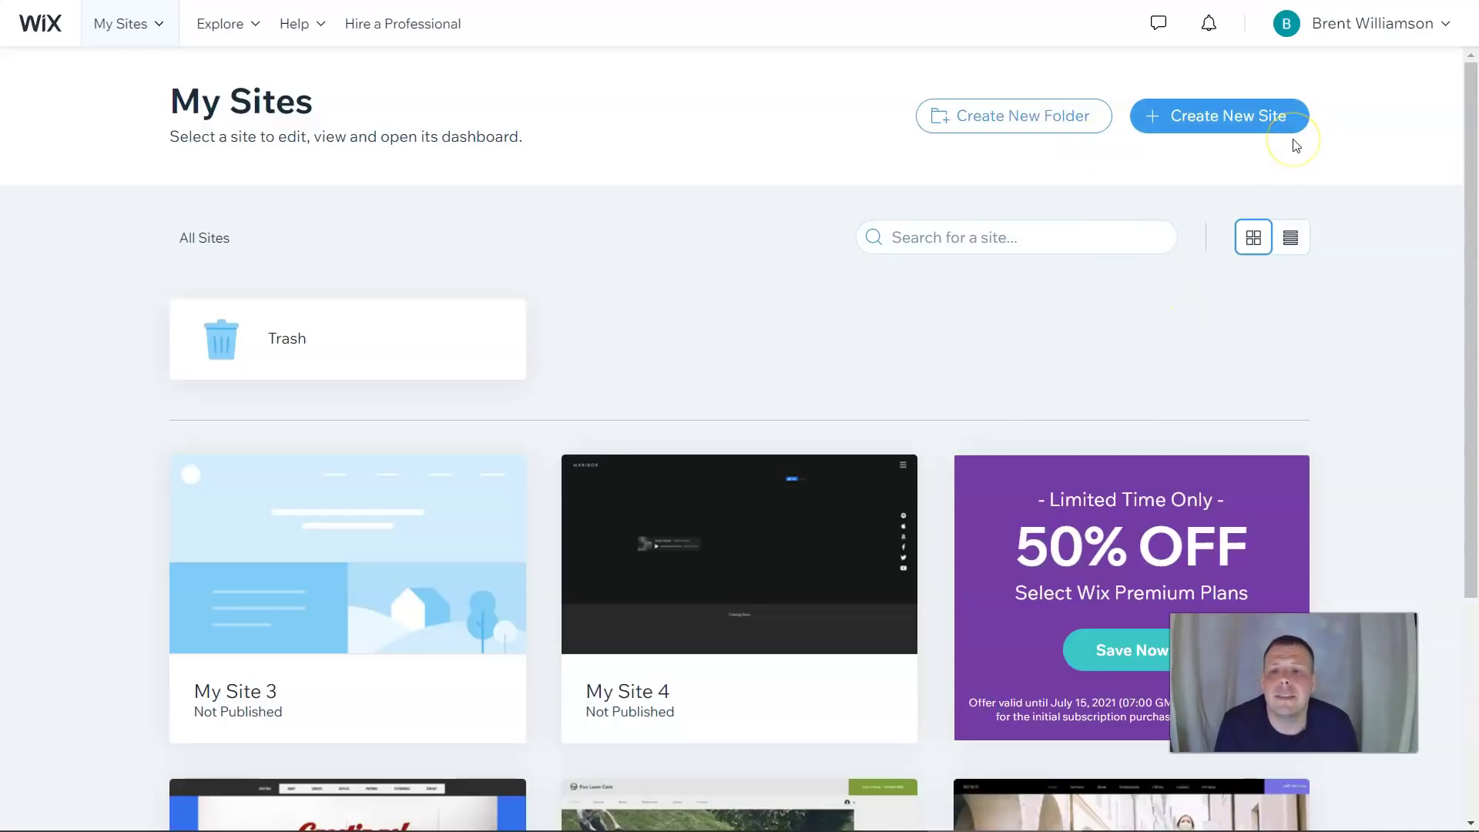
Start a new site and choose Business as the website type
{"action": "left_click", "coordinate": [1210, 125]}
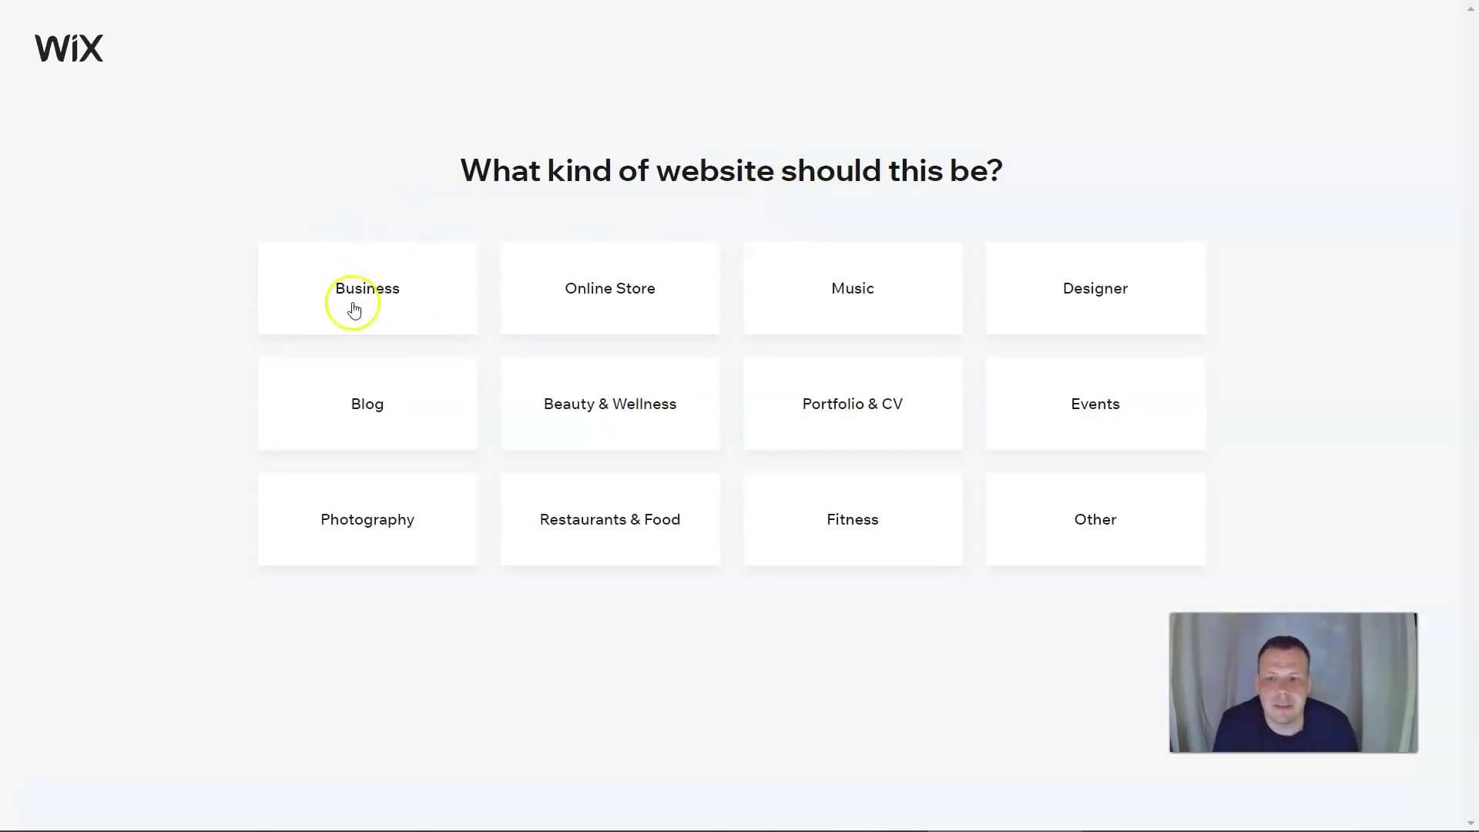
{"action": "left_click", "coordinate": [394, 295]}
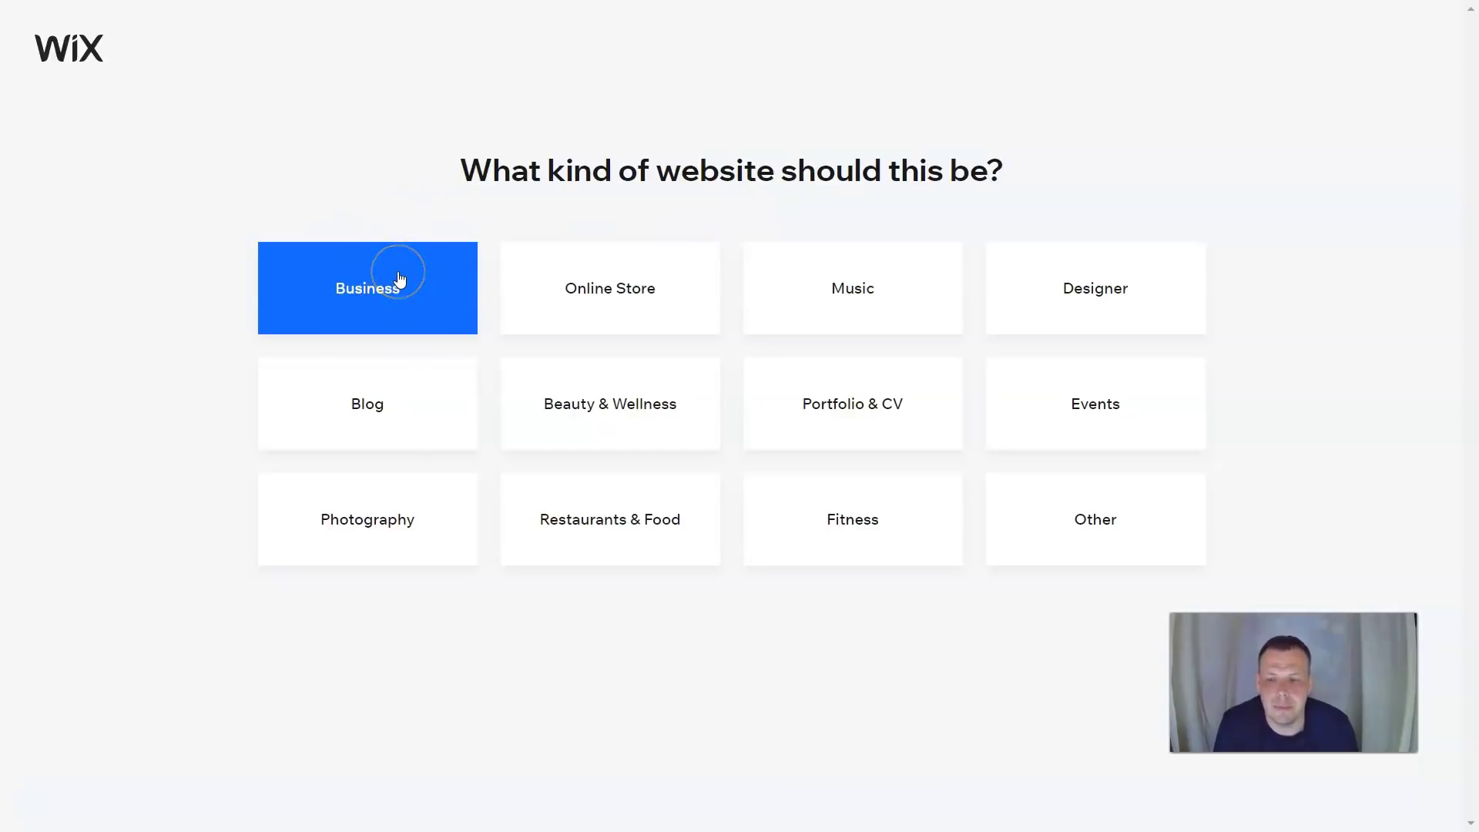
{"action": "left_click", "coordinate": [406, 285]}
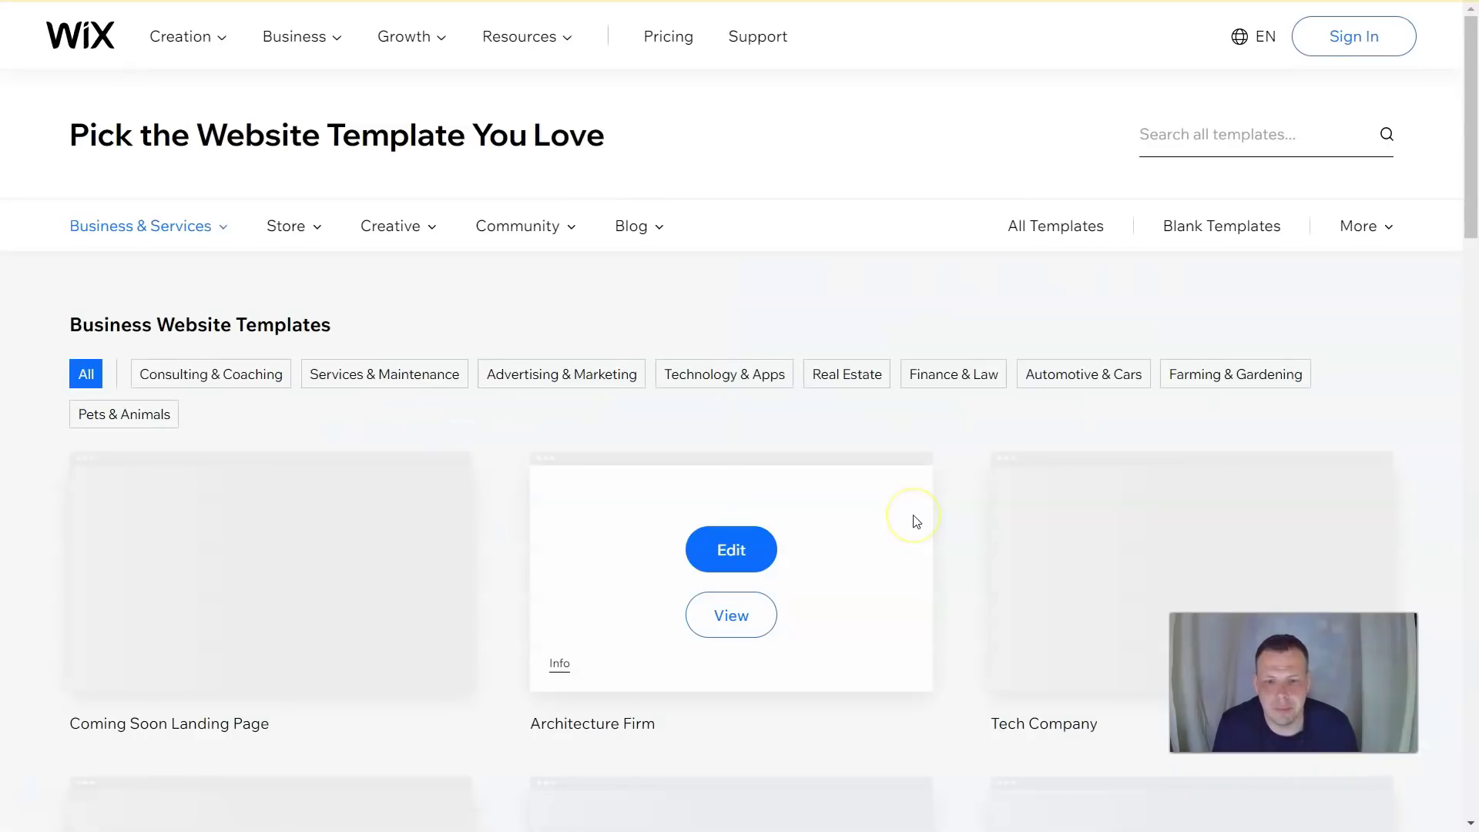
Expand the template categories and filter the gallery to Real Estate
{"action": "scroll", "coordinate": [917, 521], "scroll_direction": "down", "scroll_amount": 1}
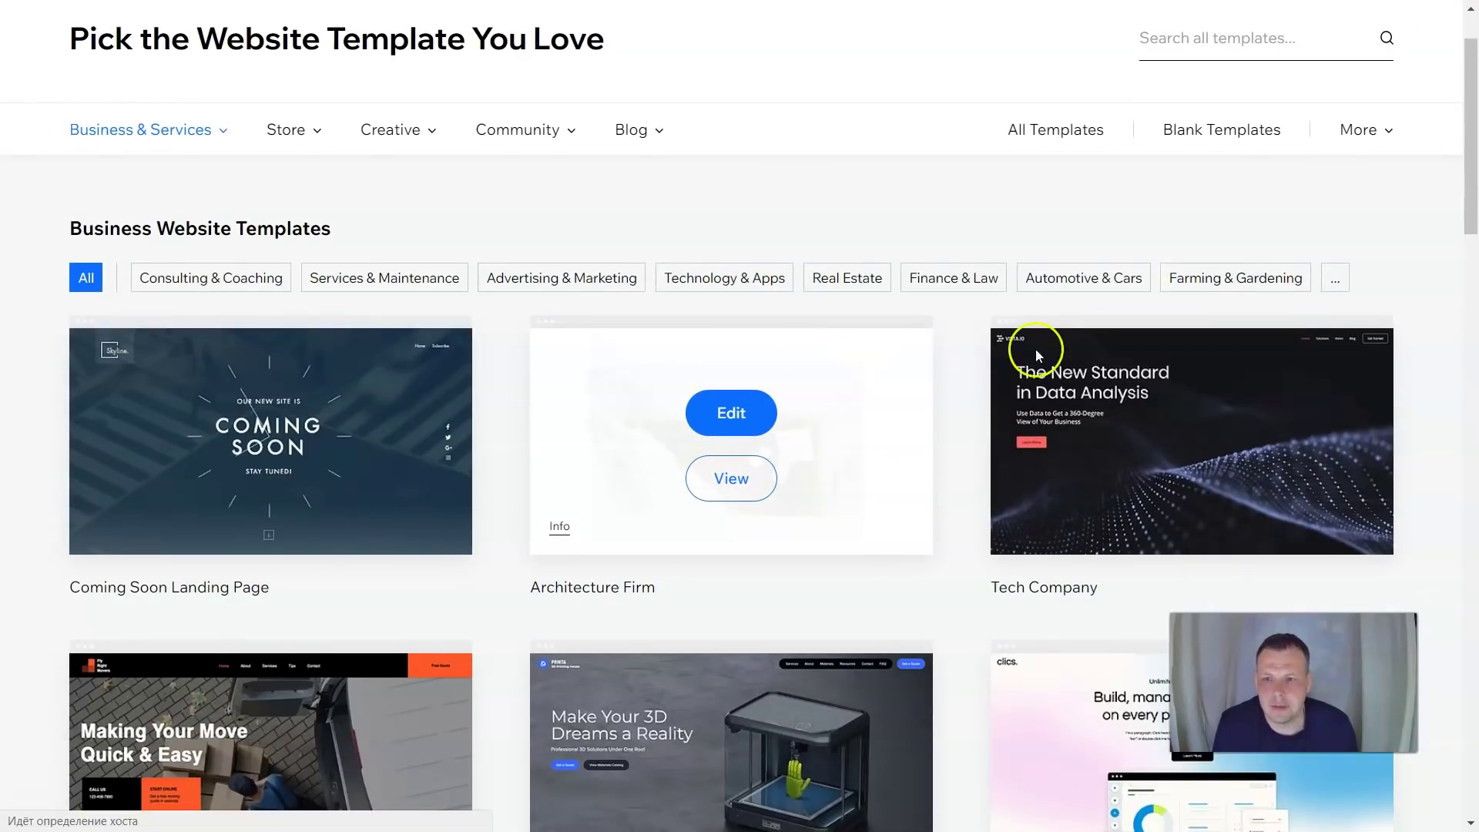
{"action": "mouse_move", "coordinate": [168, 332]}
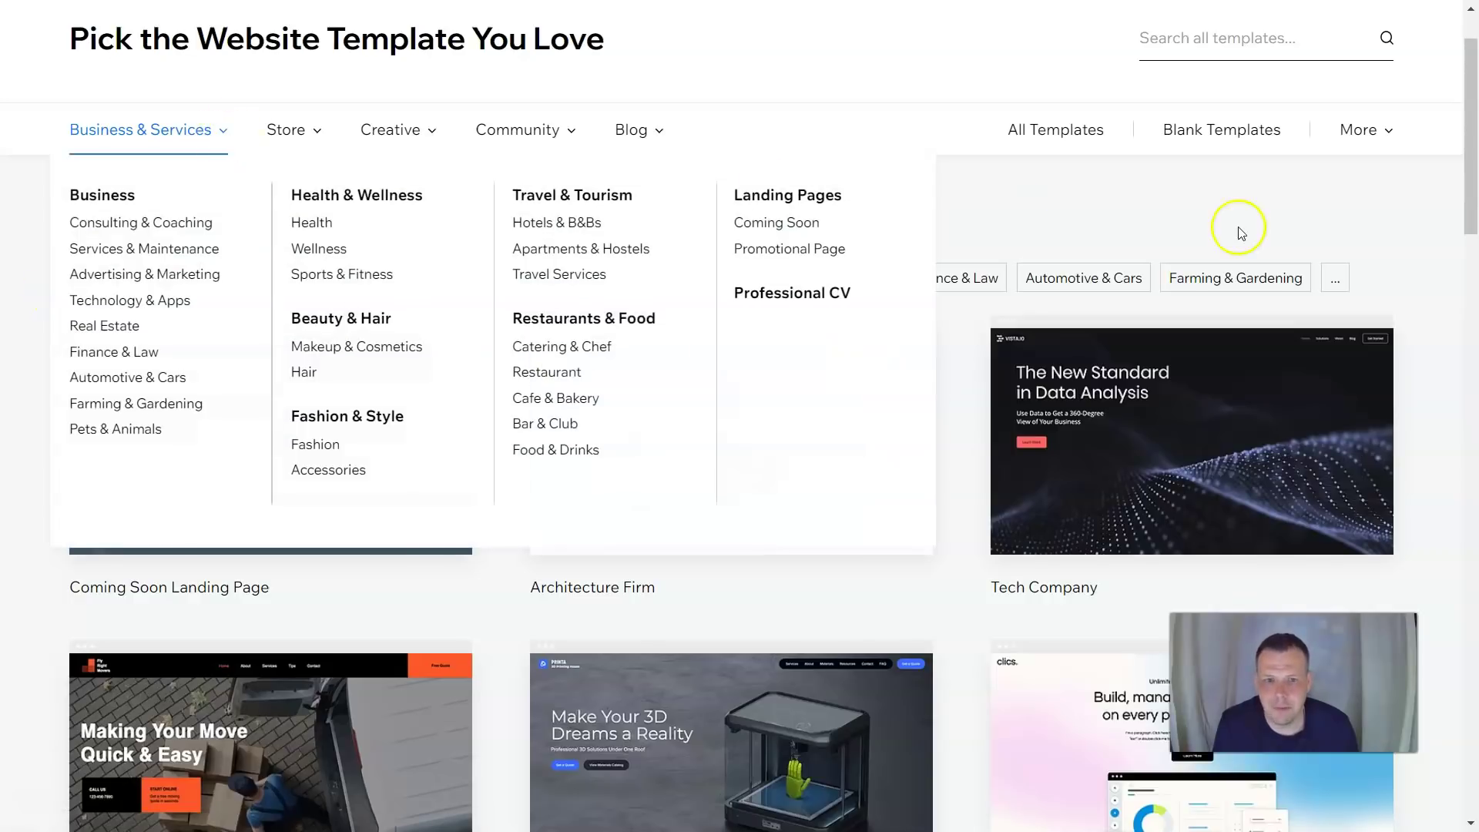
{"action": "left_click", "coordinate": [1333, 275]}
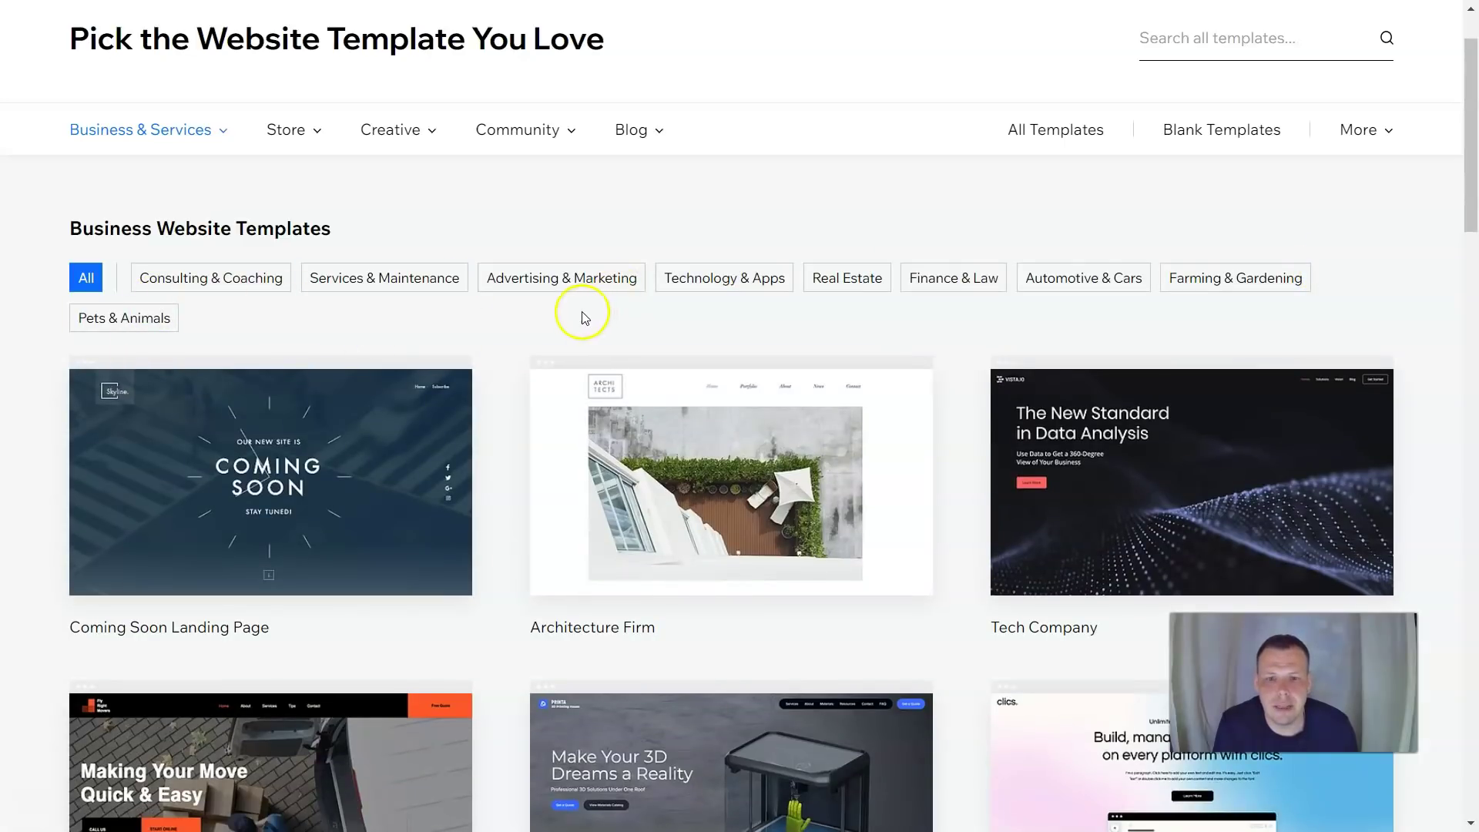
{"action": "left_click", "coordinate": [815, 288]}
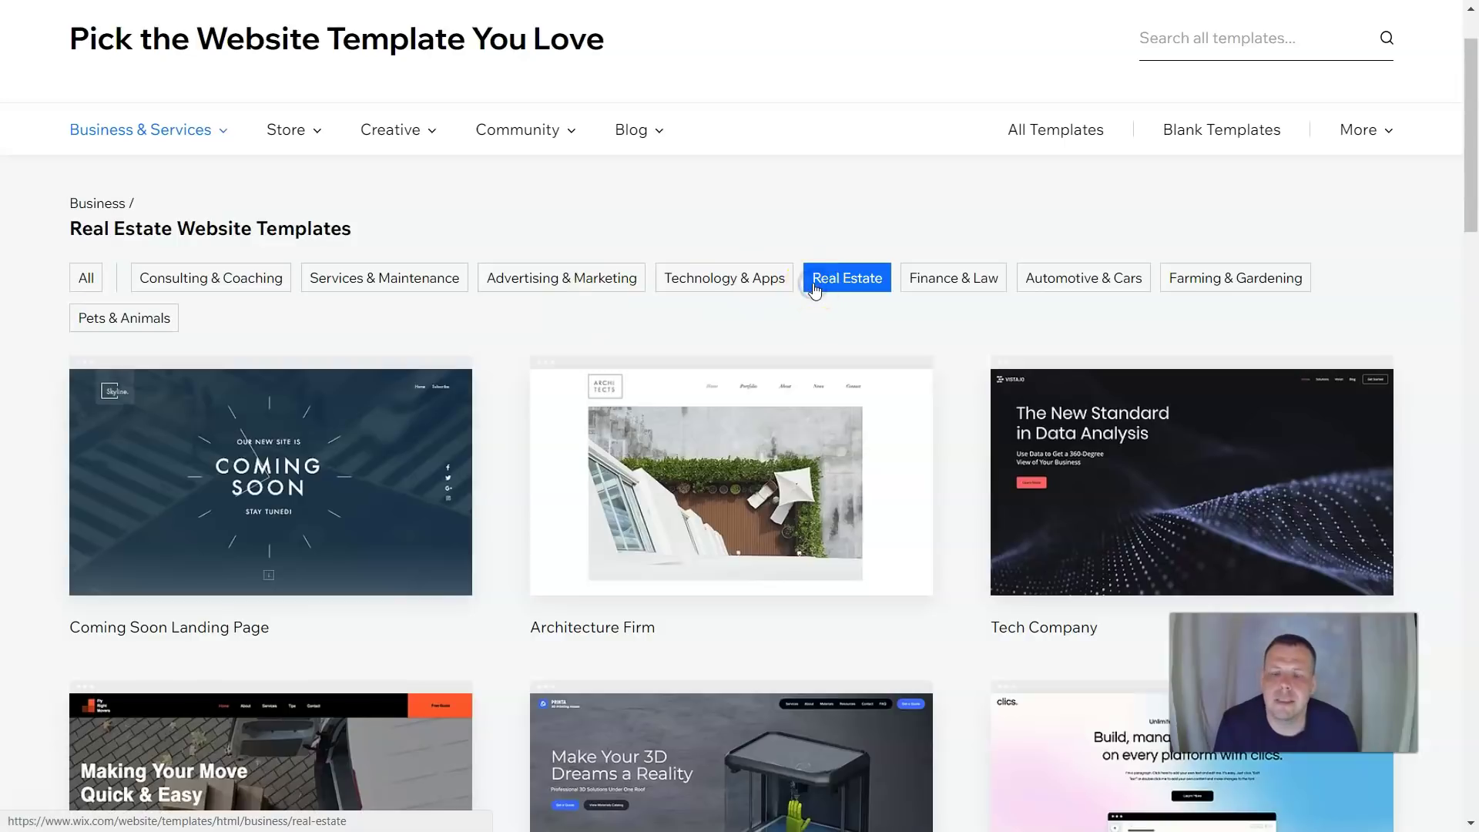
Browse the Real Estate templates and preview, then close, the Architecture Firm template
{"action": "scroll", "coordinate": [935, 348], "scroll_direction": "down", "scroll_amount": 1}
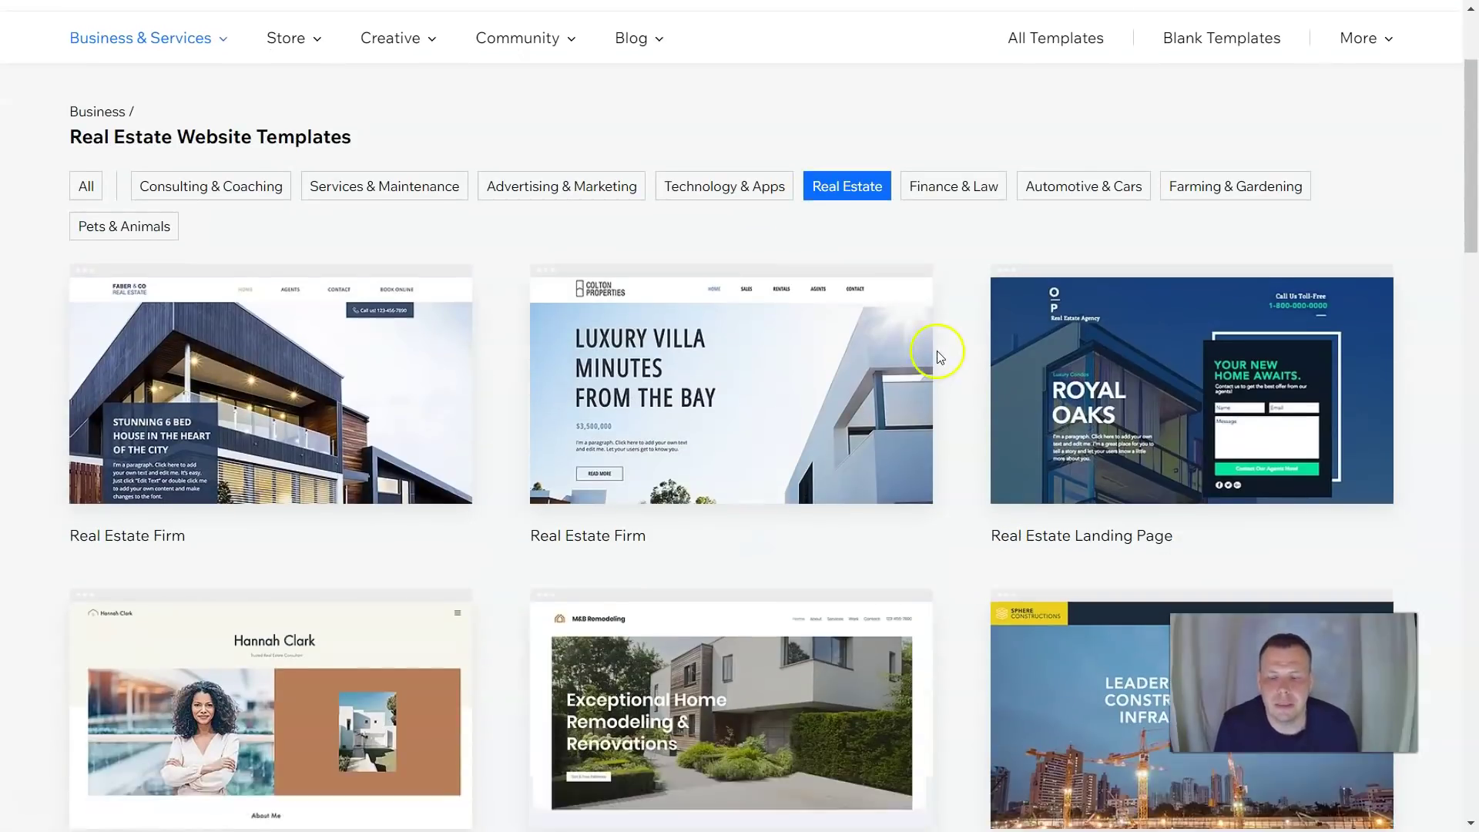
{"action": "scroll", "coordinate": [932, 354], "scroll_direction": "down", "scroll_amount": 1}
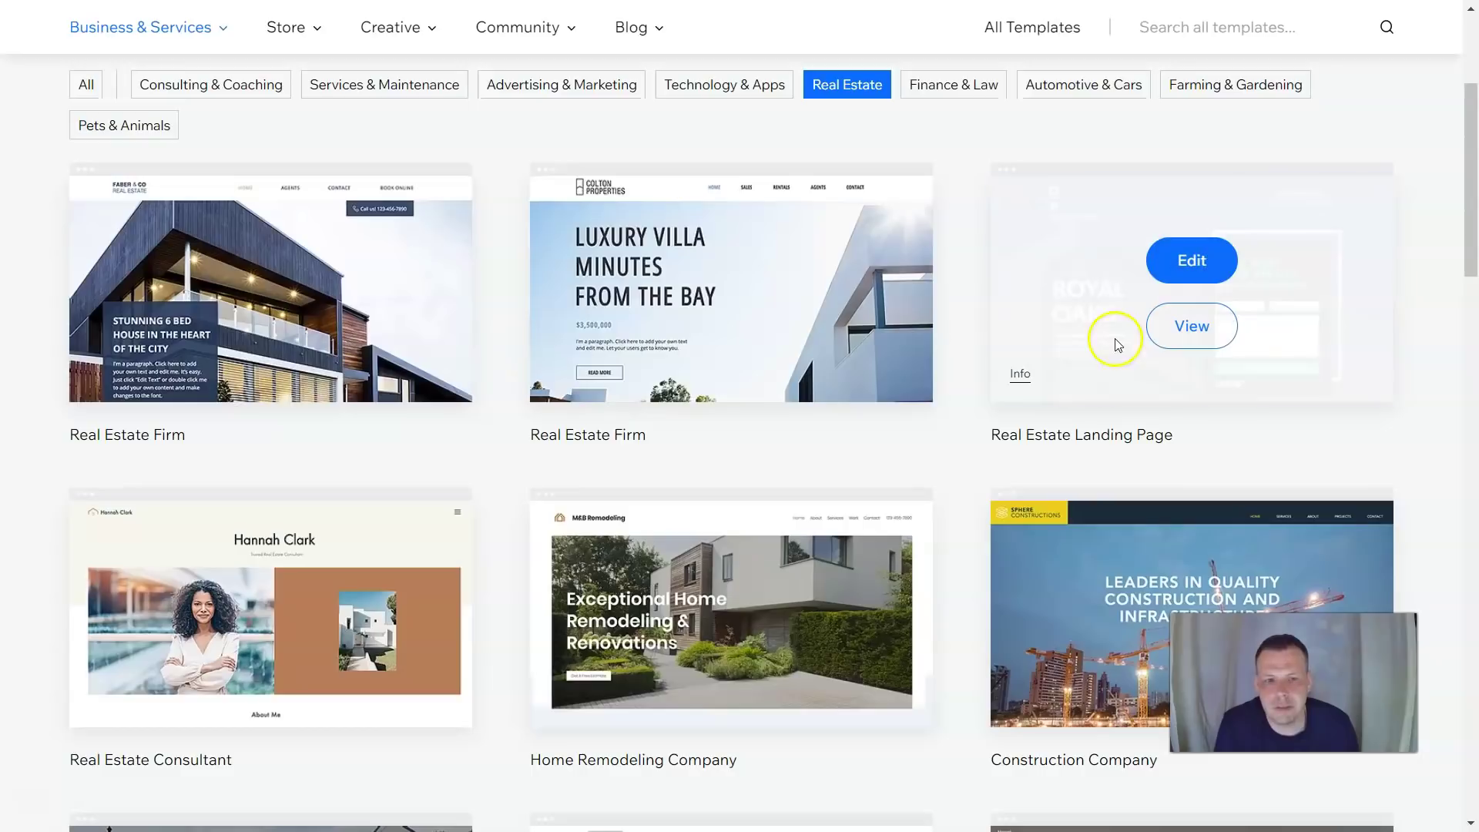
{"action": "scroll", "coordinate": [1055, 397], "scroll_direction": "down", "scroll_amount": 2}
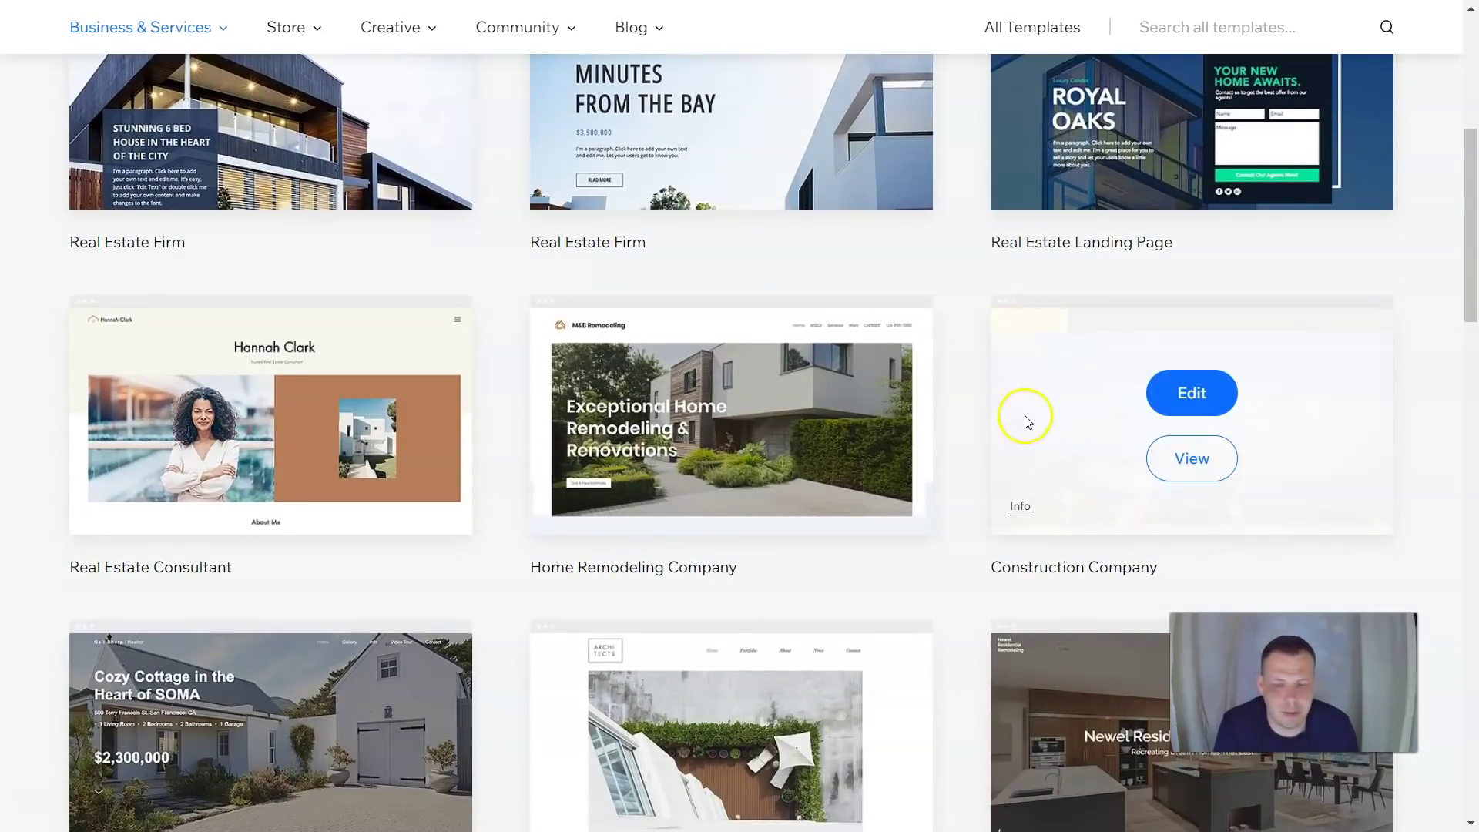
{"action": "scroll", "coordinate": [1026, 422], "scroll_direction": "down", "scroll_amount": 3}
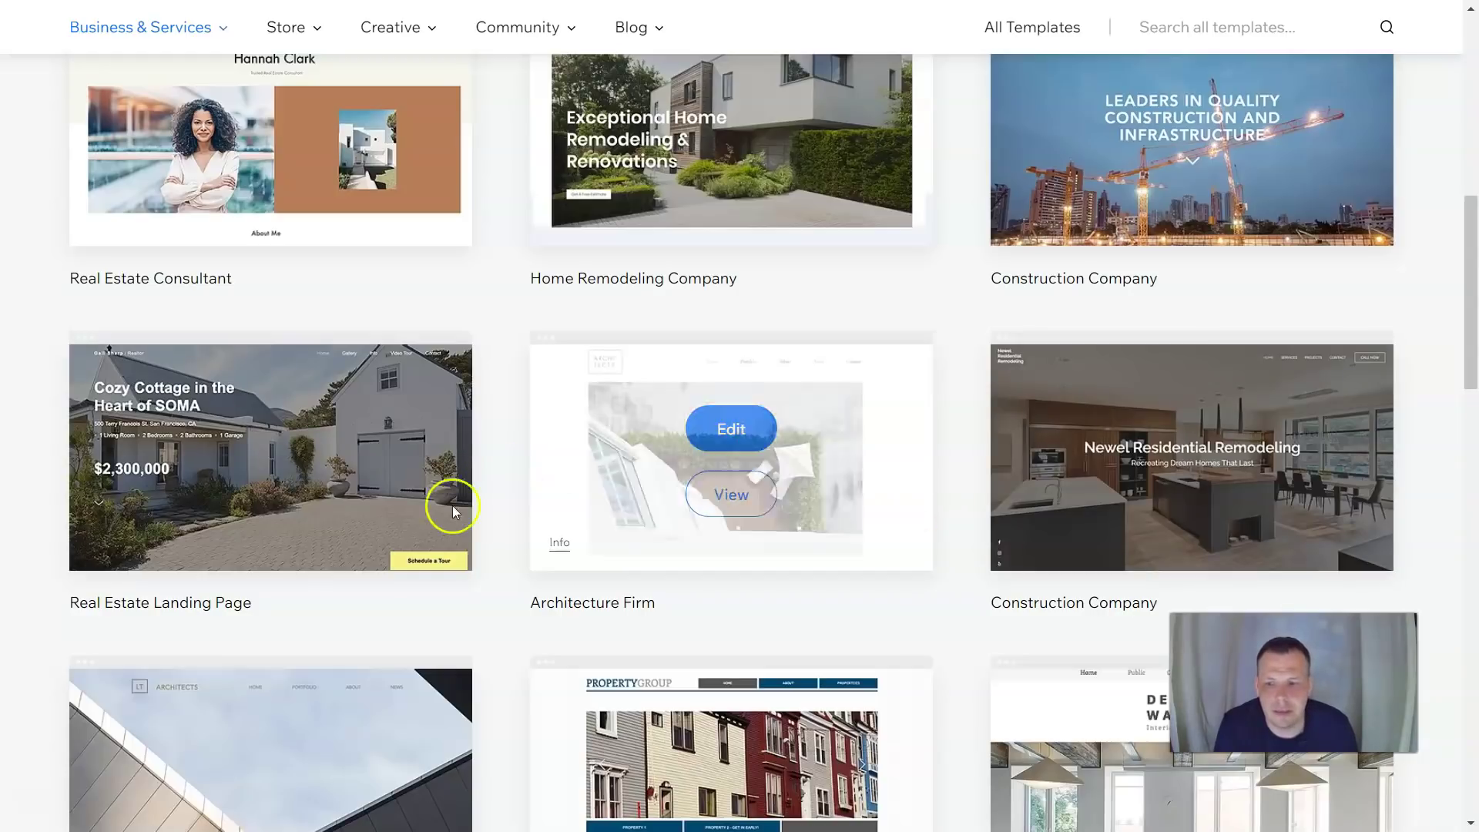
{"action": "scroll", "coordinate": [461, 543], "scroll_direction": "up", "scroll_amount": 4}
{"action": "scroll", "coordinate": [470, 544], "scroll_direction": "up", "scroll_amount": 4}
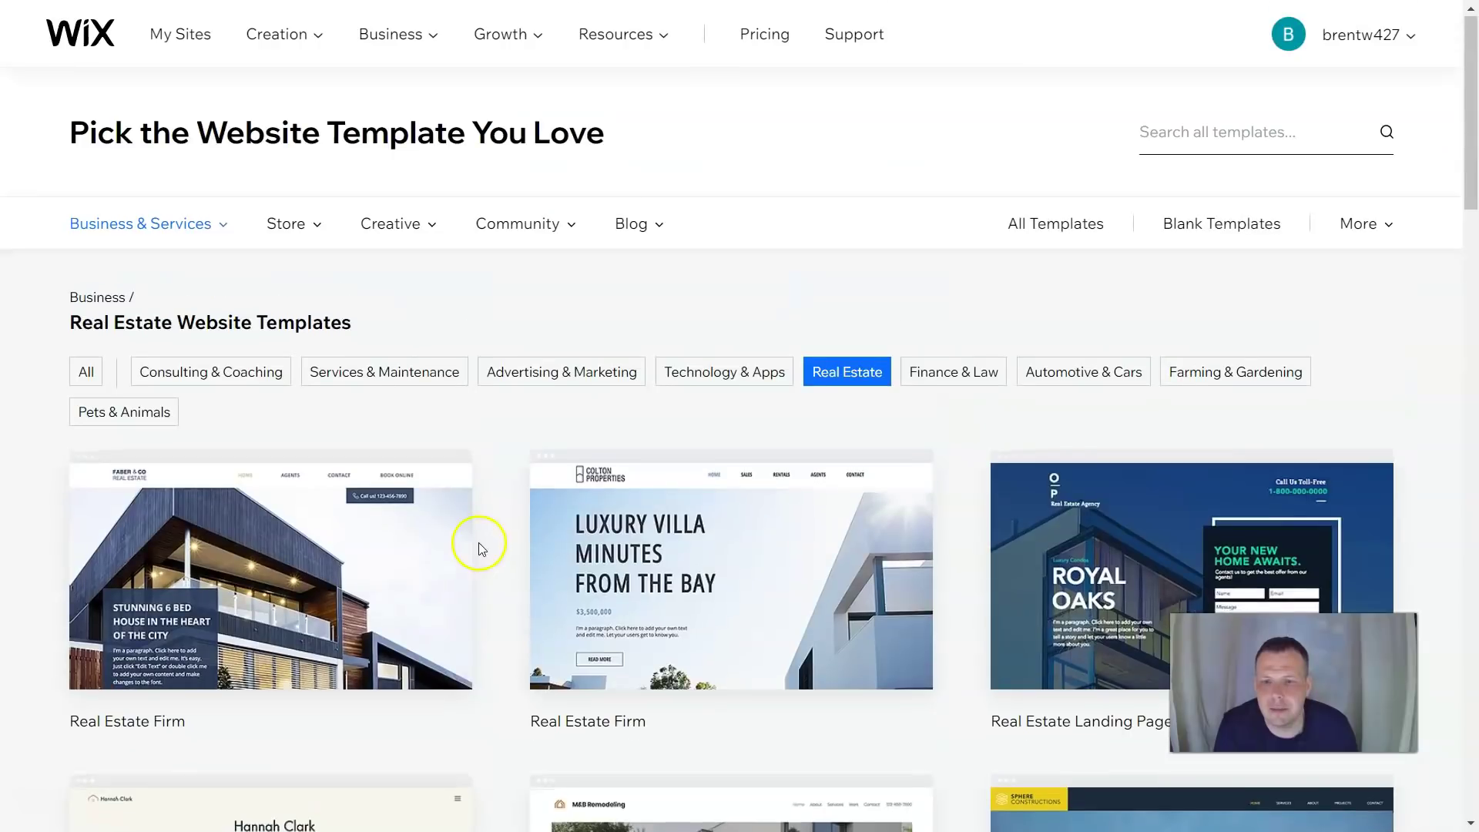
{"action": "scroll", "coordinate": [551, 525], "scroll_direction": "down", "scroll_amount": 3}
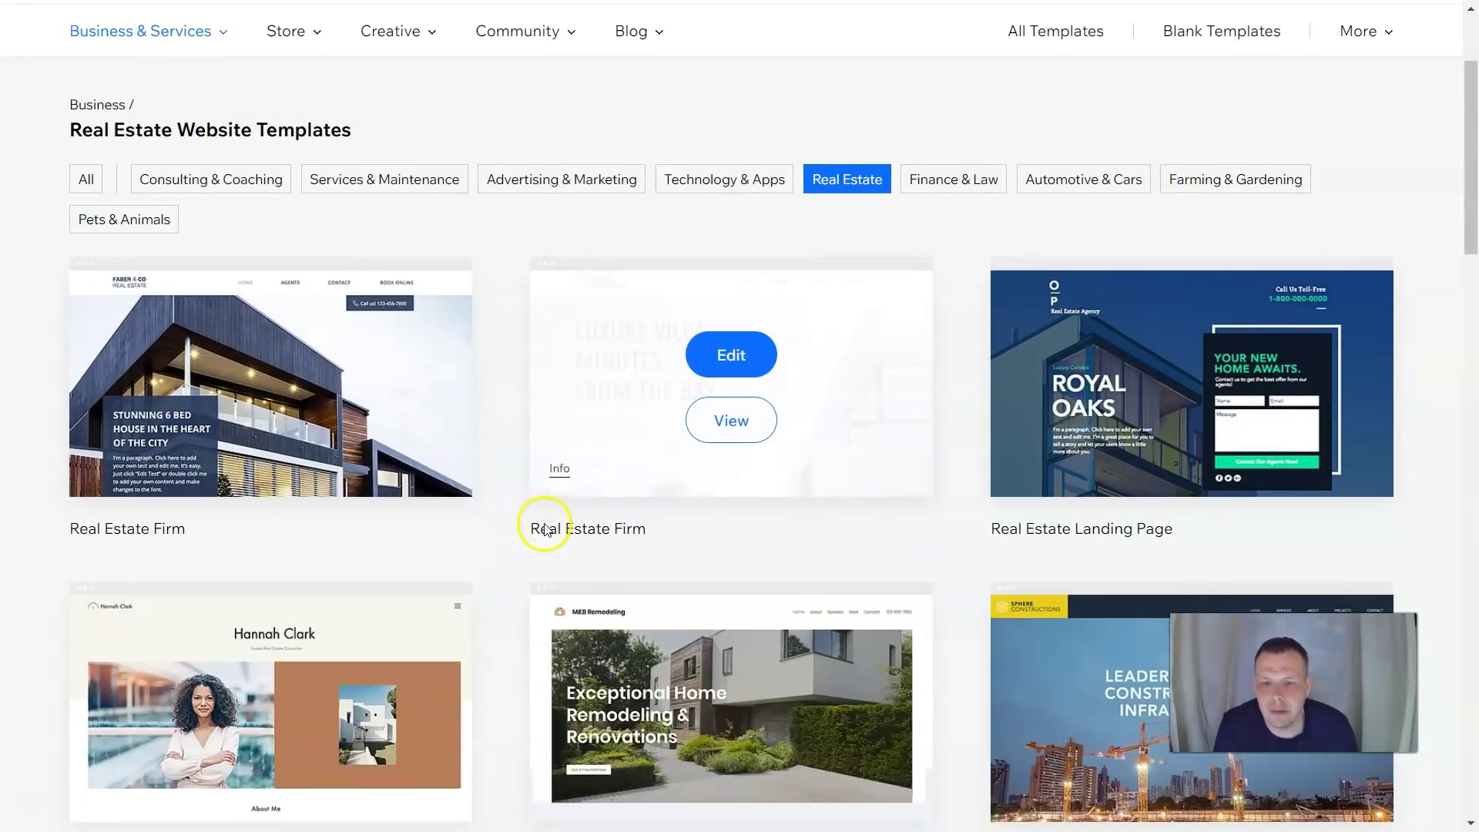
{"action": "scroll", "coordinate": [445, 413], "scroll_direction": "down", "scroll_amount": 2}
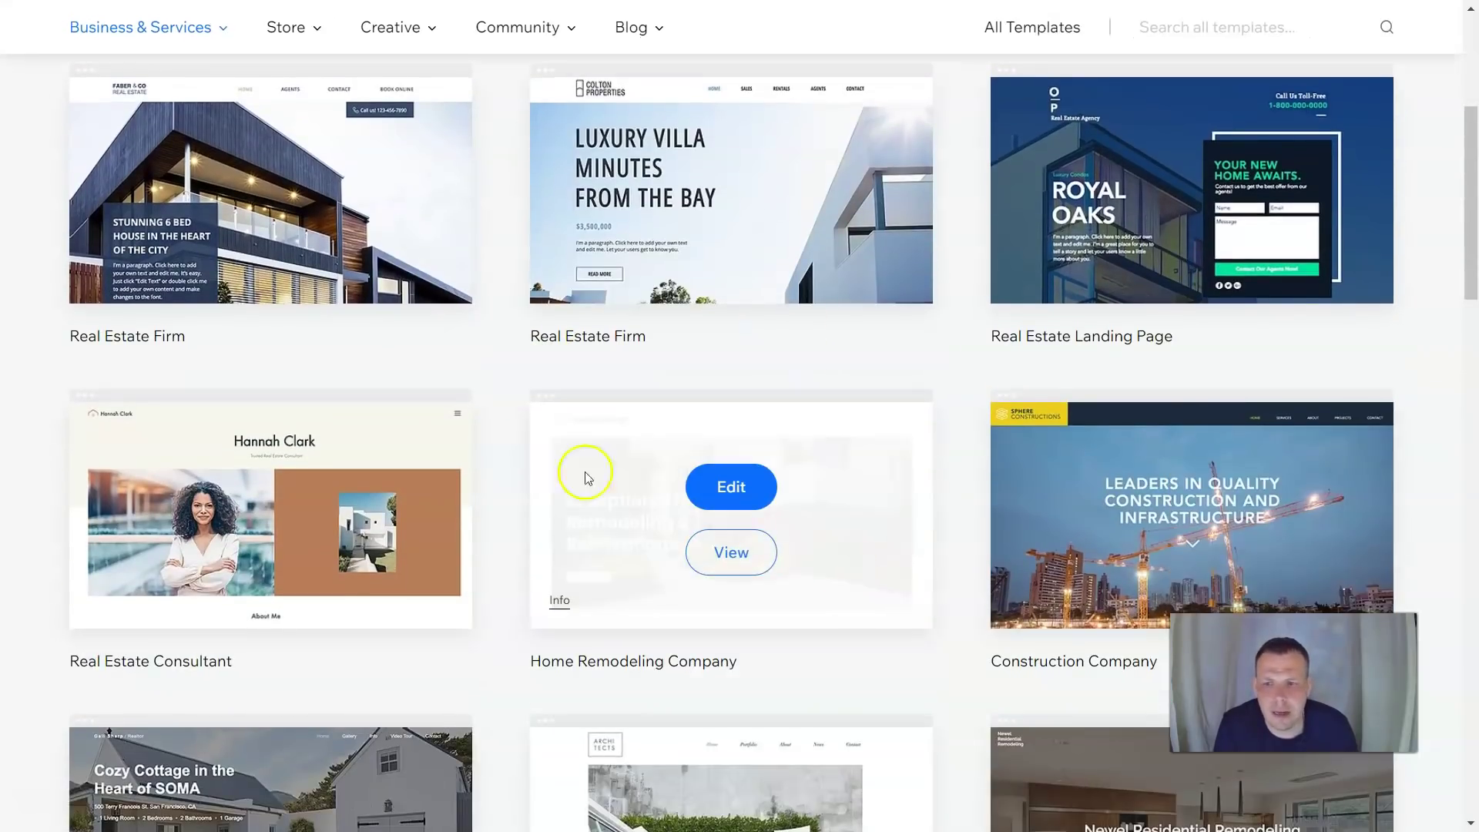
{"action": "scroll", "coordinate": [530, 579], "scroll_direction": "down", "scroll_amount": 4}
{"action": "scroll", "coordinate": [530, 579], "scroll_direction": "down", "scroll_amount": 1}
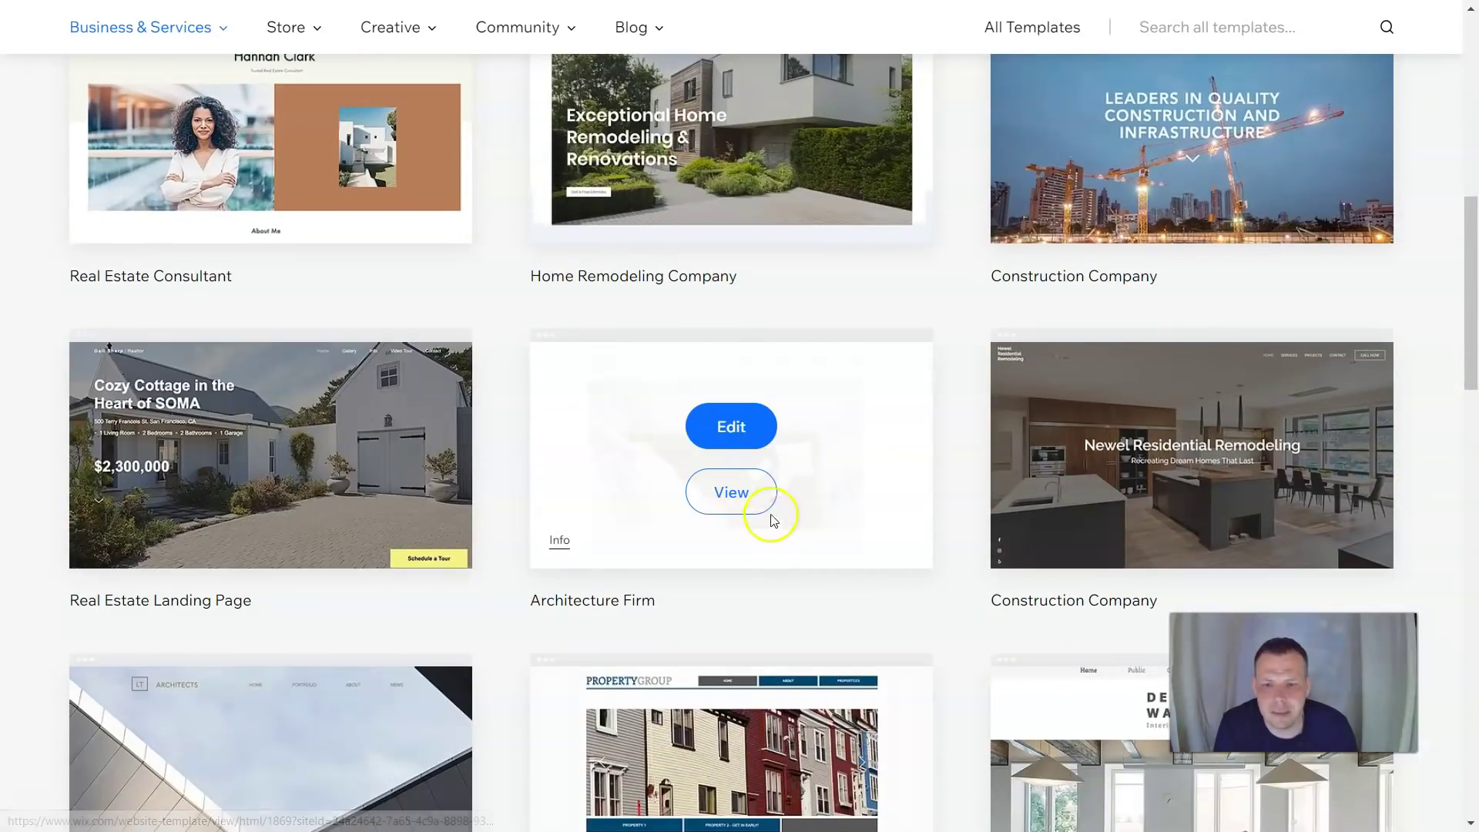
{"action": "left_click", "coordinate": [754, 497]}
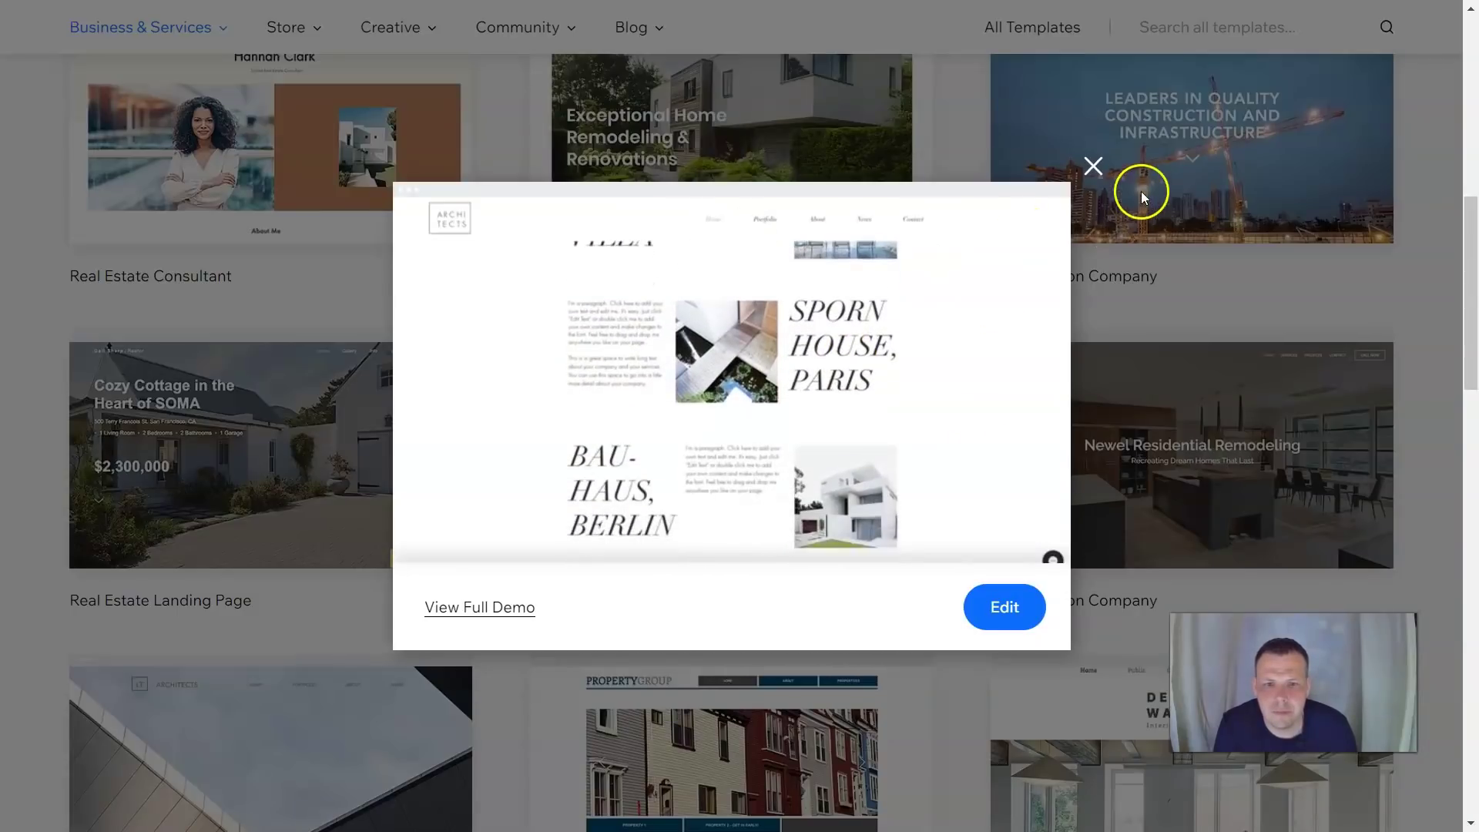
{"action": "left_click", "coordinate": [1093, 164]}
{"action": "scroll", "coordinate": [815, 485], "scroll_direction": "down", "scroll_amount": 5}
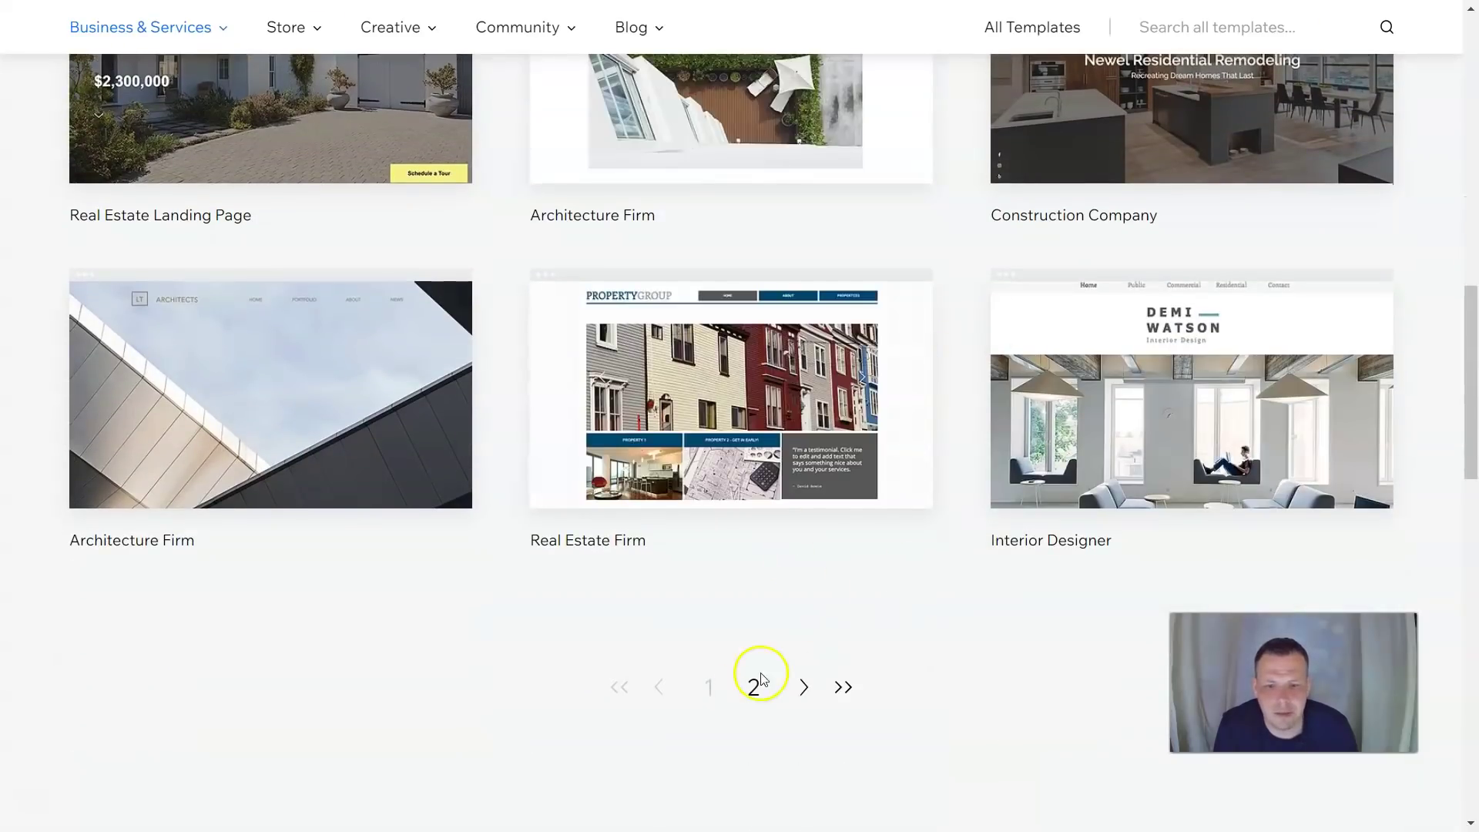
On template page 2, preview and close McDonald&Harris, then browse the Real Estate list
{"action": "left_click", "coordinate": [756, 687]}
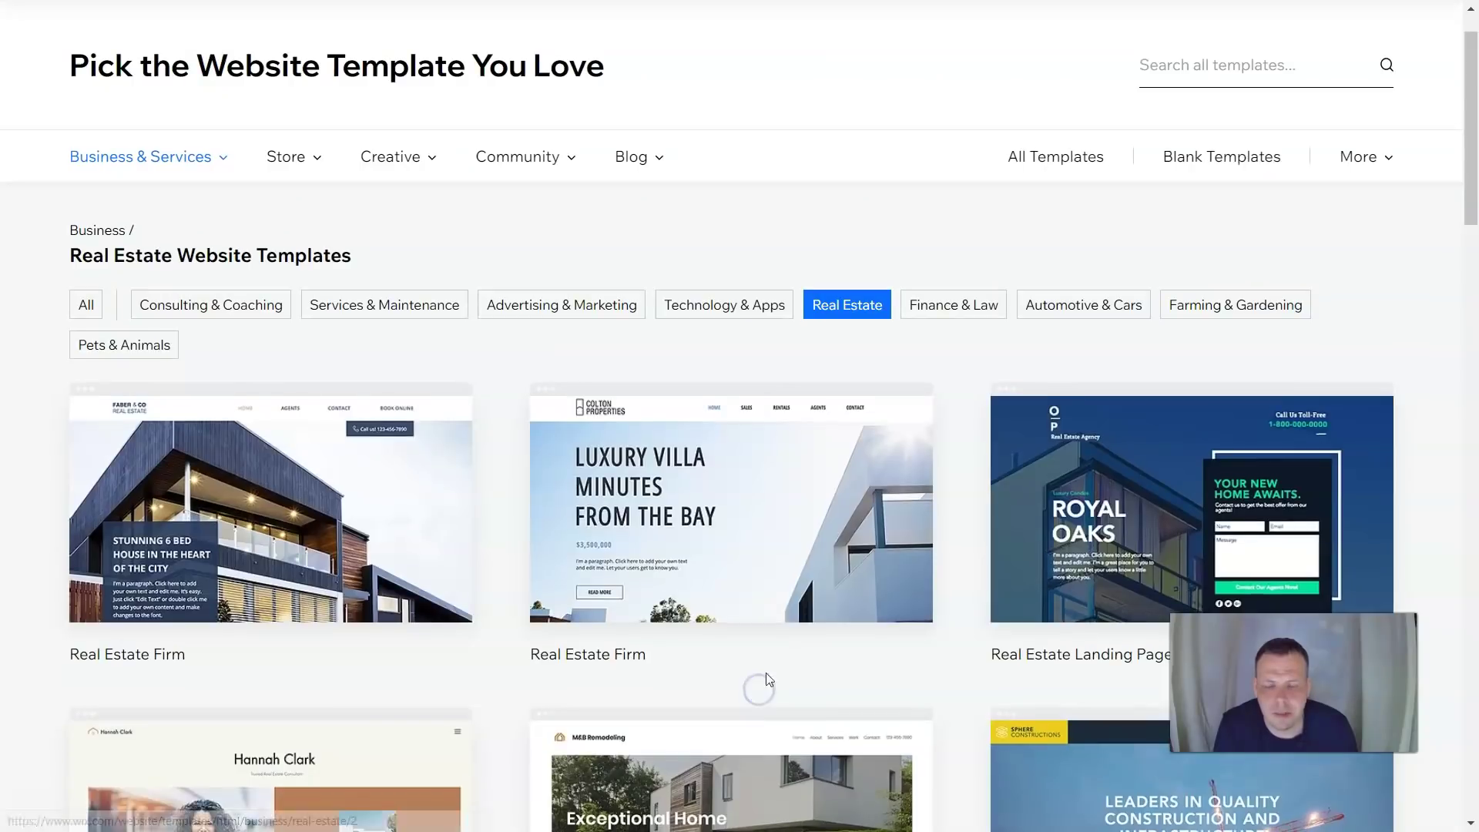
{"action": "scroll", "coordinate": [784, 566], "scroll_direction": "down", "scroll_amount": 3}
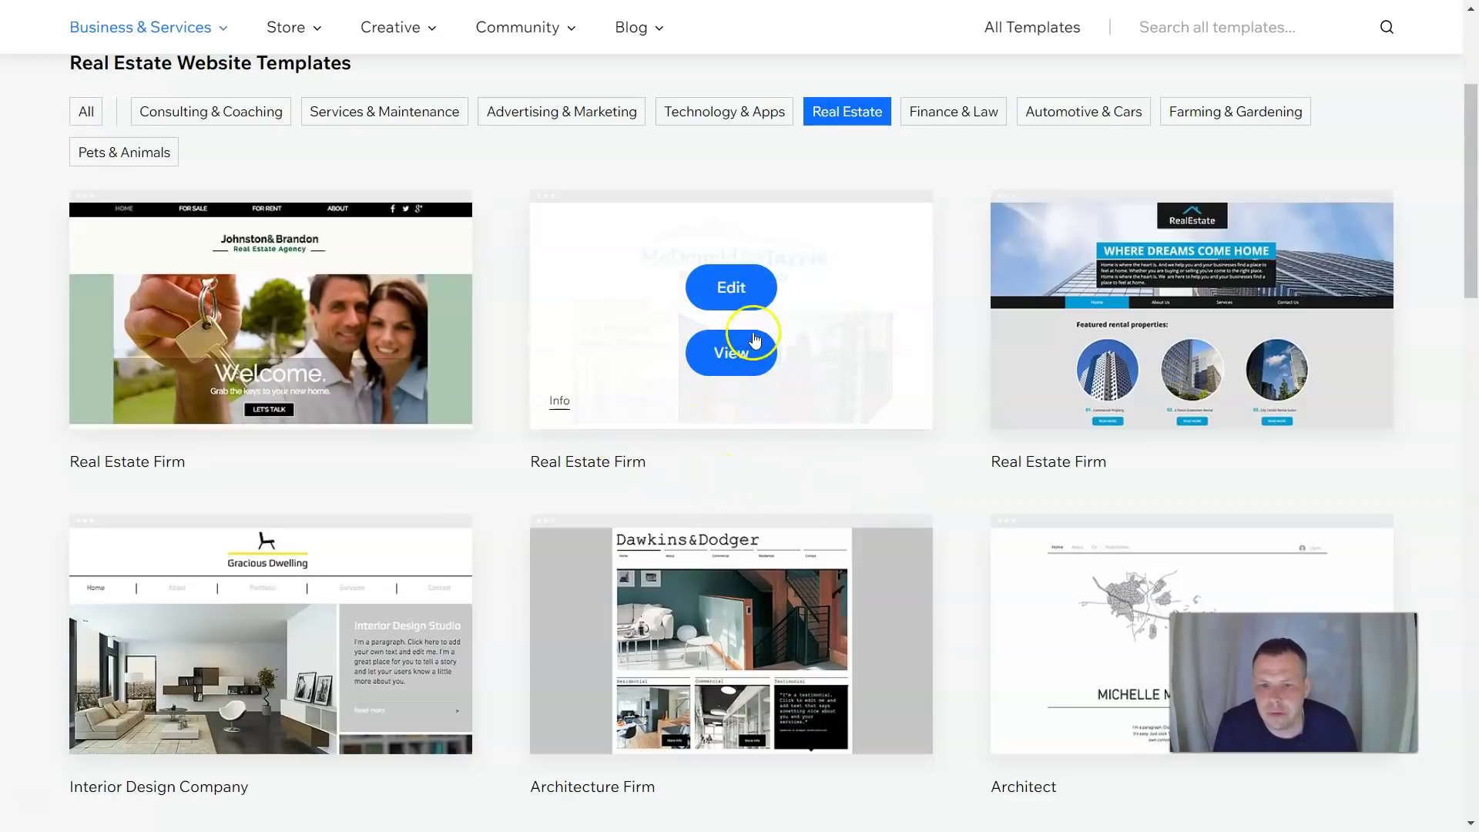
{"action": "left_click", "coordinate": [759, 342]}
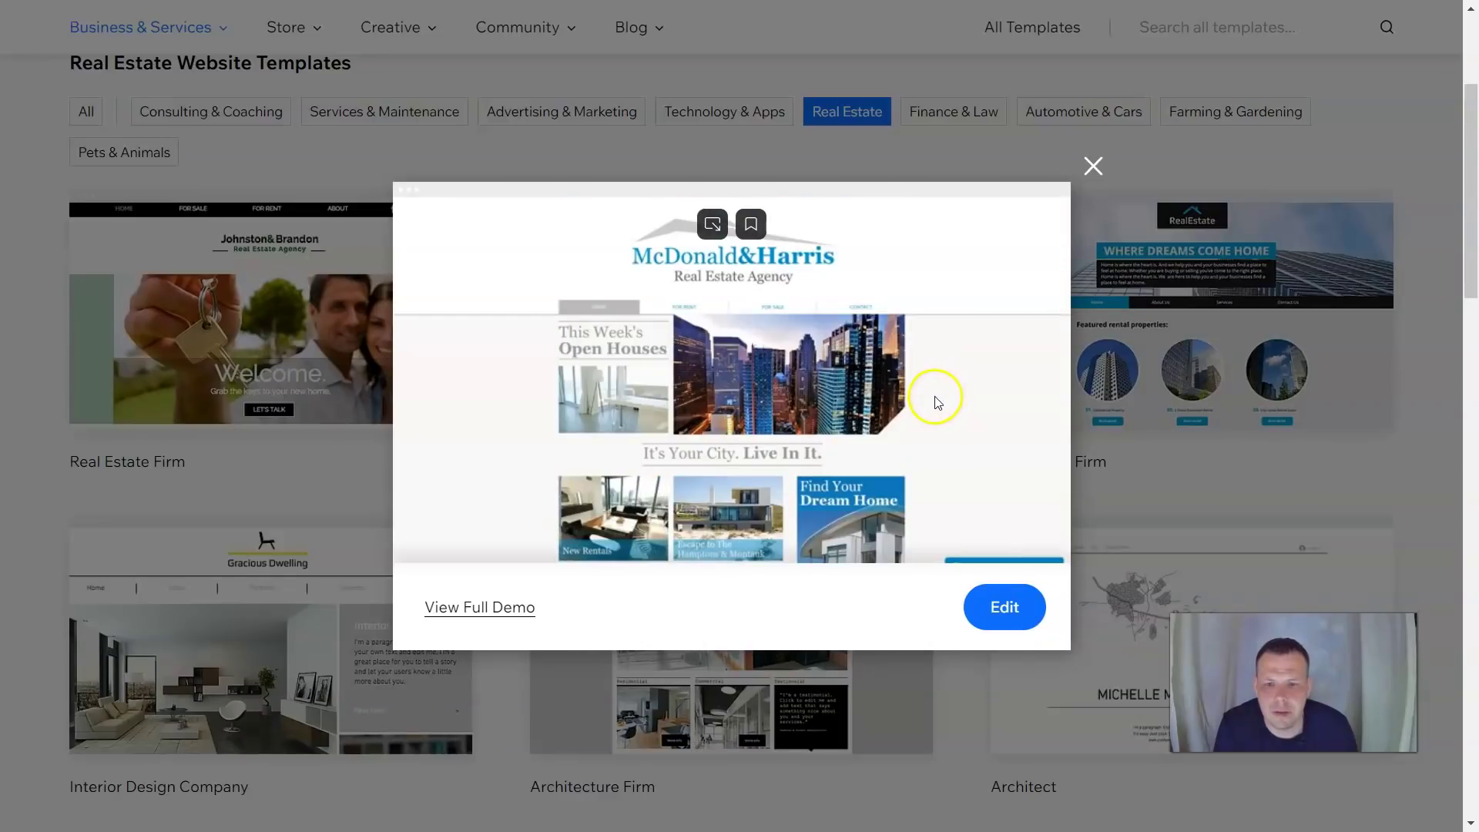
{"action": "left_click", "coordinate": [1090, 164]}
{"action": "scroll", "coordinate": [600, 605], "scroll_direction": "down", "scroll_amount": 2}
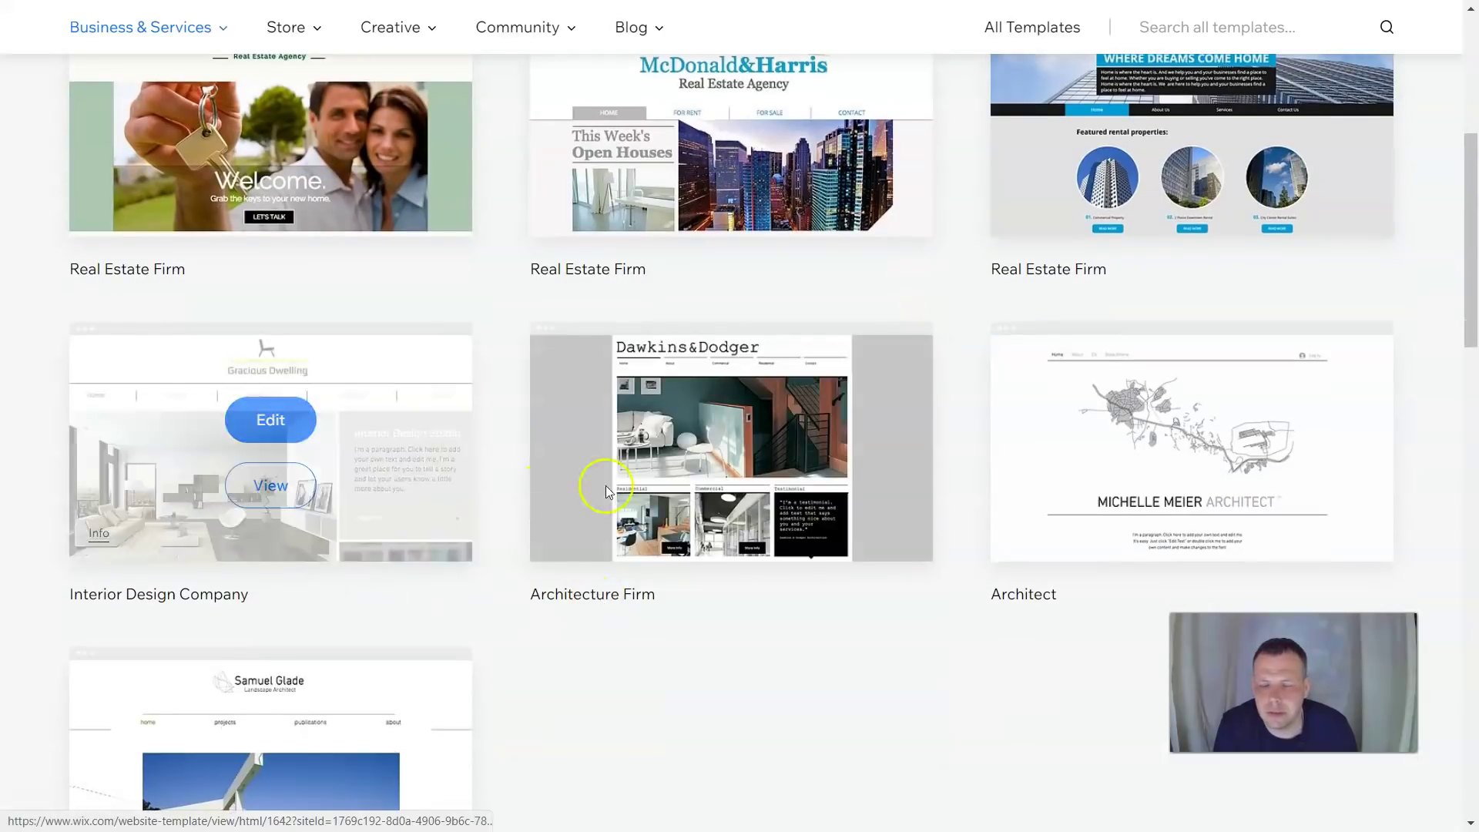
{"action": "scroll", "coordinate": [789, 524], "scroll_direction": "down", "scroll_amount": 2}
{"action": "scroll", "coordinate": [740, 534], "scroll_direction": "up", "scroll_amount": 6}
{"action": "scroll", "coordinate": [728, 544], "scroll_direction": "up", "scroll_amount": 1}
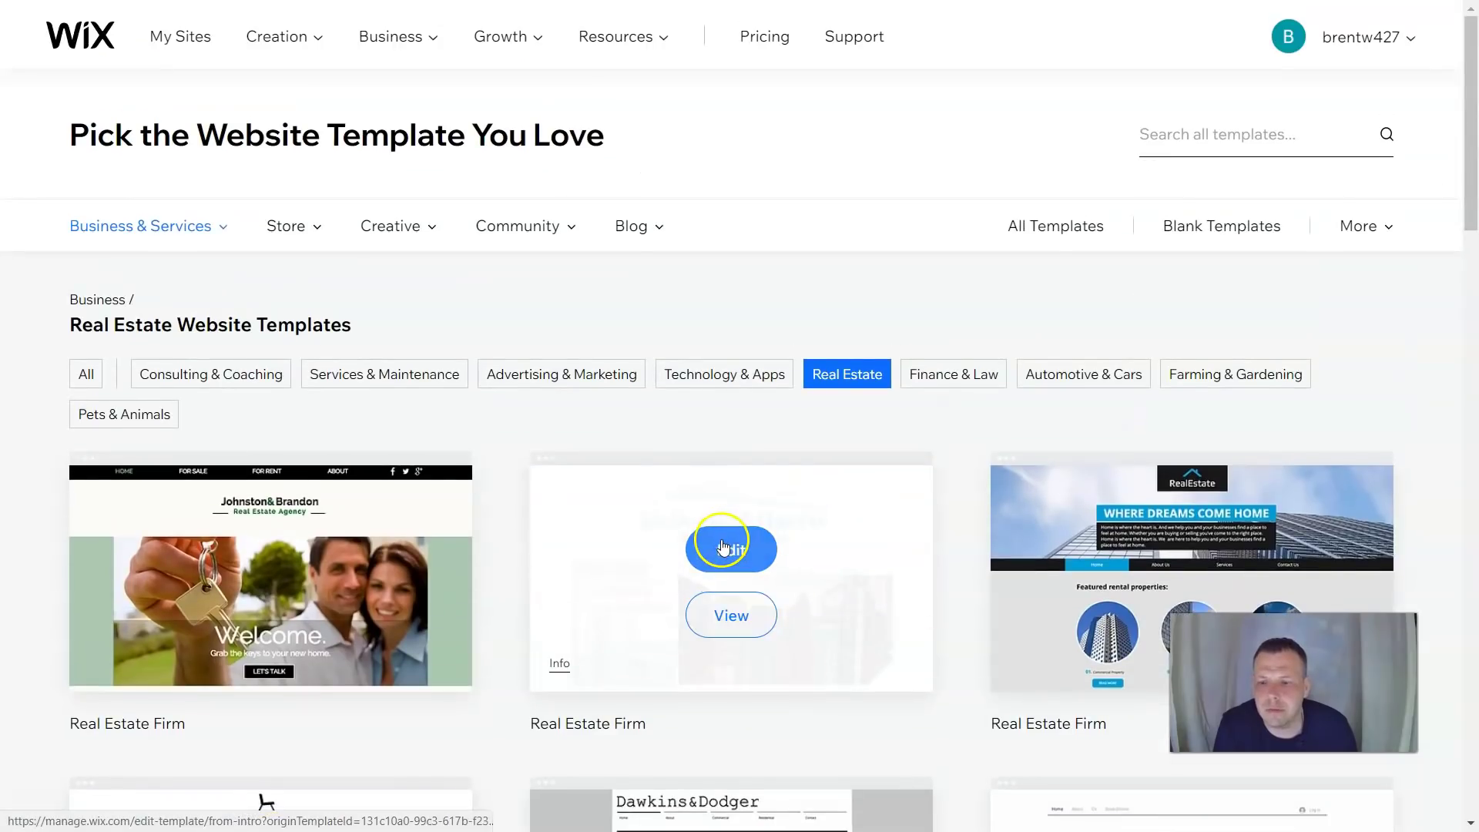
{"action": "scroll", "coordinate": [721, 547], "scroll_direction": "down", "scroll_amount": 10}
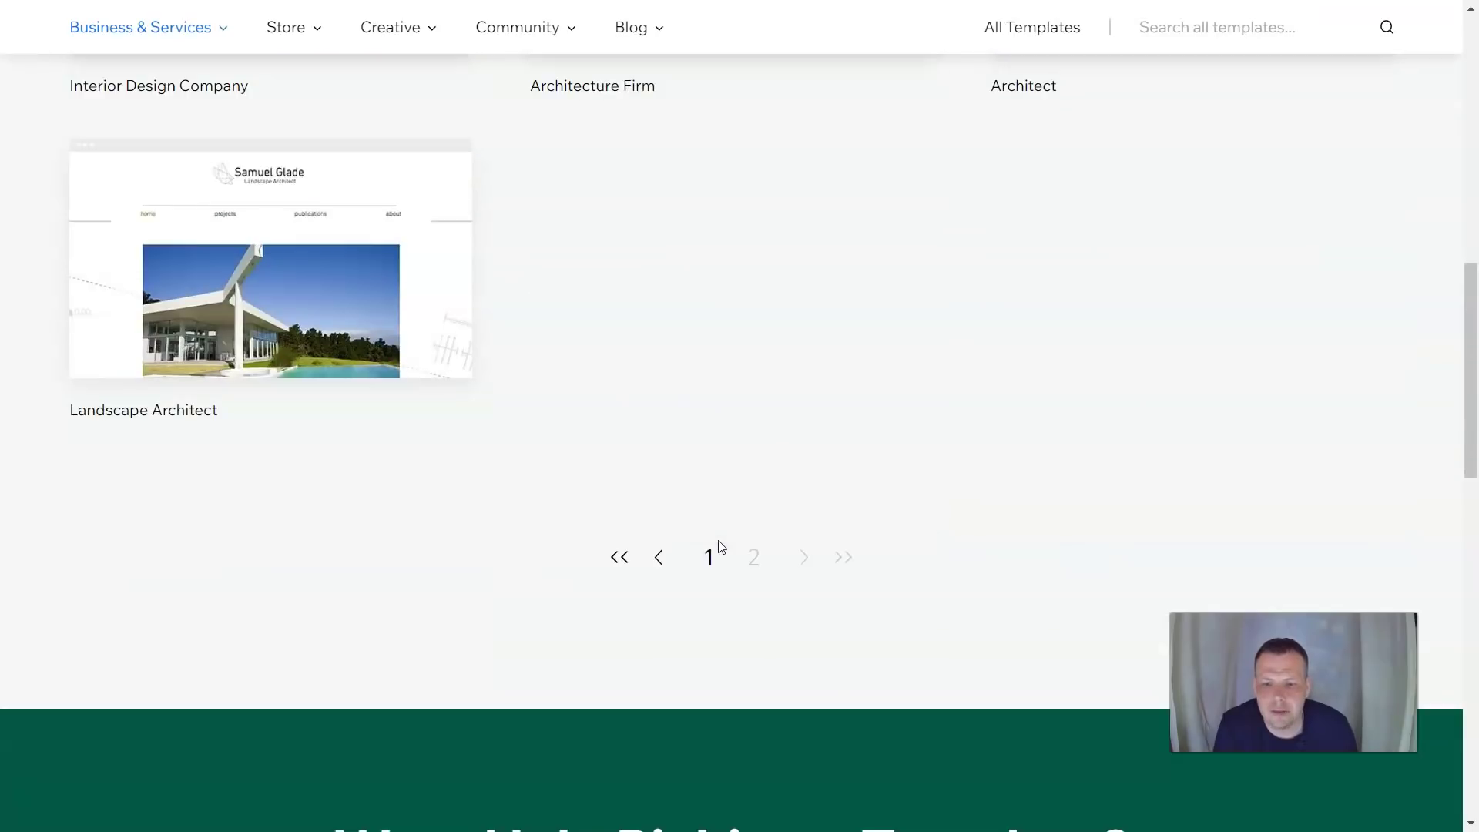
{"action": "scroll", "coordinate": [653, 556], "scroll_direction": "up", "scroll_amount": 9}
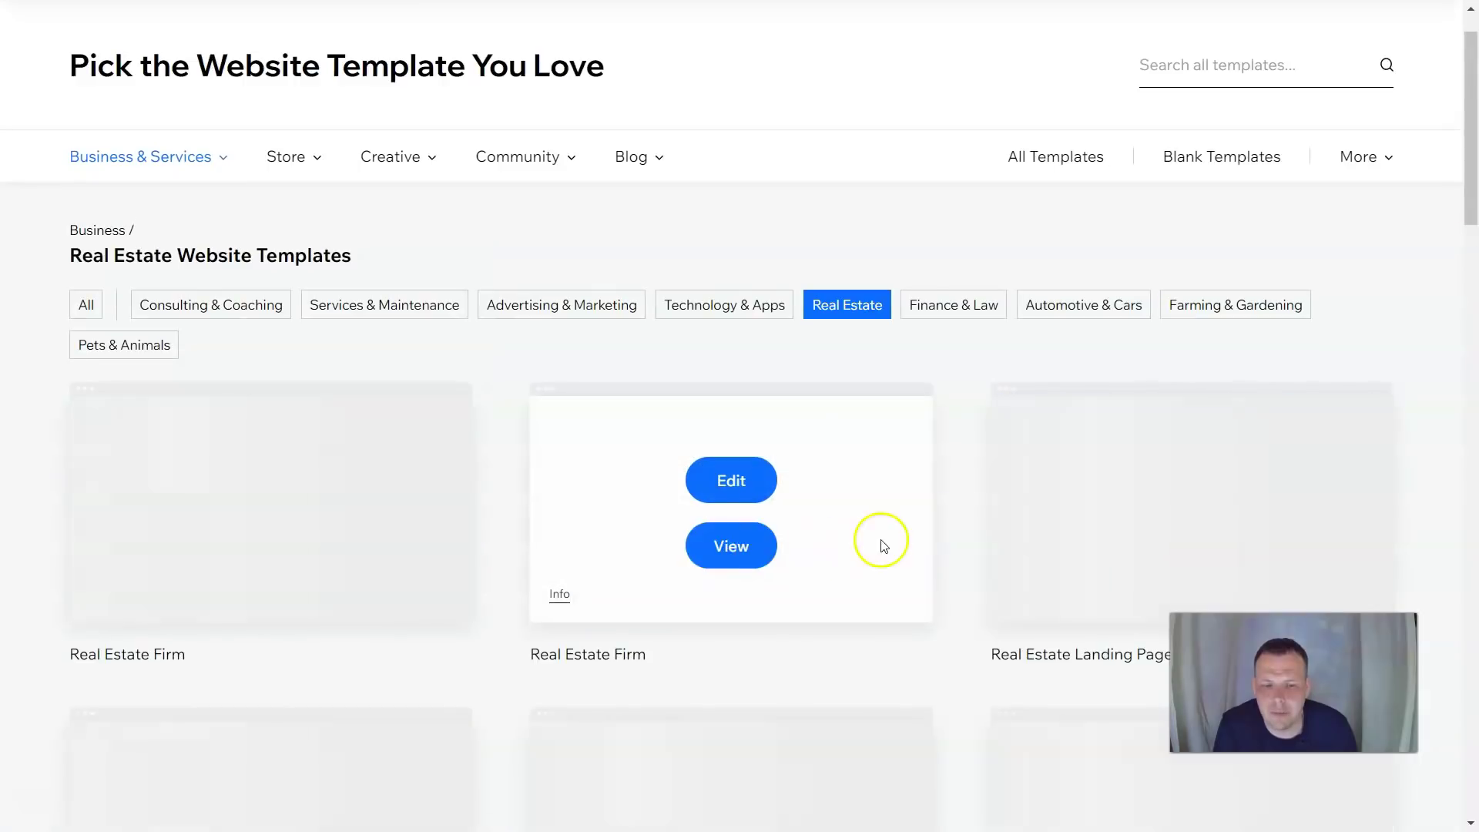
{"action": "scroll", "coordinate": [252, 612], "scroll_direction": "down", "scroll_amount": 1}
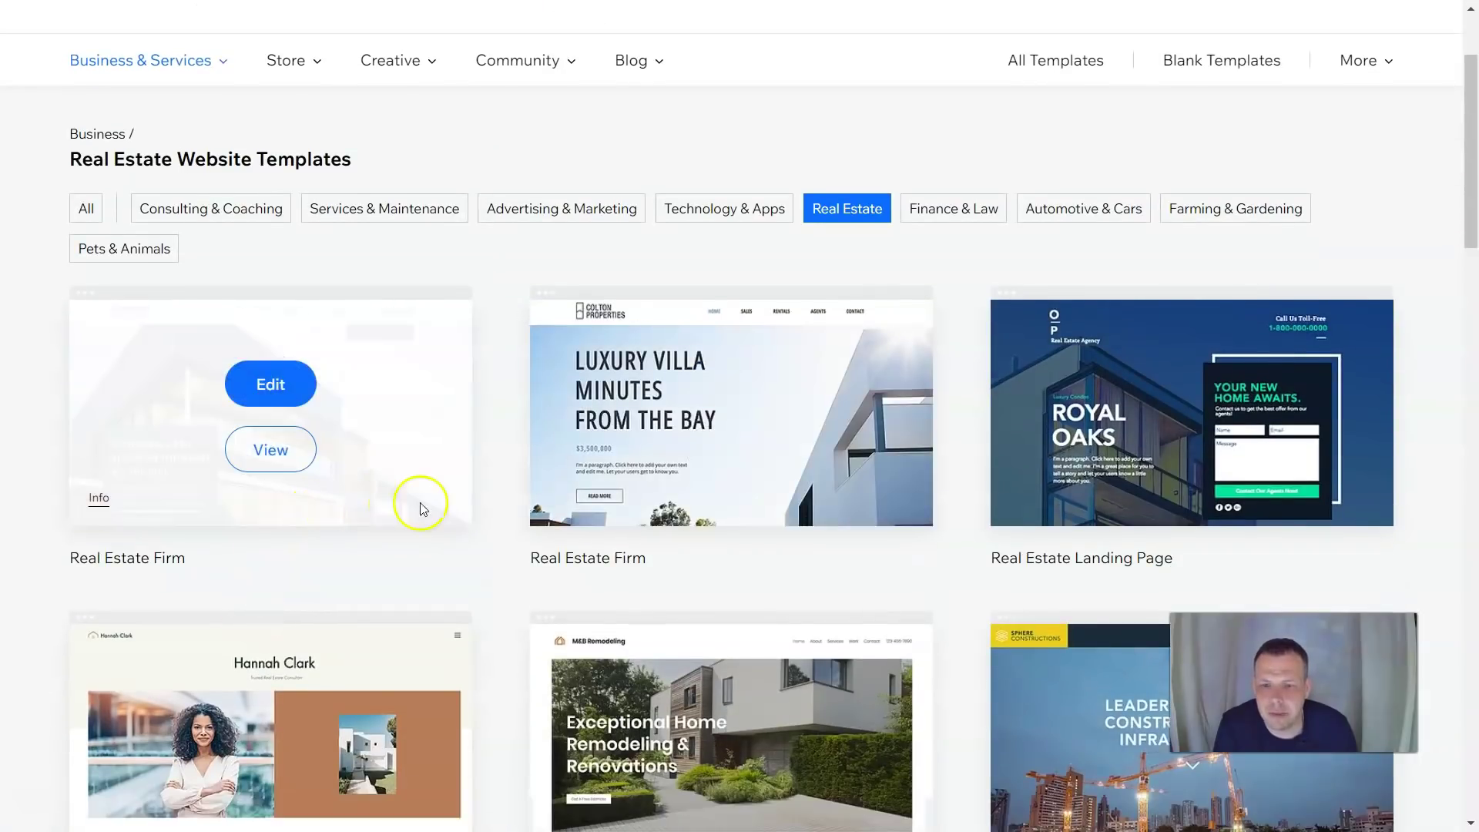
{"action": "scroll", "coordinate": [422, 504], "scroll_direction": "down", "scroll_amount": 2}
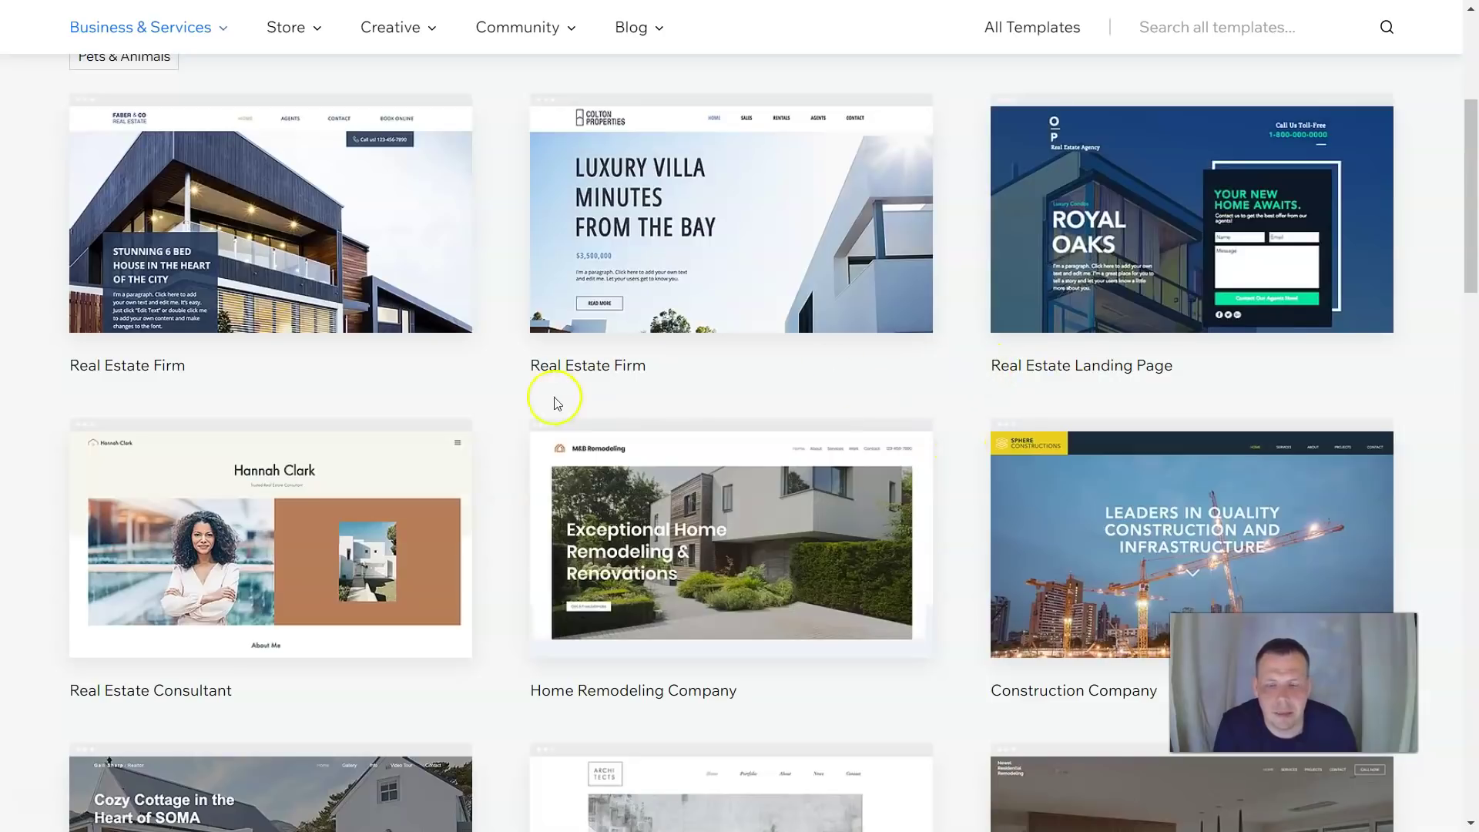
Preview the Royal Oaks Real Estate Landing Page template and open it in the Editor
{"action": "left_click", "coordinate": [1180, 266]}
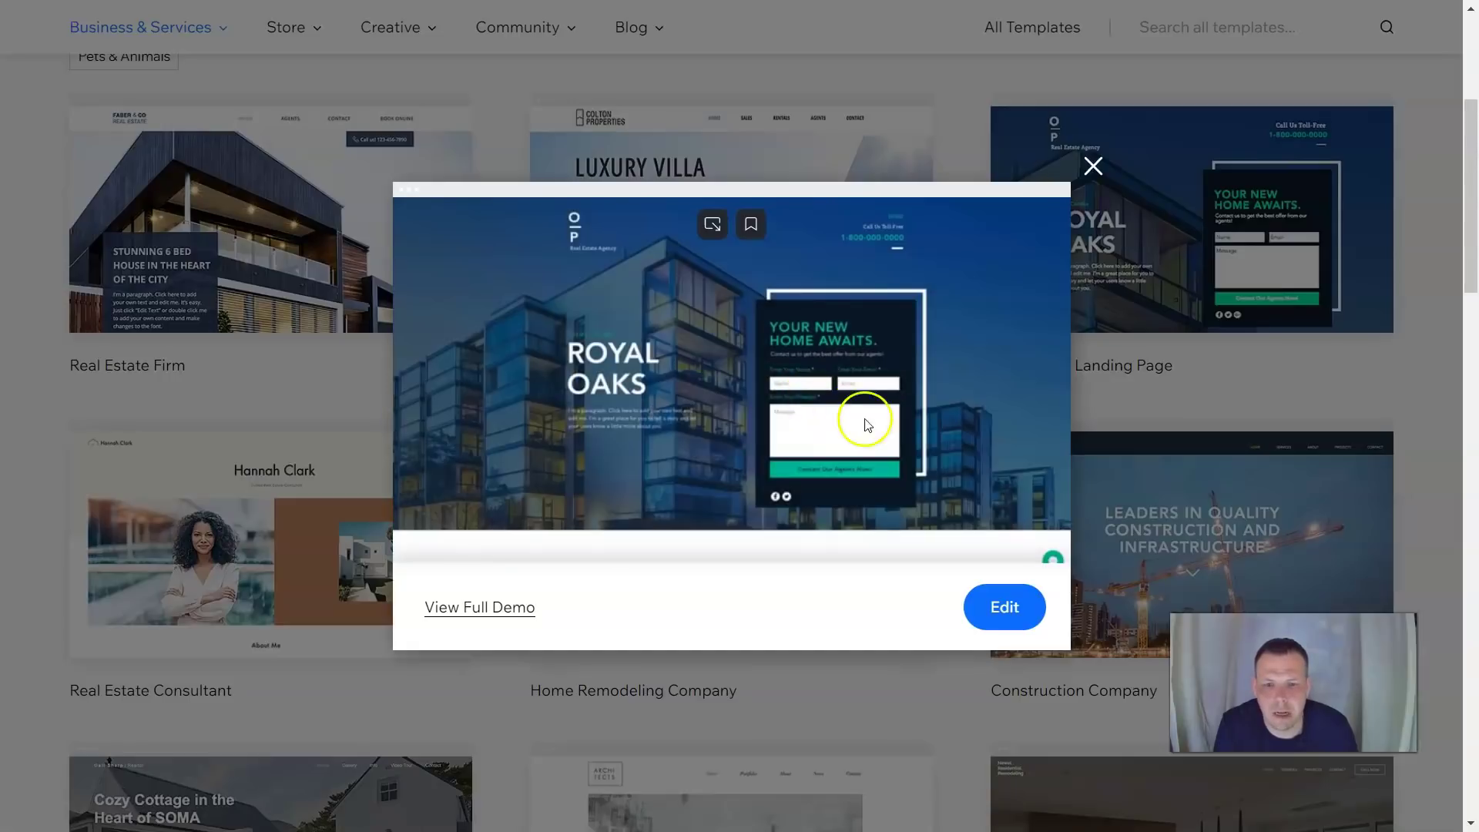
{"action": "scroll", "coordinate": [867, 436], "scroll_direction": "down", "scroll_amount": 3}
{"action": "scroll", "coordinate": [876, 427], "scroll_direction": "down", "scroll_amount": 5}
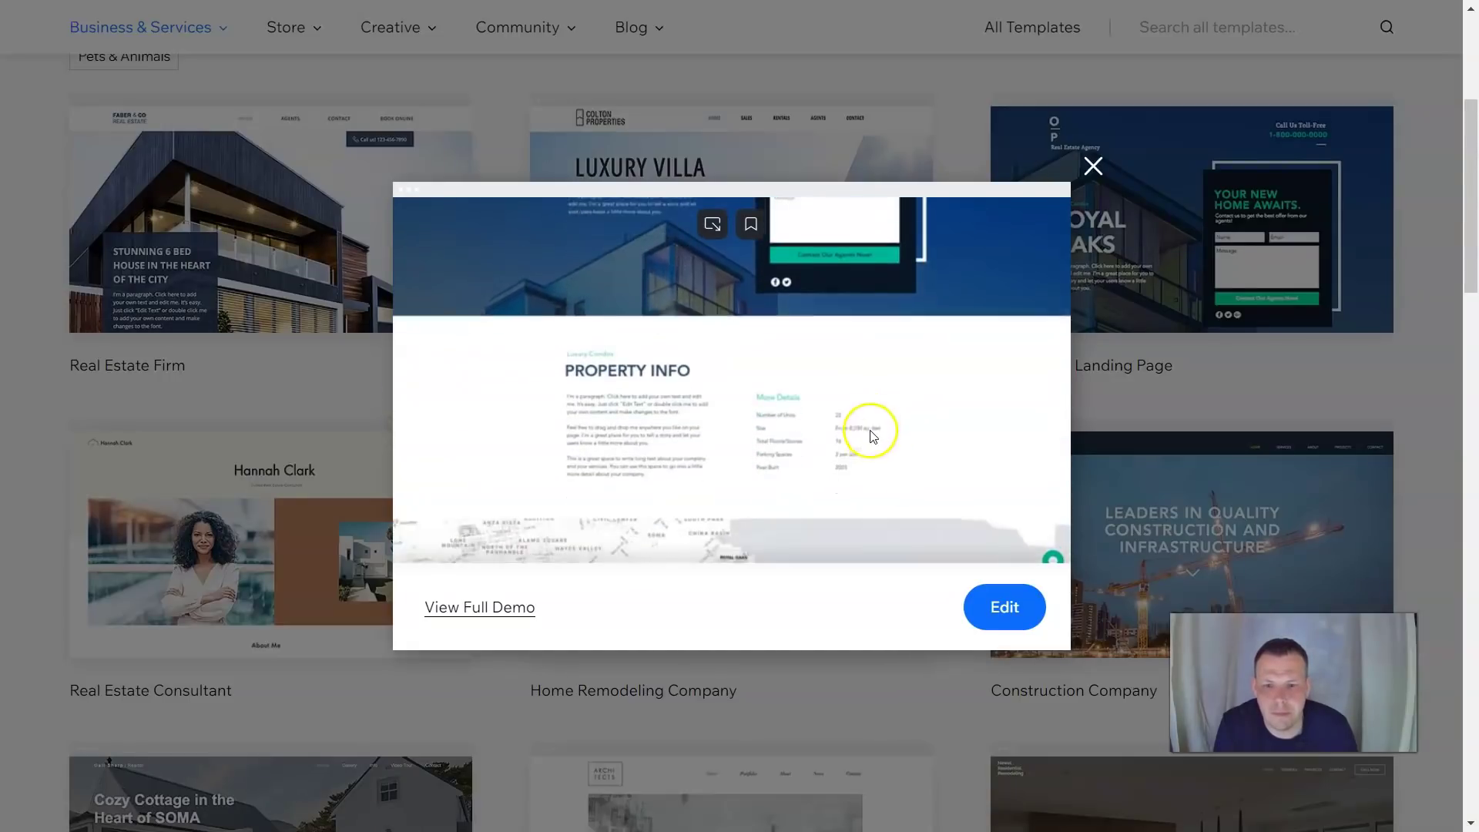
{"action": "scroll", "coordinate": [918, 483], "scroll_direction": "down", "scroll_amount": 8}
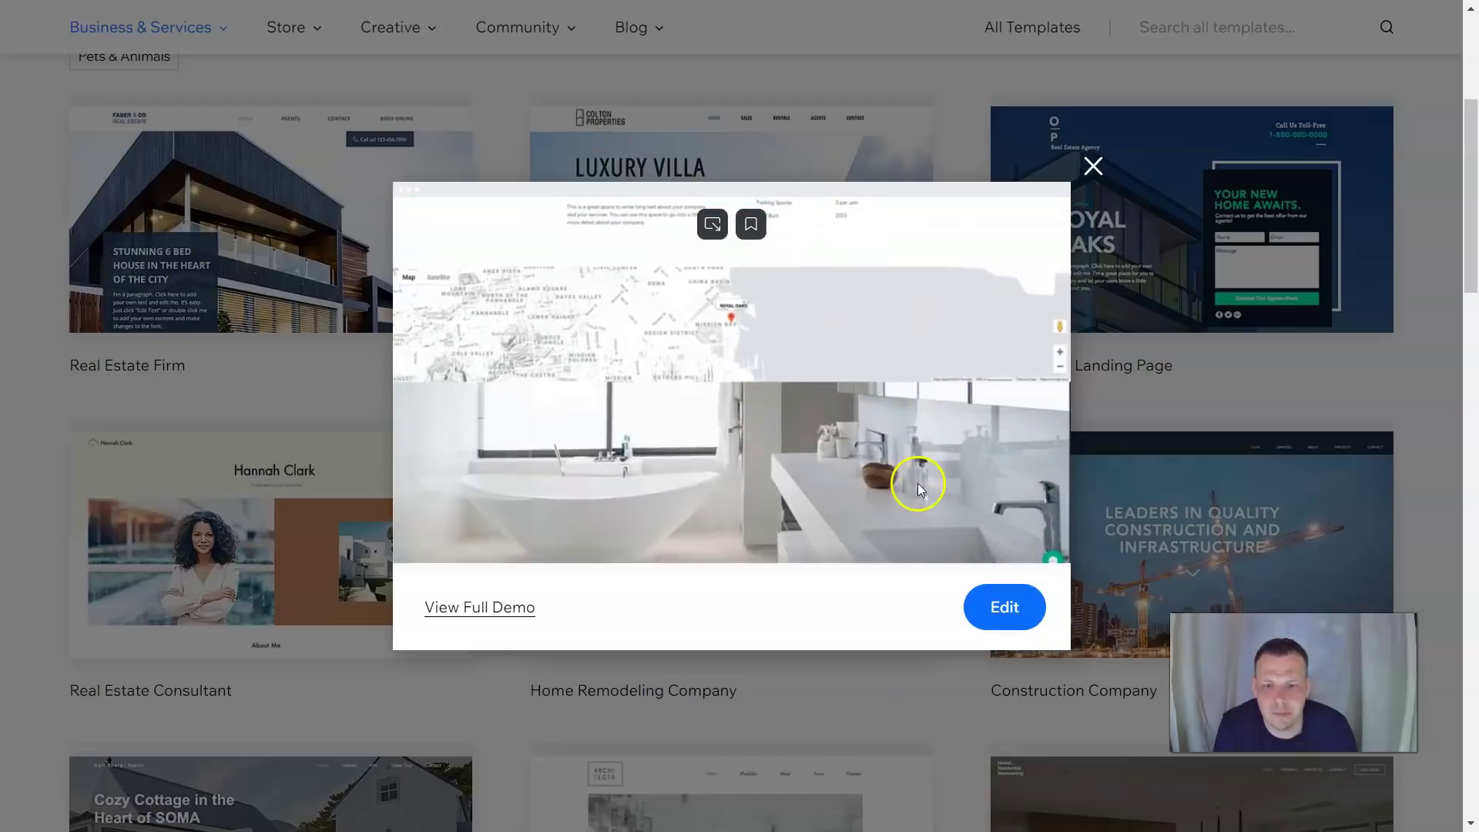
{"action": "scroll", "coordinate": [913, 484], "scroll_direction": "down", "scroll_amount": 2}
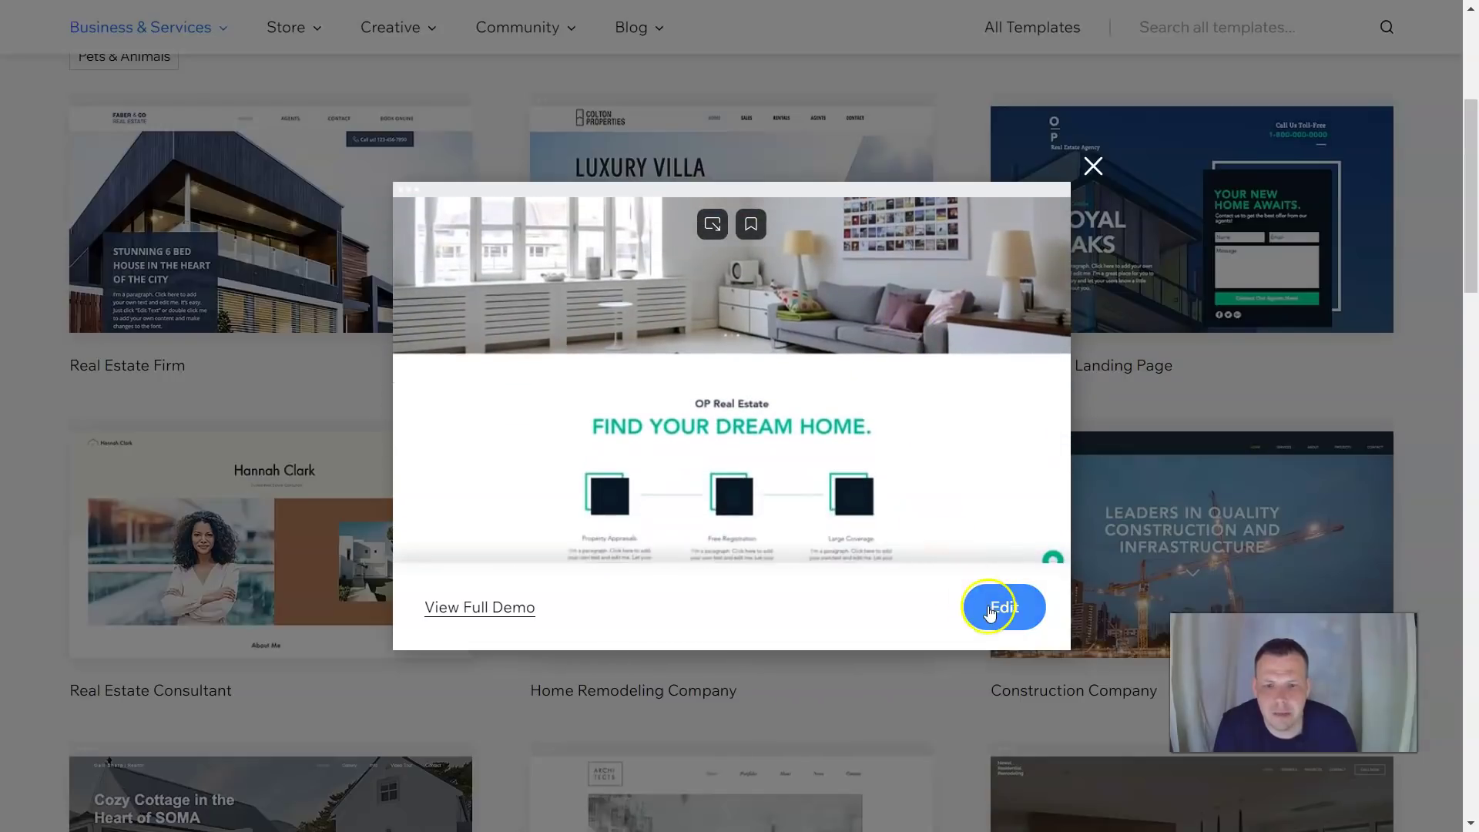
{"action": "left_click", "coordinate": [991, 604]}
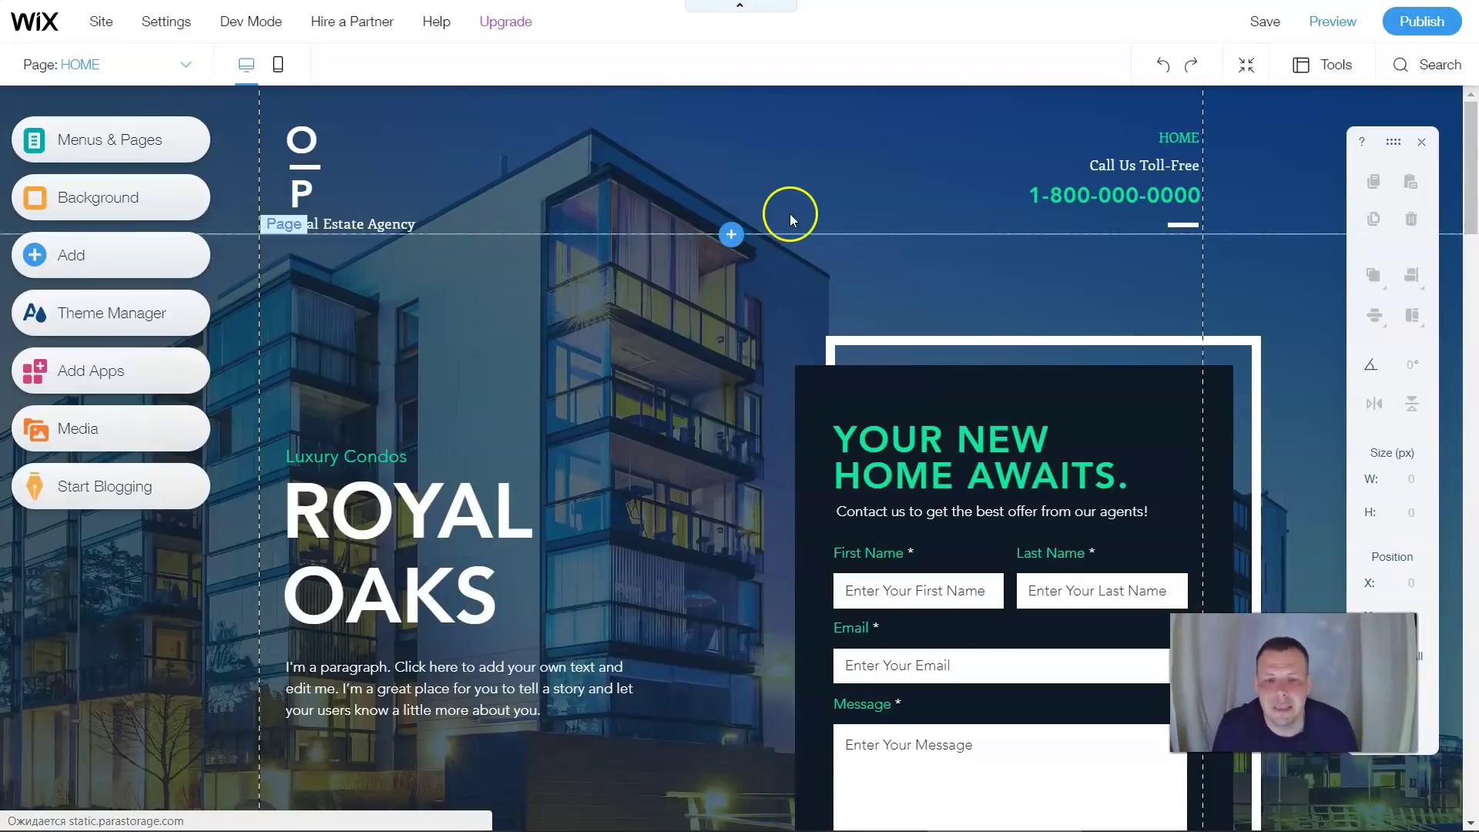
{"action": "scroll", "coordinate": [712, 392], "scroll_direction": "down", "scroll_amount": 4}
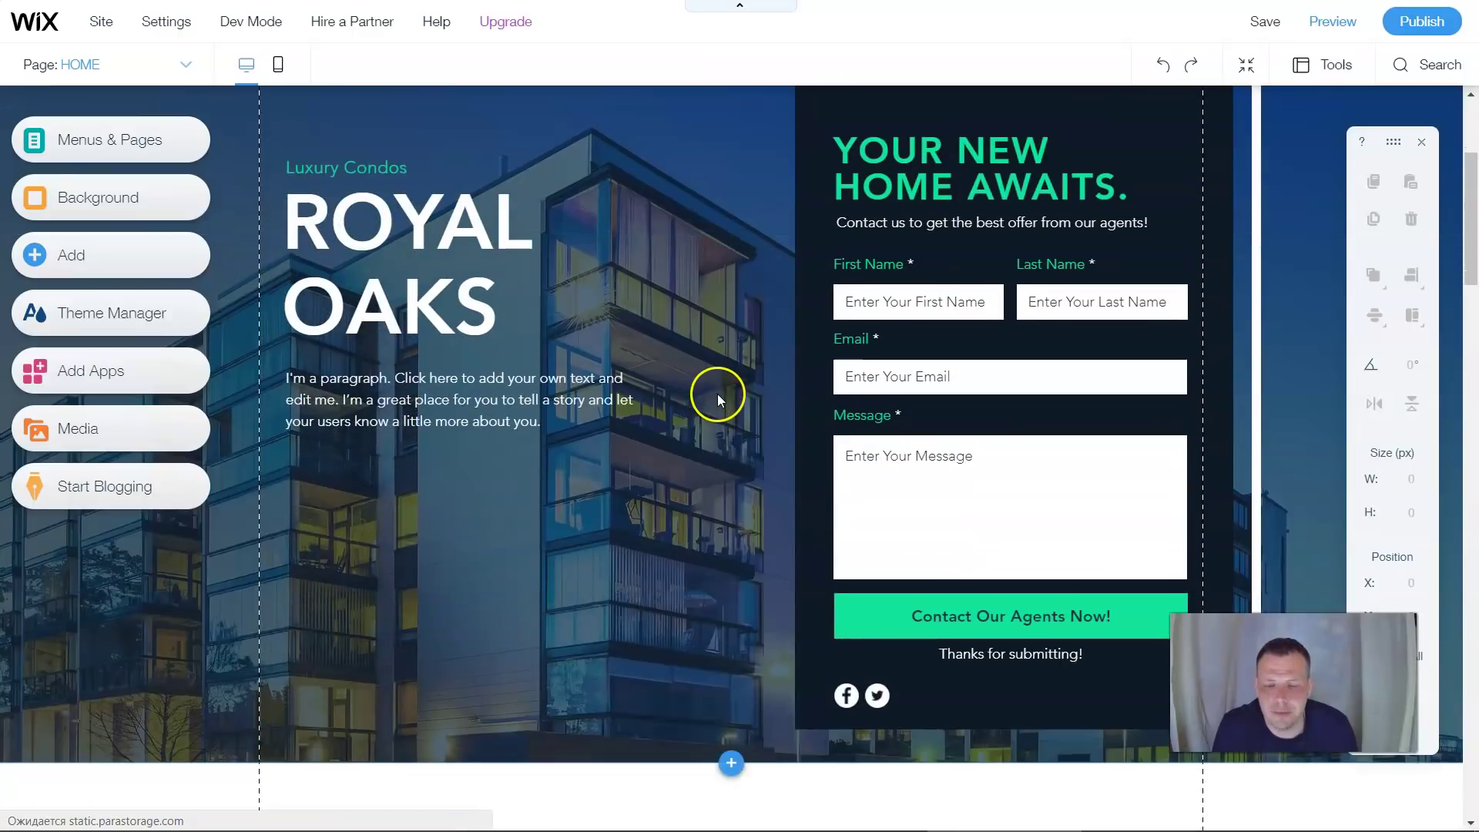
{"action": "scroll", "coordinate": [718, 395], "scroll_direction": "down", "scroll_amount": 4}
{"action": "scroll", "coordinate": [576, 371], "scroll_direction": "down", "scroll_amount": 7}
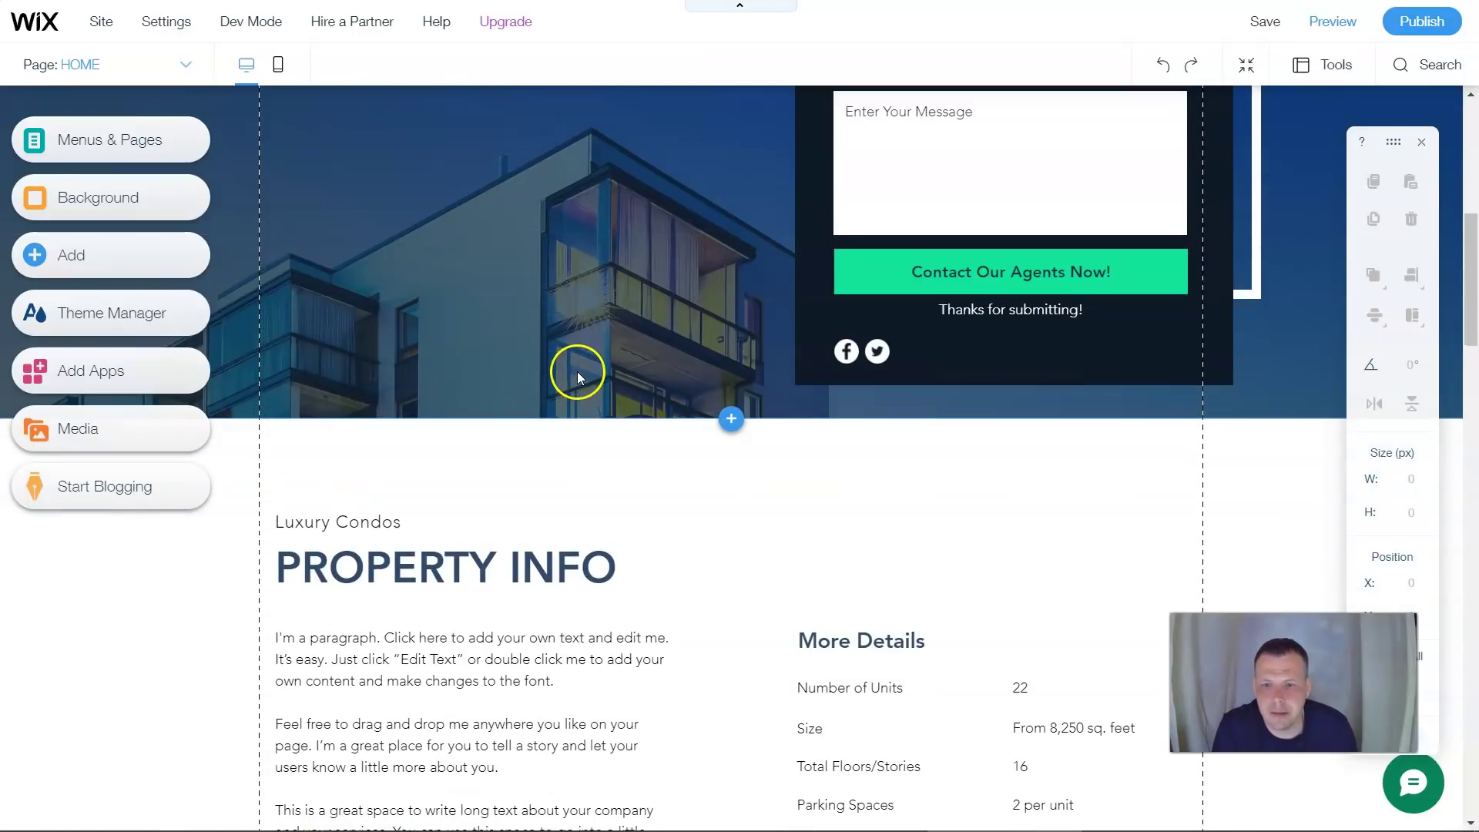
{"action": "scroll", "coordinate": [595, 375], "scroll_direction": "down", "scroll_amount": 8}
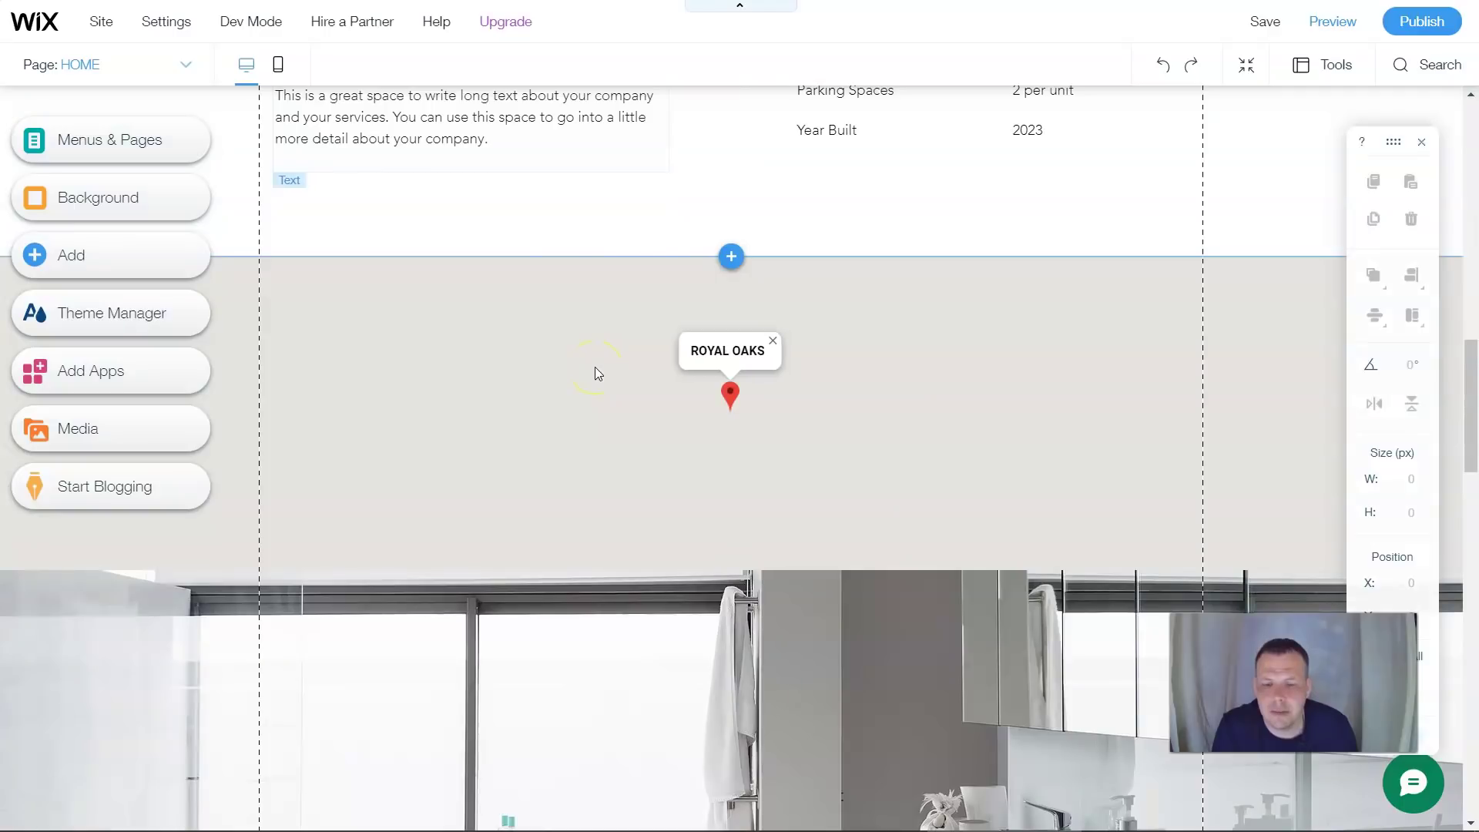
{"action": "scroll", "coordinate": [599, 375], "scroll_direction": "down", "scroll_amount": 10}
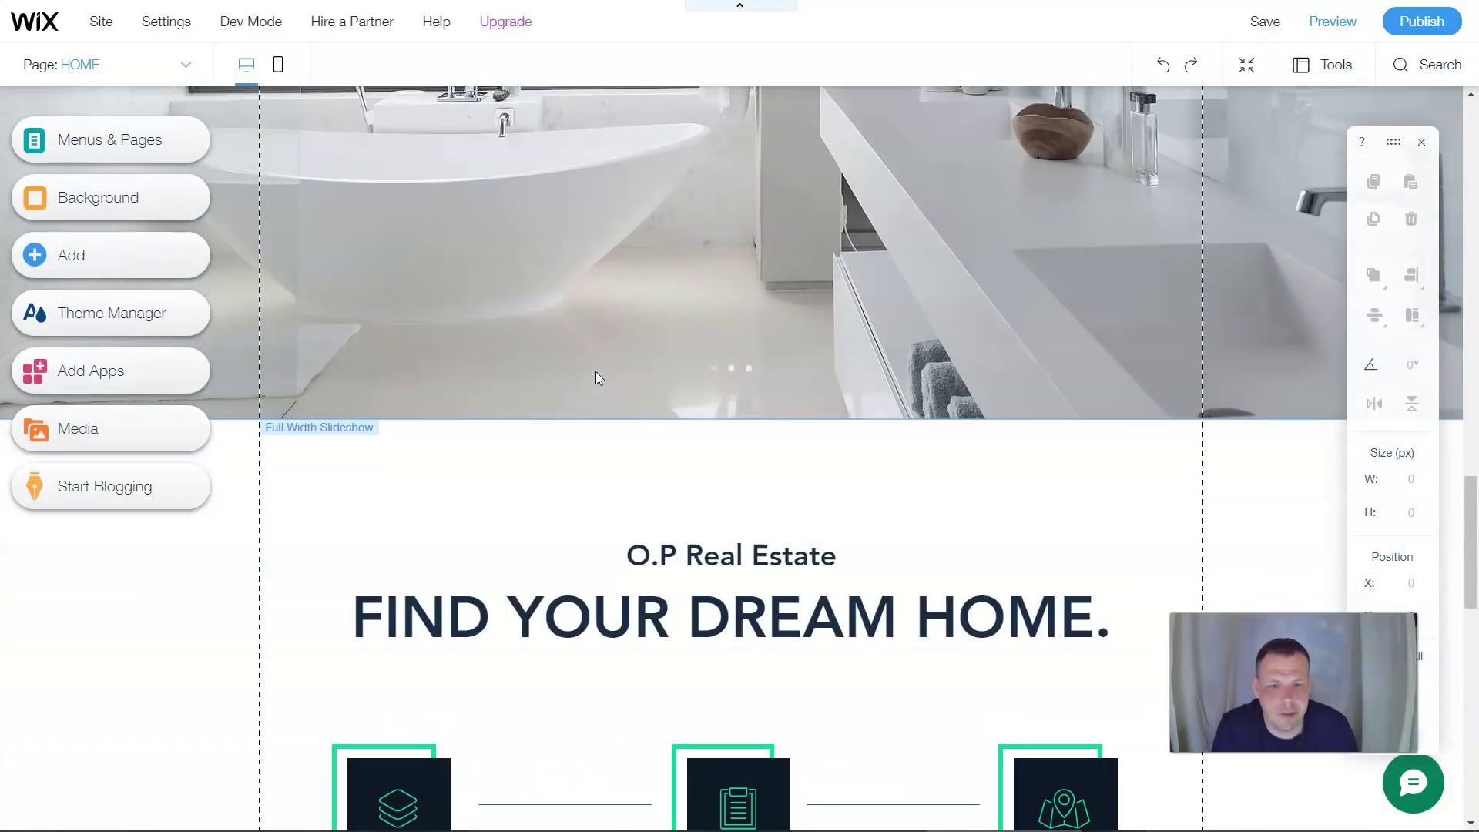
{"action": "scroll", "coordinate": [596, 374], "scroll_direction": "down", "scroll_amount": 8}
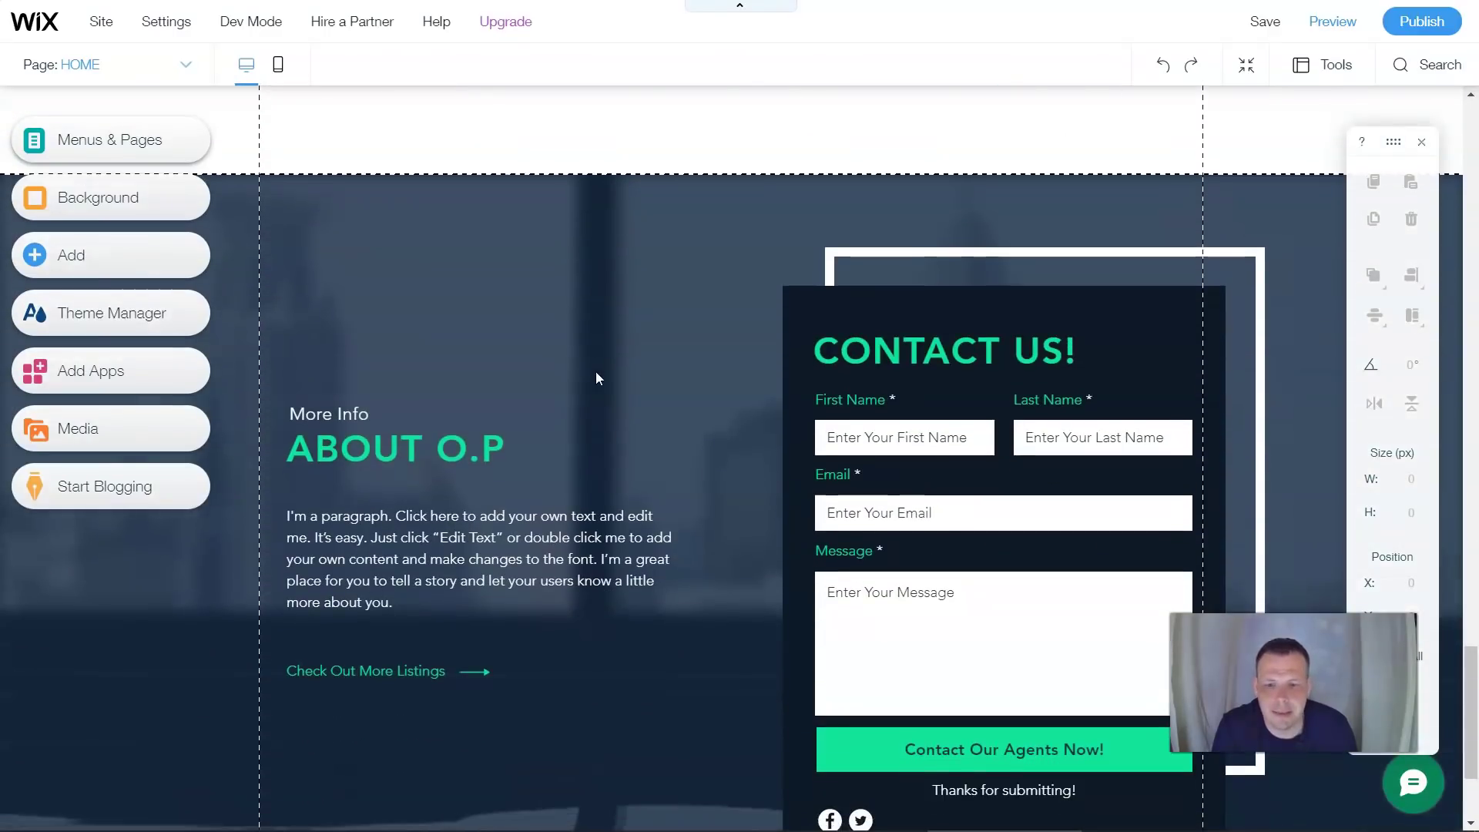
{"action": "scroll", "coordinate": [598, 375], "scroll_direction": "up", "scroll_amount": 7}
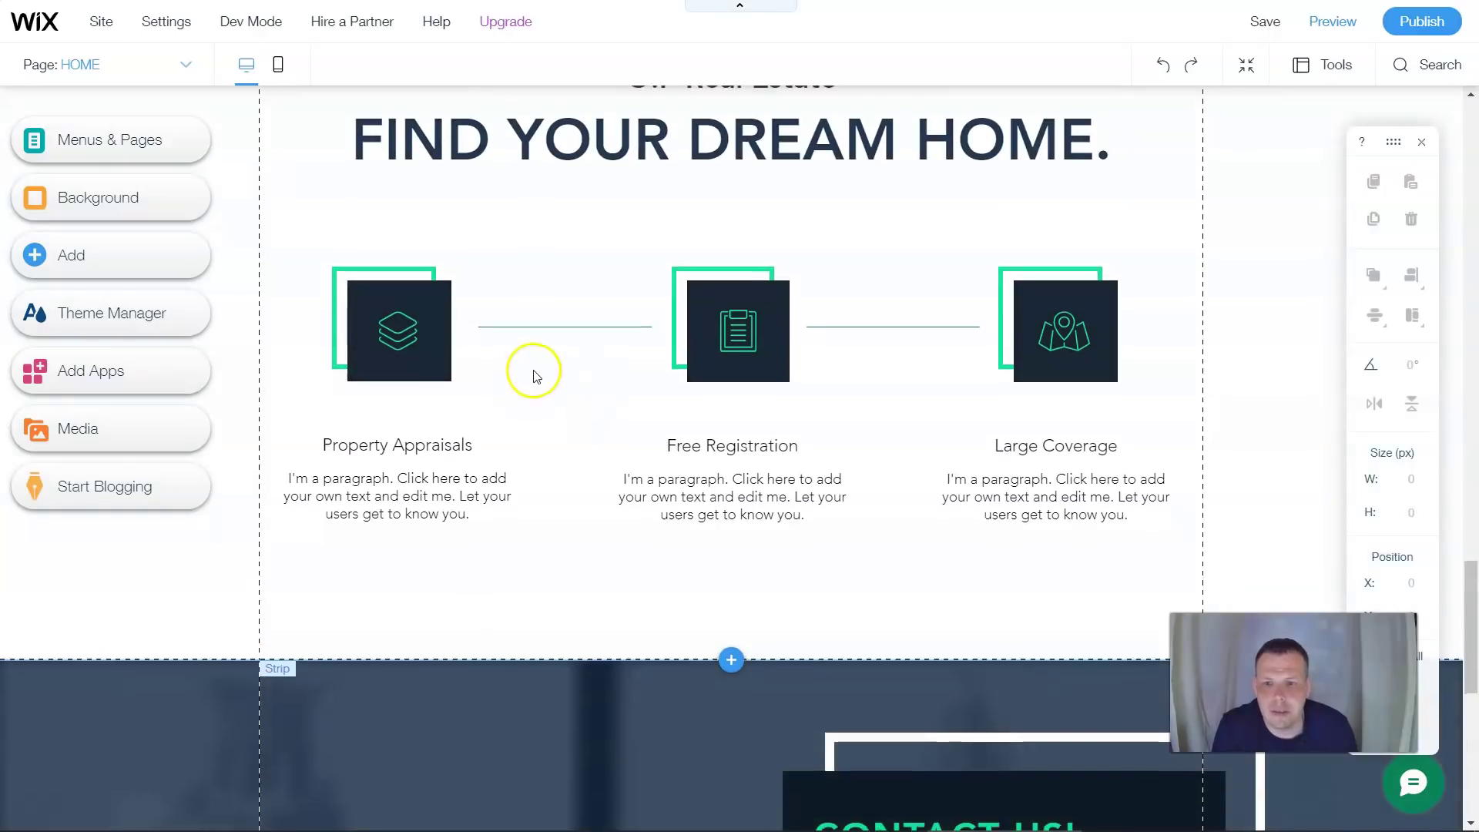
{"action": "scroll", "coordinate": [528, 373], "scroll_direction": "up", "scroll_amount": 3}
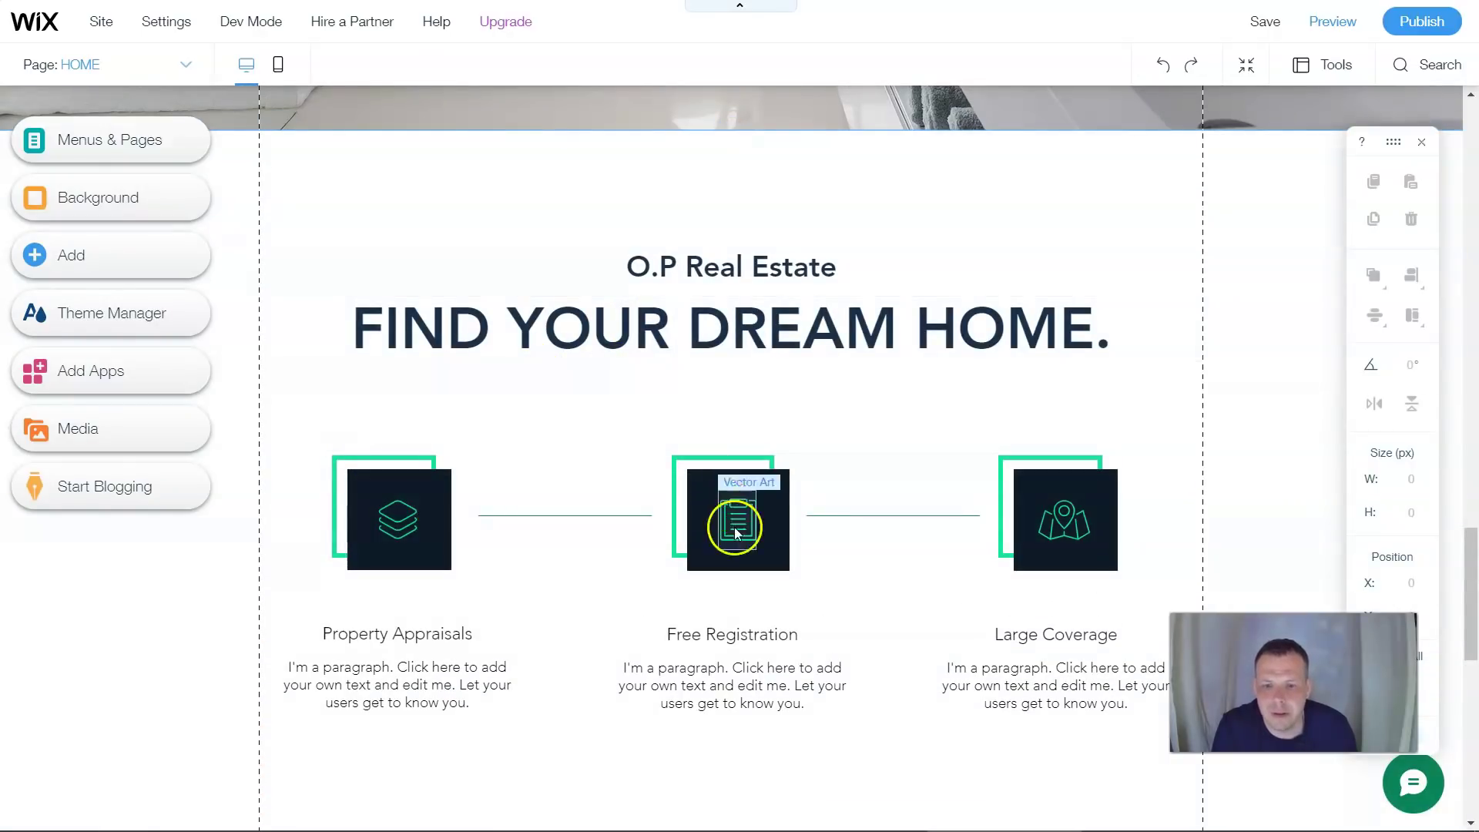
{"action": "scroll", "coordinate": [793, 551], "scroll_direction": "down", "scroll_amount": 10}
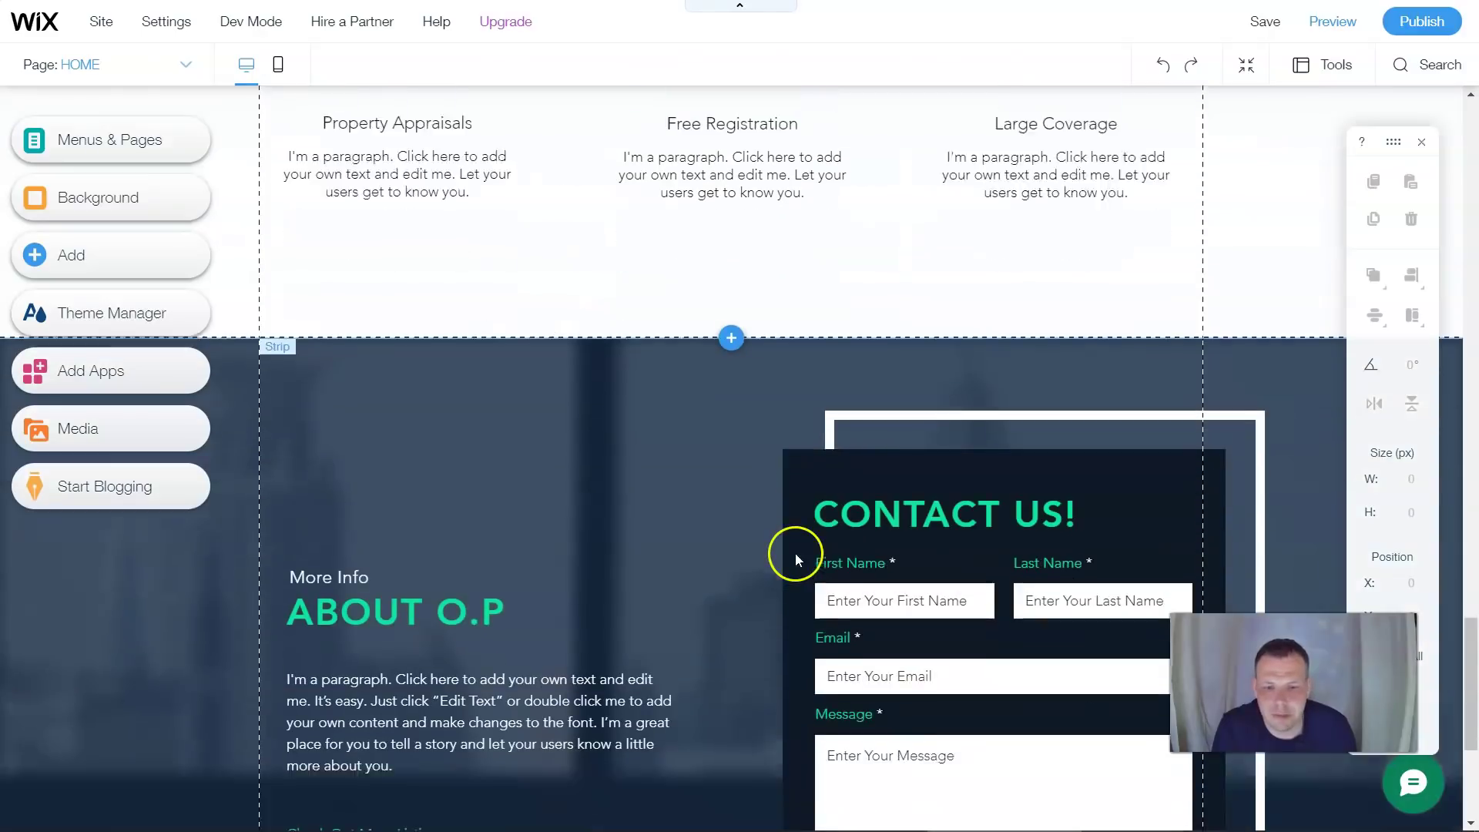
{"action": "scroll", "coordinate": [789, 553], "scroll_direction": "down", "scroll_amount": 2}
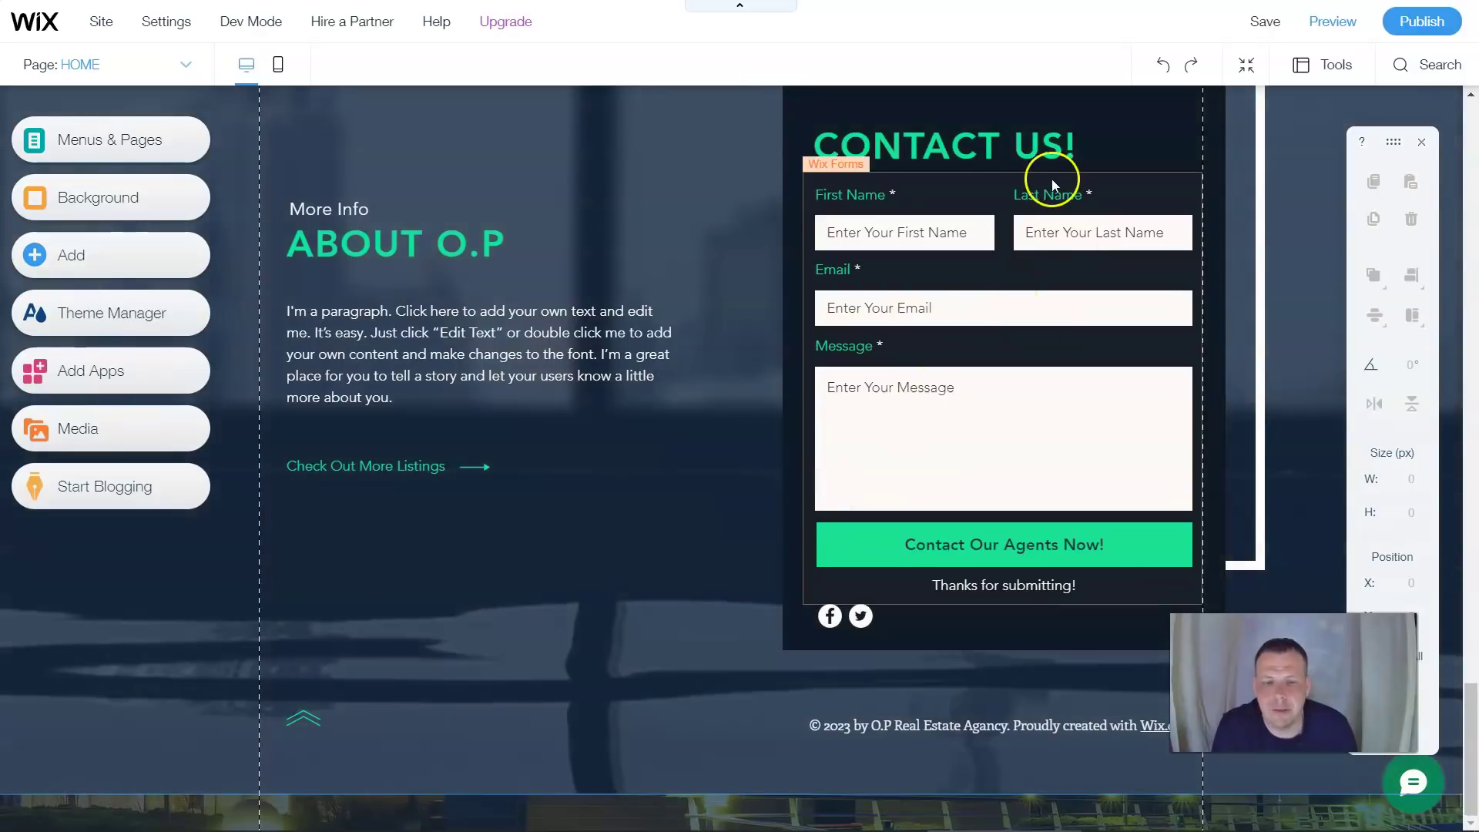
{"action": "scroll", "coordinate": [684, 279], "scroll_direction": "up", "scroll_amount": 5}
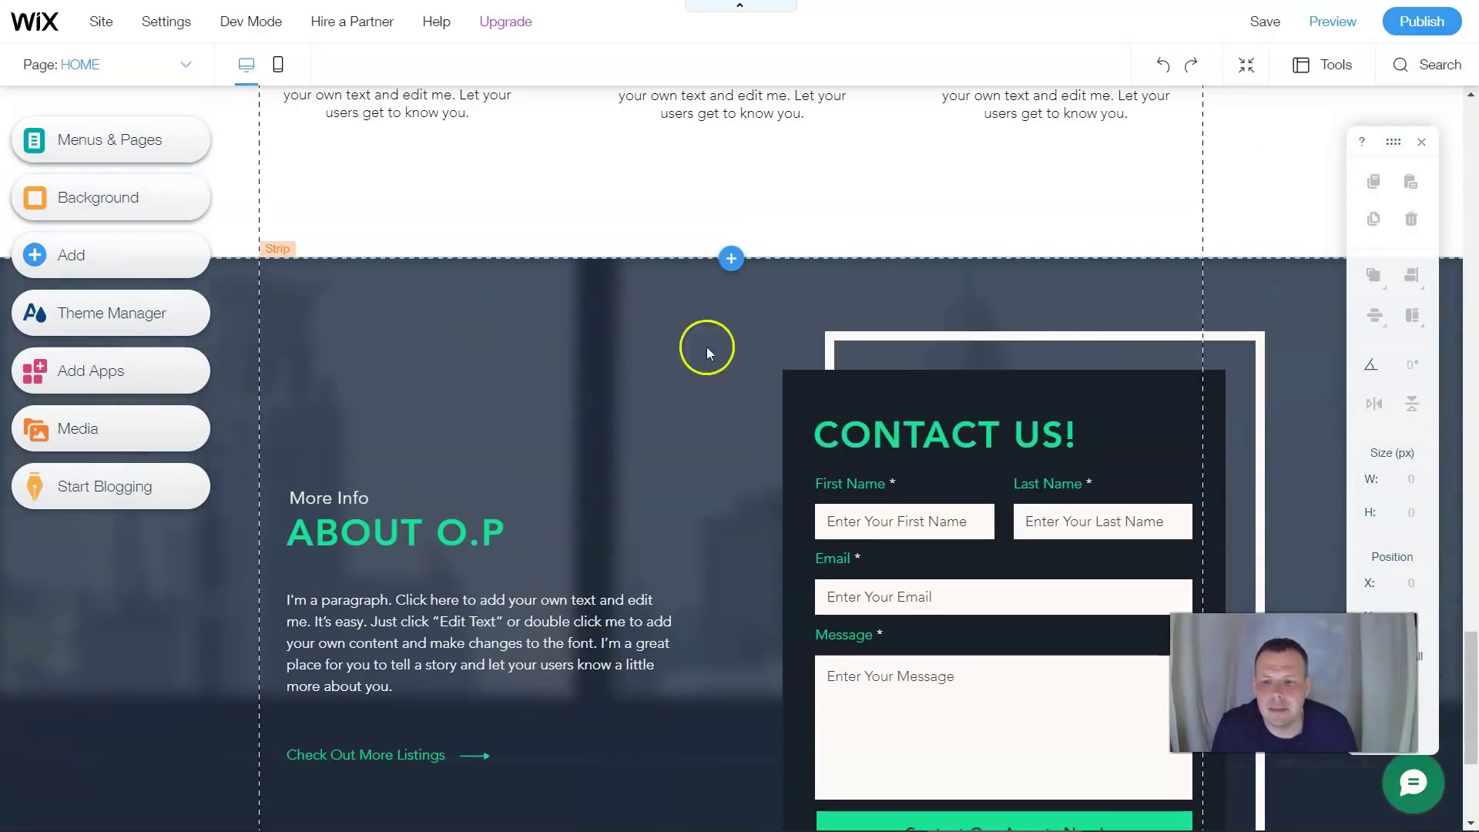
{"action": "scroll", "coordinate": [852, 396], "scroll_direction": "up", "scroll_amount": 3}
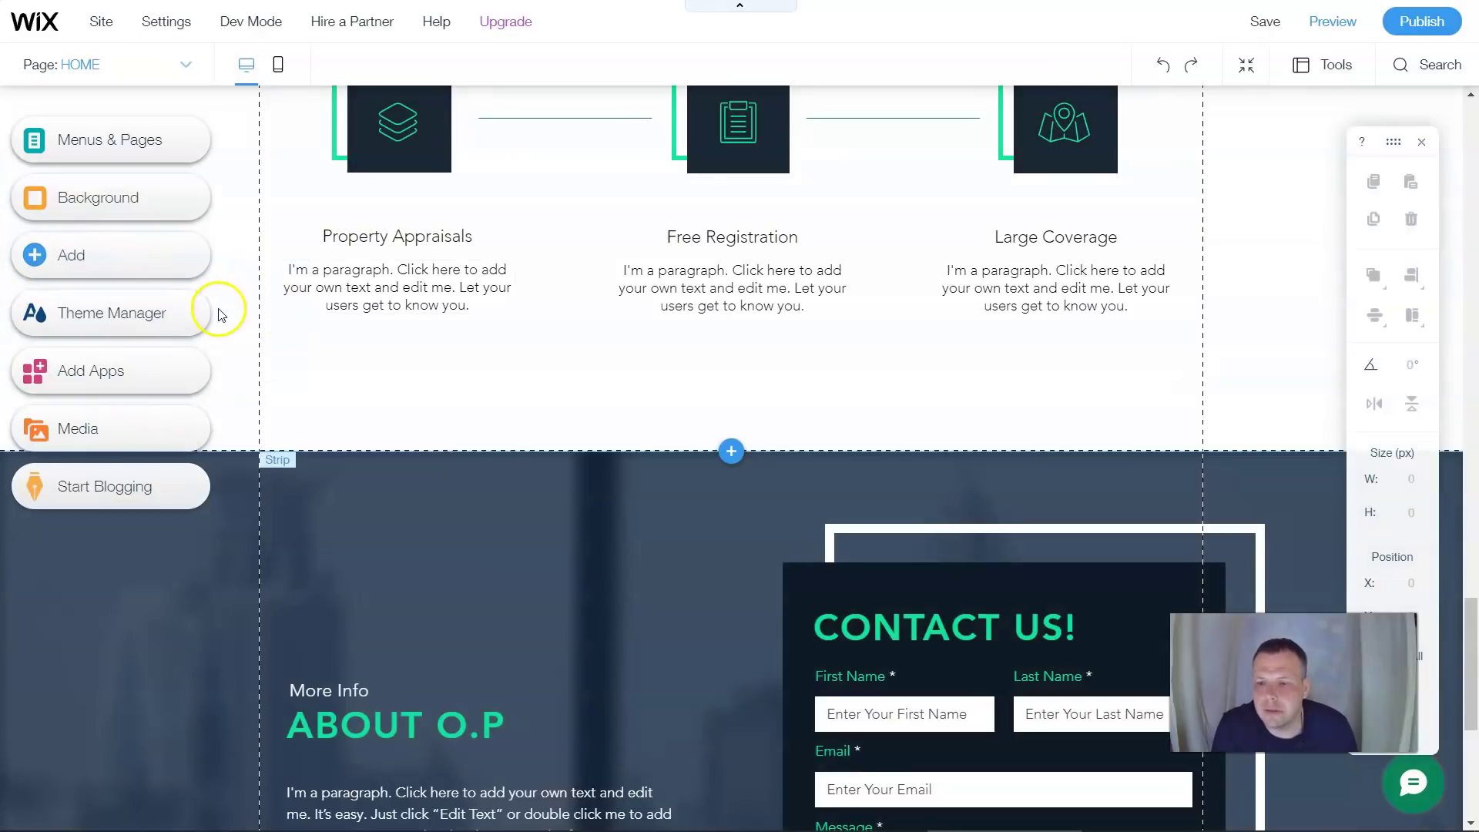
Add the Content Manager to the site from the Add elements panel
{"action": "left_click", "coordinate": [127, 257]}
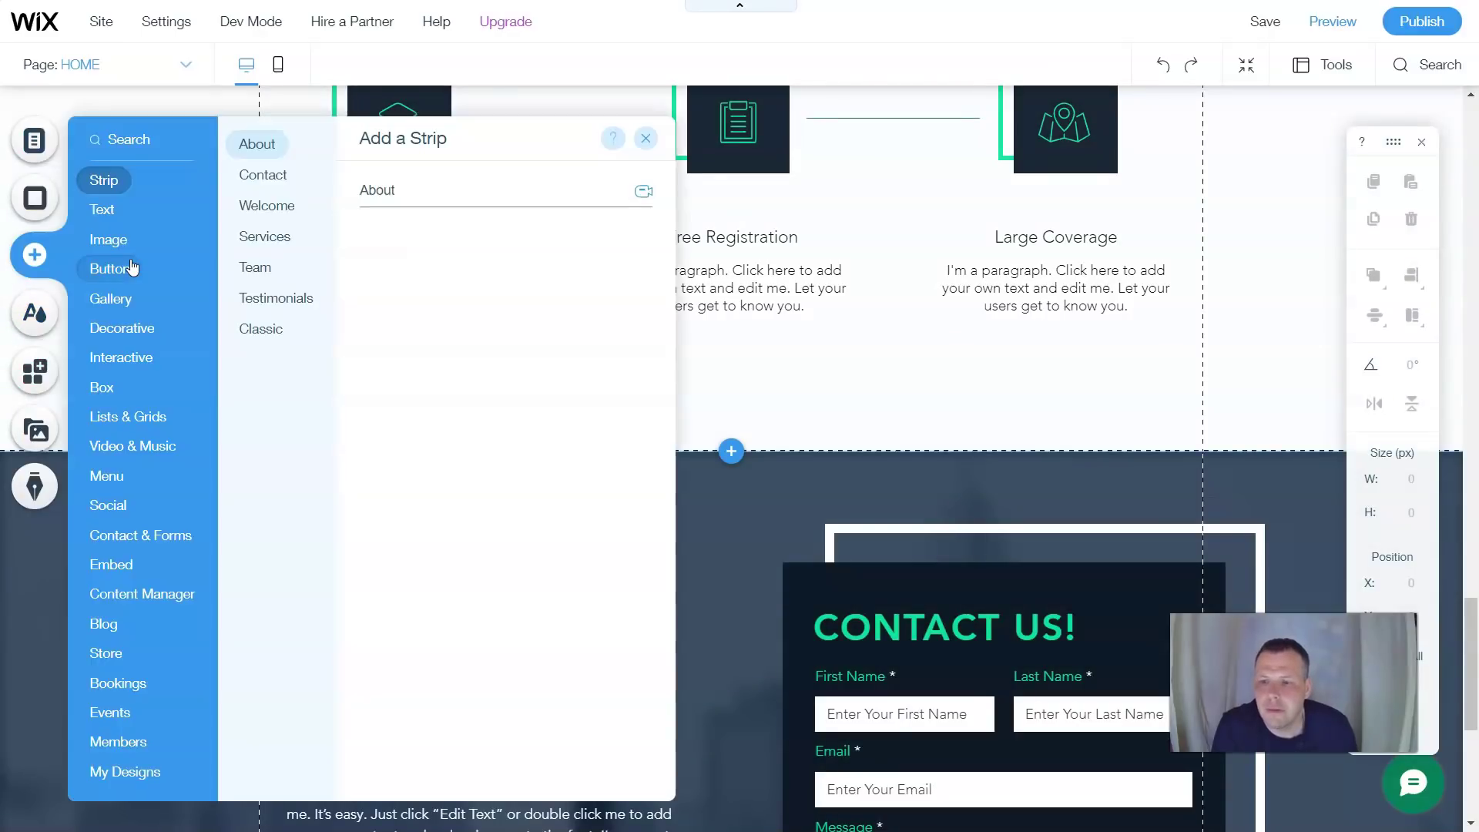
{"action": "left_click", "coordinate": [127, 268]}
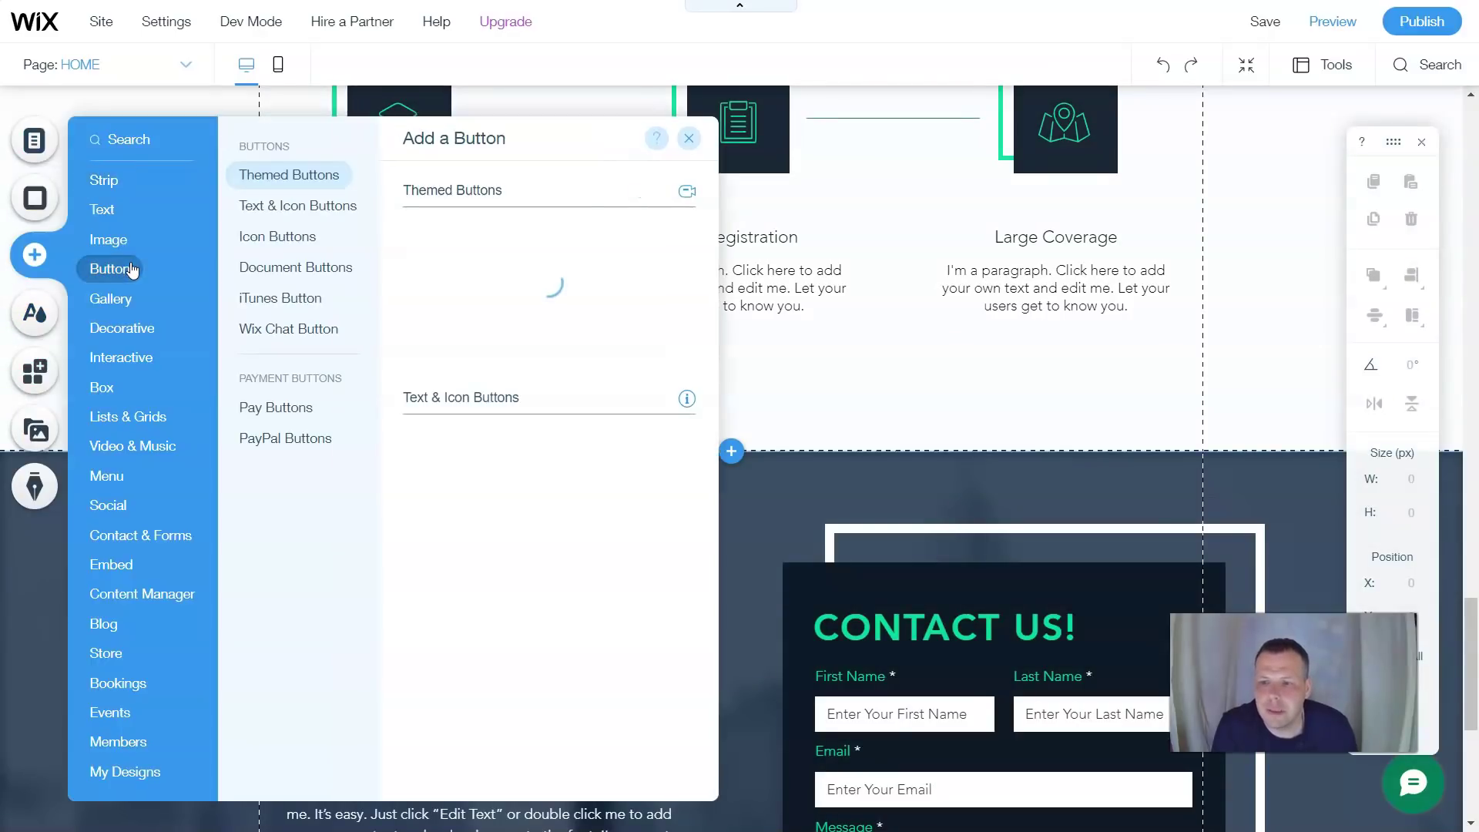
{"action": "left_click", "coordinate": [178, 598]}
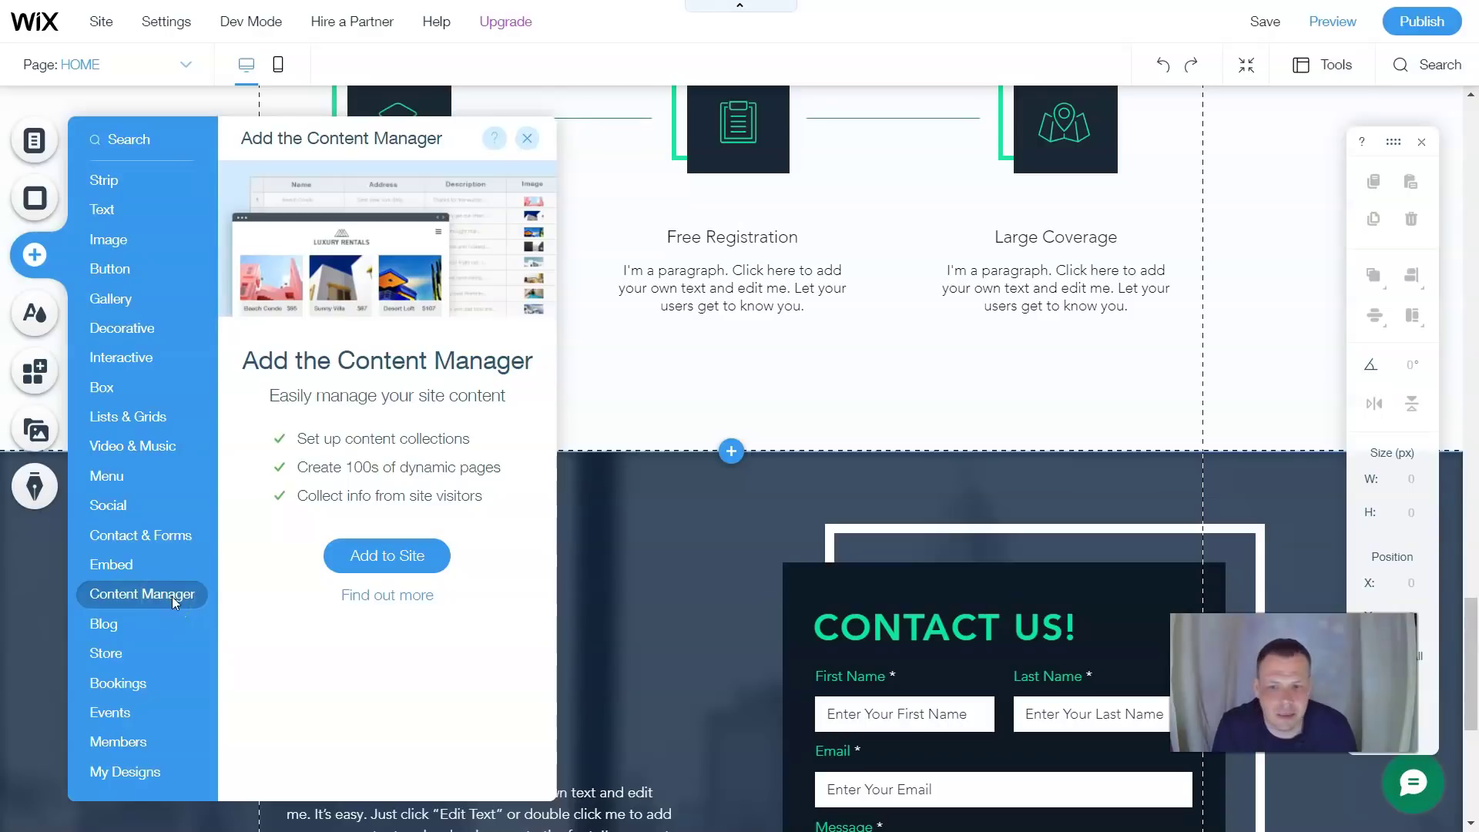
{"action": "left_click", "coordinate": [386, 560]}
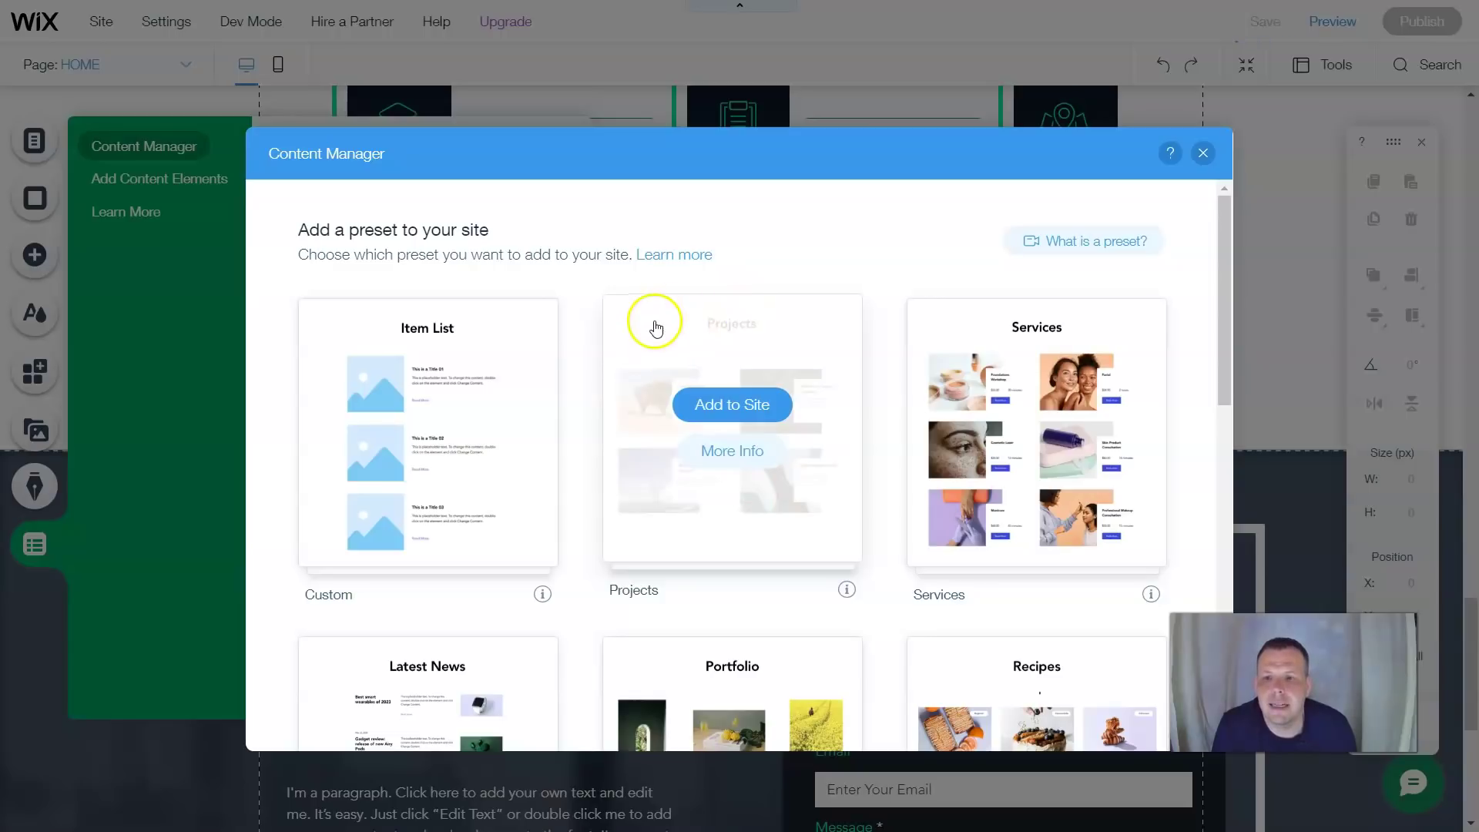
Add the Property Listings (Real Estate Listings) preset from the preset gallery
{"action": "mouse_move", "coordinate": [458, 494]}
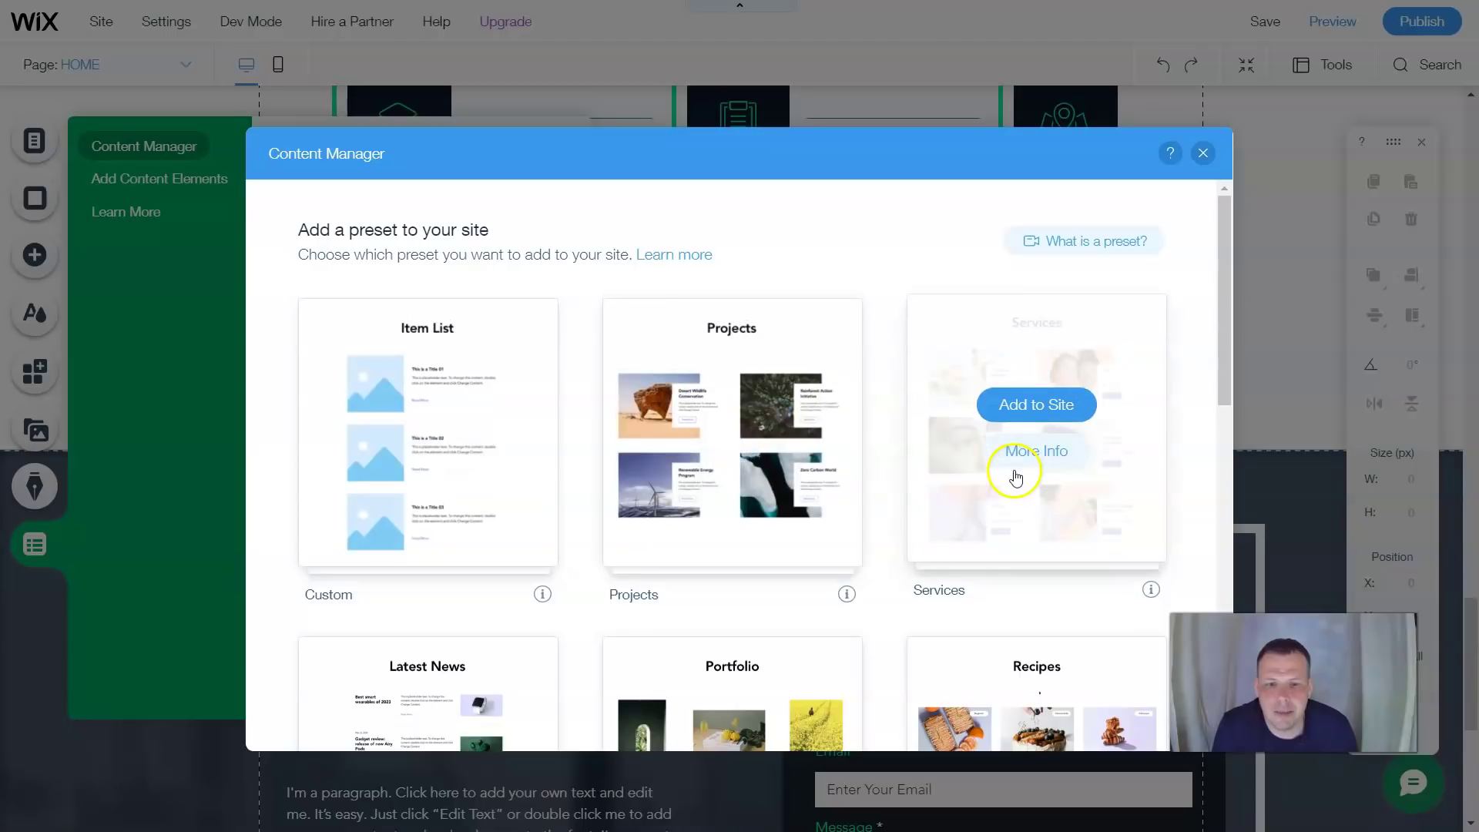
{"action": "scroll", "coordinate": [1015, 479], "scroll_direction": "down", "scroll_amount": 2}
{"action": "scroll", "coordinate": [994, 472], "scroll_direction": "down", "scroll_amount": 2}
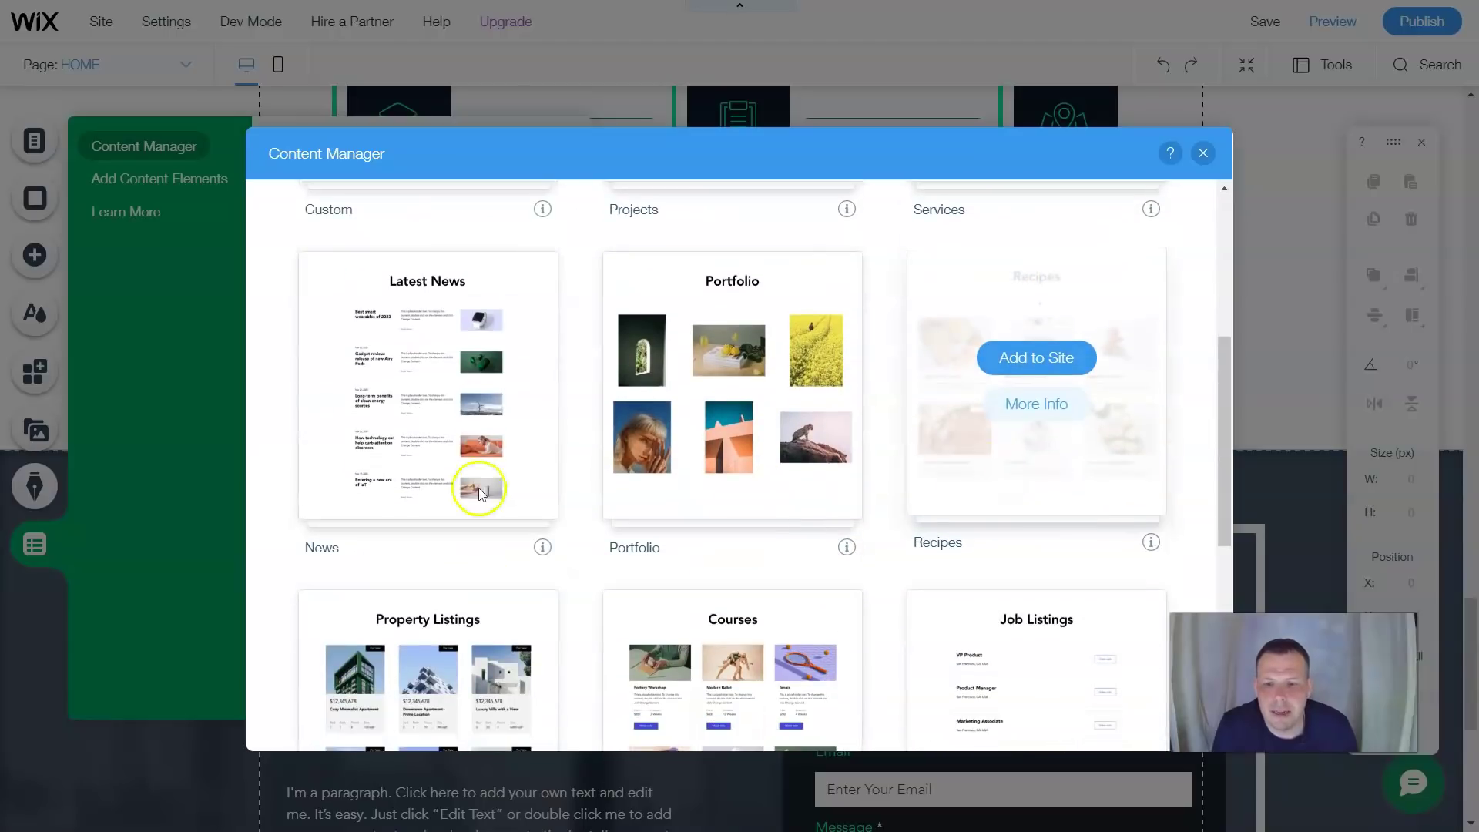
{"action": "mouse_move", "coordinate": [968, 386]}
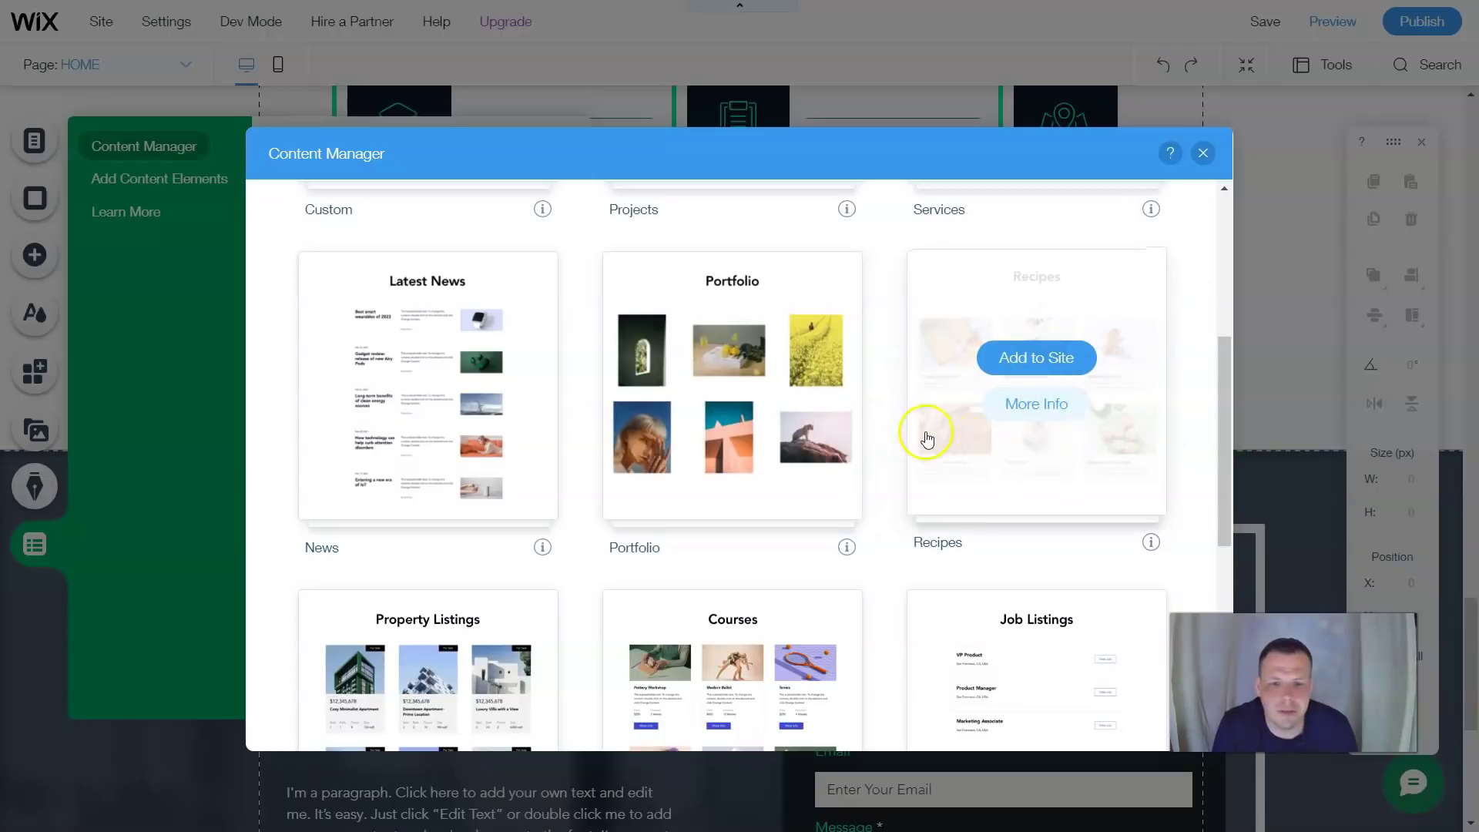
{"action": "scroll", "coordinate": [925, 431], "scroll_direction": "down", "scroll_amount": 2}
{"action": "scroll", "coordinate": [925, 433], "scroll_direction": "down", "scroll_amount": 2}
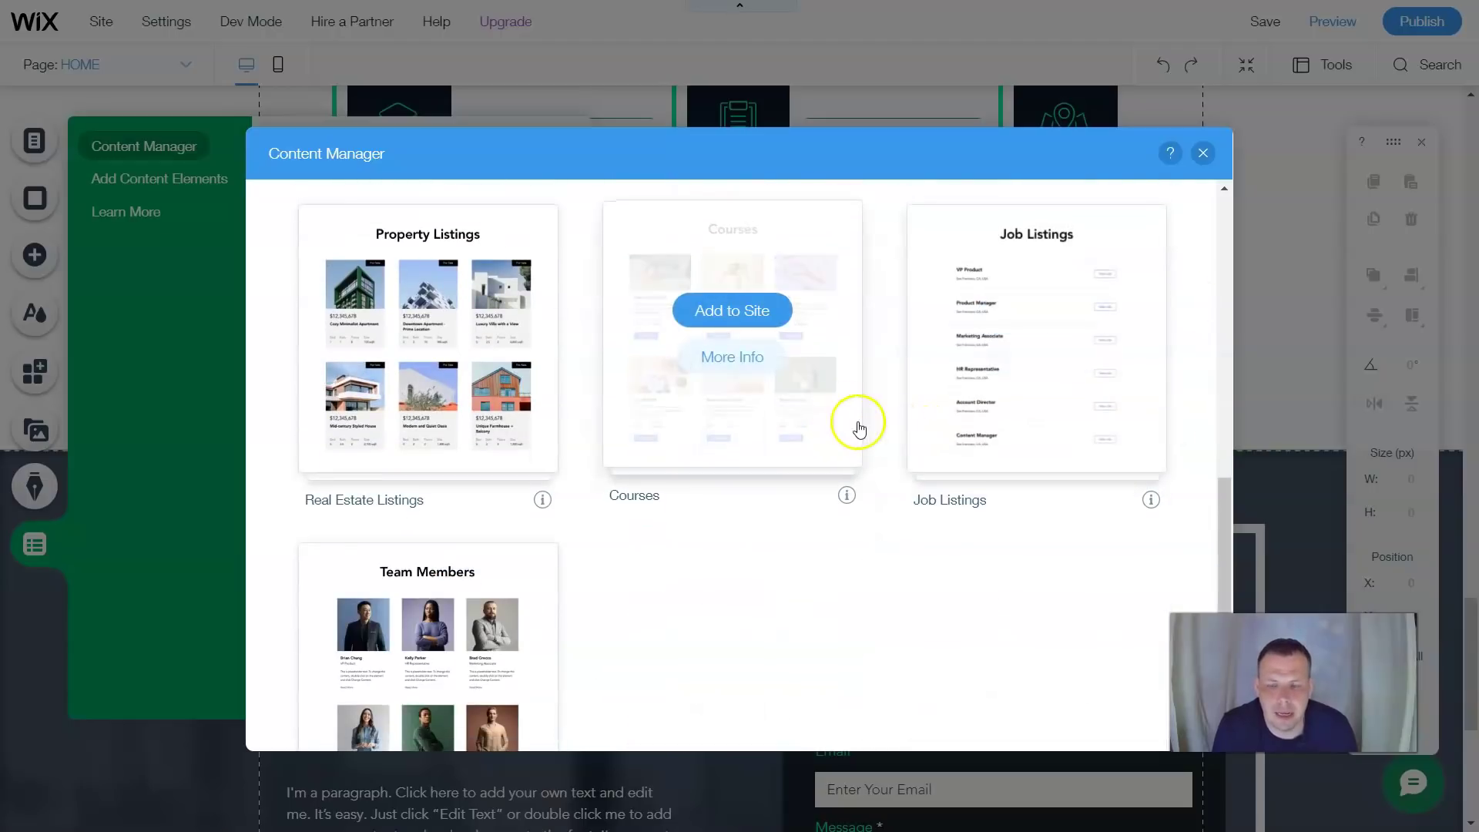
{"action": "mouse_move", "coordinate": [523, 309]}
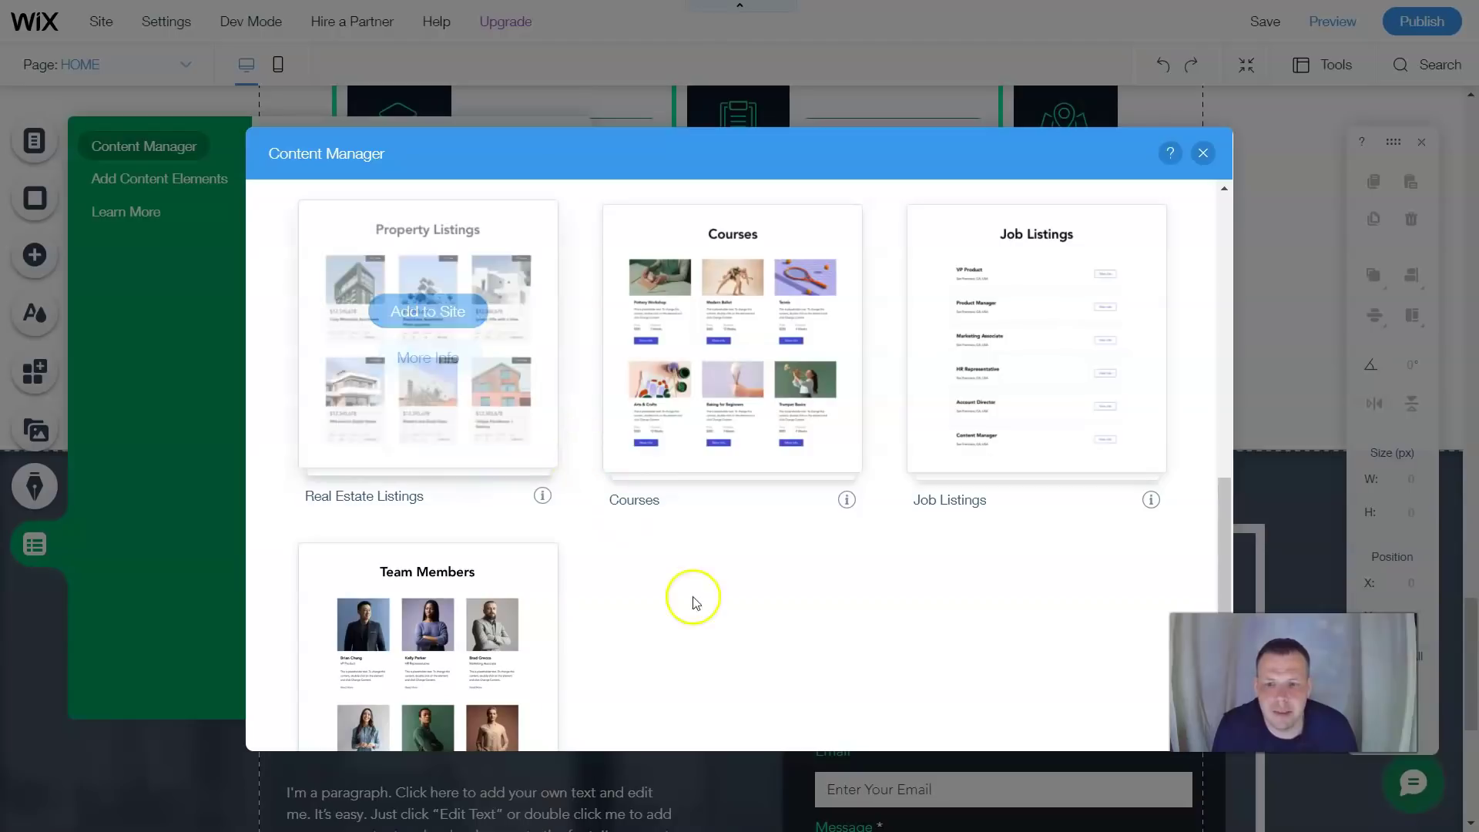
{"action": "scroll", "coordinate": [604, 637], "scroll_direction": "up", "scroll_amount": 3}
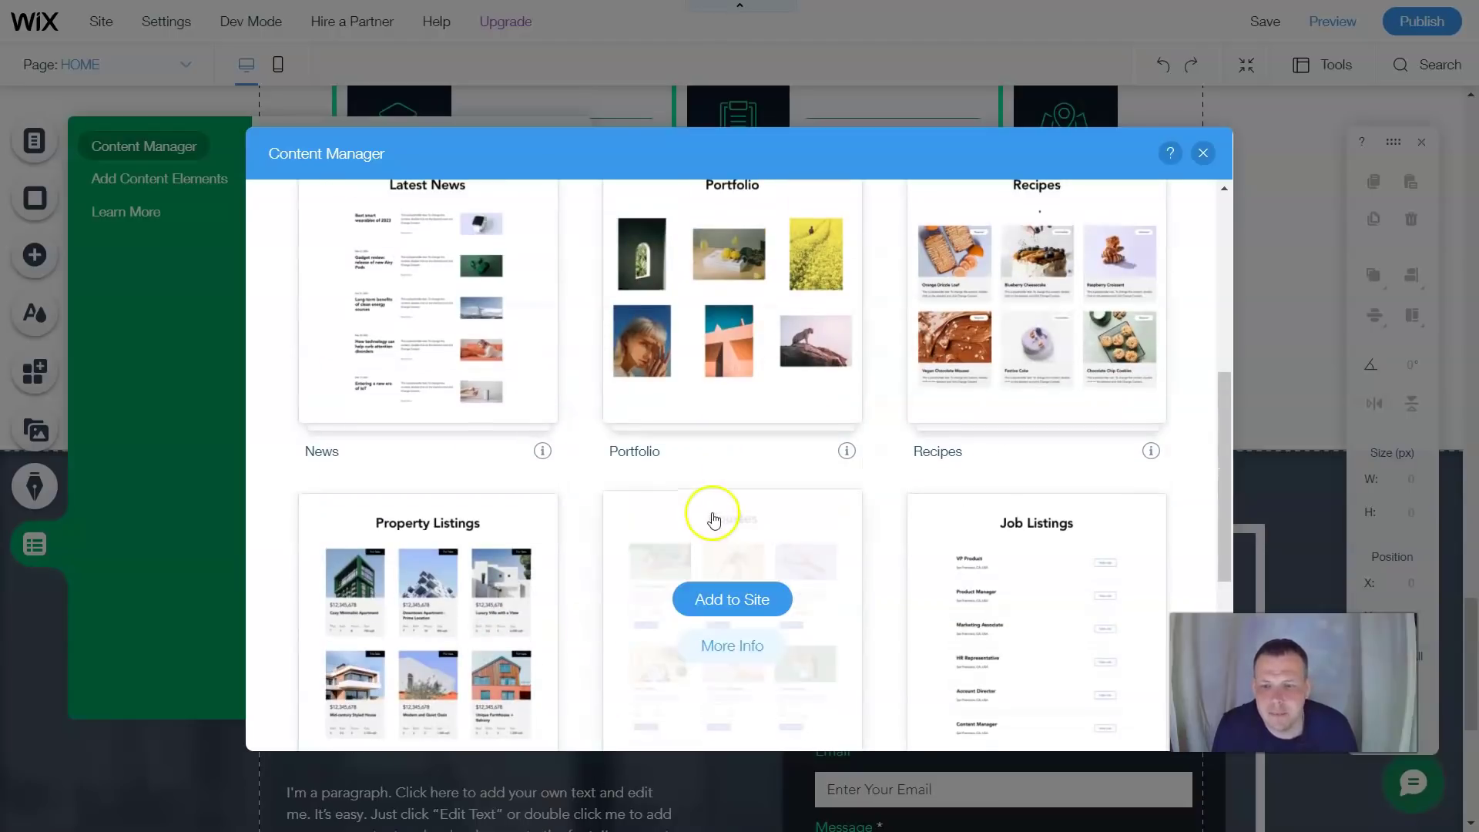
{"action": "left_click", "coordinate": [439, 600]}
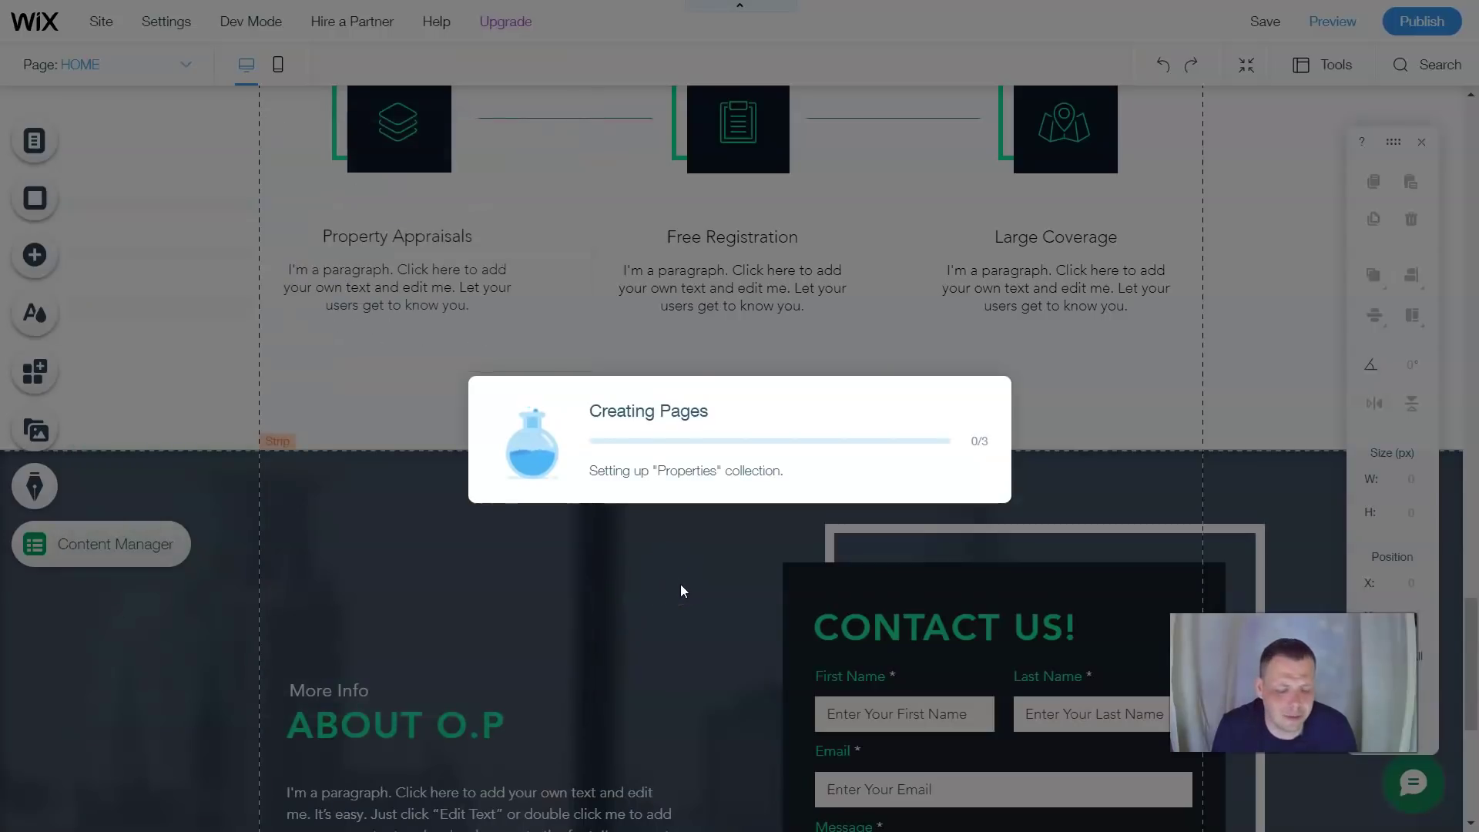
Let the three pages generate, then open the Properties collection's six sample listings
{"action": "left_click", "coordinate": [689, 593]}
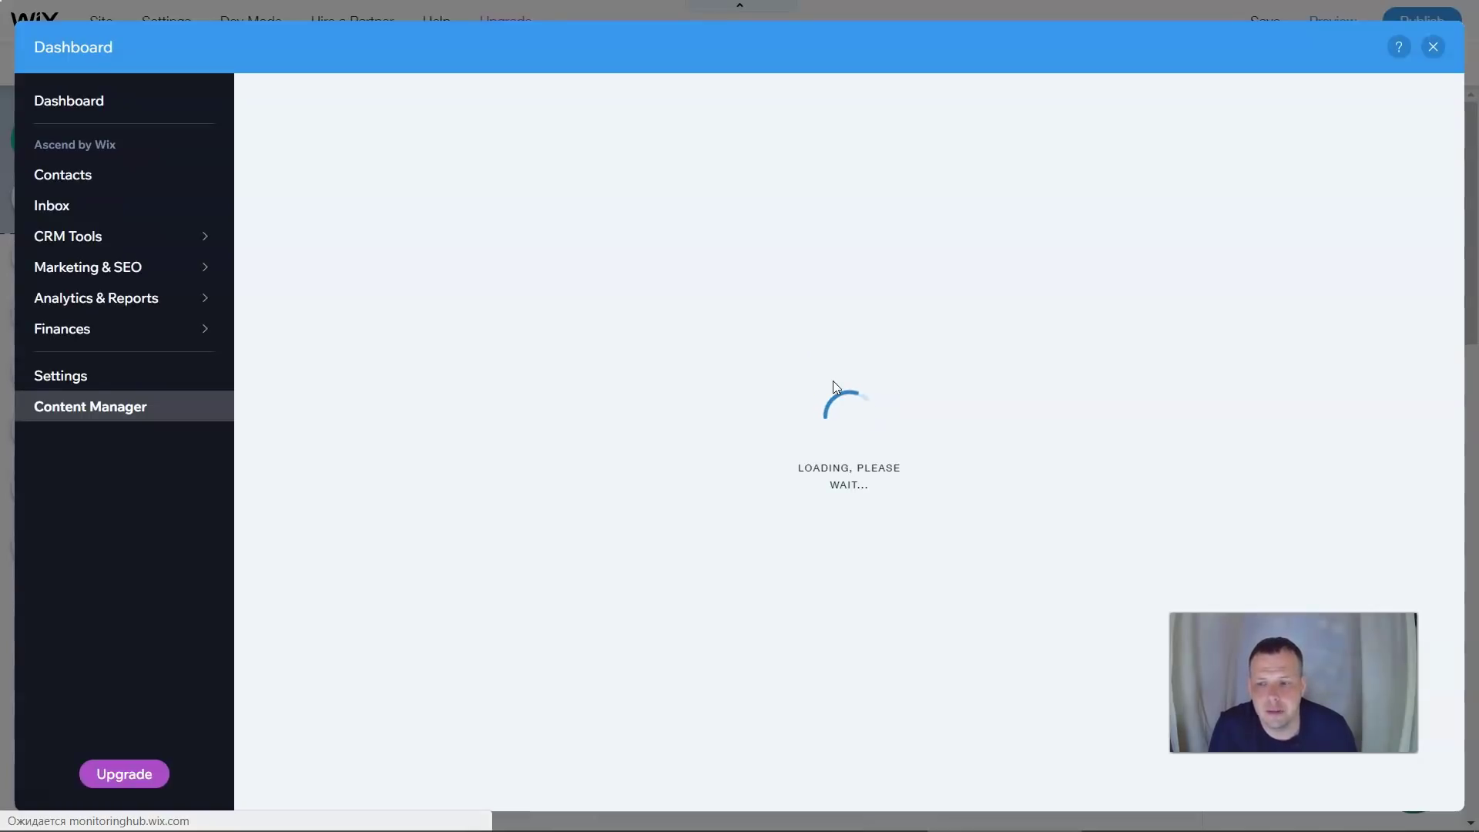
{"action": "left_click", "coordinate": [845, 376]}
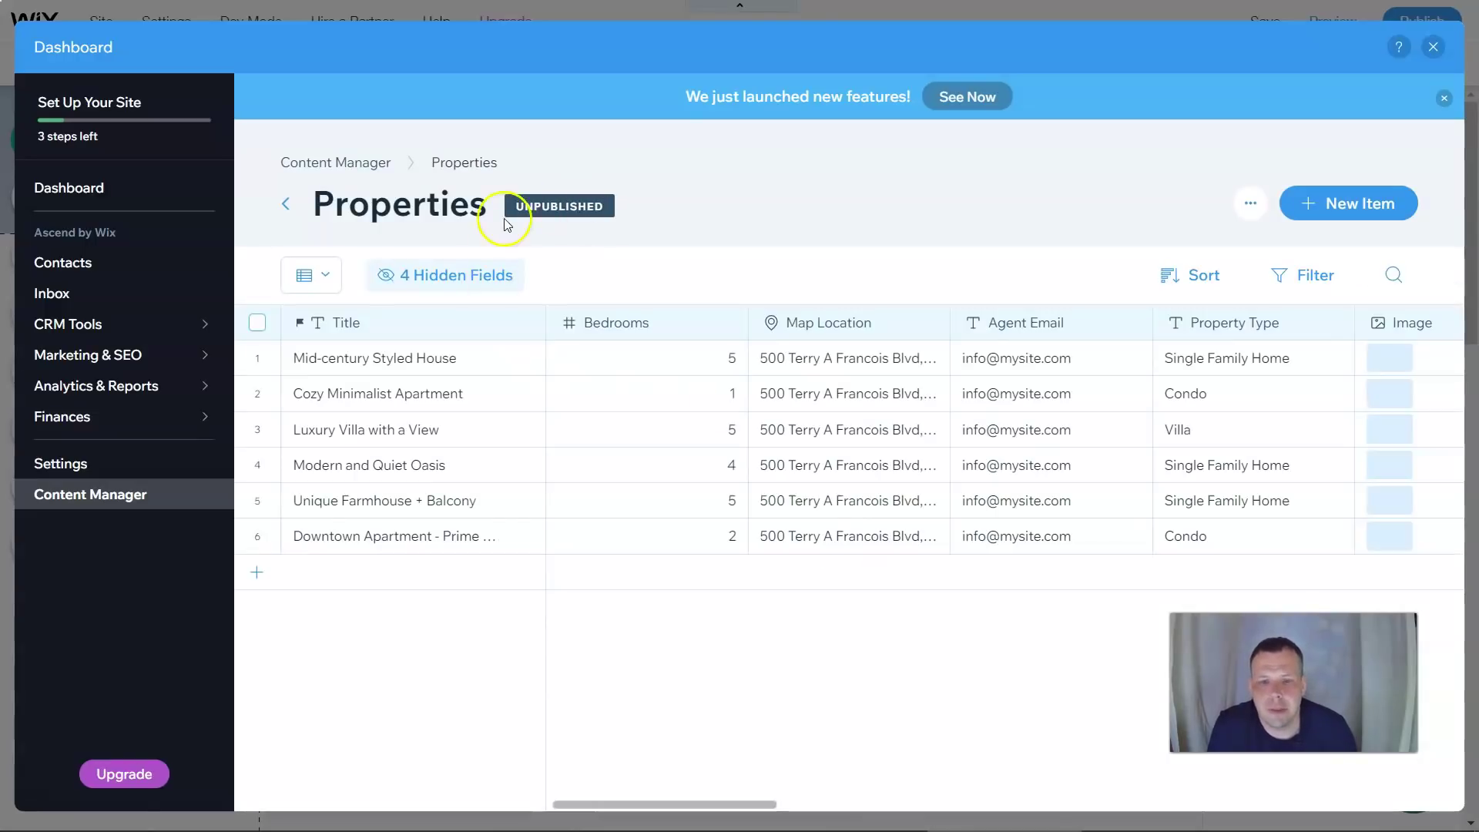
{"action": "mouse_move", "coordinate": [537, 212]}
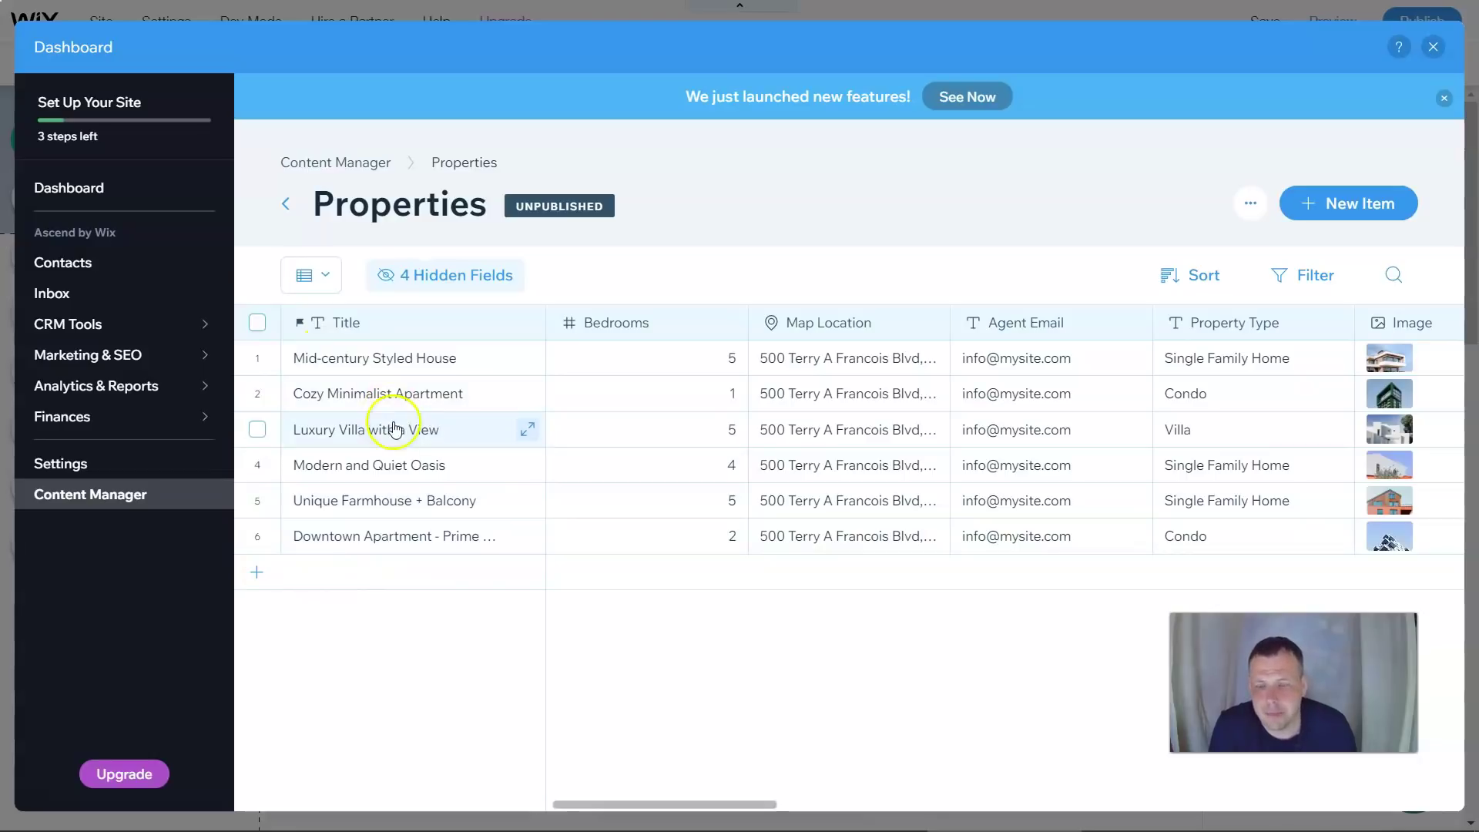
{"action": "left_click", "coordinate": [257, 359]}
{"action": "left_click", "coordinate": [258, 394]}
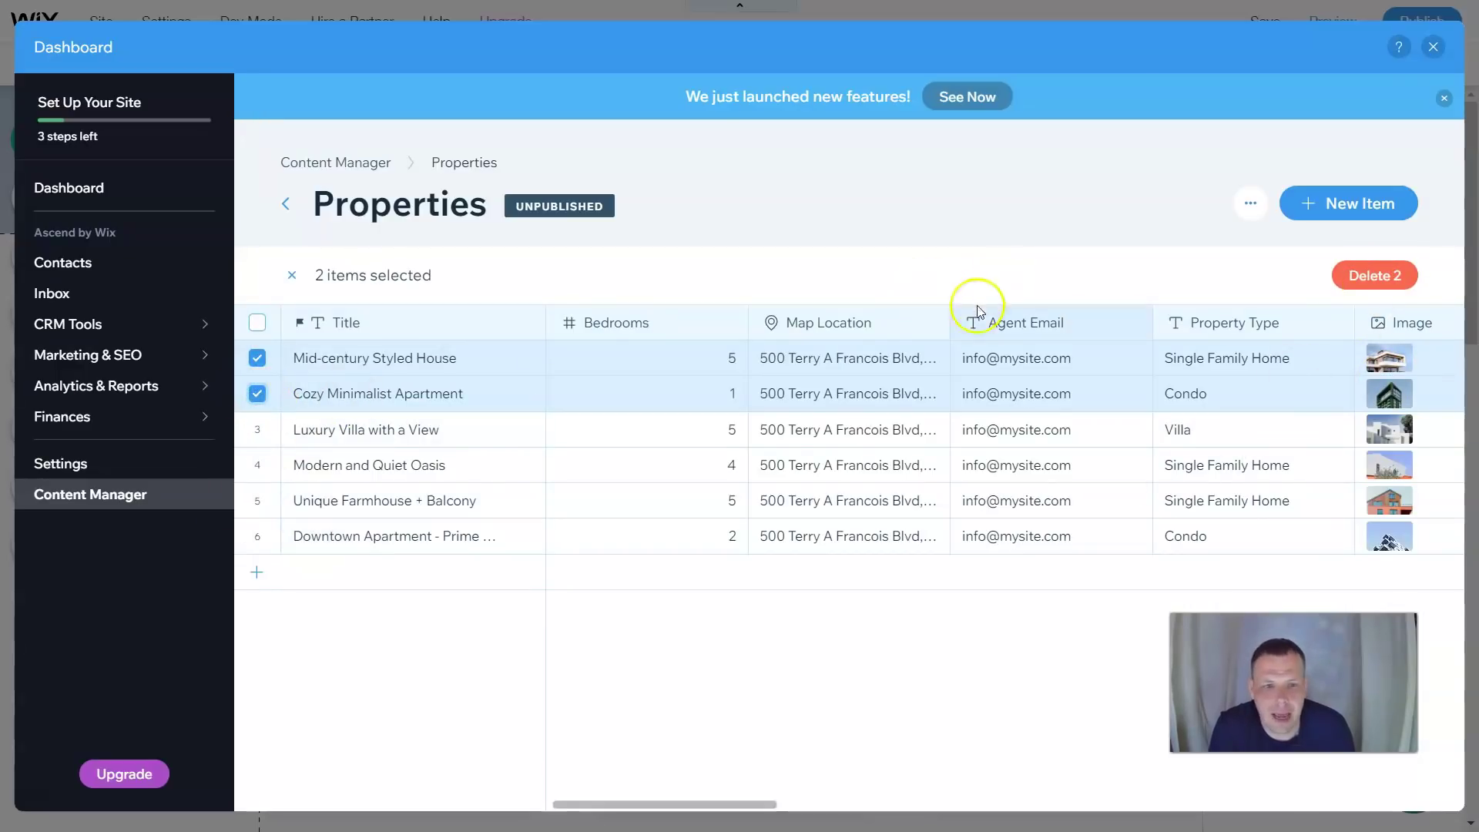
{"action": "left_click", "coordinate": [1250, 208]}
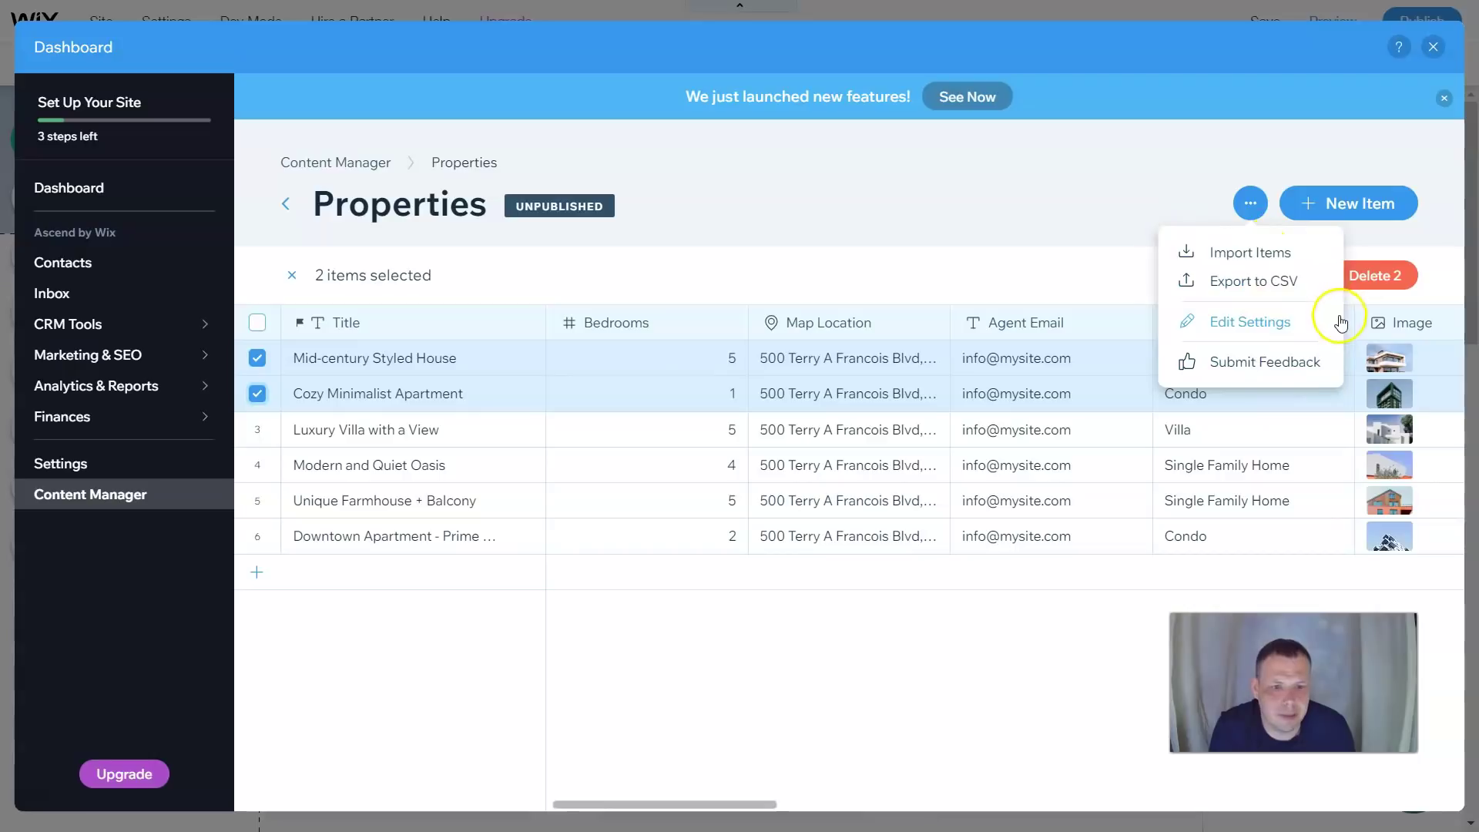
{"action": "left_click", "coordinate": [974, 153]}
{"action": "left_click", "coordinate": [257, 394]}
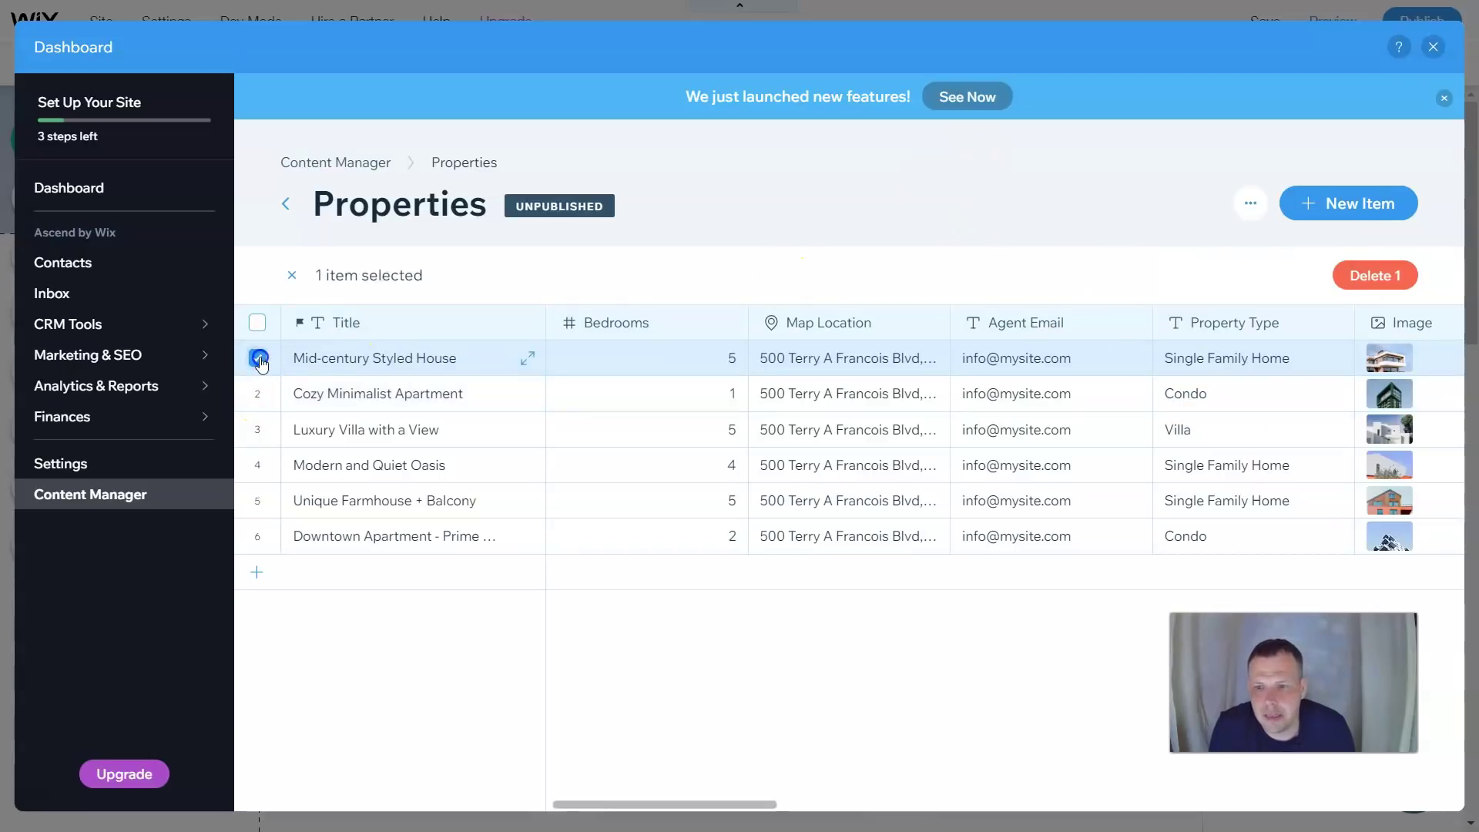
{"action": "left_click", "coordinate": [256, 357]}
{"action": "left_click", "coordinate": [258, 322]}
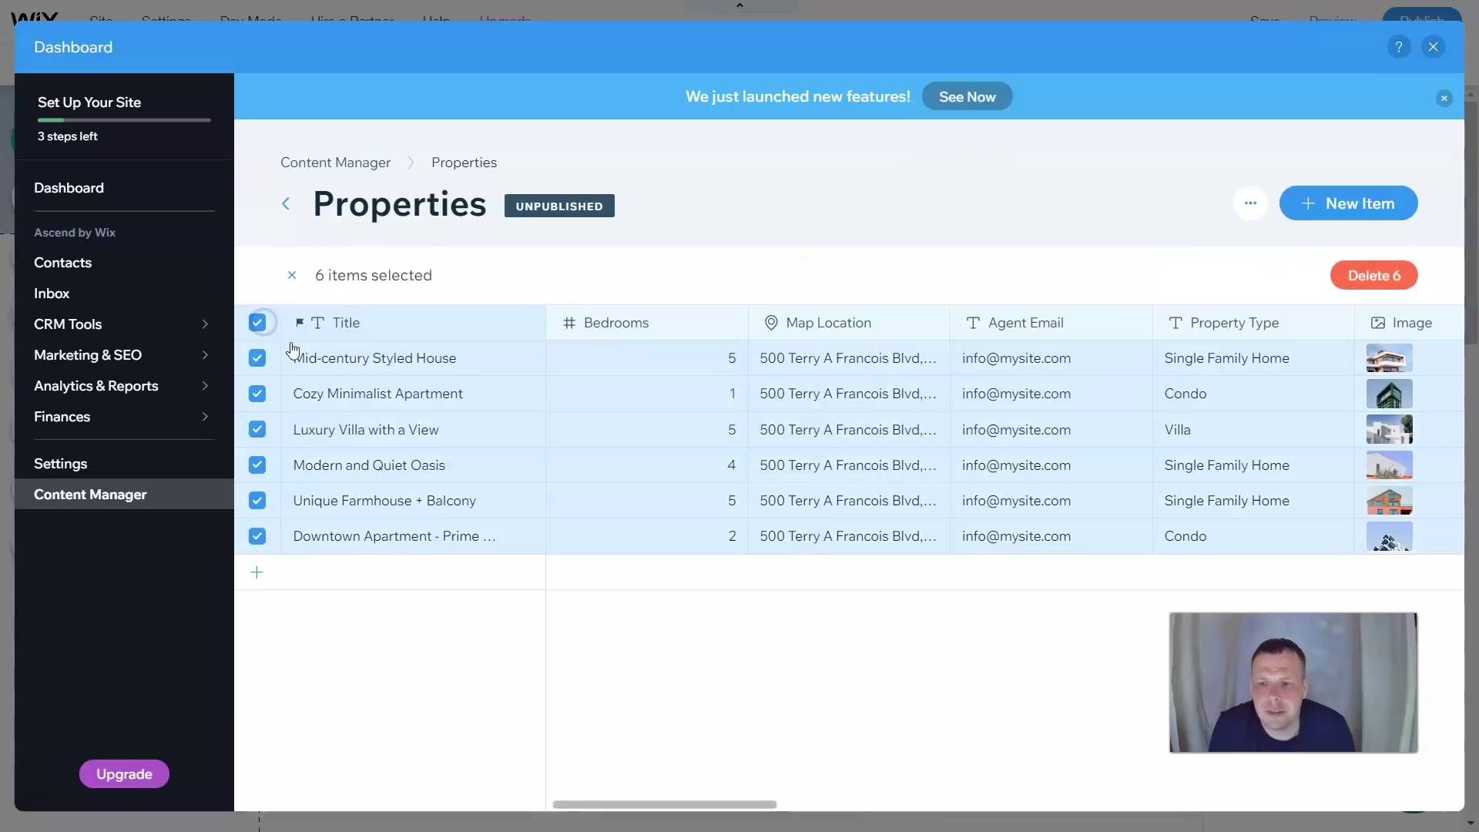
{"action": "left_click", "coordinate": [258, 322]}
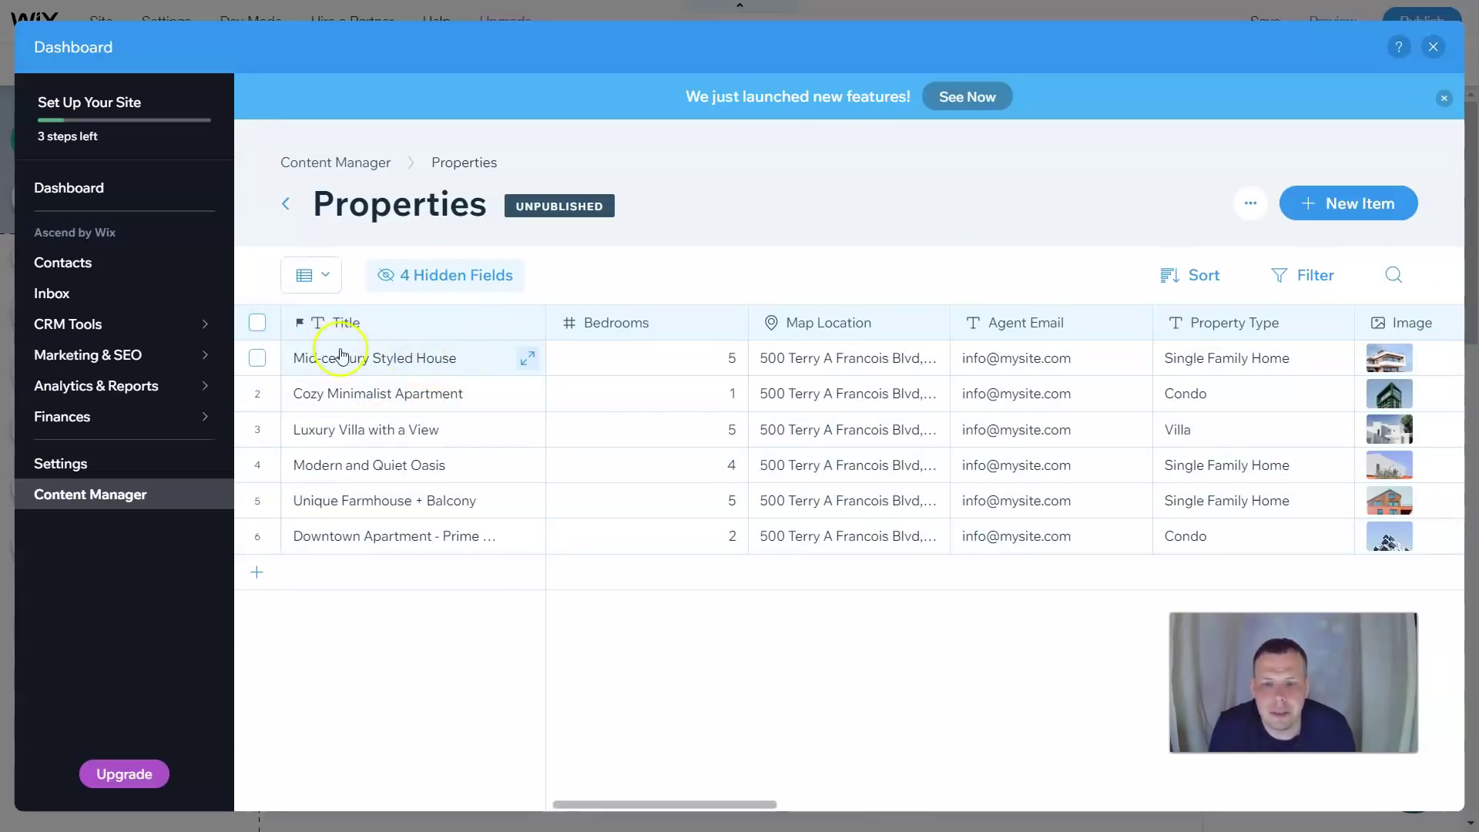
Add two empty rows to the Properties collection
{"action": "left_click", "coordinate": [257, 572]}
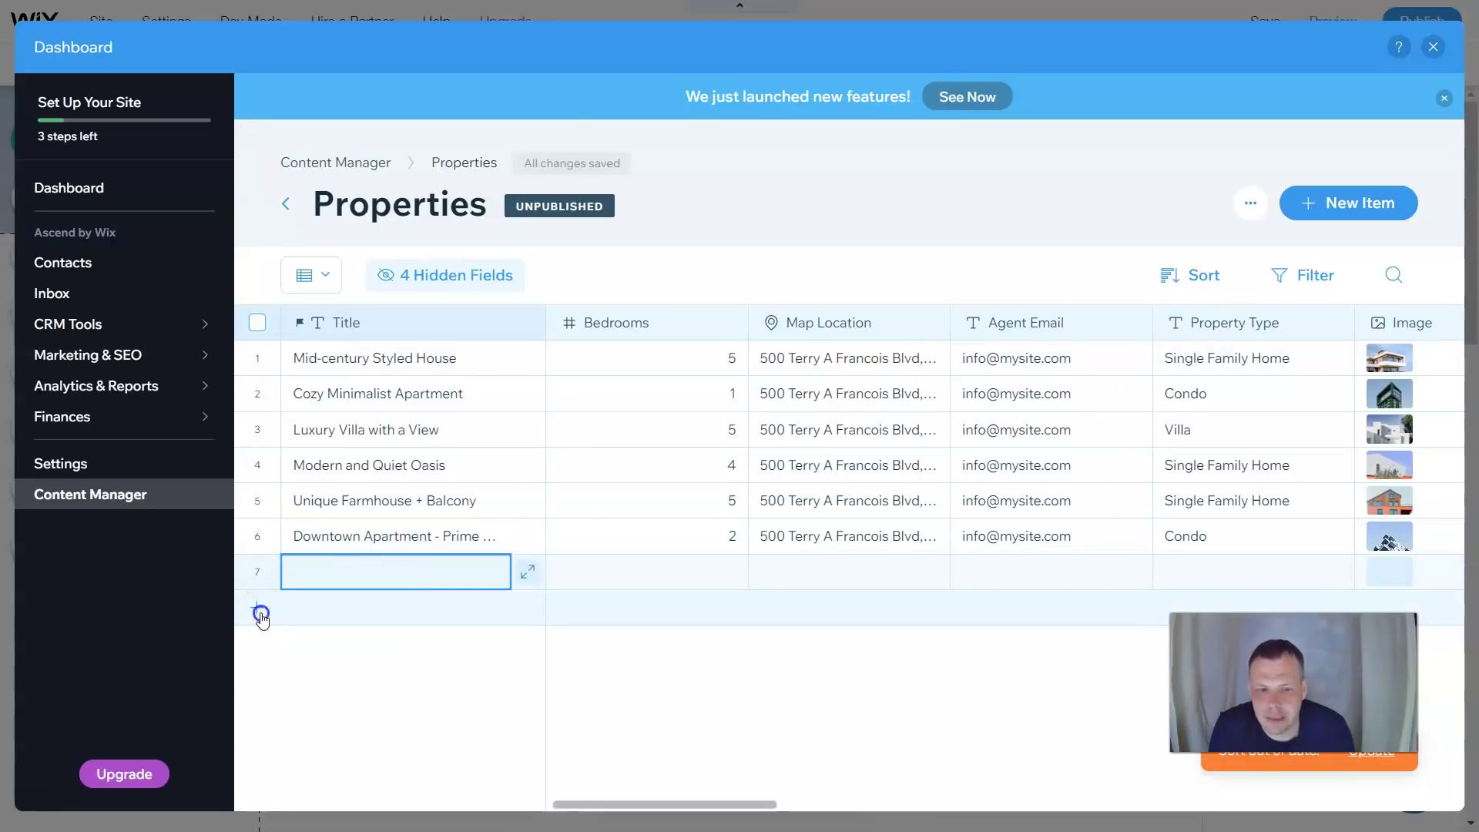
{"action": "left_click", "coordinate": [261, 616]}
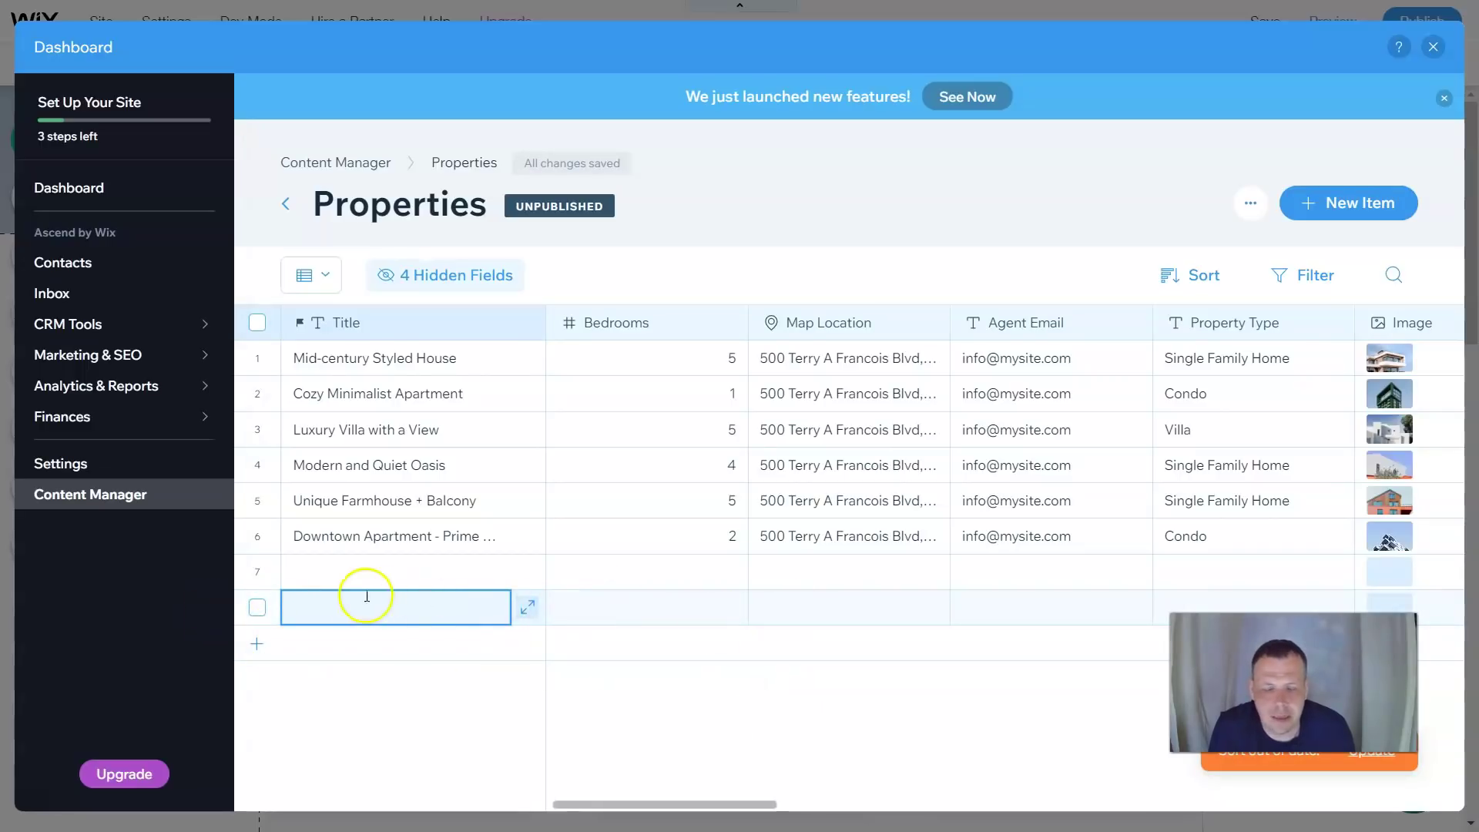
{"action": "left_click", "coordinate": [353, 570]}
{"action": "left_click", "coordinate": [383, 533]}
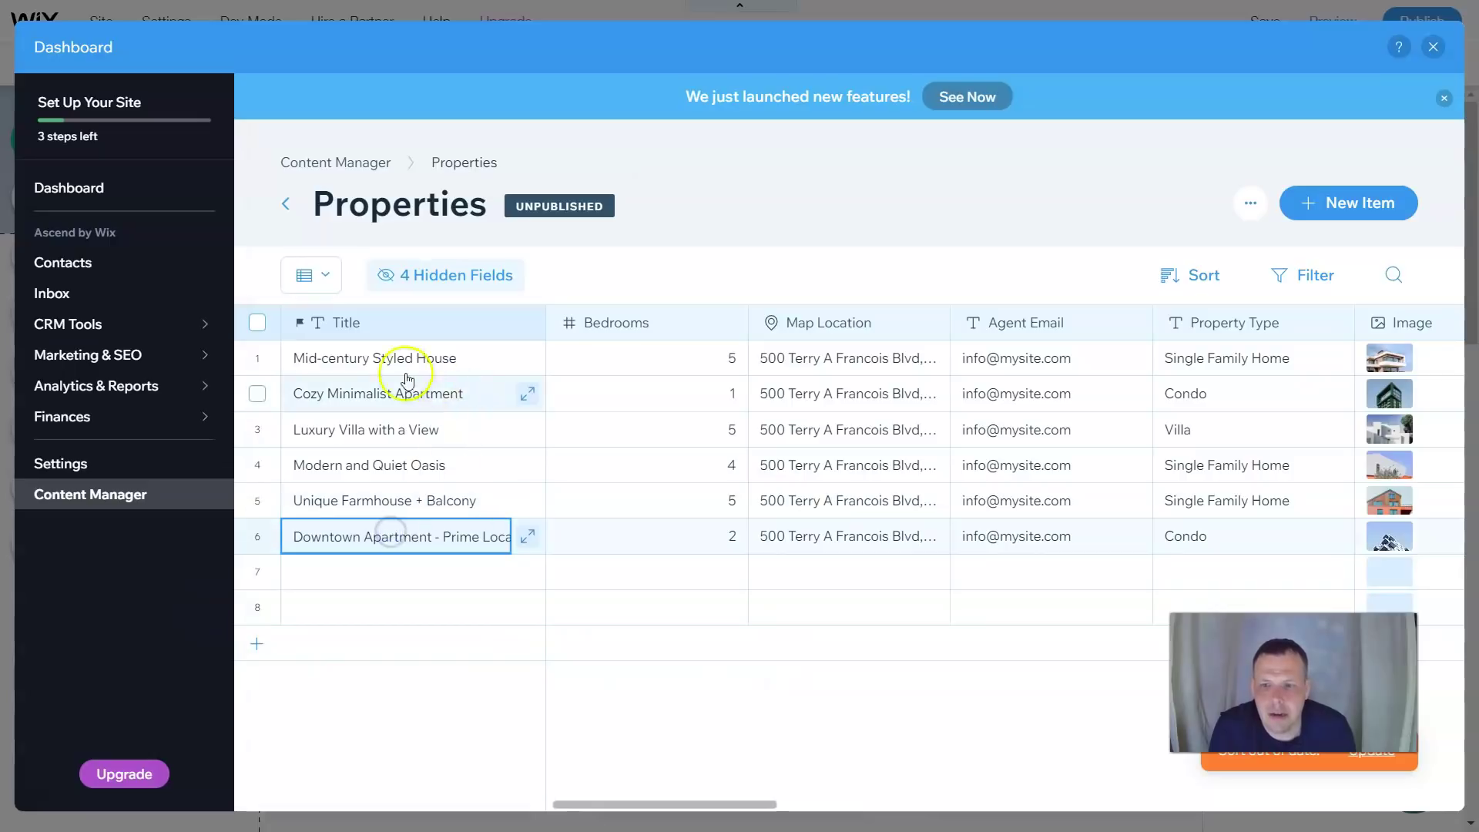
Delete the first property's title 'Mid-century Styled House'
{"action": "left_click", "coordinate": [360, 354]}
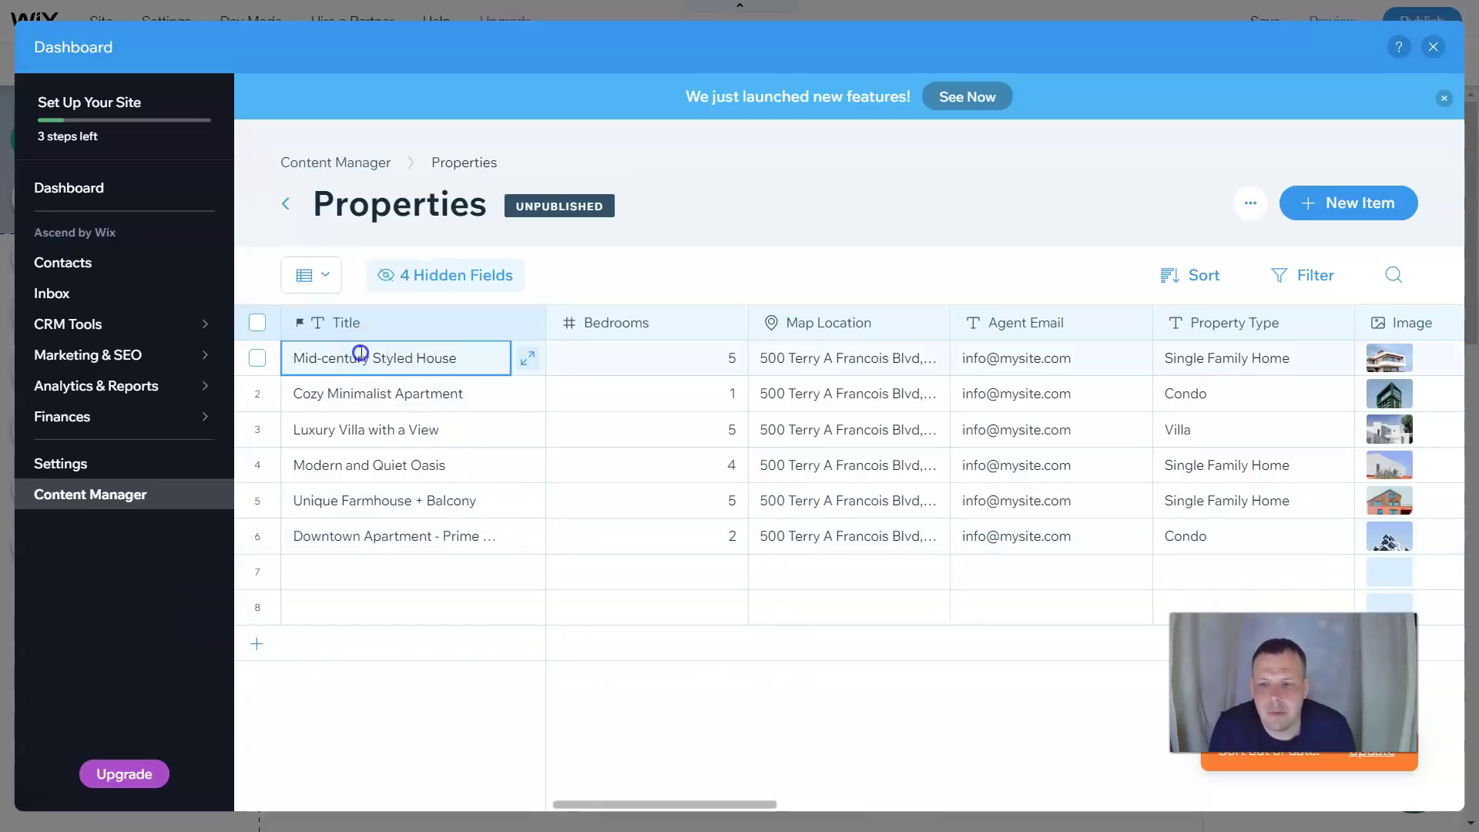
{"action": "left_click", "coordinate": [473, 360]}
{"action": "left_click_drag", "start_coordinate": [474, 359], "coordinate": [224, 367]}
{"action": "mouse_move", "coordinate": [4, 806]}
{"action": "key", "text": "BackSpace"}
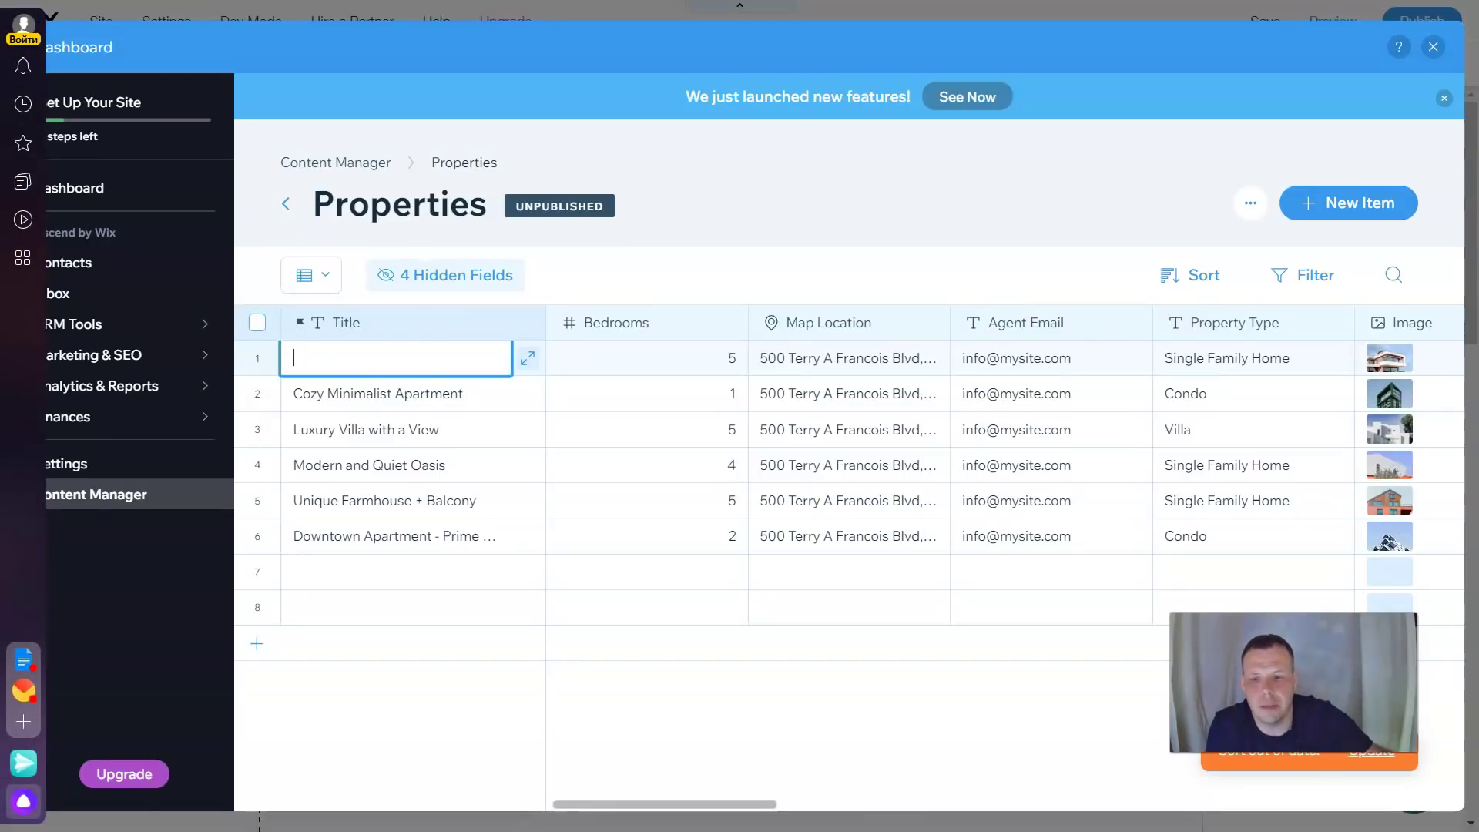
{"action": "left_click", "coordinate": [333, 570]}
{"action": "type", "text": "Med"}
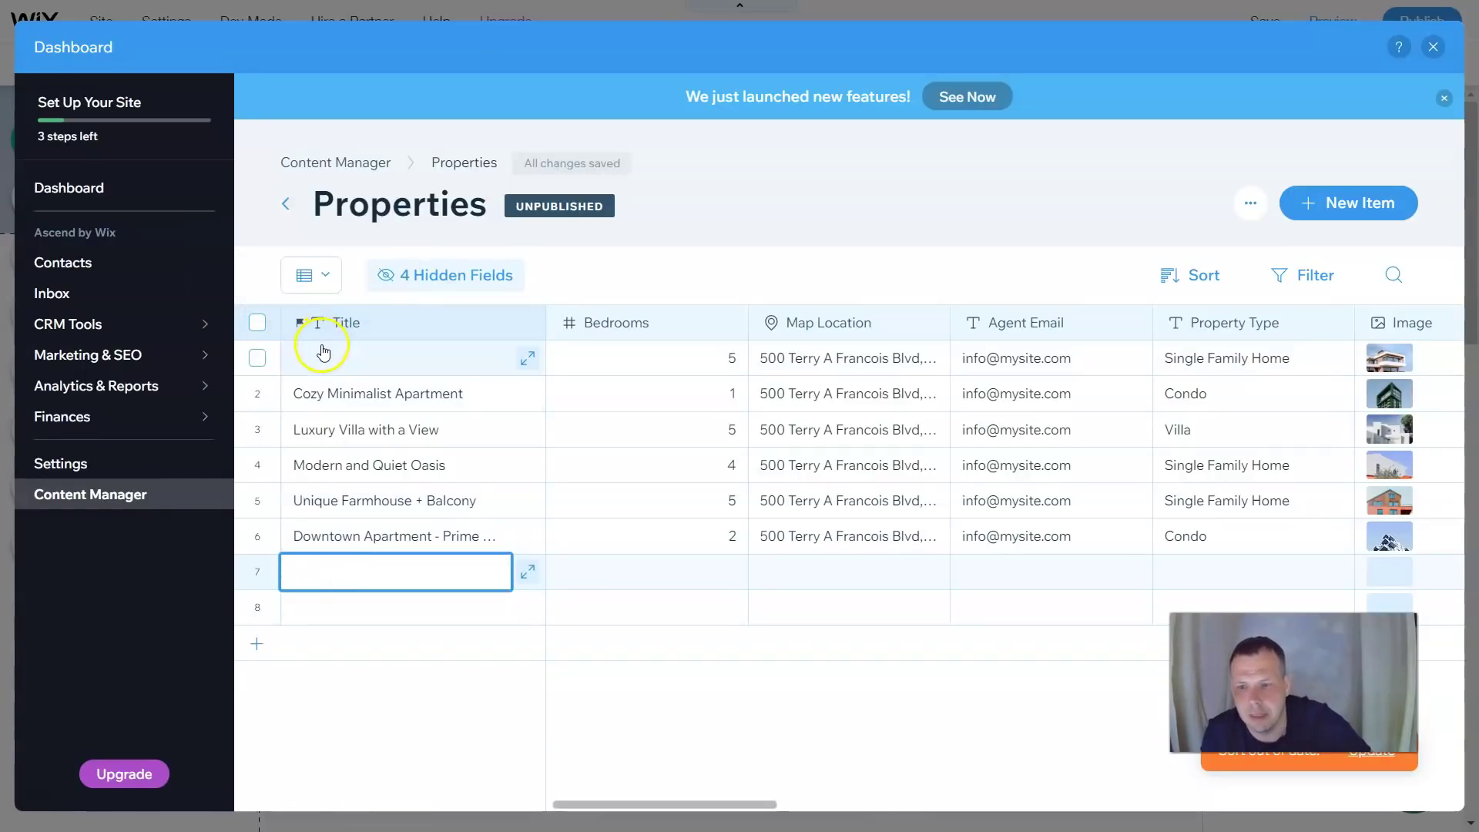
Retitle the first property 'Mid cent style home', keeping its bedroom count at 5
{"action": "left_click", "coordinate": [321, 351]}
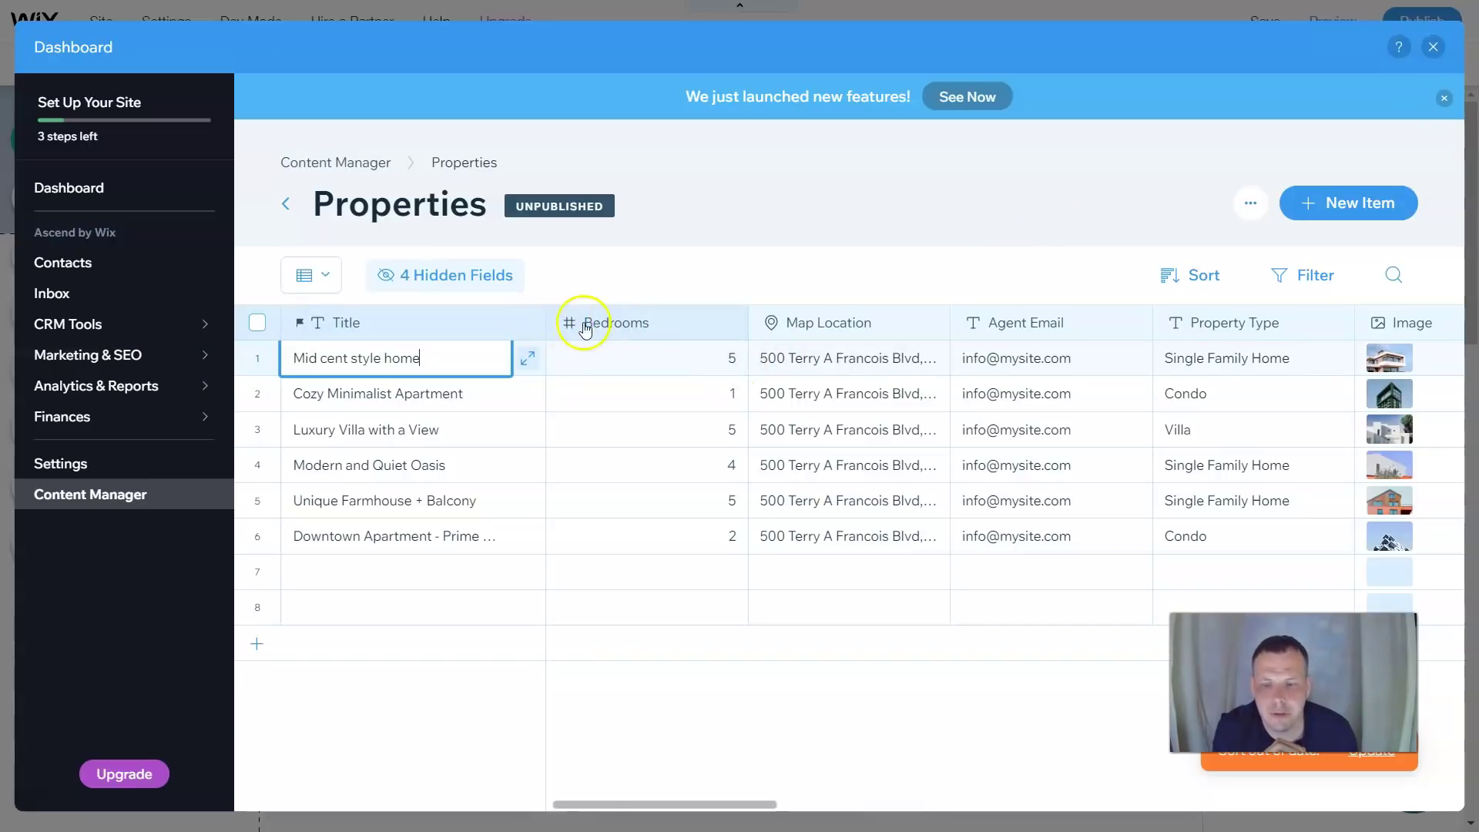
{"action": "double_click", "coordinate": [727, 362]}
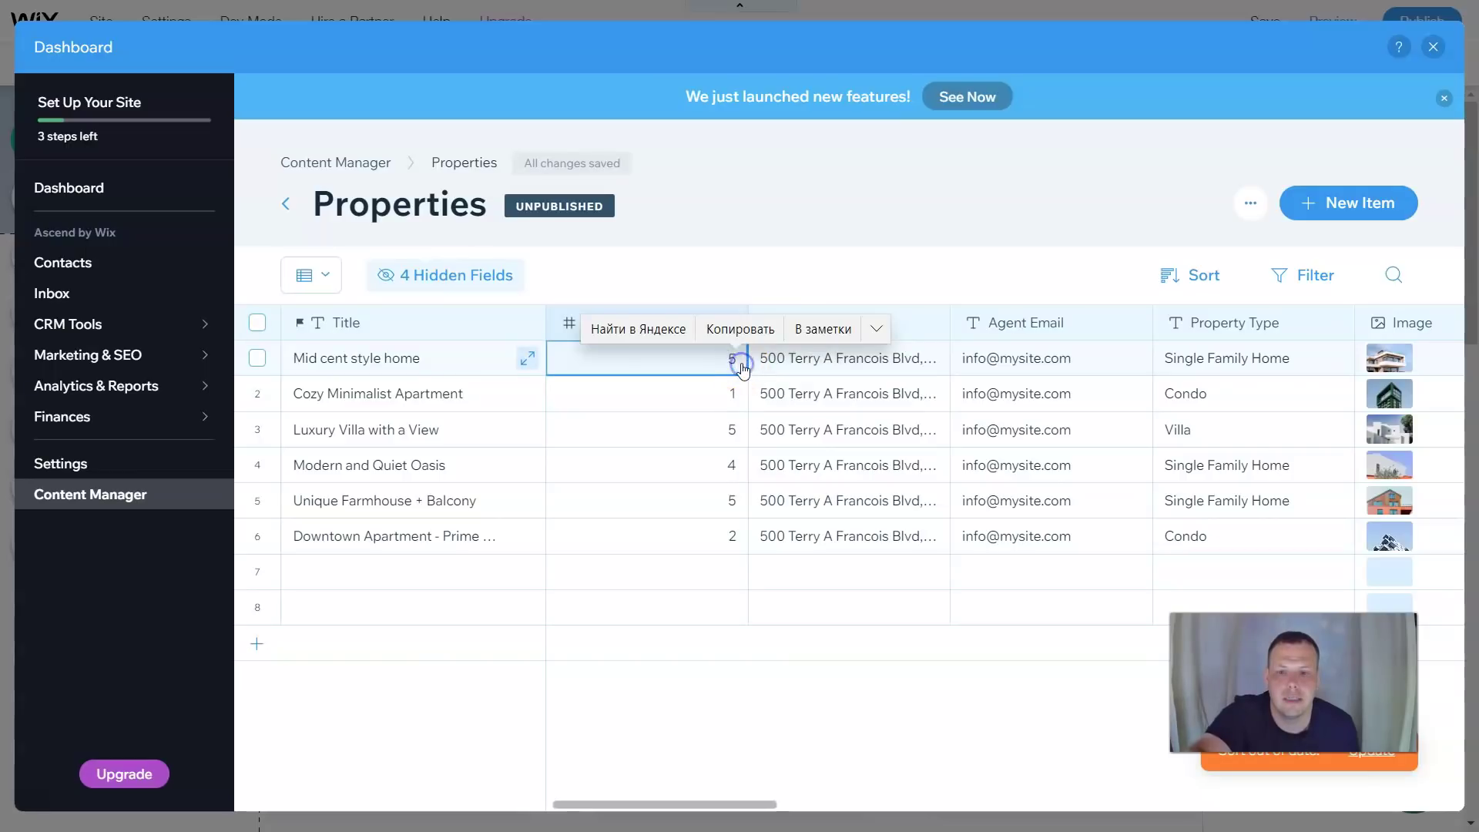
{"action": "key", "text": "BackSpace"}
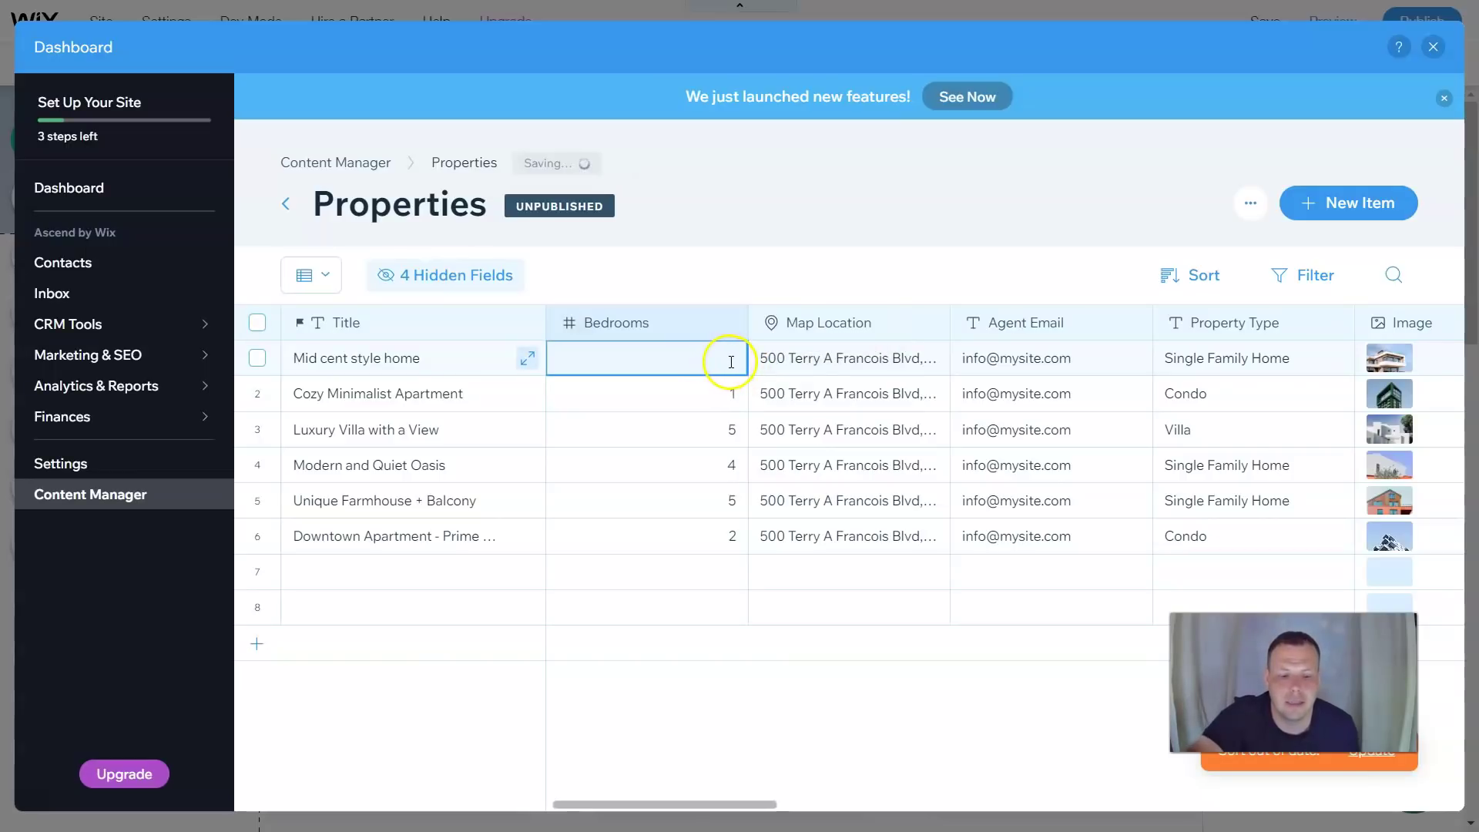
{"action": "key", "text": "Return"}
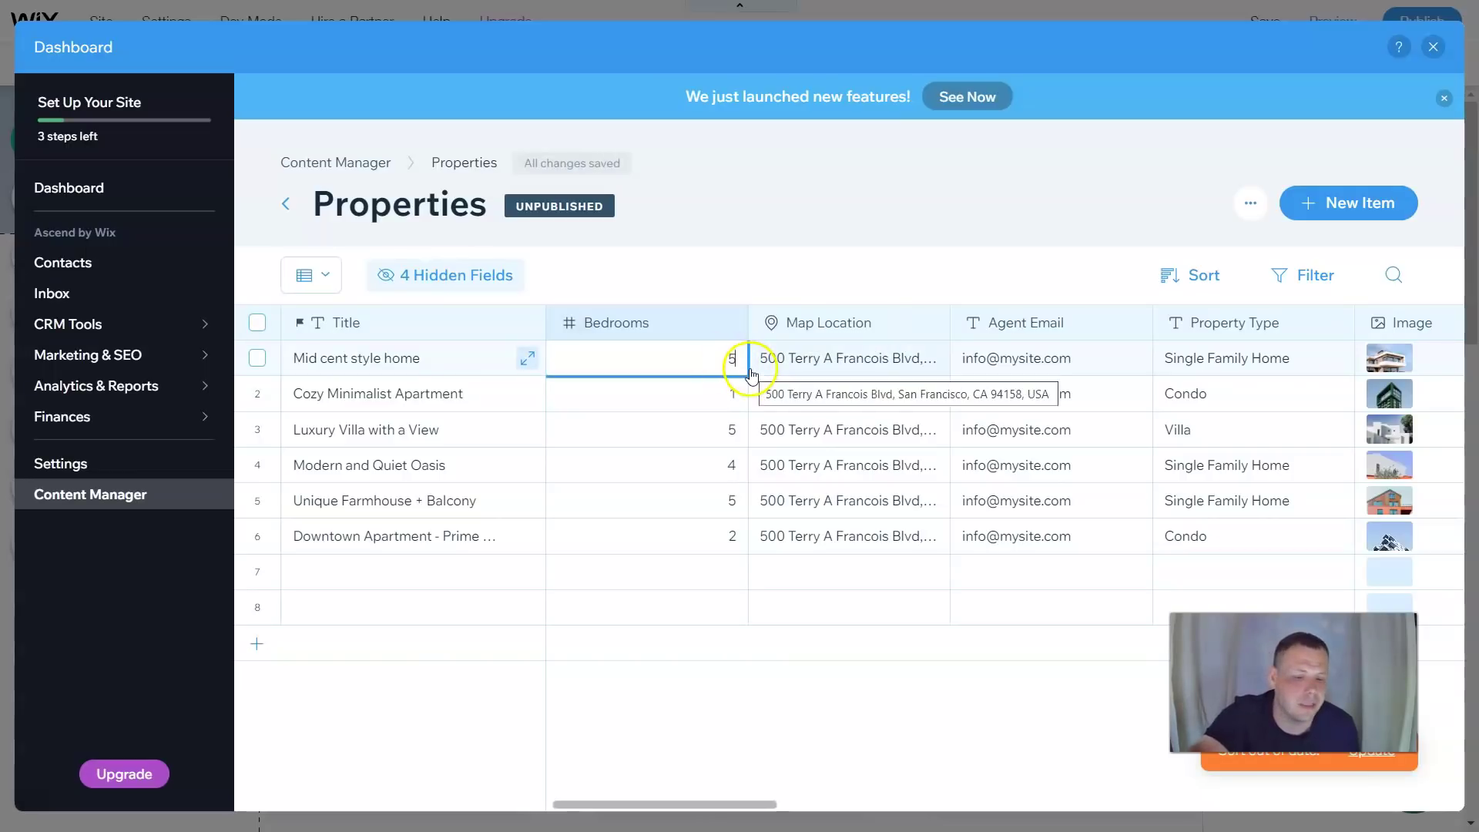
{"action": "key", "text": "ctrl+z"}
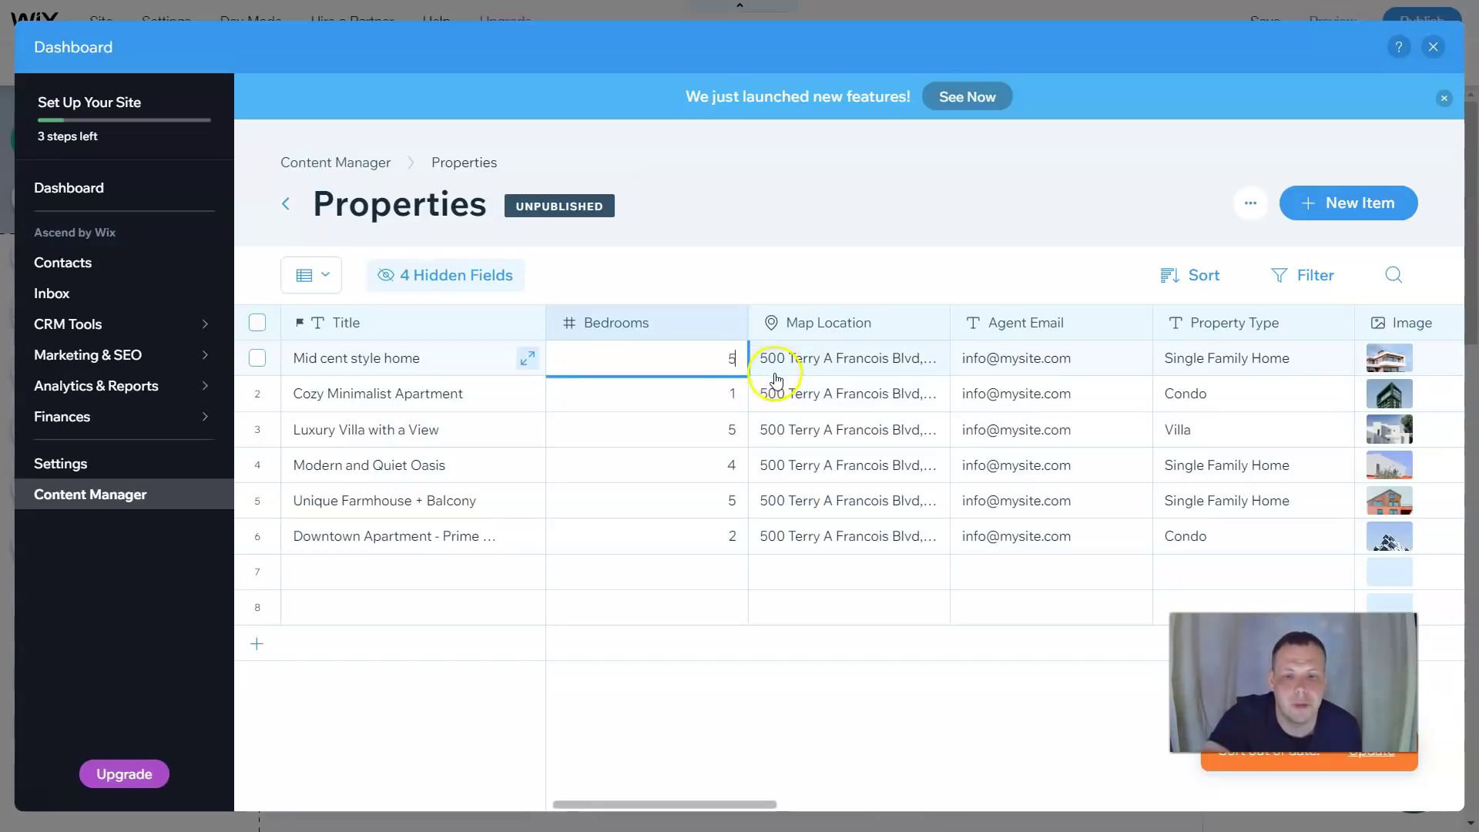
Inspect the first property's map location and agent email cells without changing them
{"action": "left_click", "coordinate": [829, 362]}
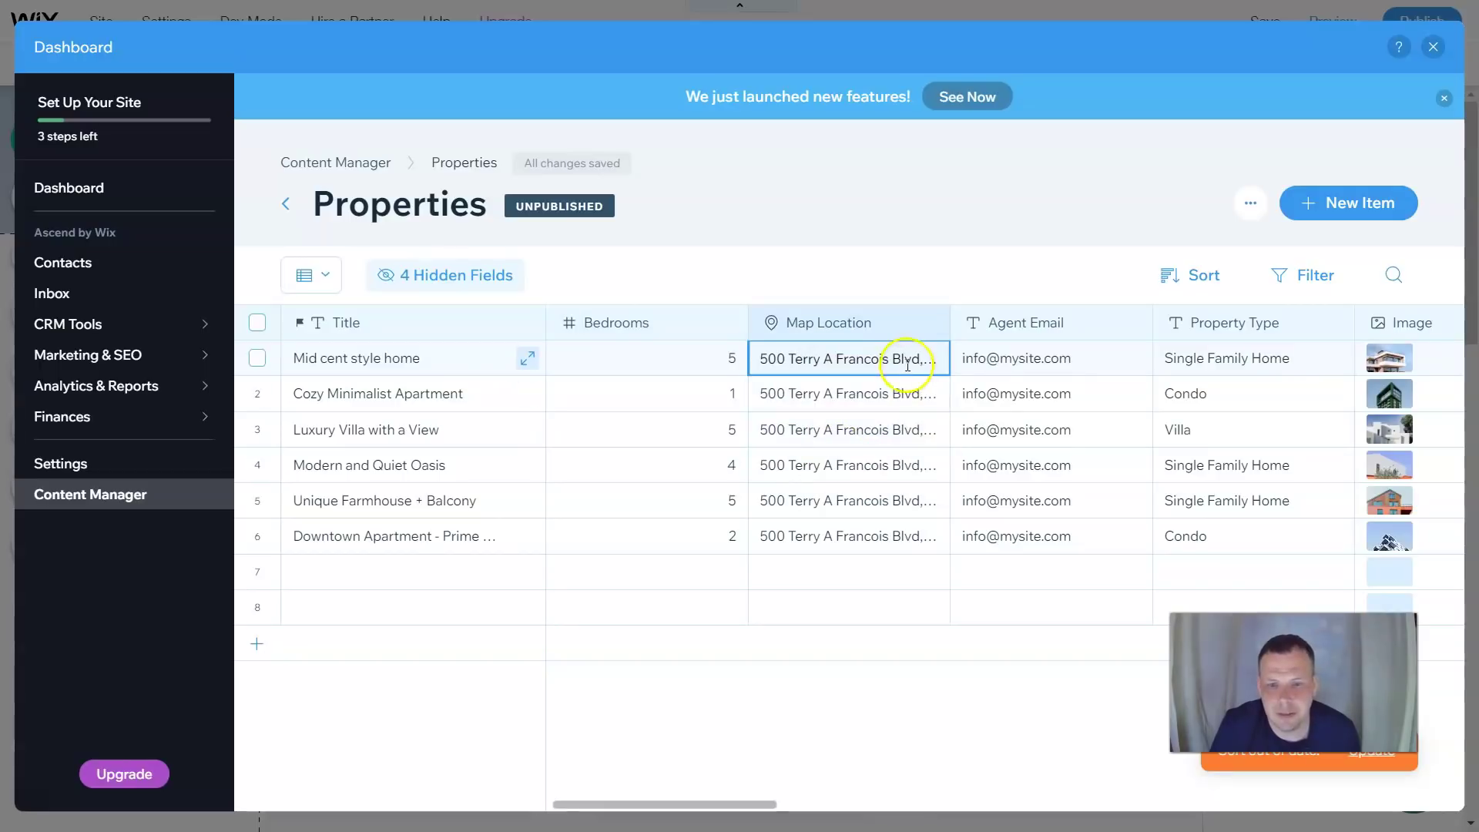
{"action": "left_click", "coordinate": [911, 362]}
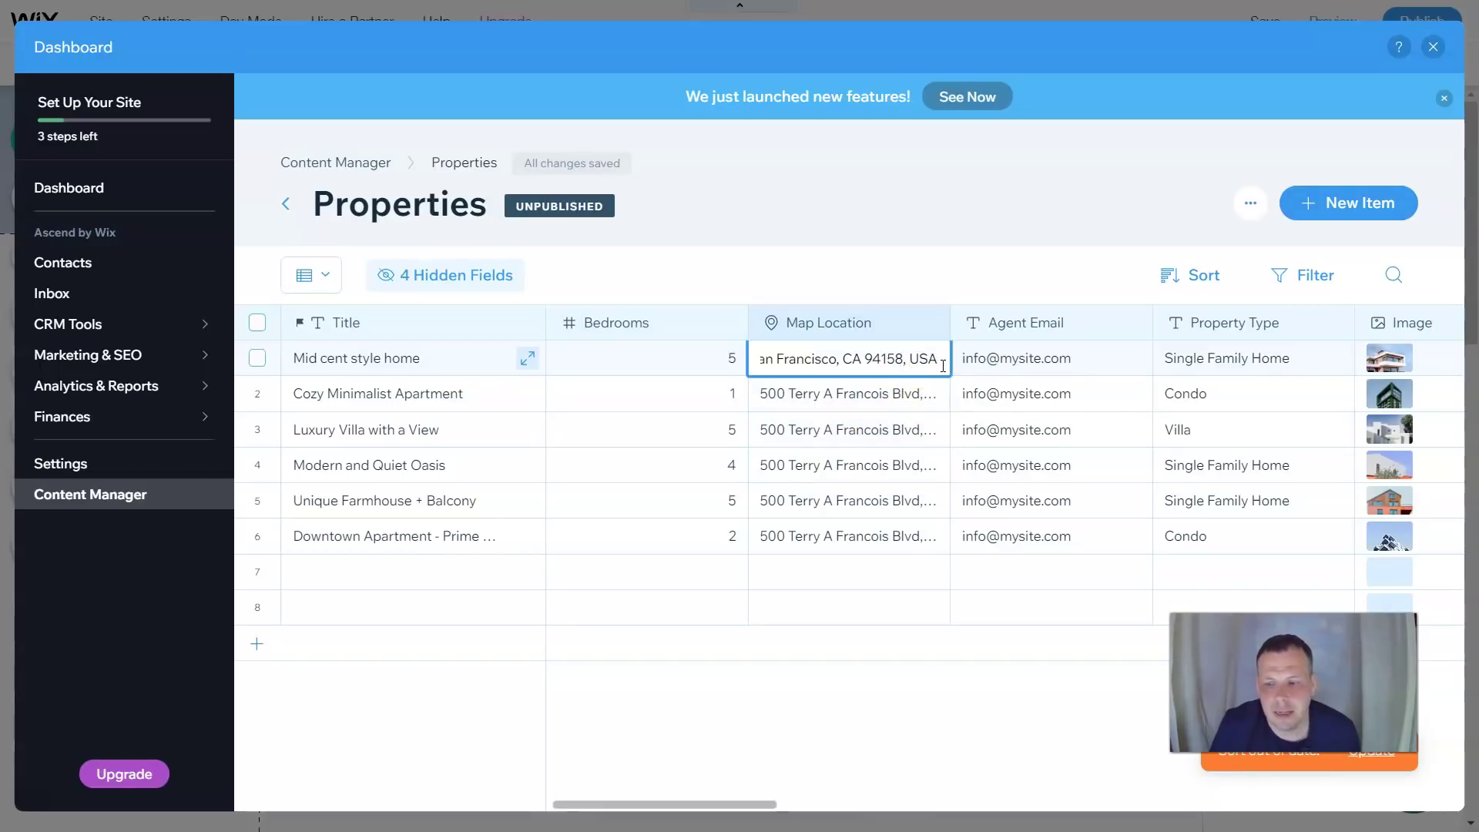
{"action": "left_click_drag", "start_coordinate": [940, 365], "coordinate": [728, 355]}
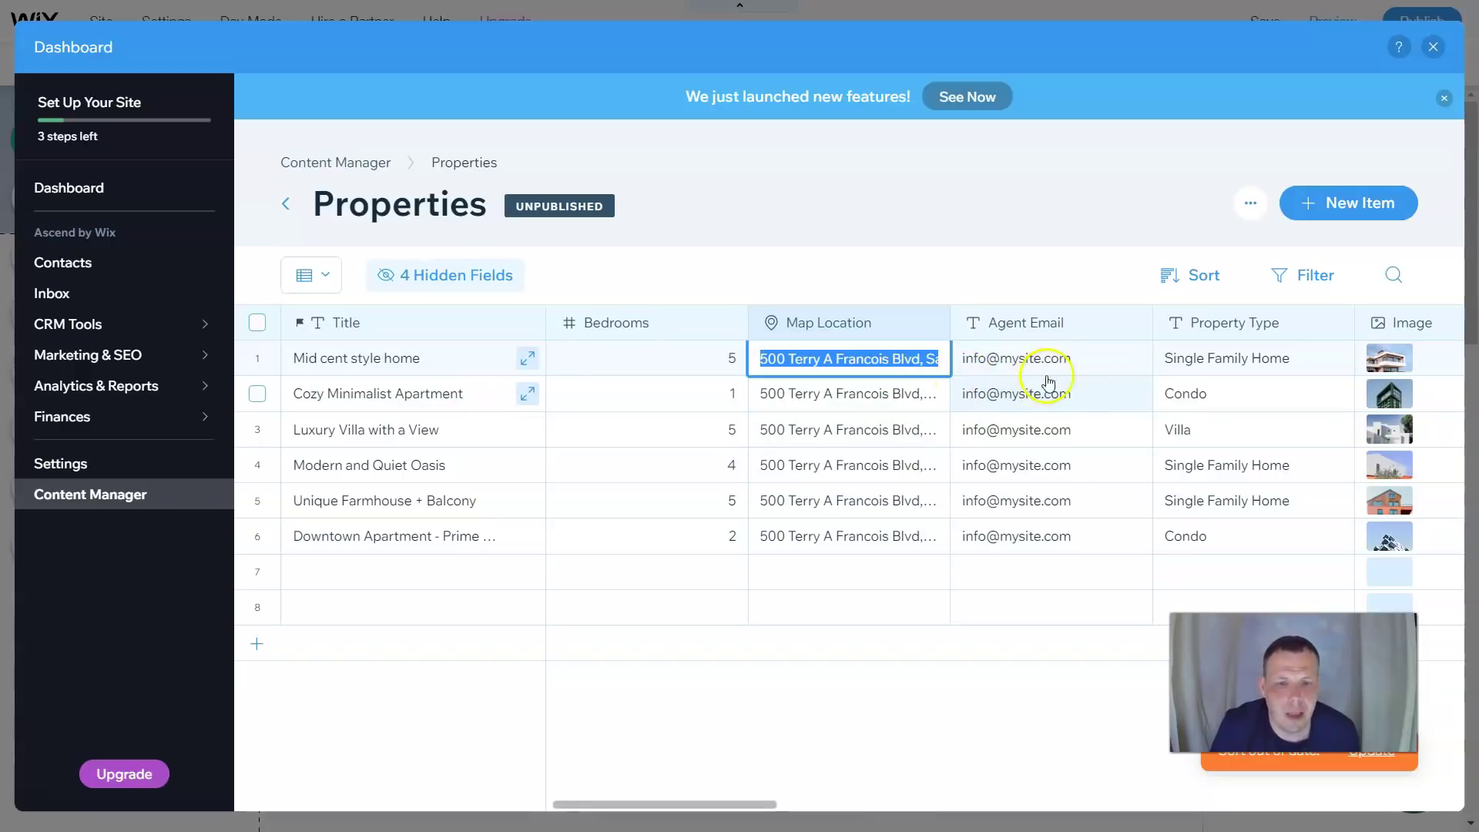
{"action": "left_click", "coordinate": [1061, 358]}
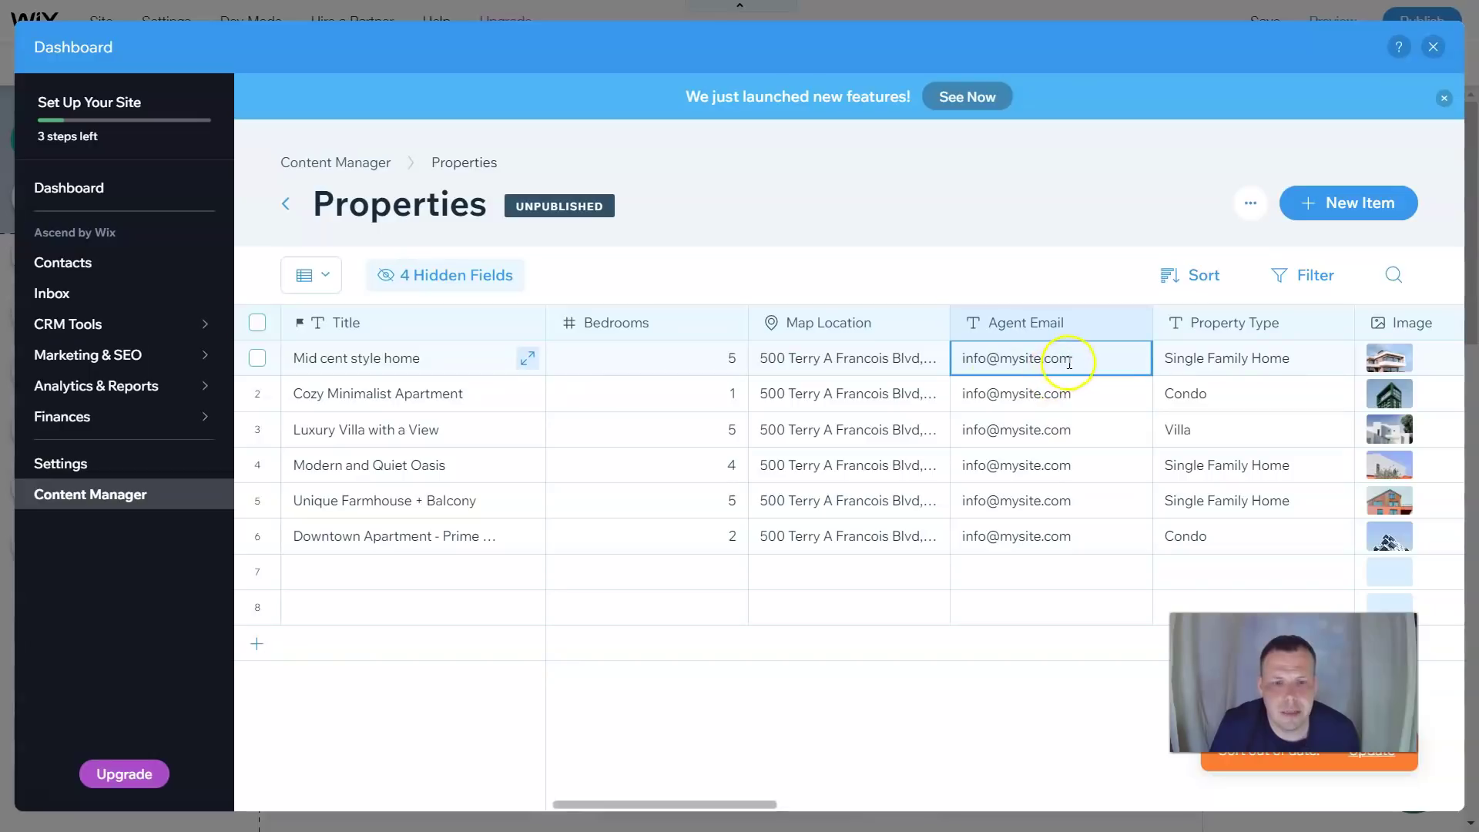
{"action": "left_click", "coordinate": [1071, 362]}
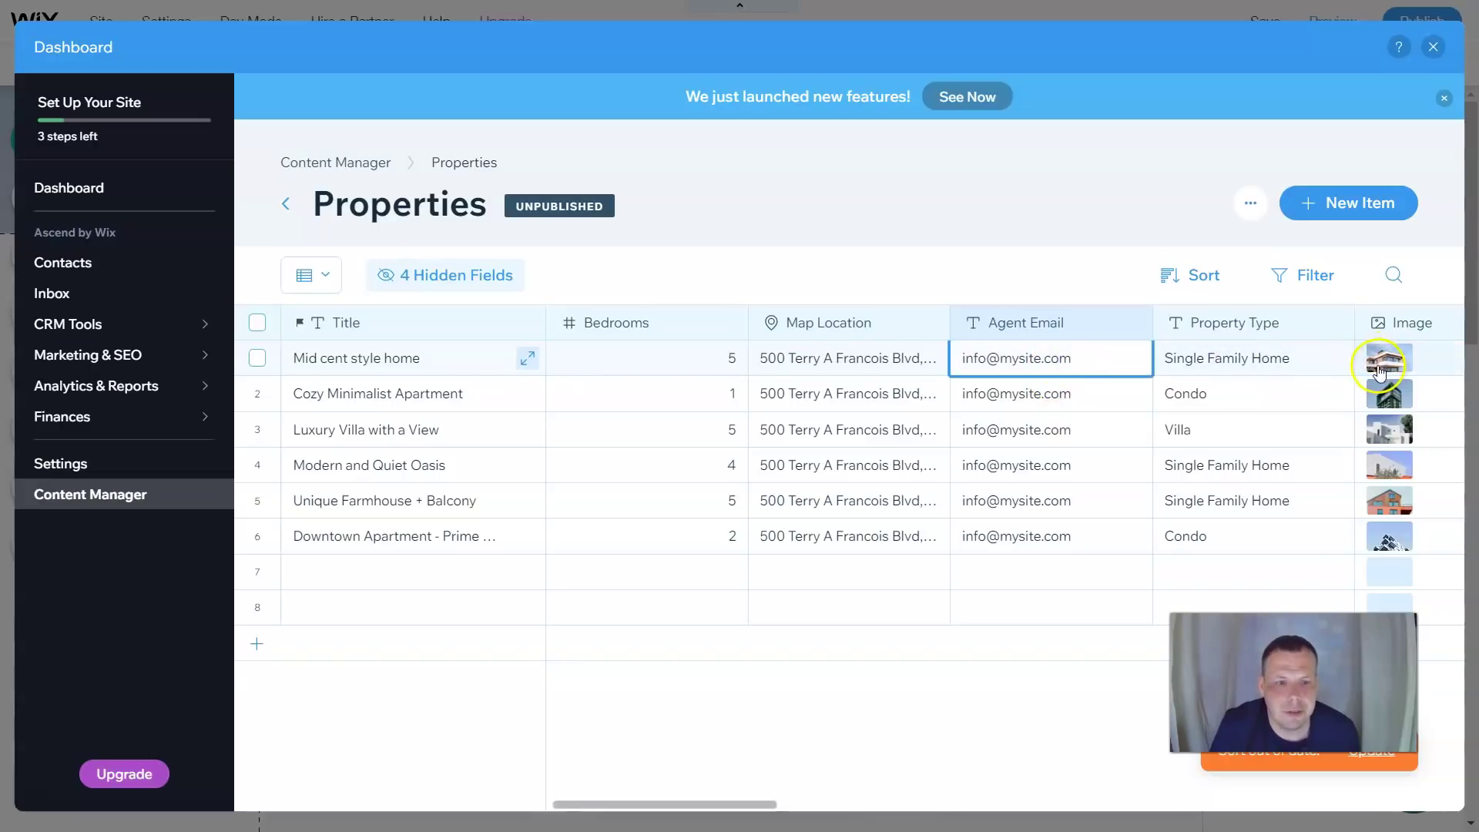
Choose Replace Image for the first property's image
{"action": "left_click", "coordinate": [1378, 368]}
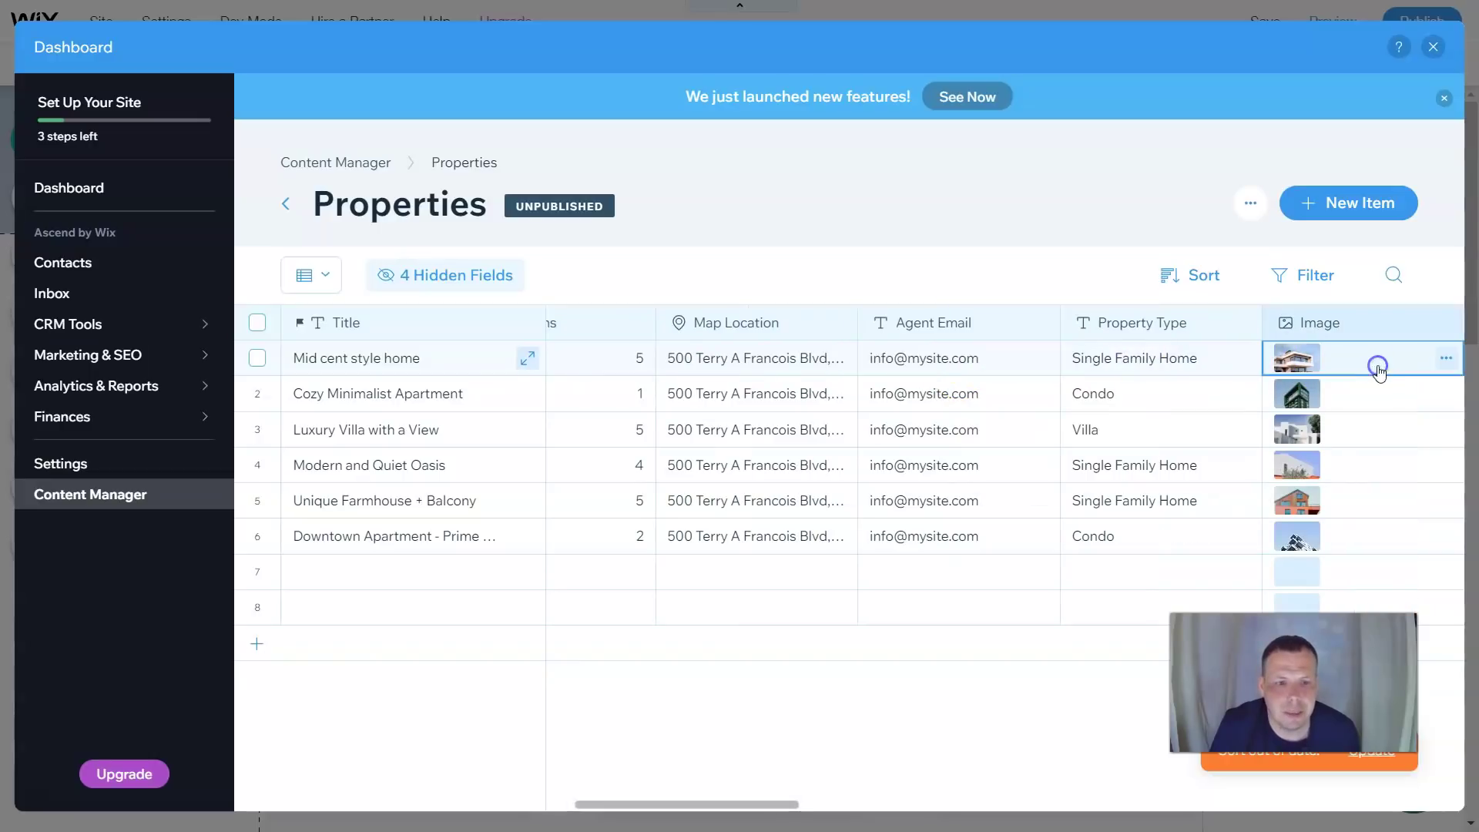
{"action": "left_click", "coordinate": [1446, 358]}
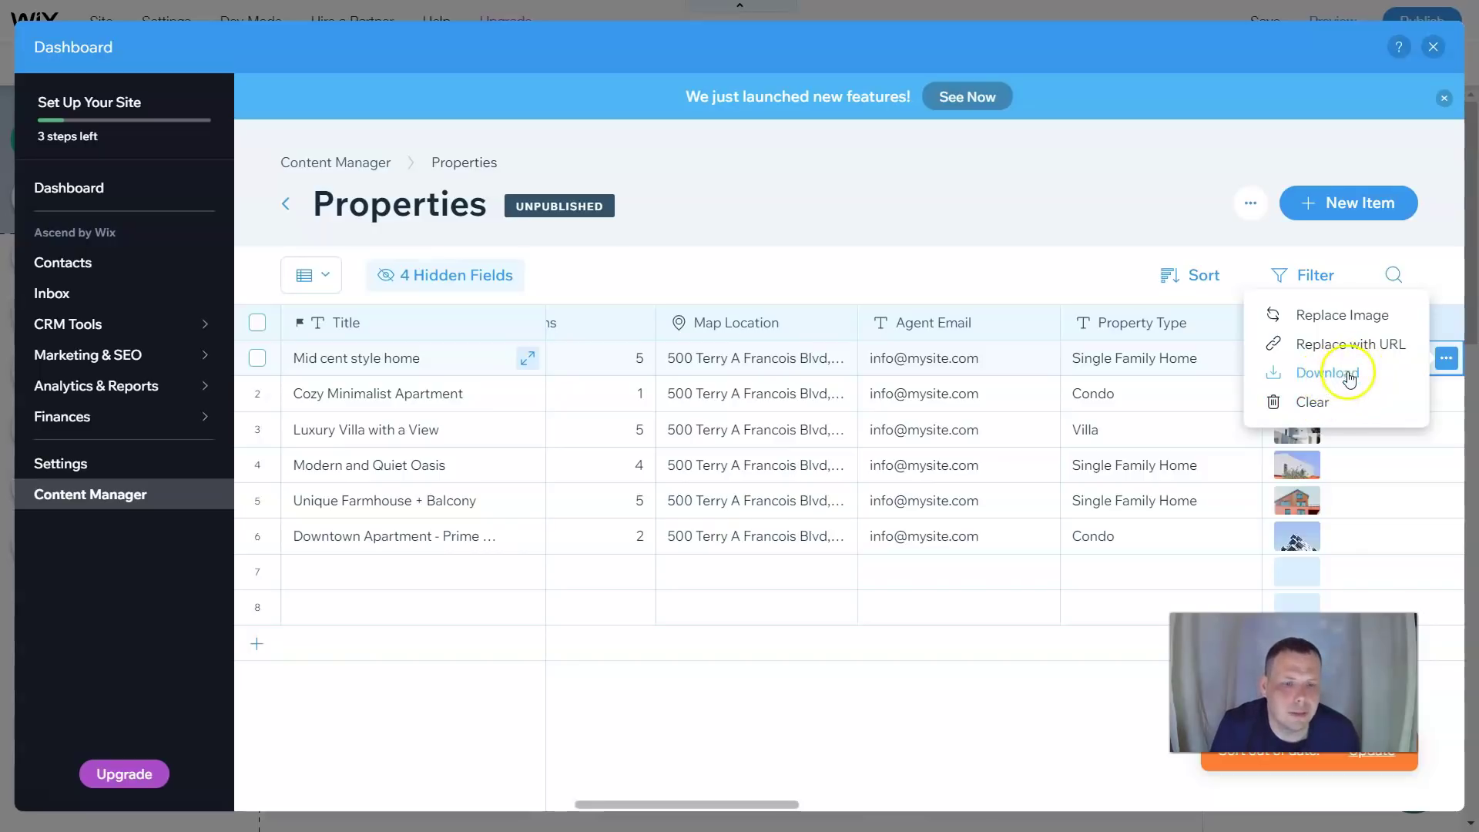
{"action": "left_click", "coordinate": [1355, 326]}
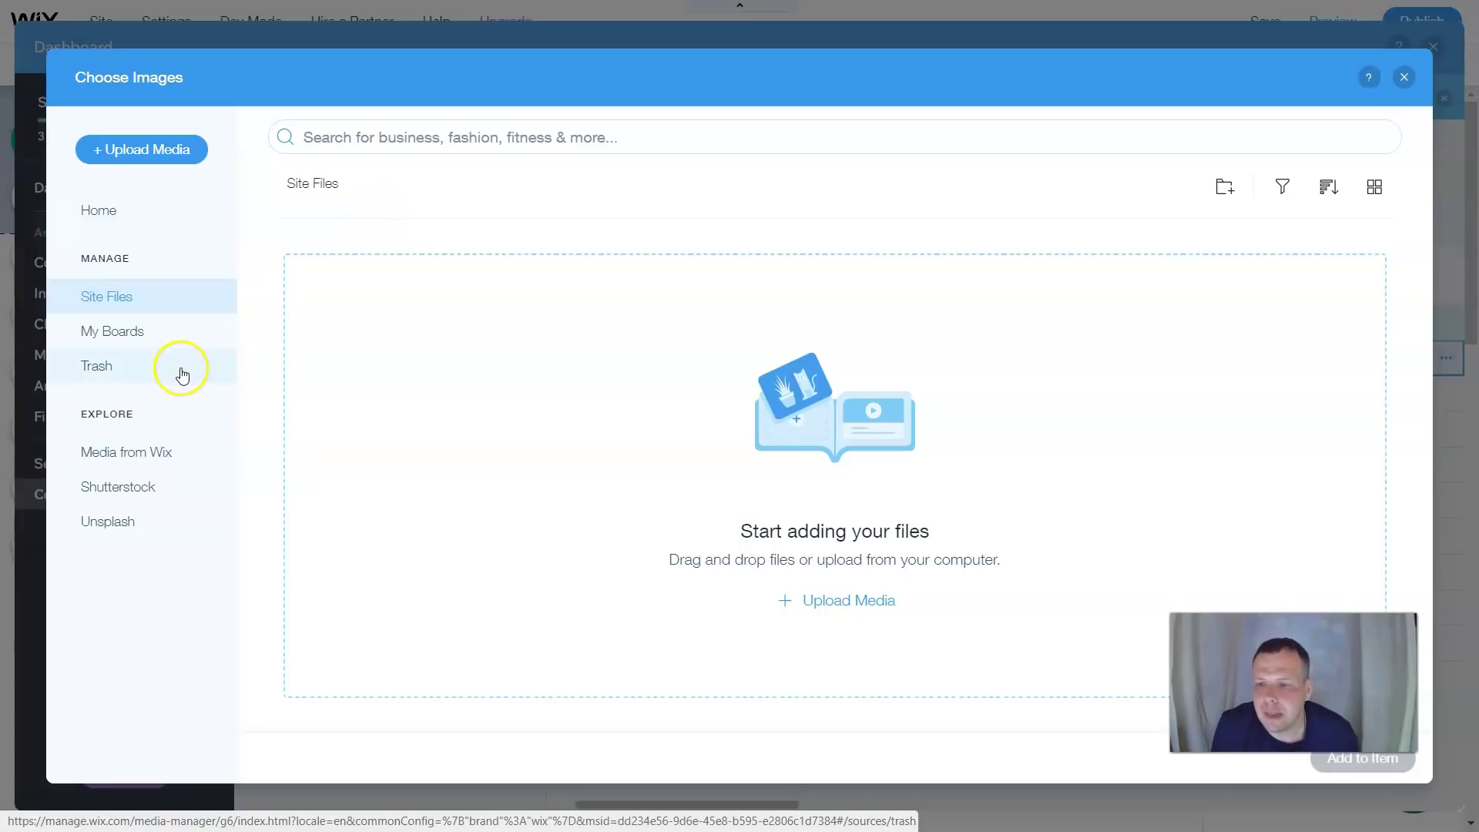
Search Wix stock media for house and add the House with Pool photo to the item
{"action": "left_click", "coordinate": [161, 458]}
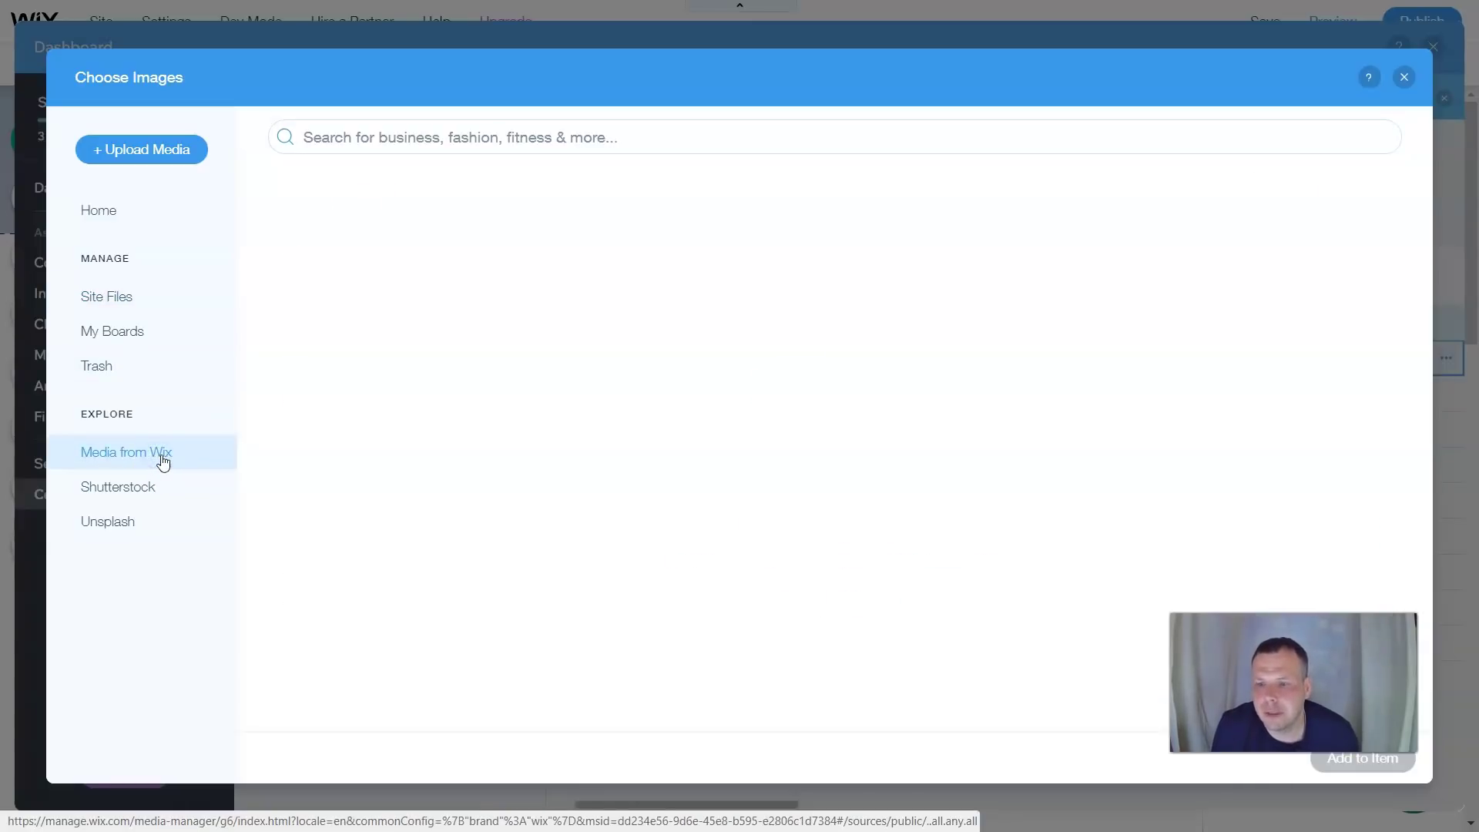
{"action": "left_click", "coordinate": [350, 137]}
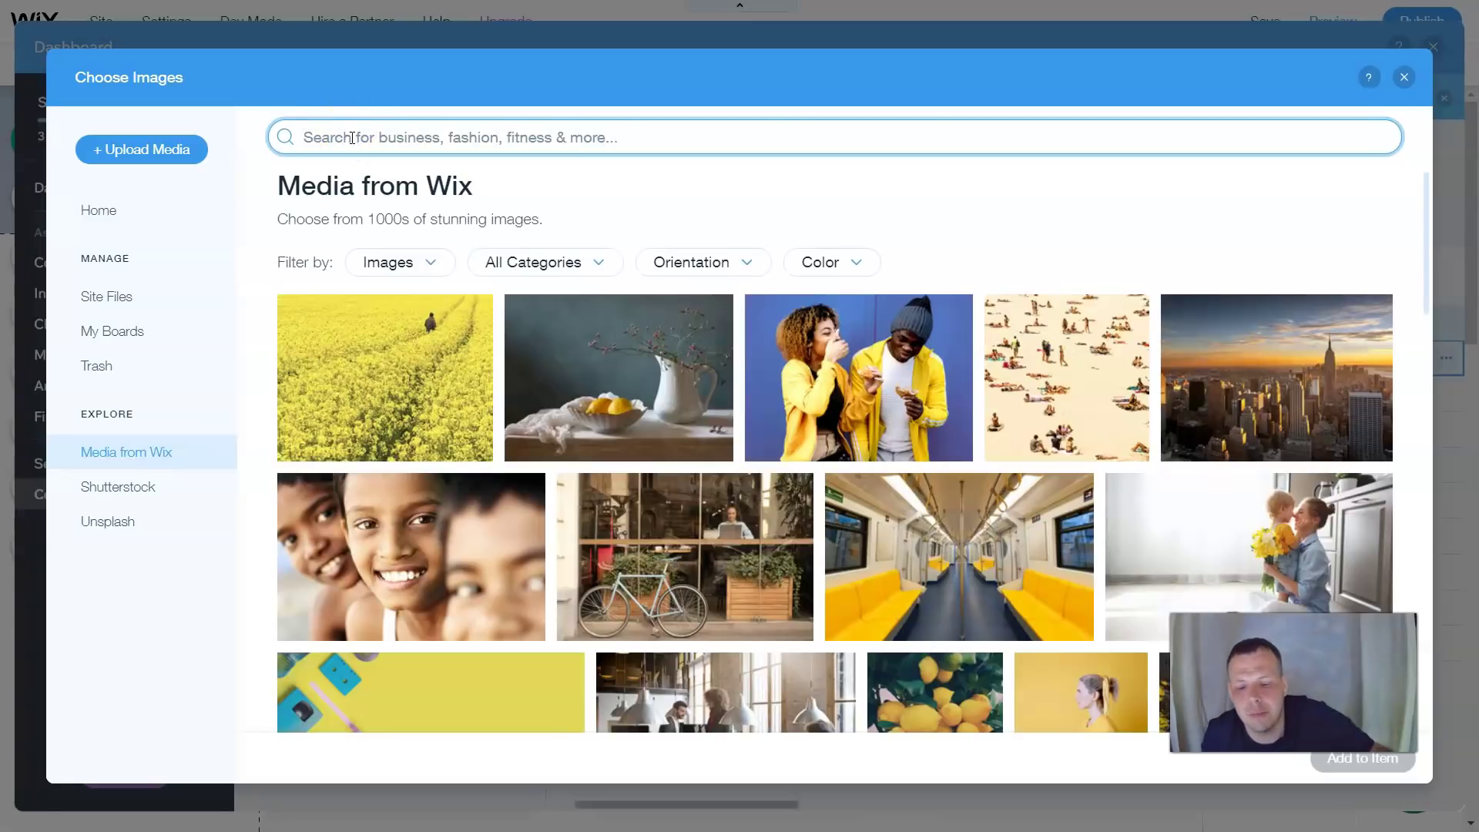
{"action": "type", "text": "house"}
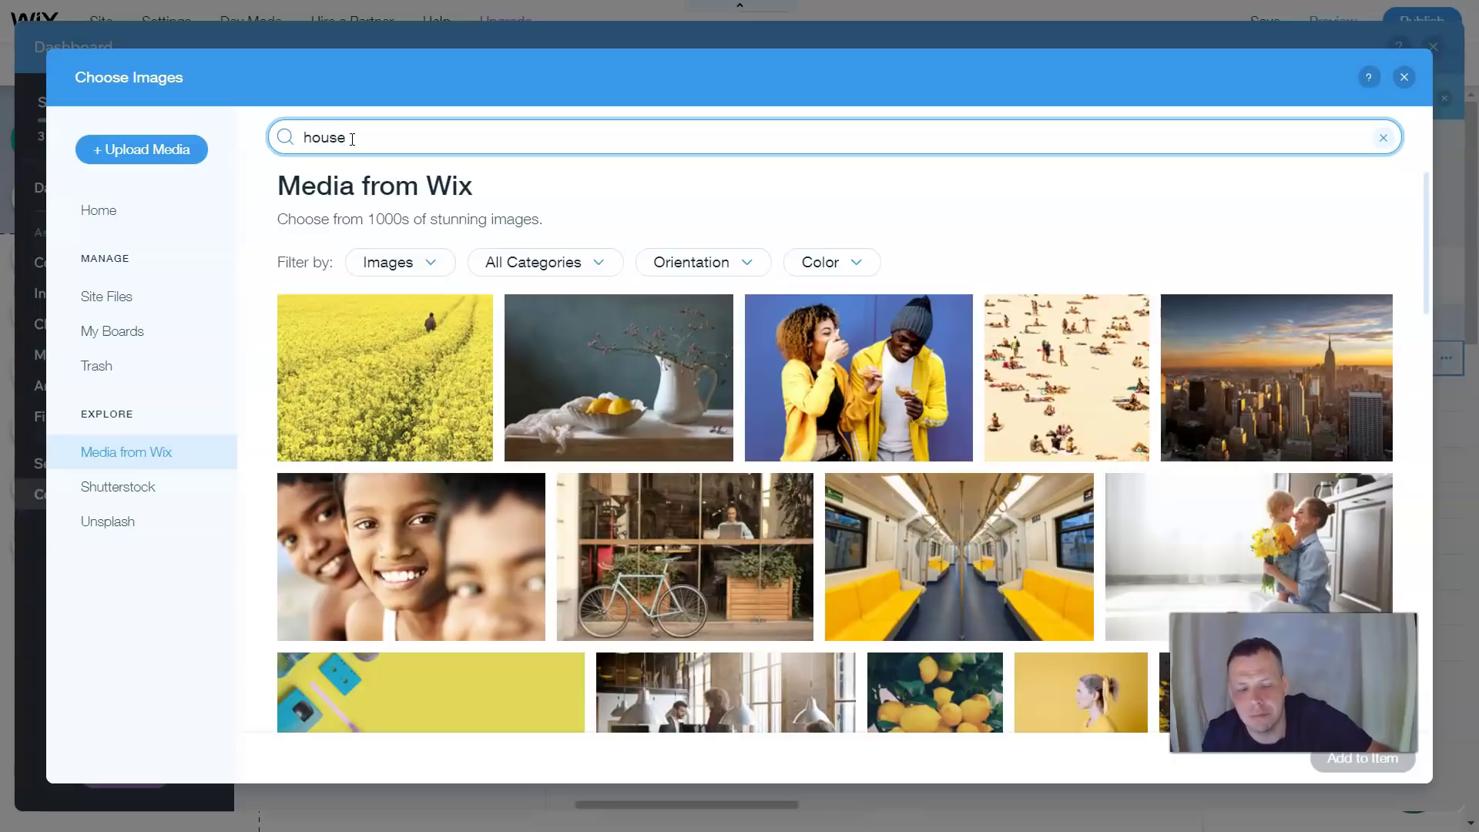
{"action": "key", "text": "Return"}
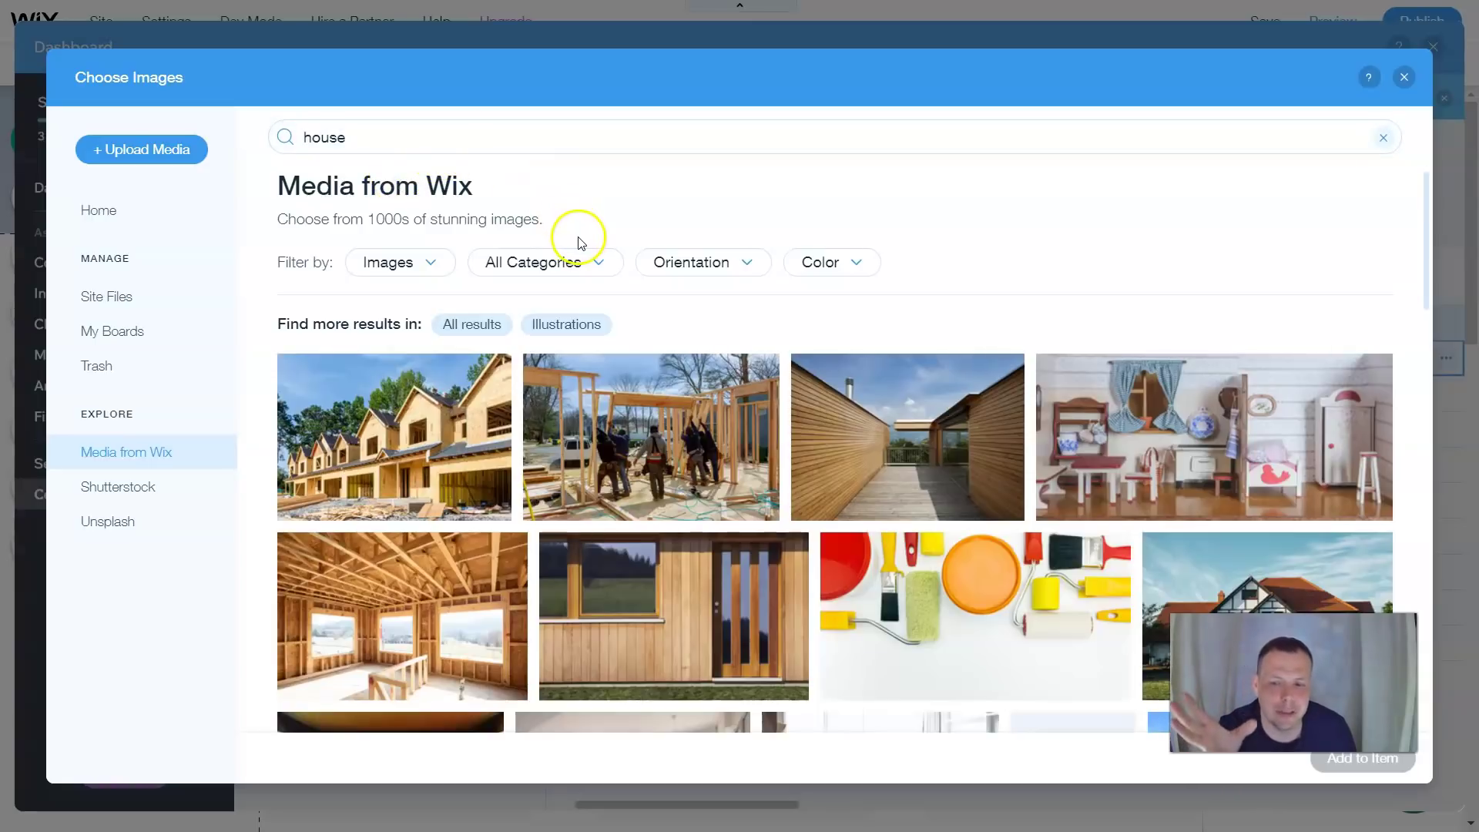
{"action": "scroll", "coordinate": [567, 307], "scroll_direction": "down", "scroll_amount": 2}
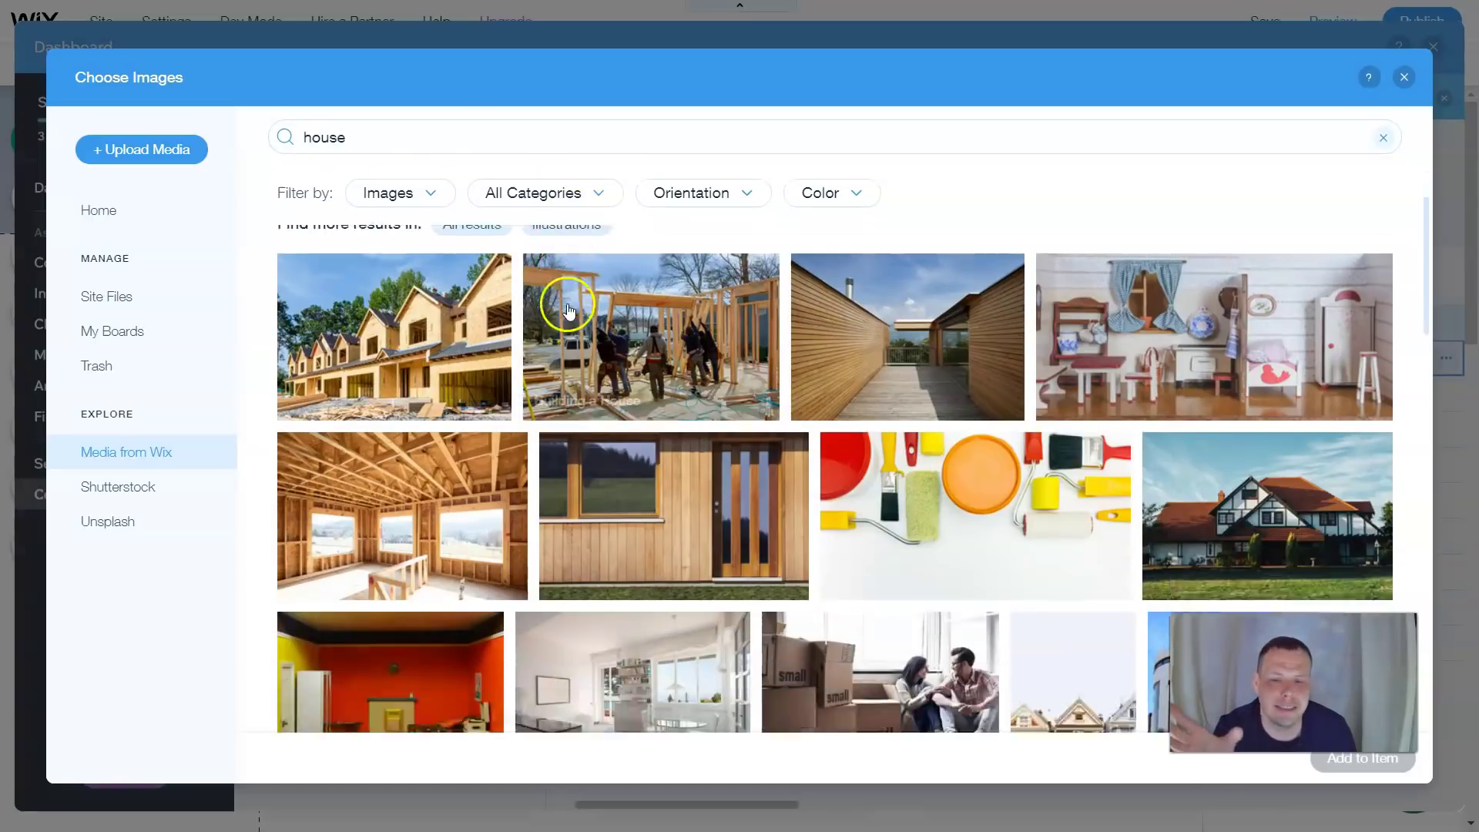
{"action": "scroll", "coordinate": [568, 307], "scroll_direction": "down", "scroll_amount": 5}
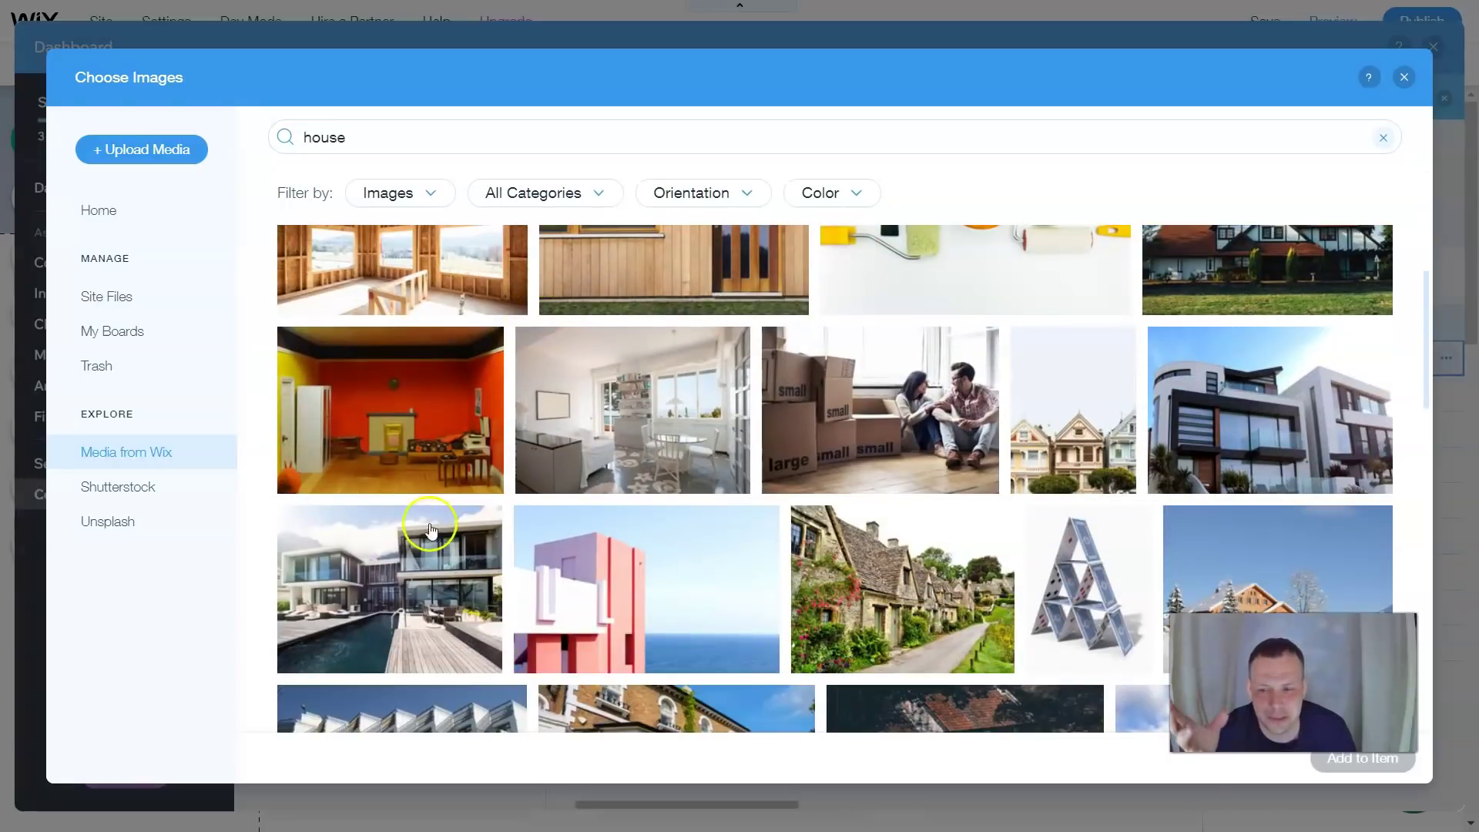
{"action": "mouse_move", "coordinate": [389, 562]}
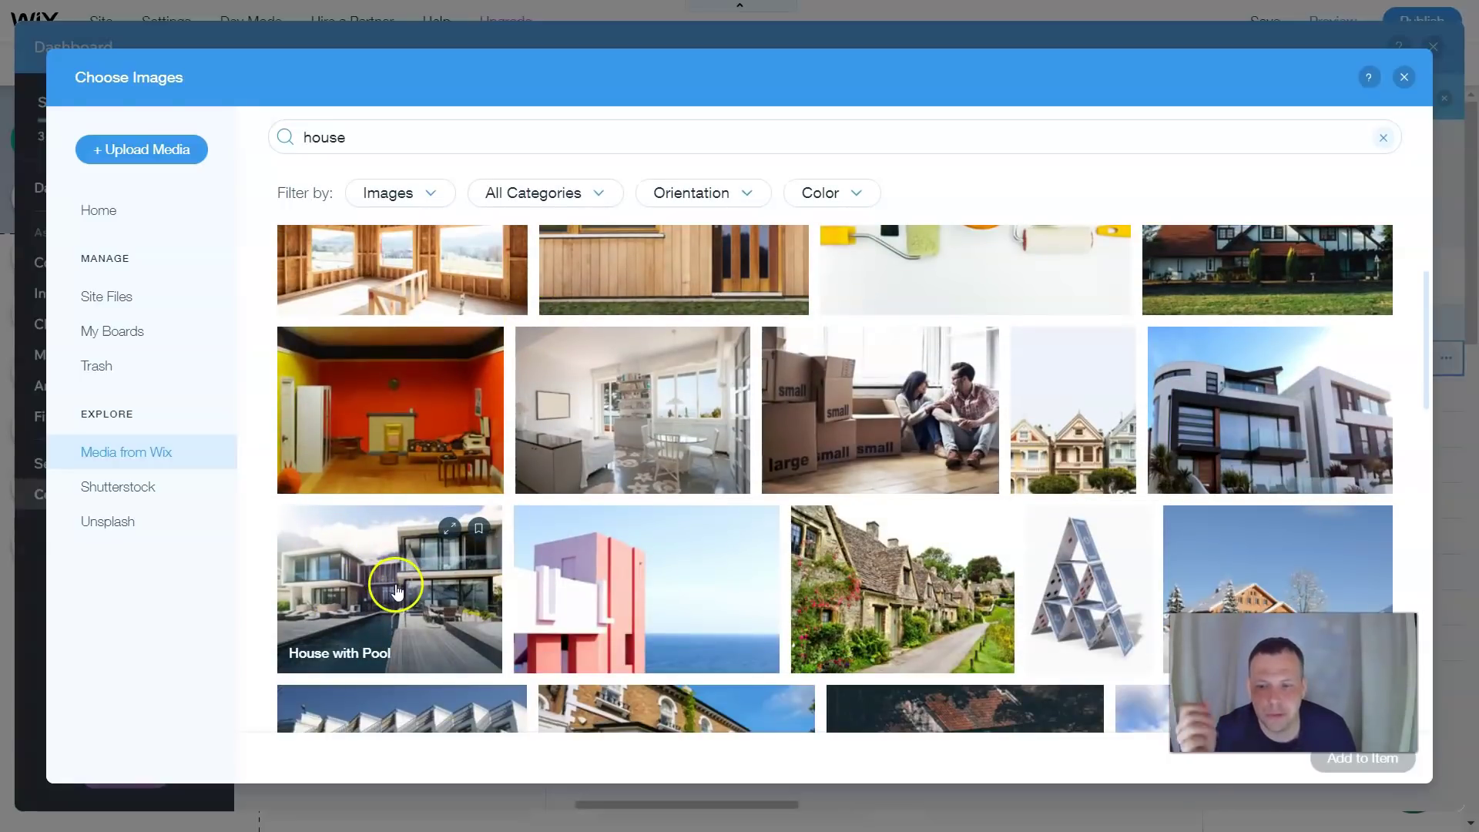
{"action": "scroll", "coordinate": [588, 455], "scroll_direction": "down", "scroll_amount": 10}
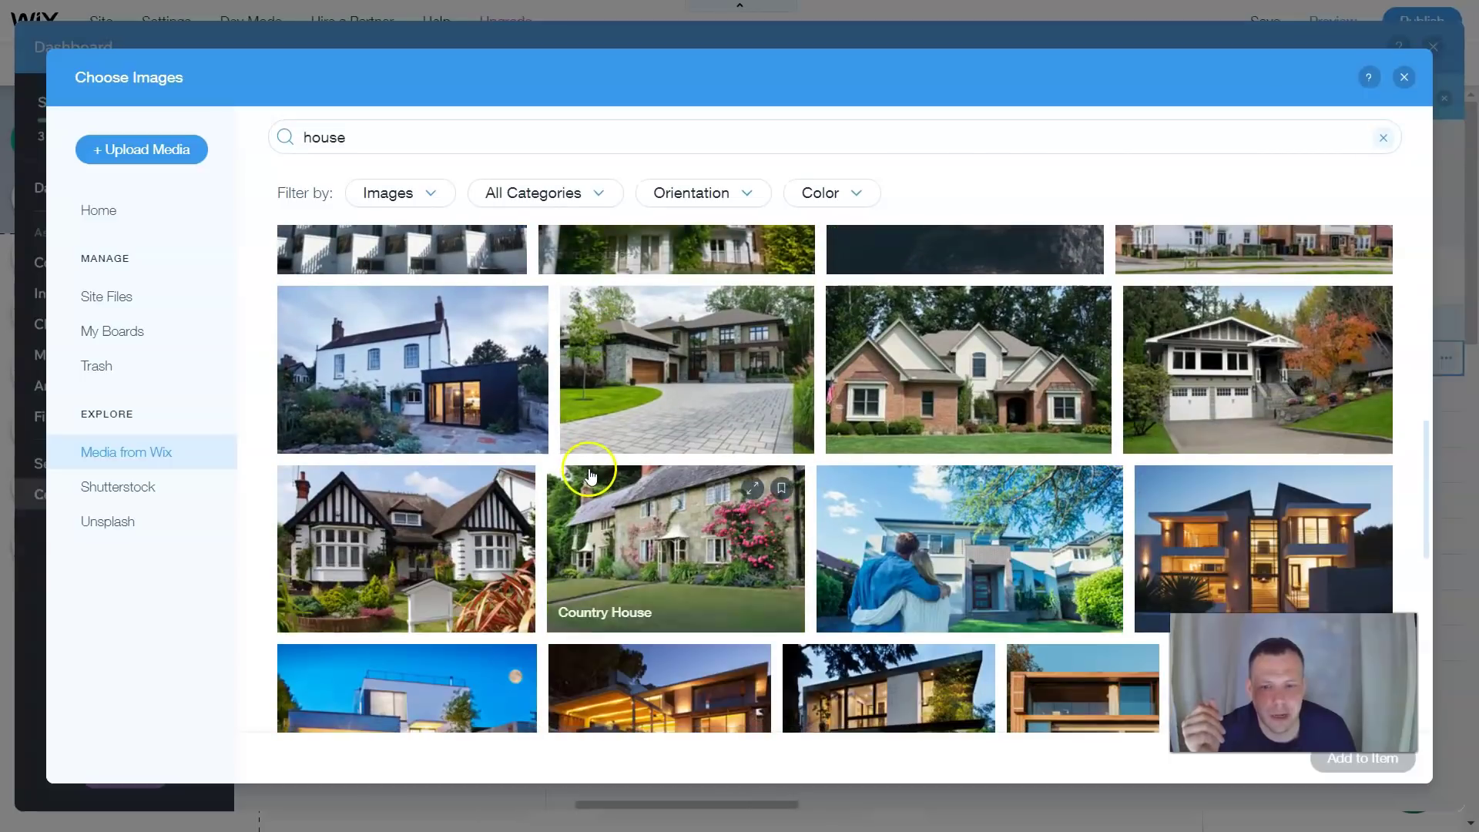
{"action": "scroll", "coordinate": [593, 476], "scroll_direction": "down", "scroll_amount": 4}
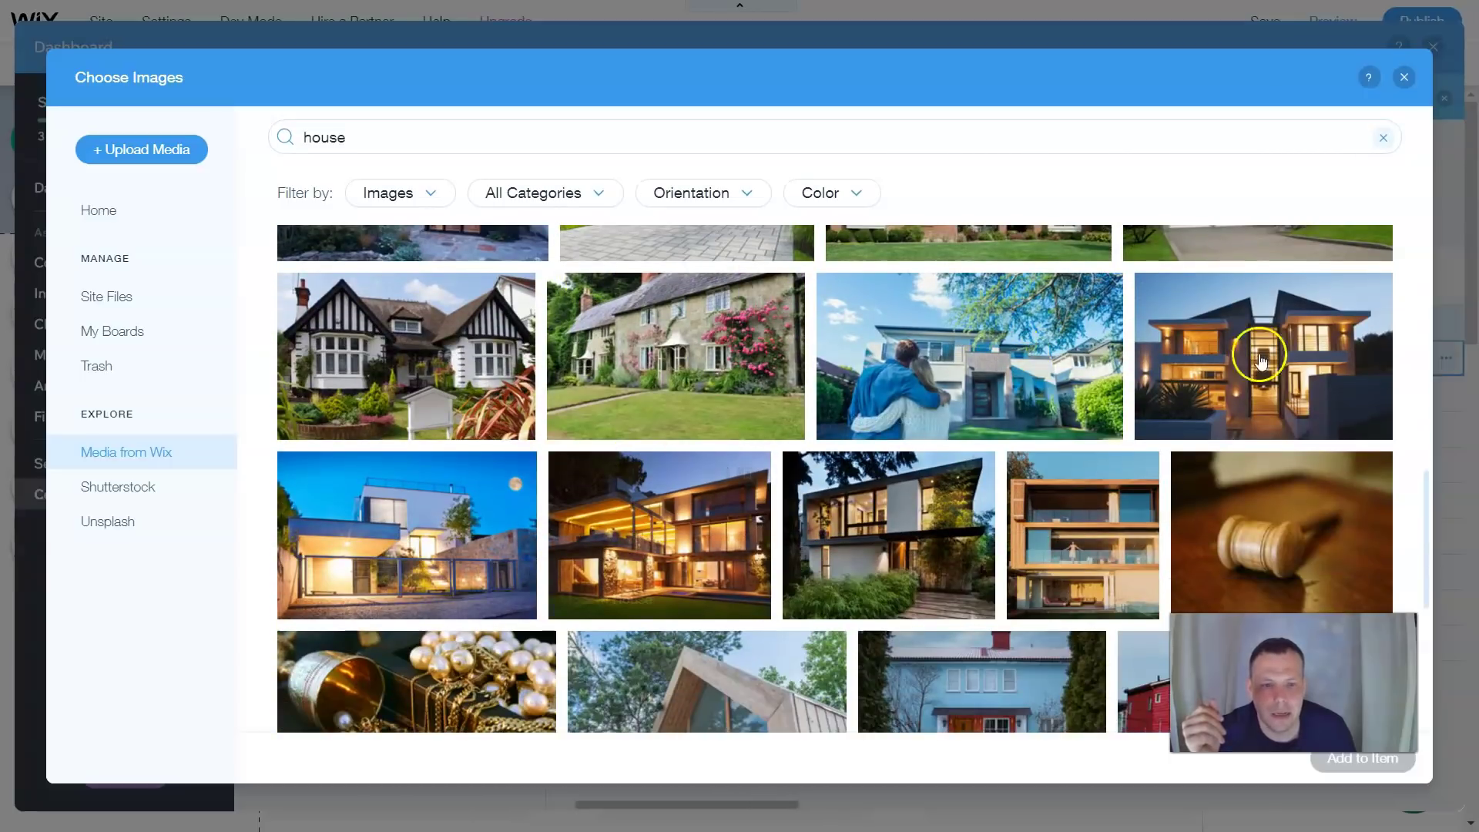
{"action": "mouse_move", "coordinate": [755, 331]}
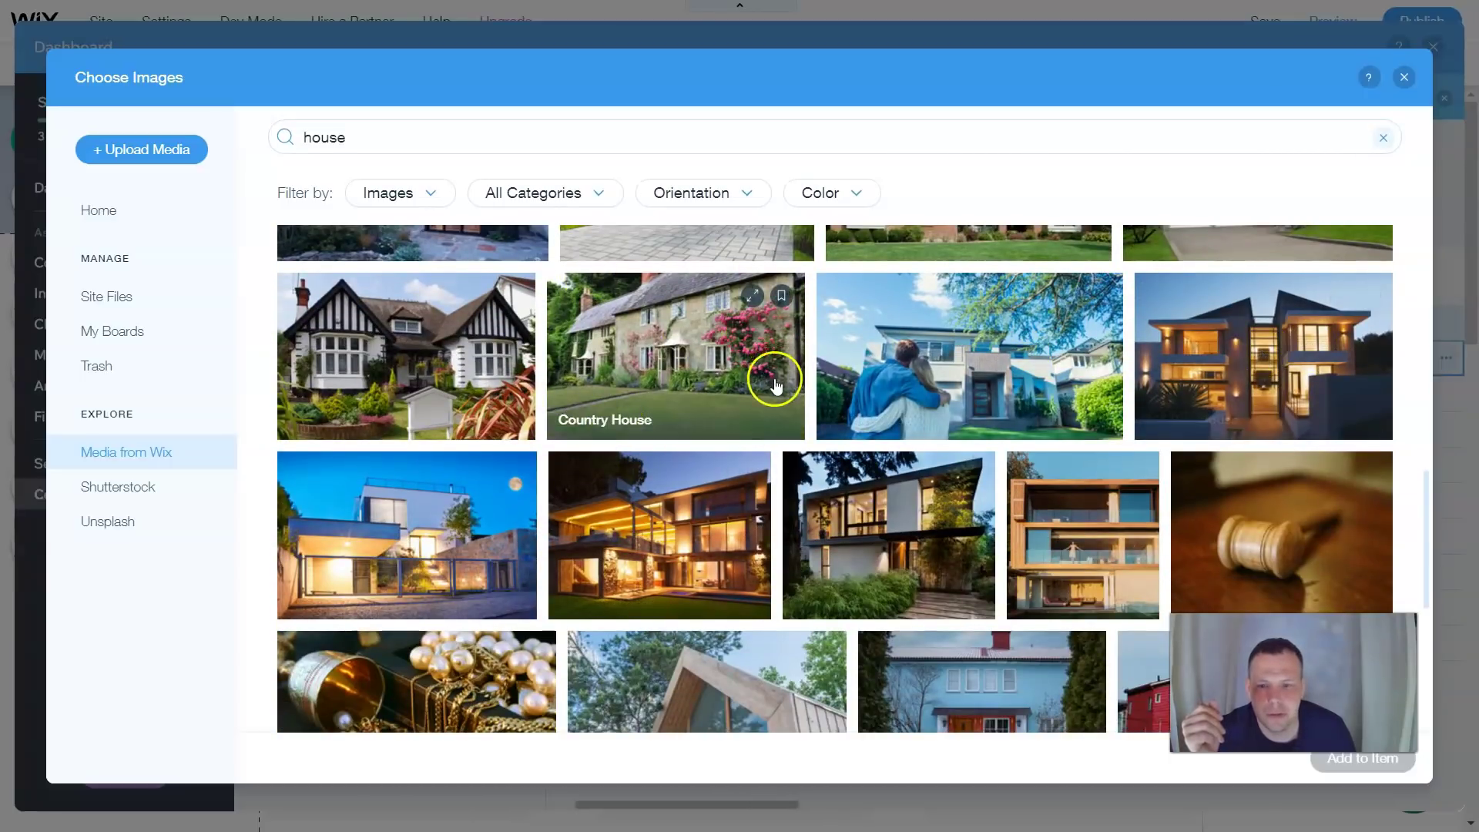
{"action": "scroll", "coordinate": [774, 384], "scroll_direction": "up", "scroll_amount": 5}
{"action": "scroll", "coordinate": [509, 424], "scroll_direction": "up", "scroll_amount": 5}
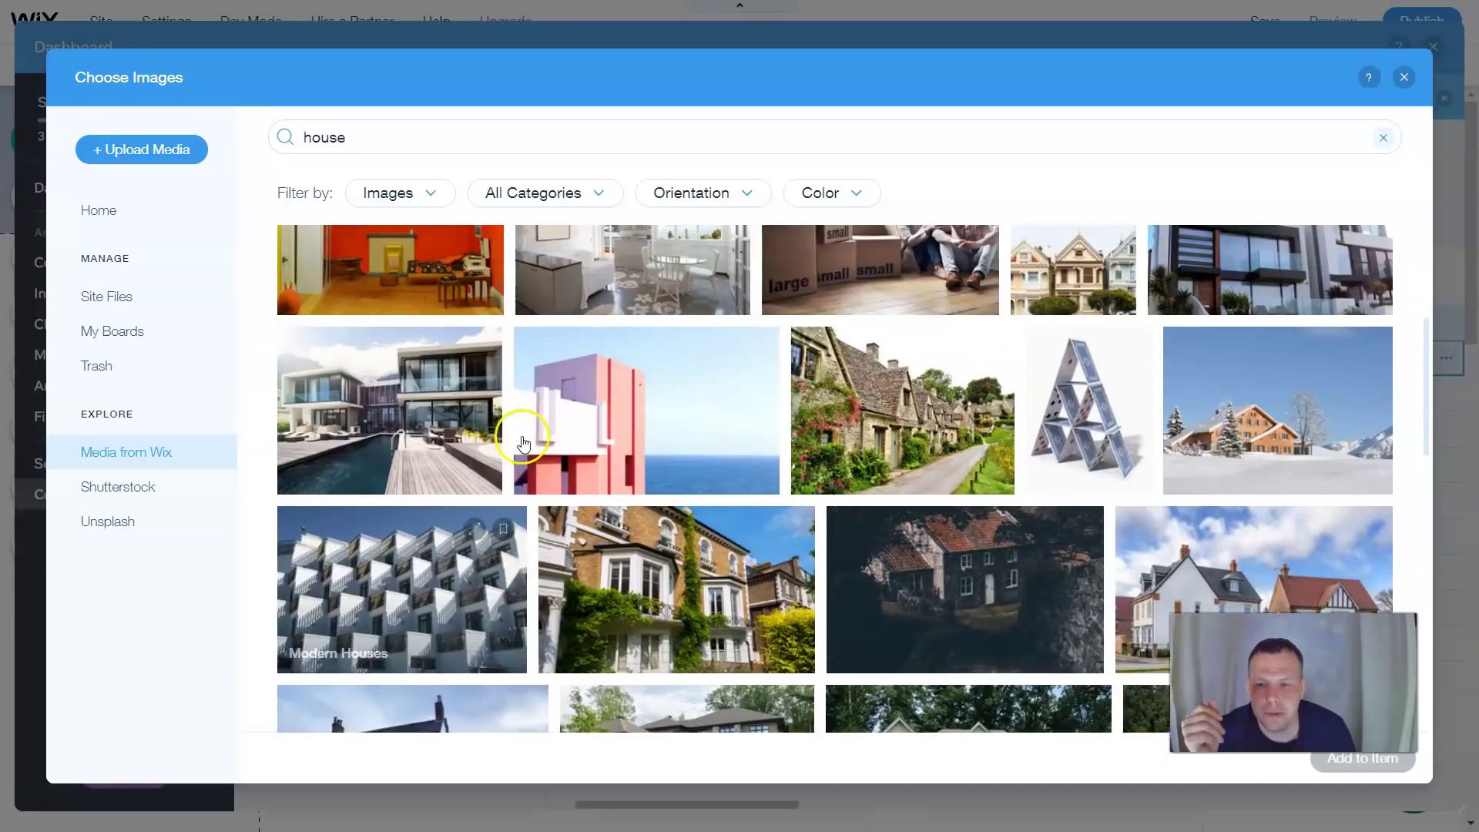
{"action": "scroll", "coordinate": [522, 444], "scroll_direction": "up", "scroll_amount": 1}
{"action": "left_click", "coordinate": [407, 494]}
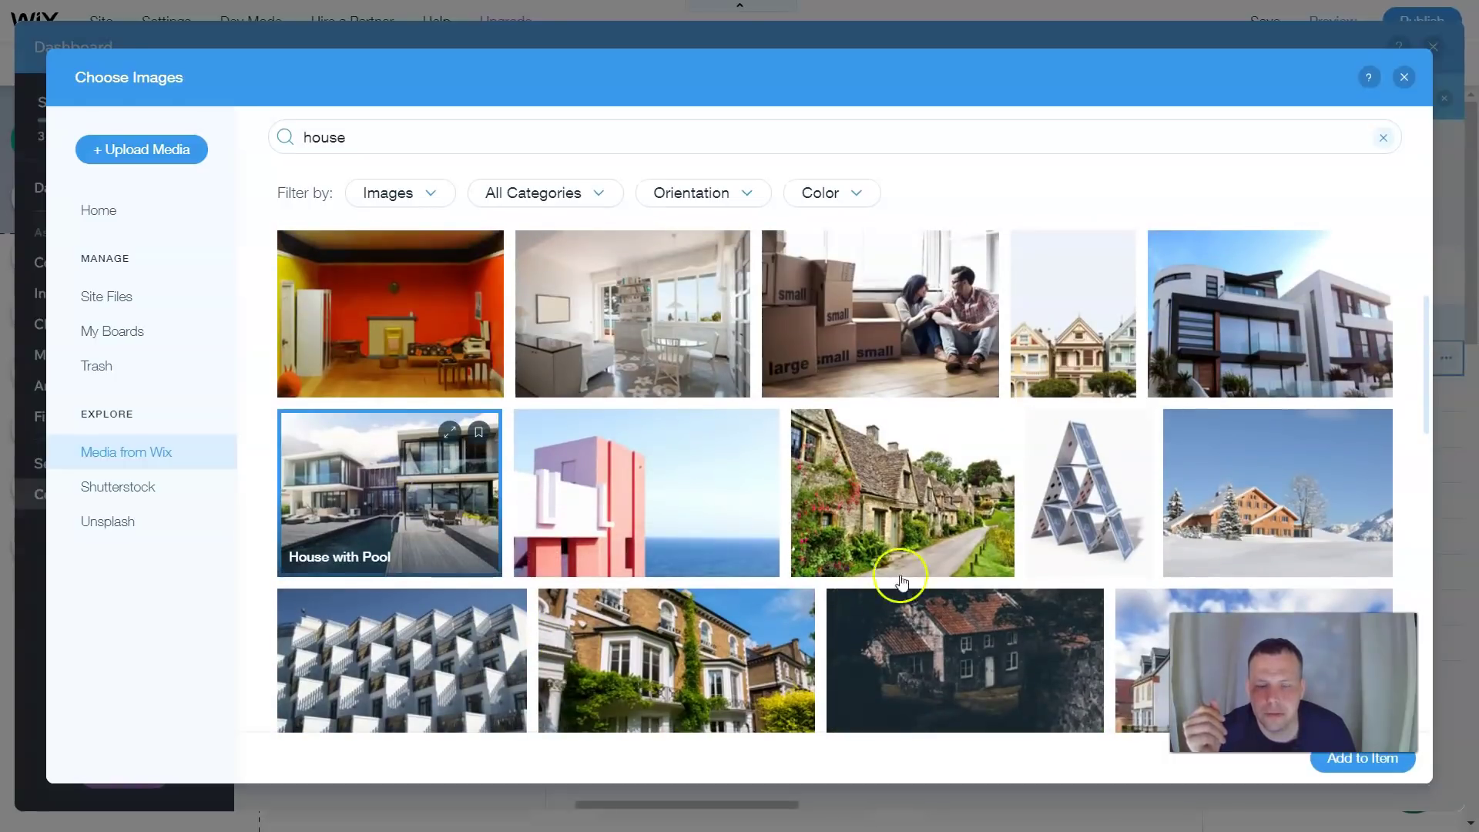
{"action": "left_click", "coordinate": [1338, 762]}
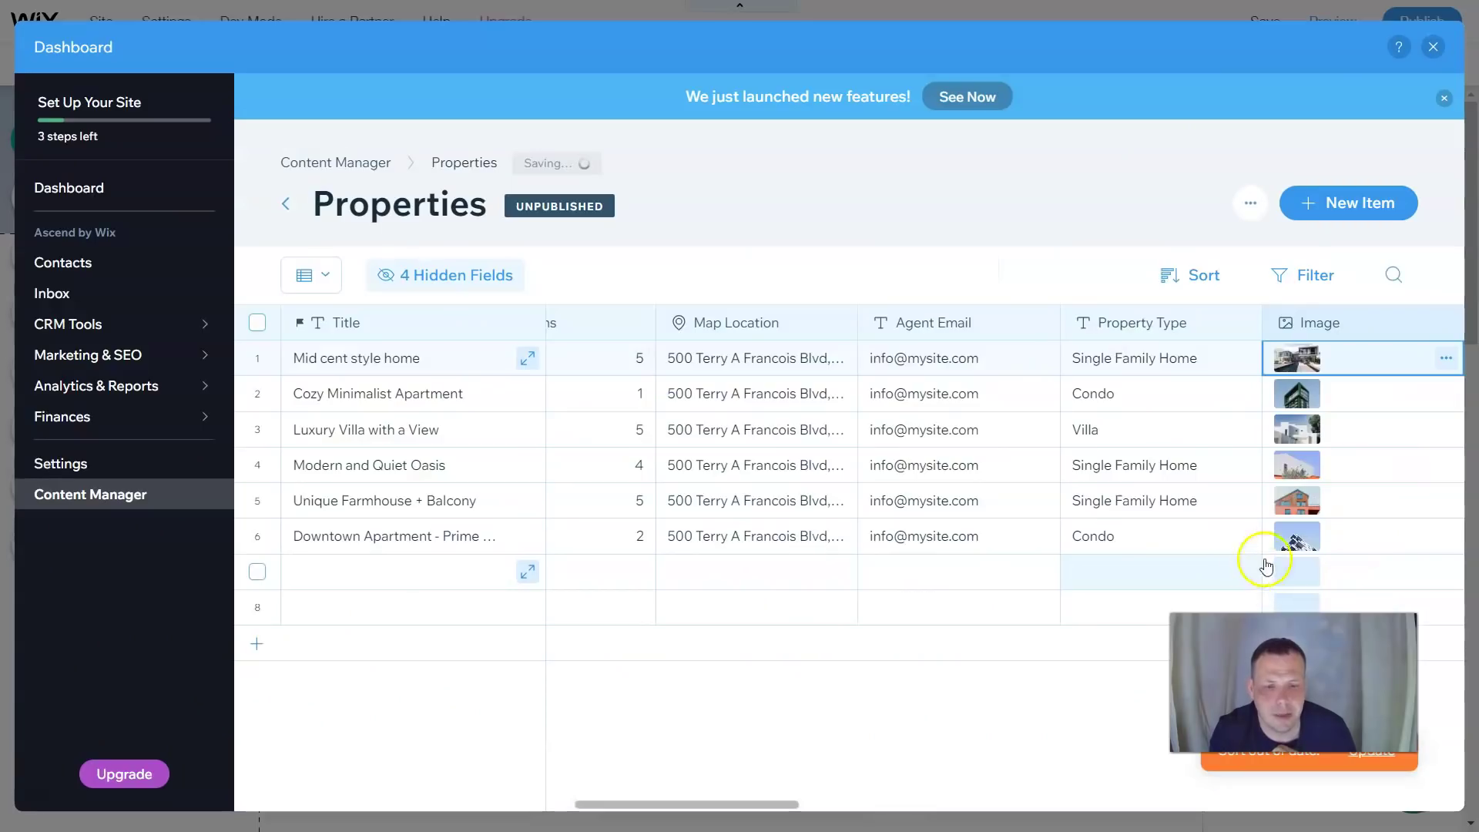
Replace the Mid cent style home's placeholder description with 'This house is amazing must buy!!'
{"action": "left_click", "coordinate": [1303, 397]}
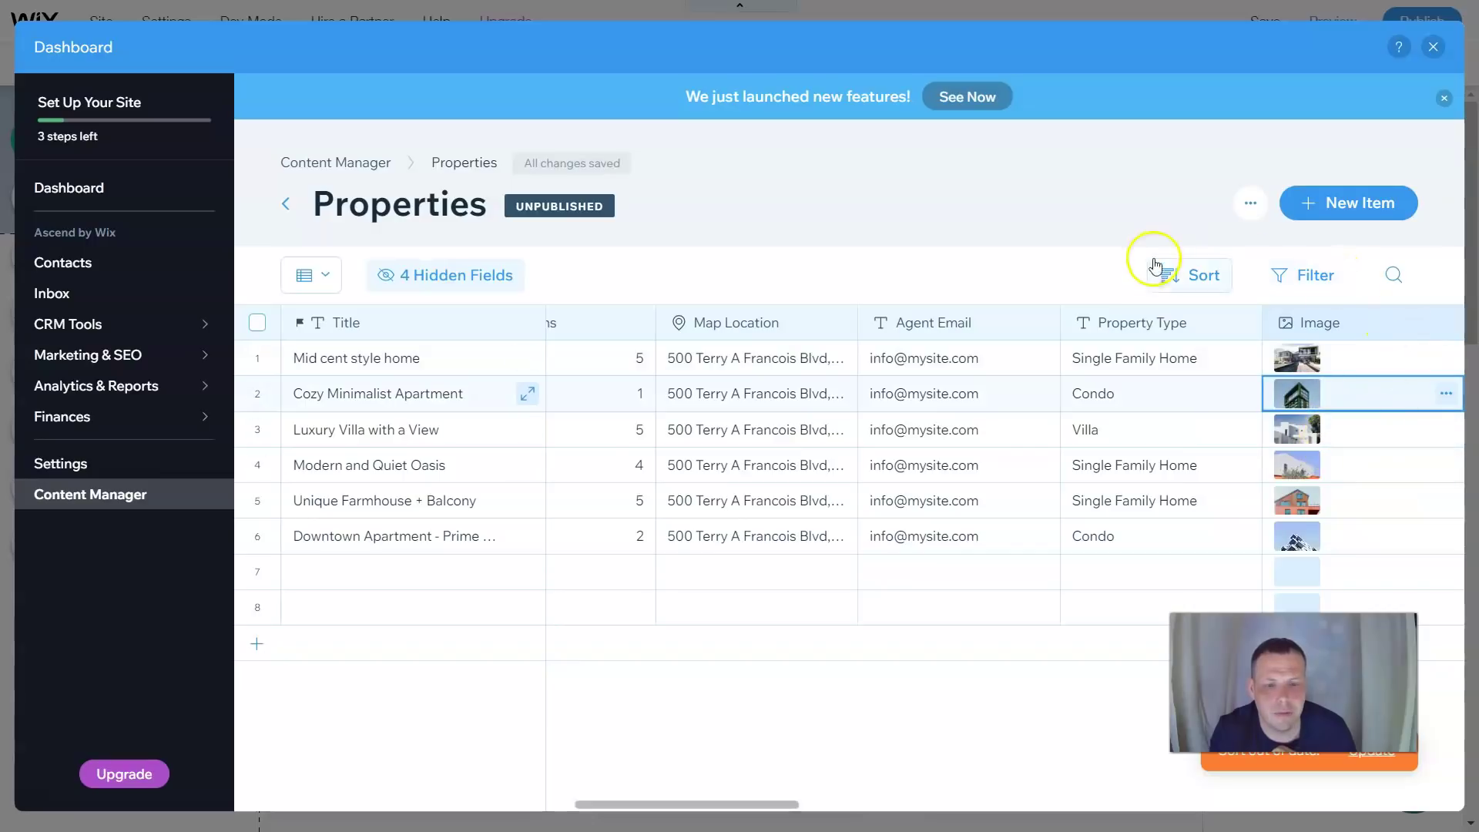
{"action": "left_click", "coordinate": [755, 805]}
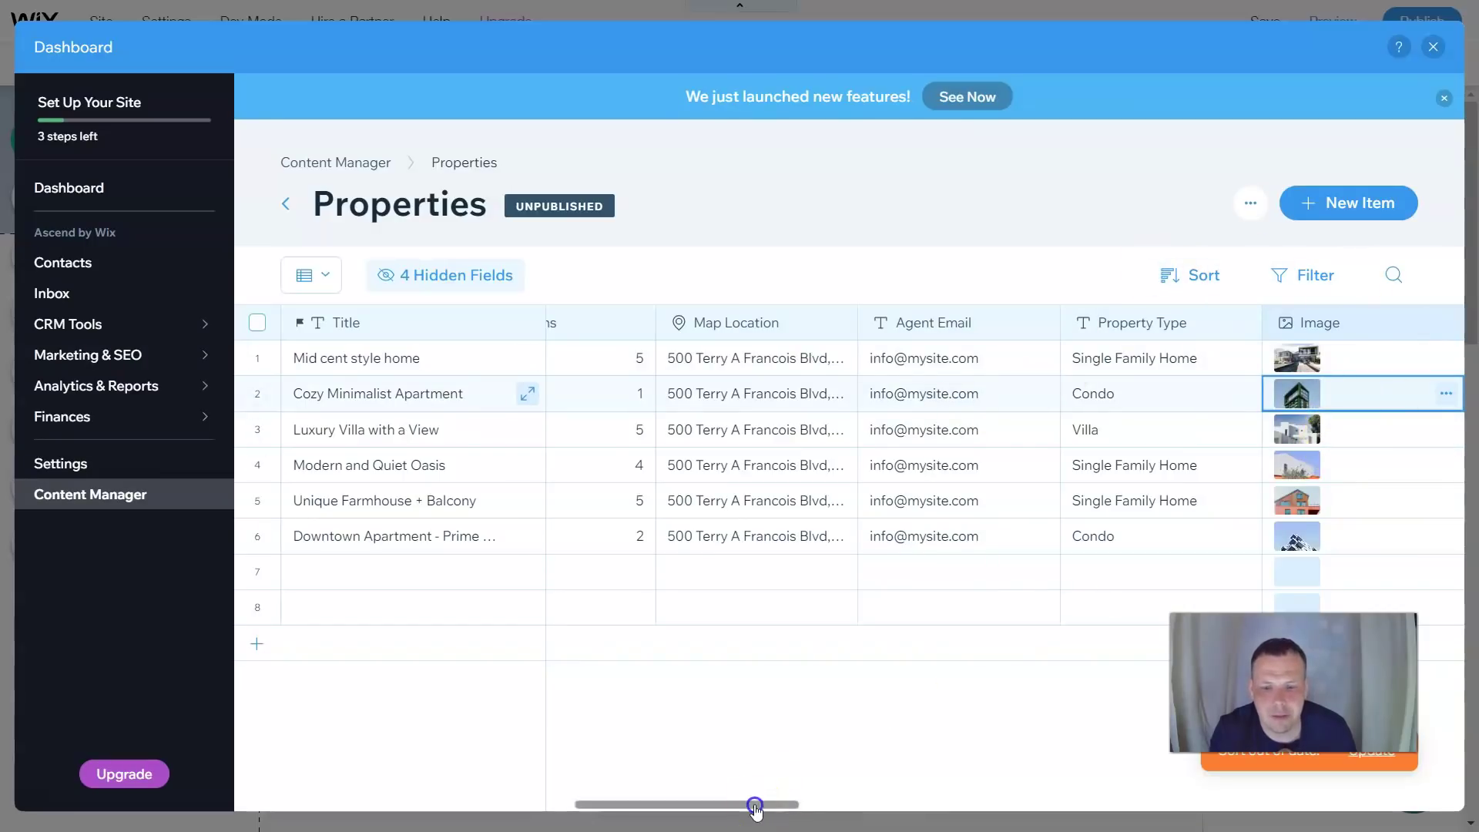
{"action": "left_click_drag", "start_coordinate": [755, 805], "coordinate": [922, 786]}
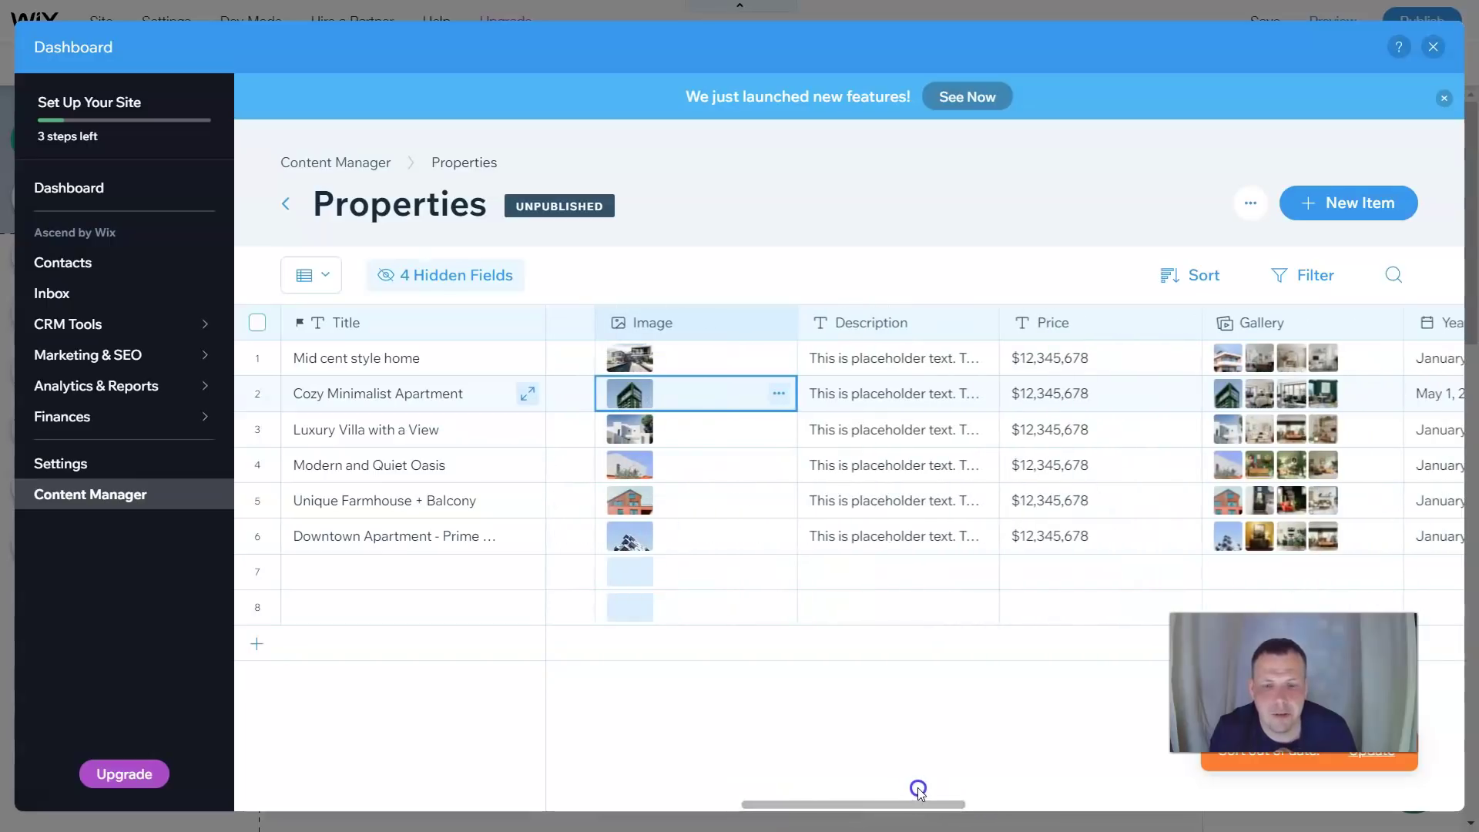
{"action": "left_click", "coordinate": [921, 356]}
{"action": "left_click", "coordinate": [912, 362]}
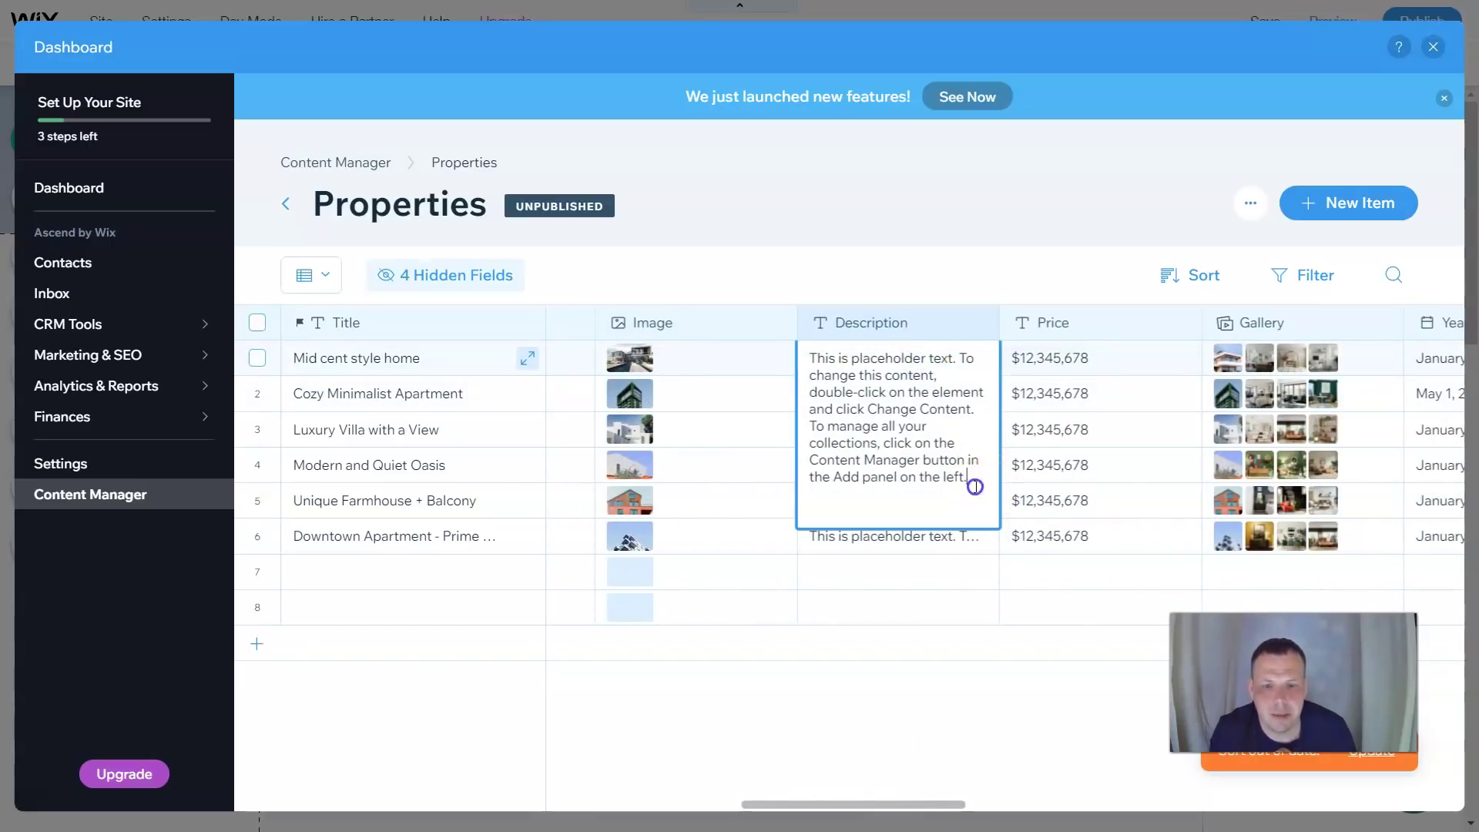
{"action": "left_click_drag", "start_coordinate": [964, 484], "coordinate": [743, 290]}
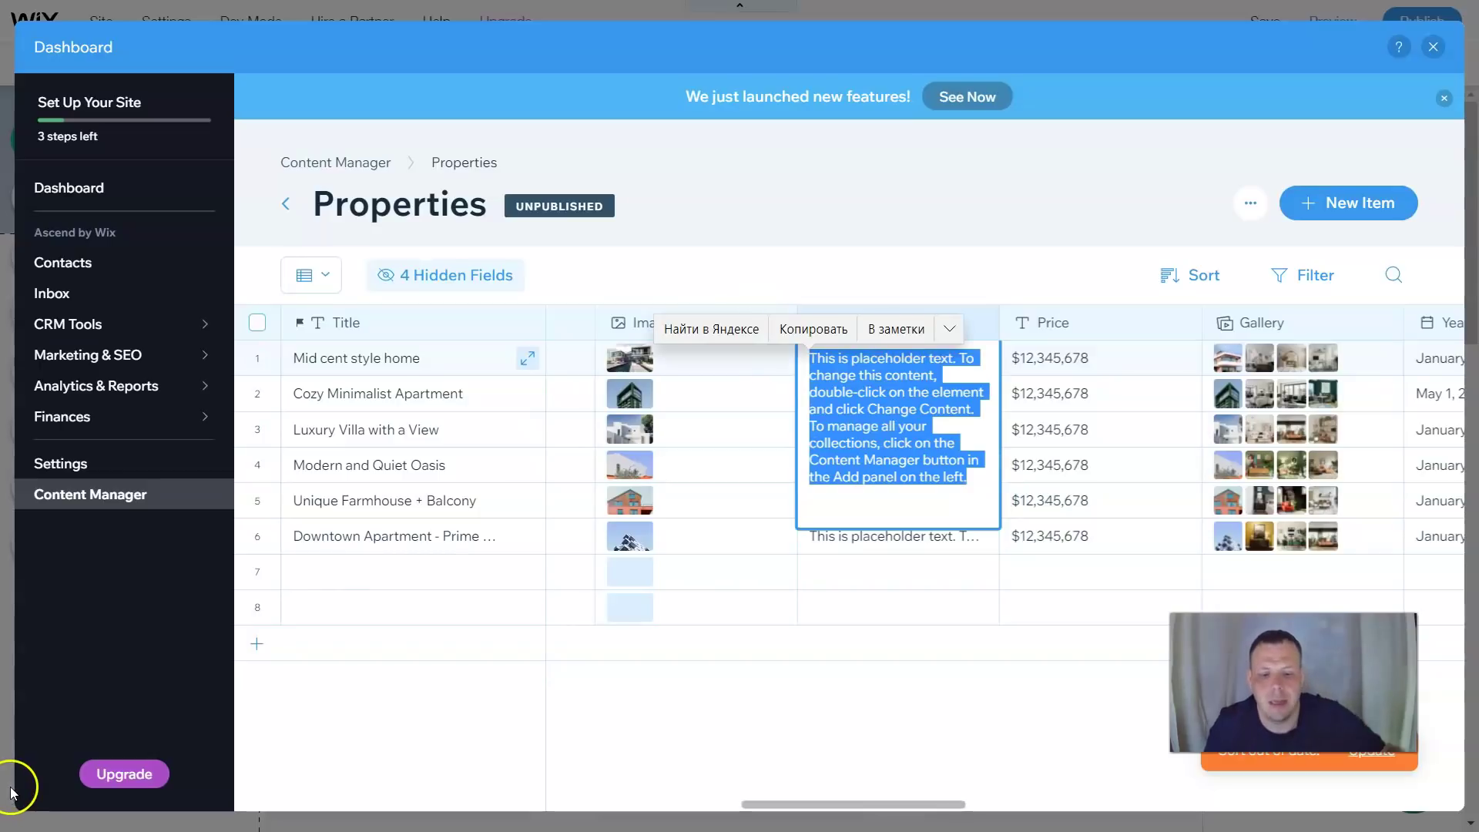
{"action": "key", "text": "BackSpace"}
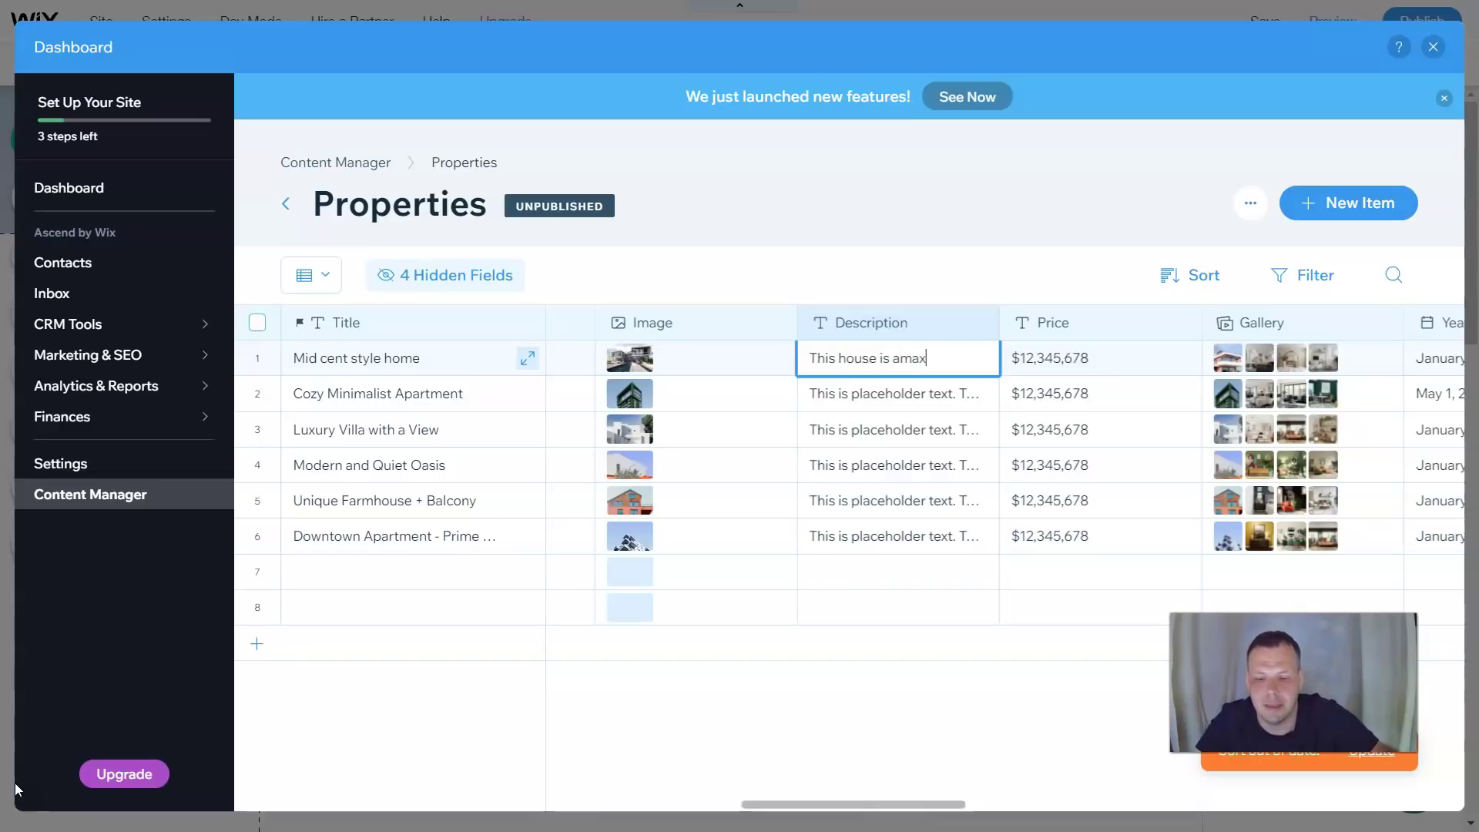
{"action": "type", "text": "This house is amazing must buy!!"}
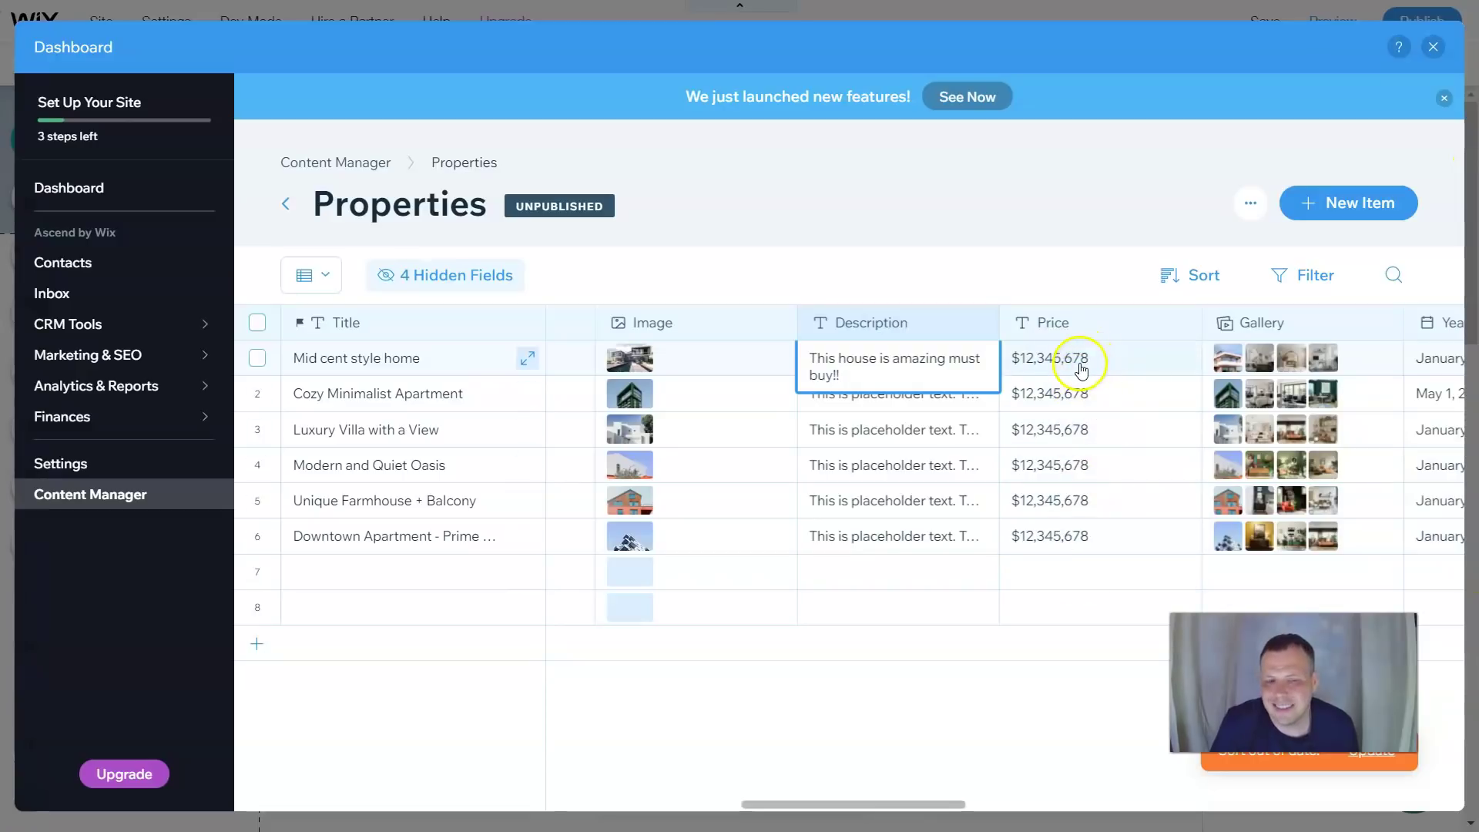
Change the Mid cent style home's price from $12,345,678 to 1000000
{"action": "left_click", "coordinate": [1082, 362]}
{"action": "double_click", "coordinate": [1088, 357]}
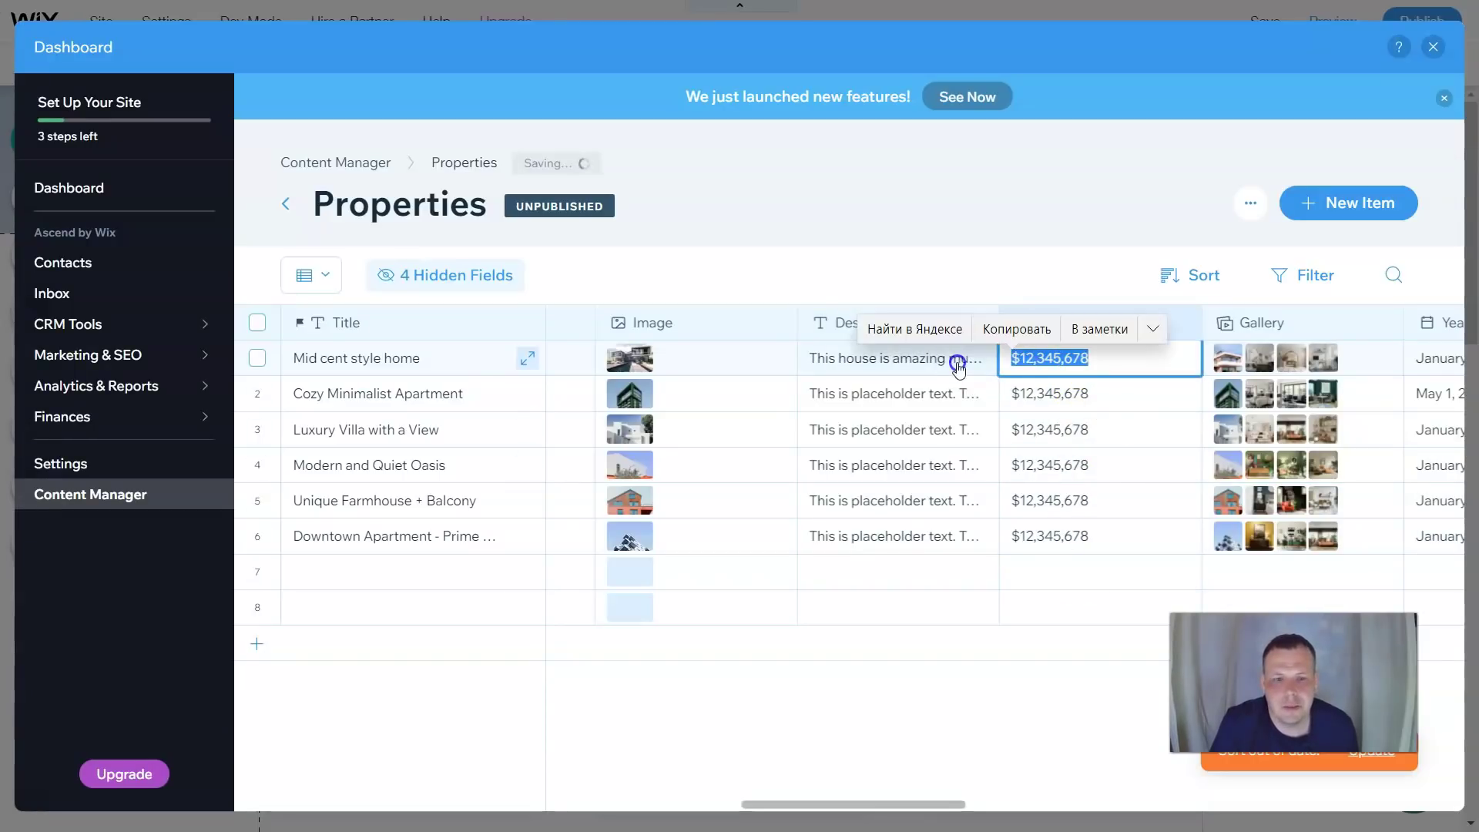
{"action": "key", "text": "BackSpace"}
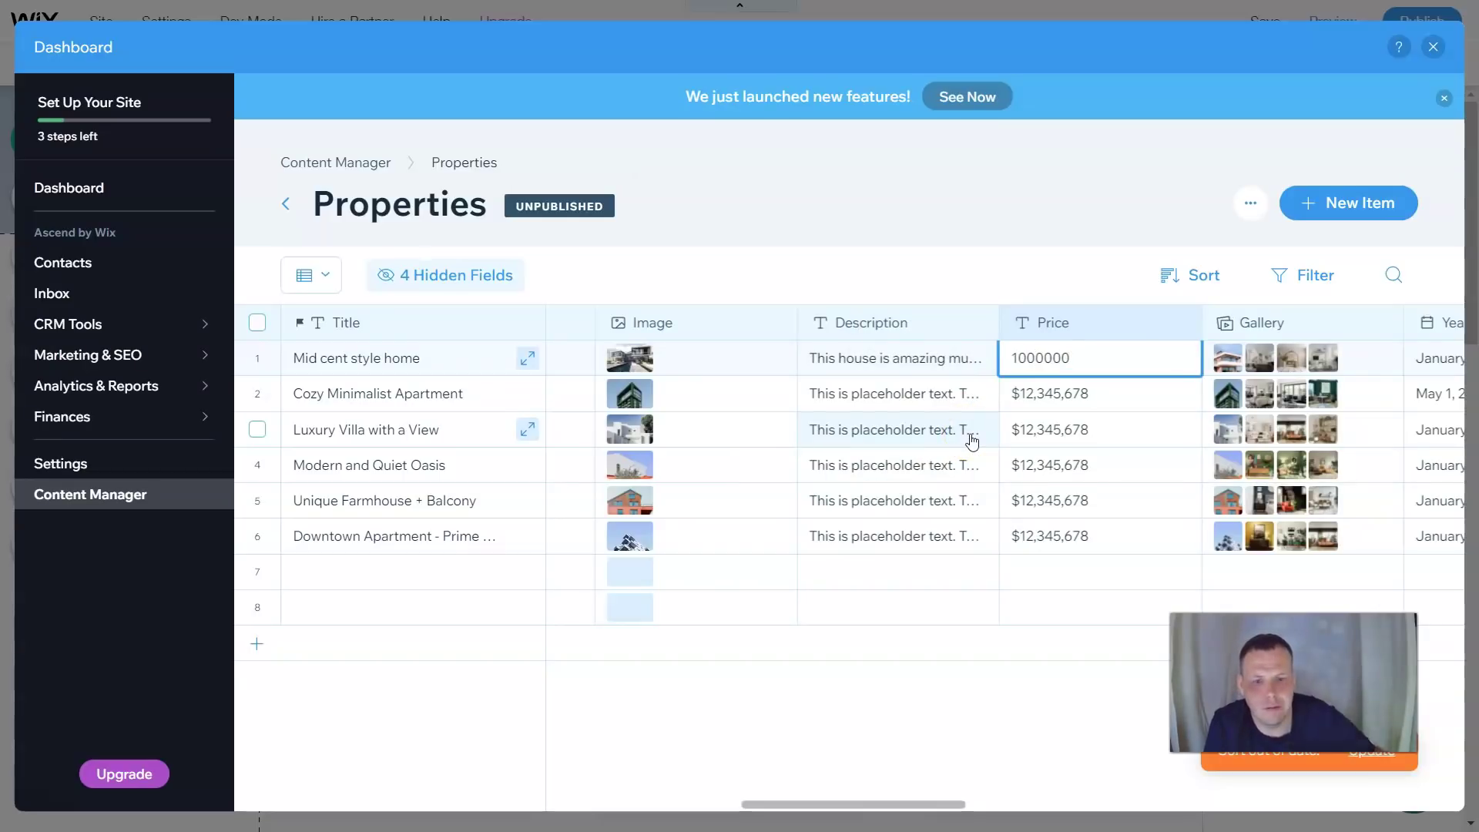
{"action": "left_click", "coordinate": [915, 697]}
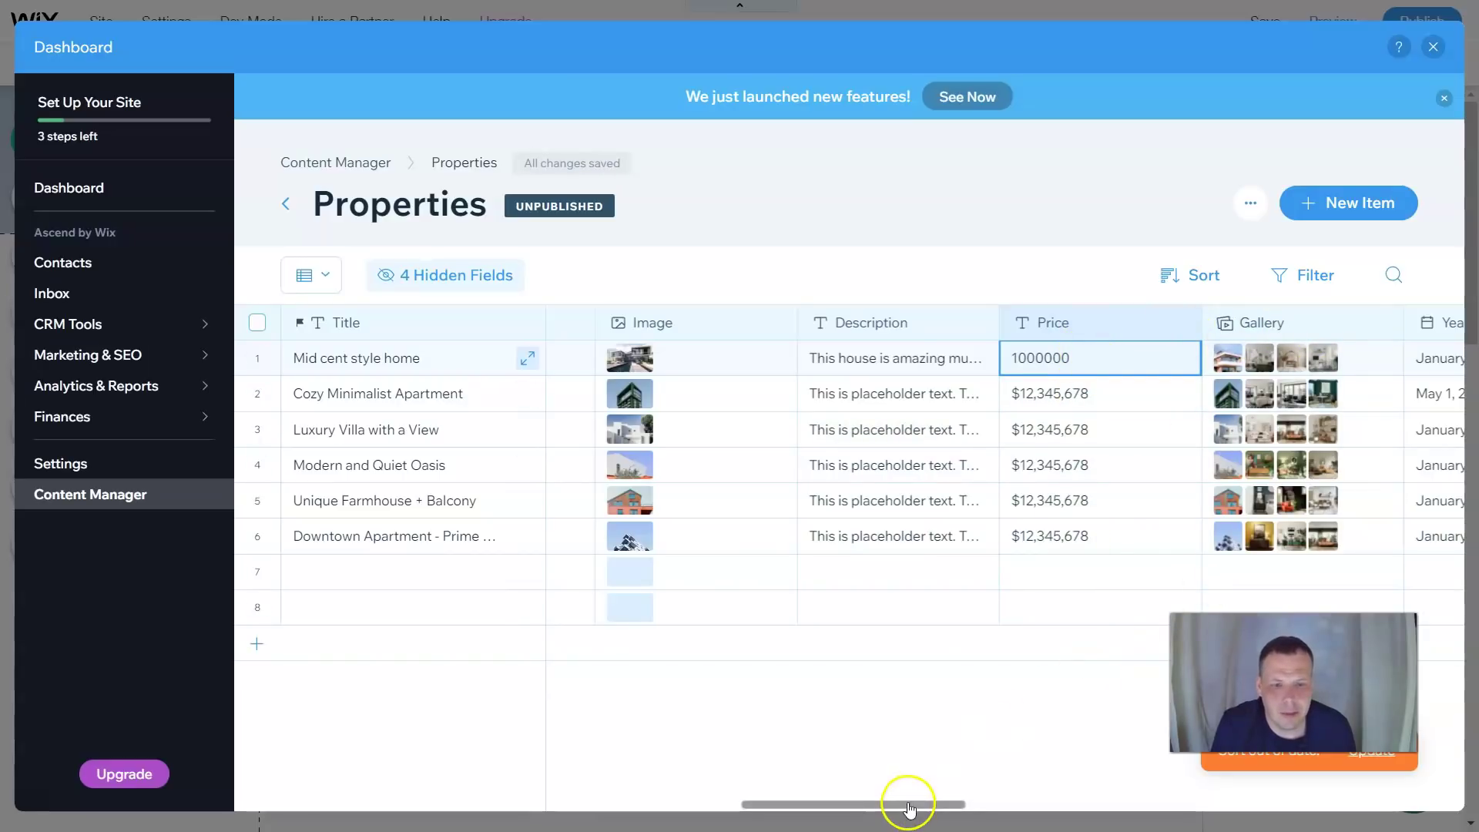
Open row 1's gallery photos and move the desk photo first and the house exterior third
{"action": "left_click_drag", "start_coordinate": [908, 804], "coordinate": [1007, 804]}
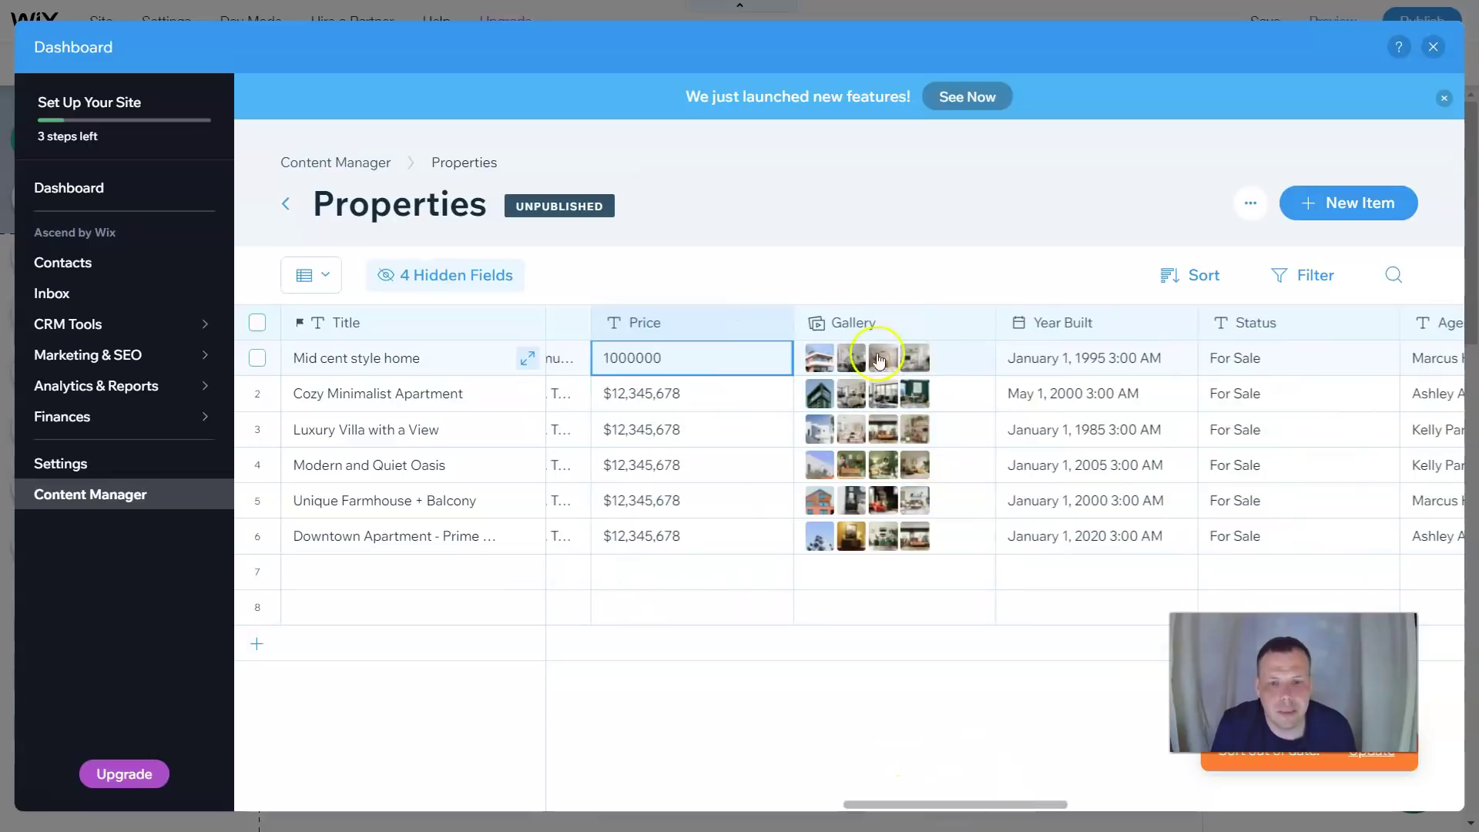
{"action": "left_click", "coordinate": [963, 368]}
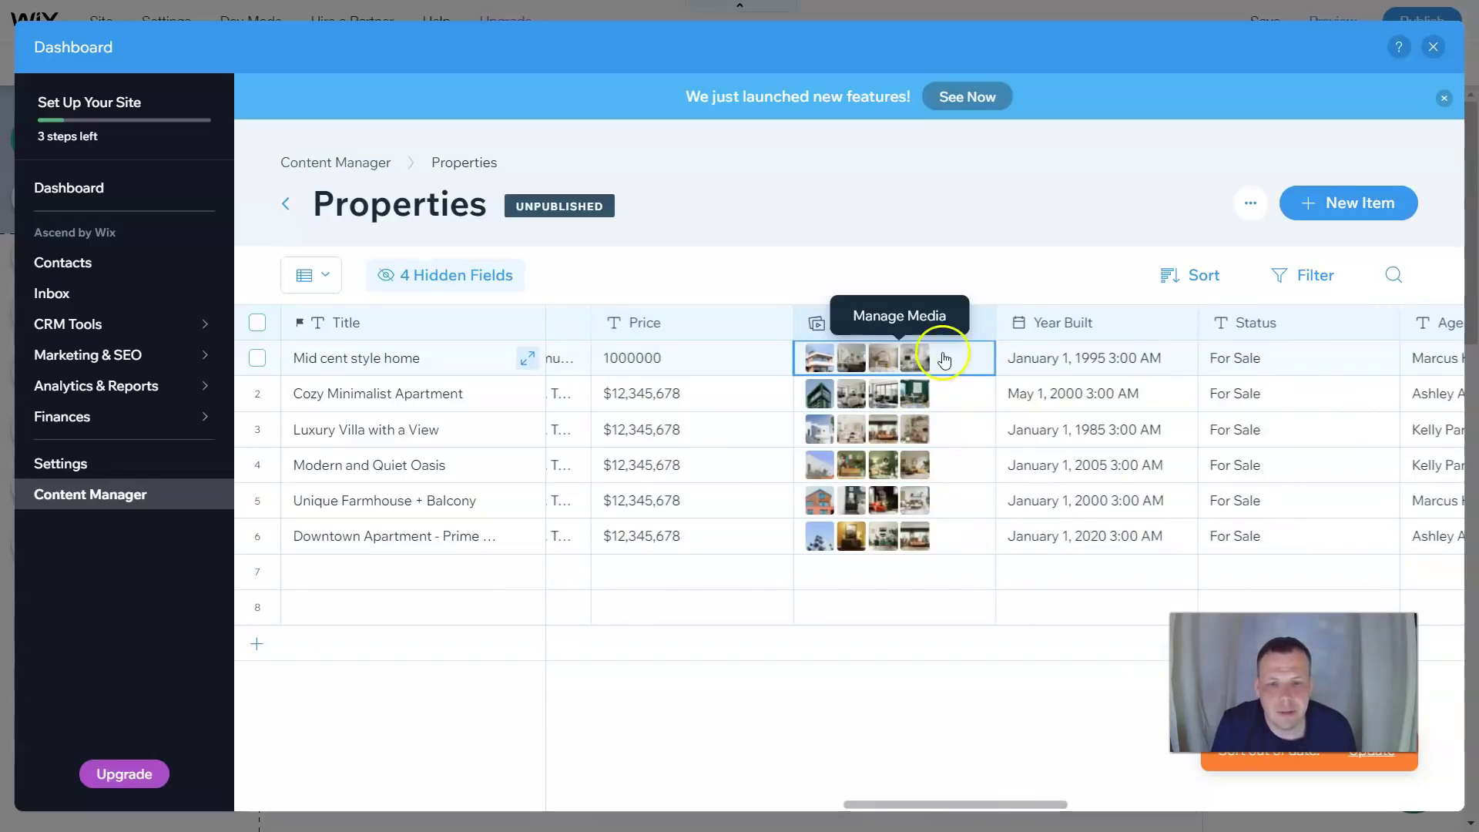
{"action": "left_click", "coordinate": [868, 327]}
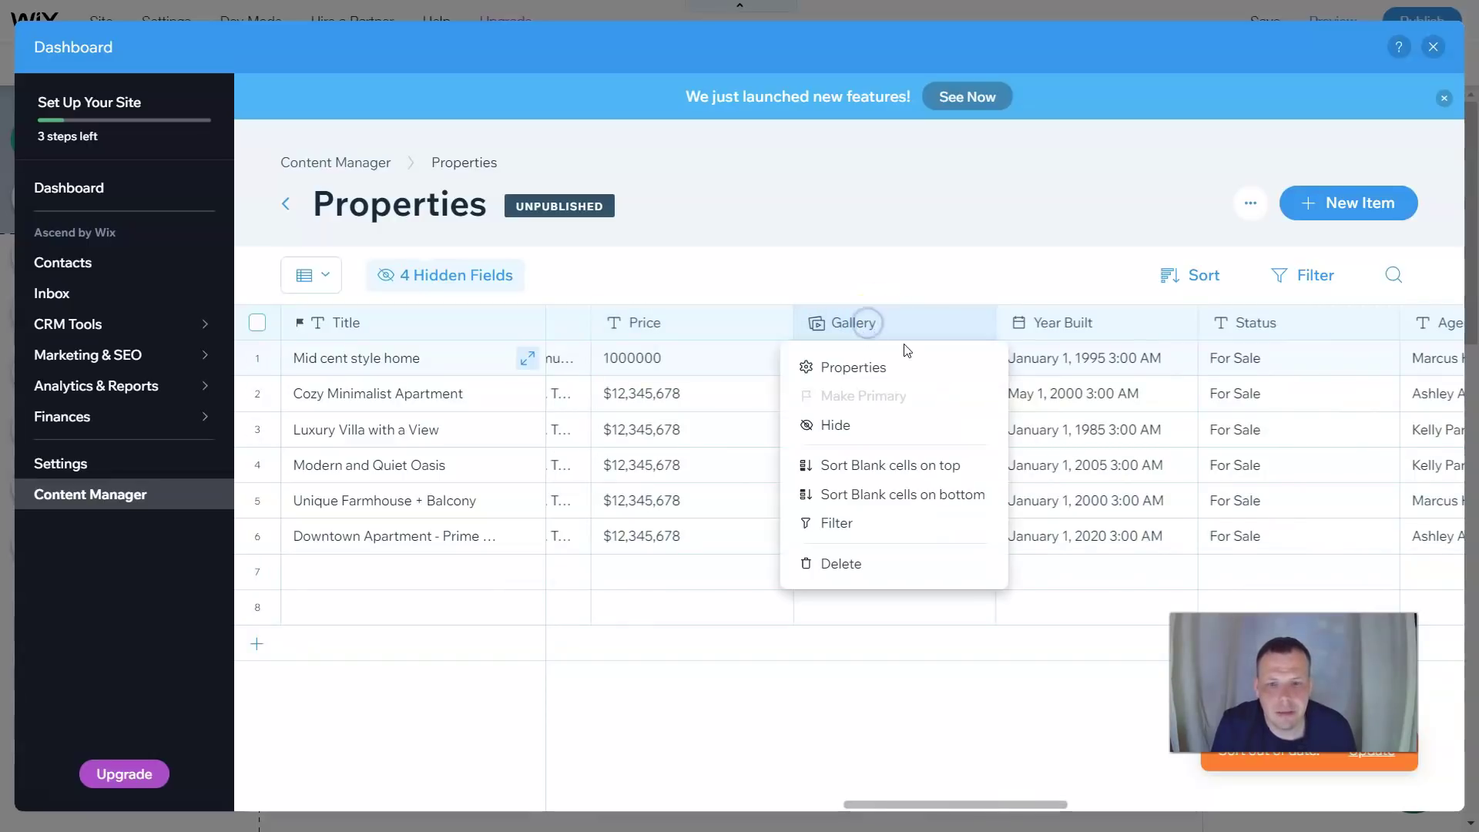
{"action": "left_click", "coordinate": [958, 320]}
{"action": "left_click", "coordinate": [972, 362]}
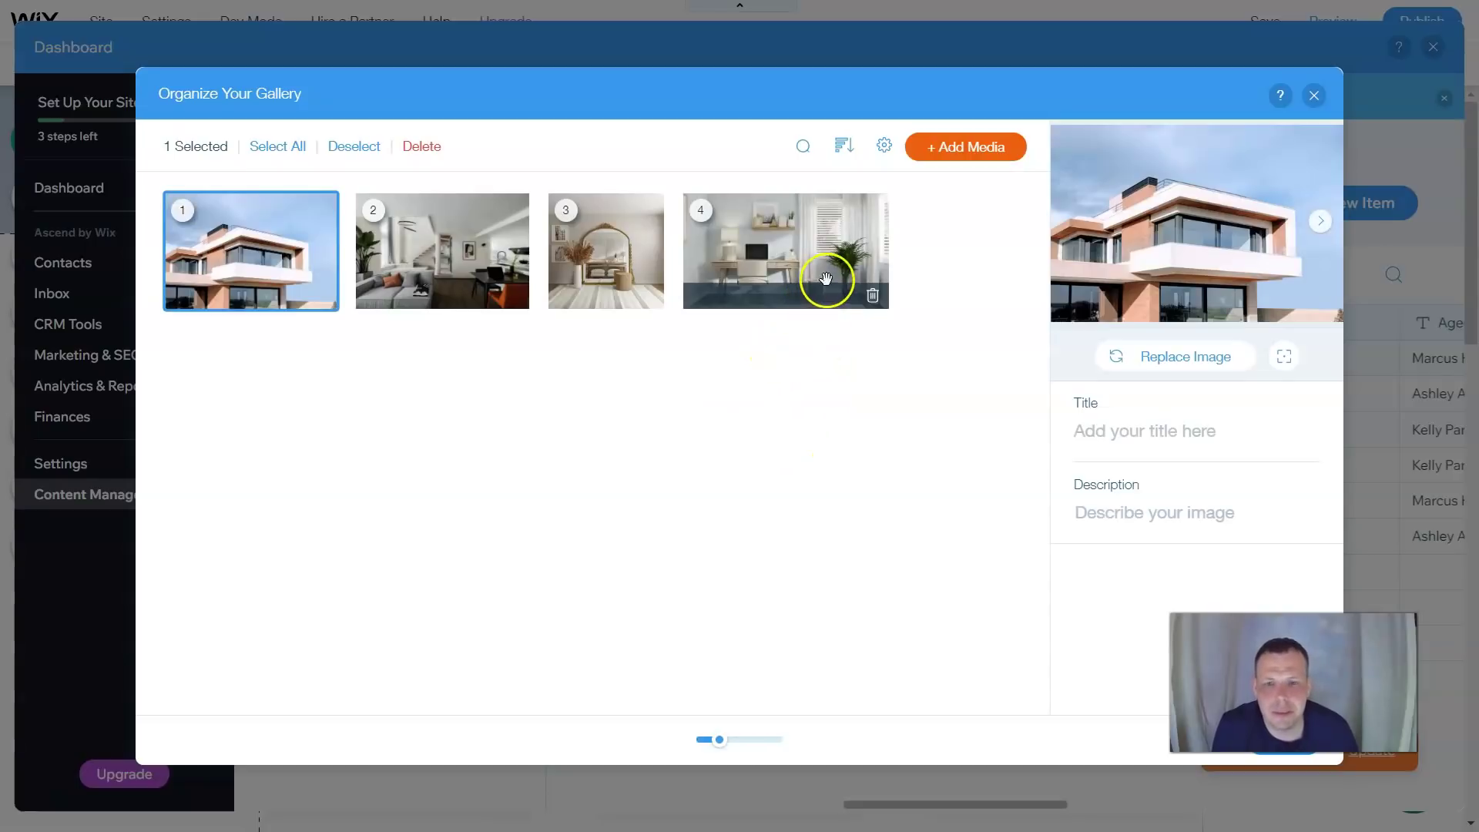
{"action": "left_click_drag", "start_coordinate": [825, 277], "coordinate": [369, 258]}
{"action": "left_click_drag", "start_coordinate": [271, 256], "coordinate": [693, 254]}
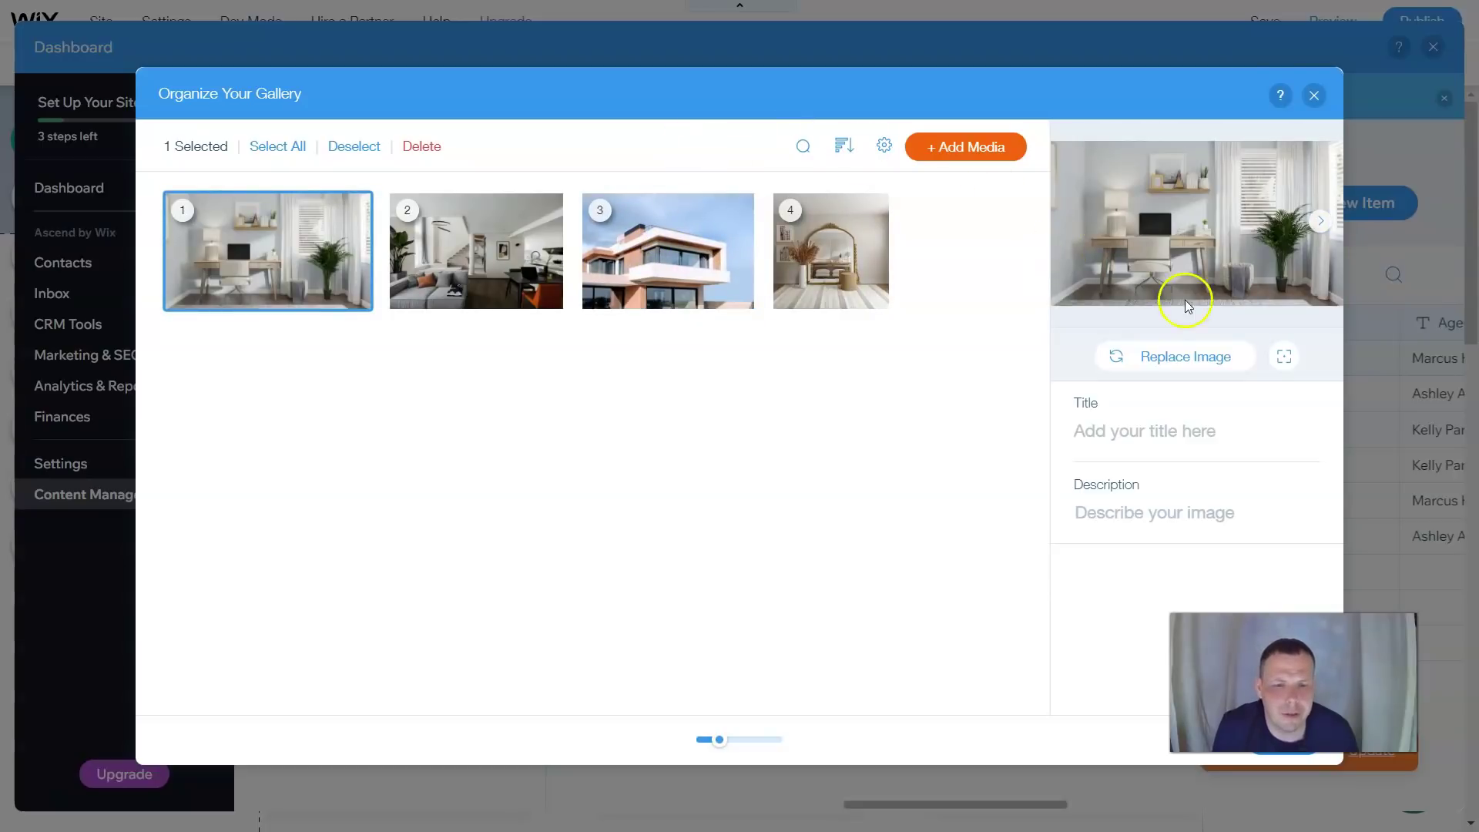
Search Media from Wix for 'house' and add the wooden deck Ecologic House photo to the gallery
{"action": "left_click", "coordinate": [963, 149]}
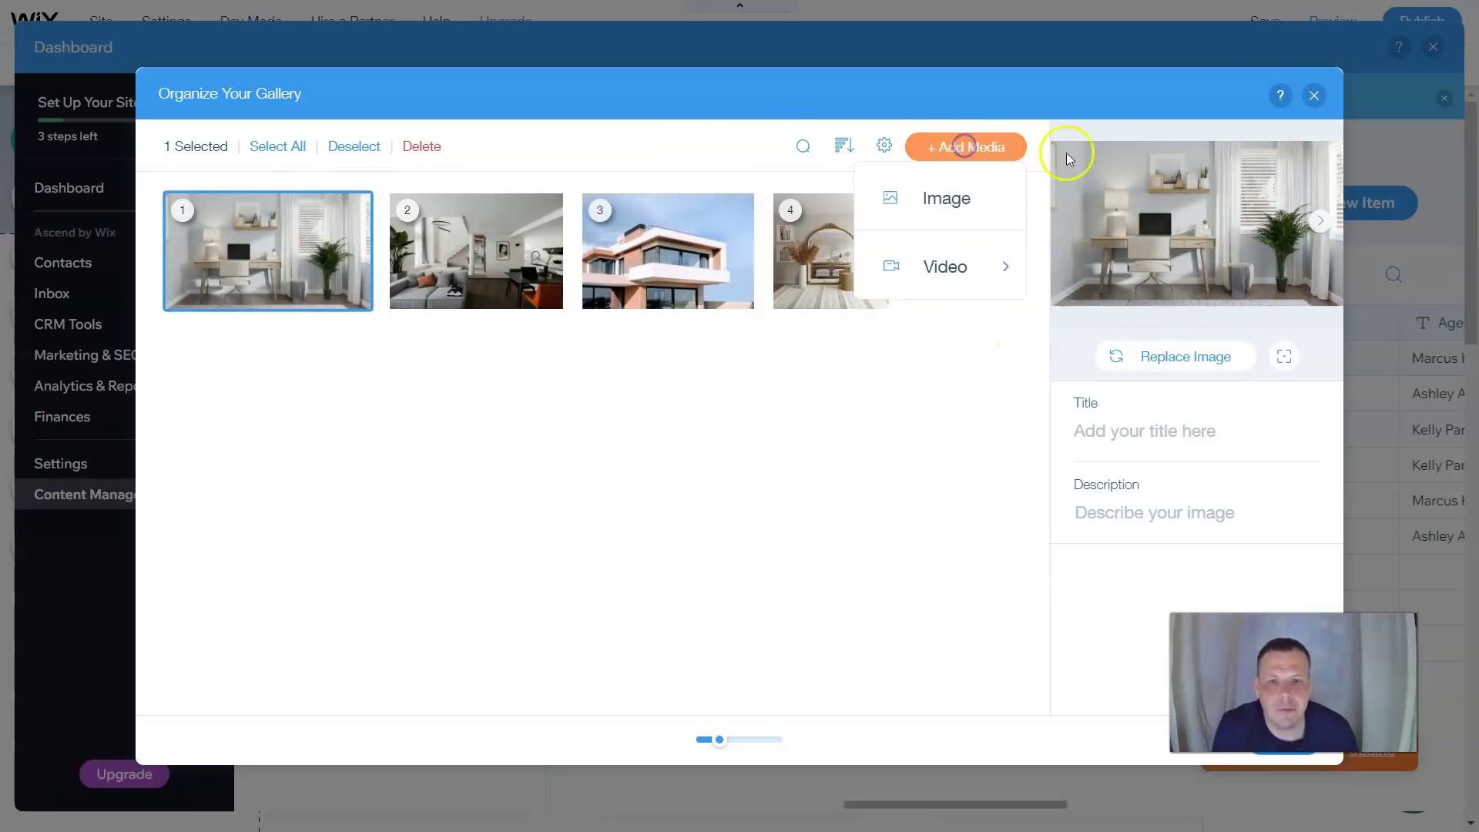
{"action": "left_click", "coordinate": [939, 198]}
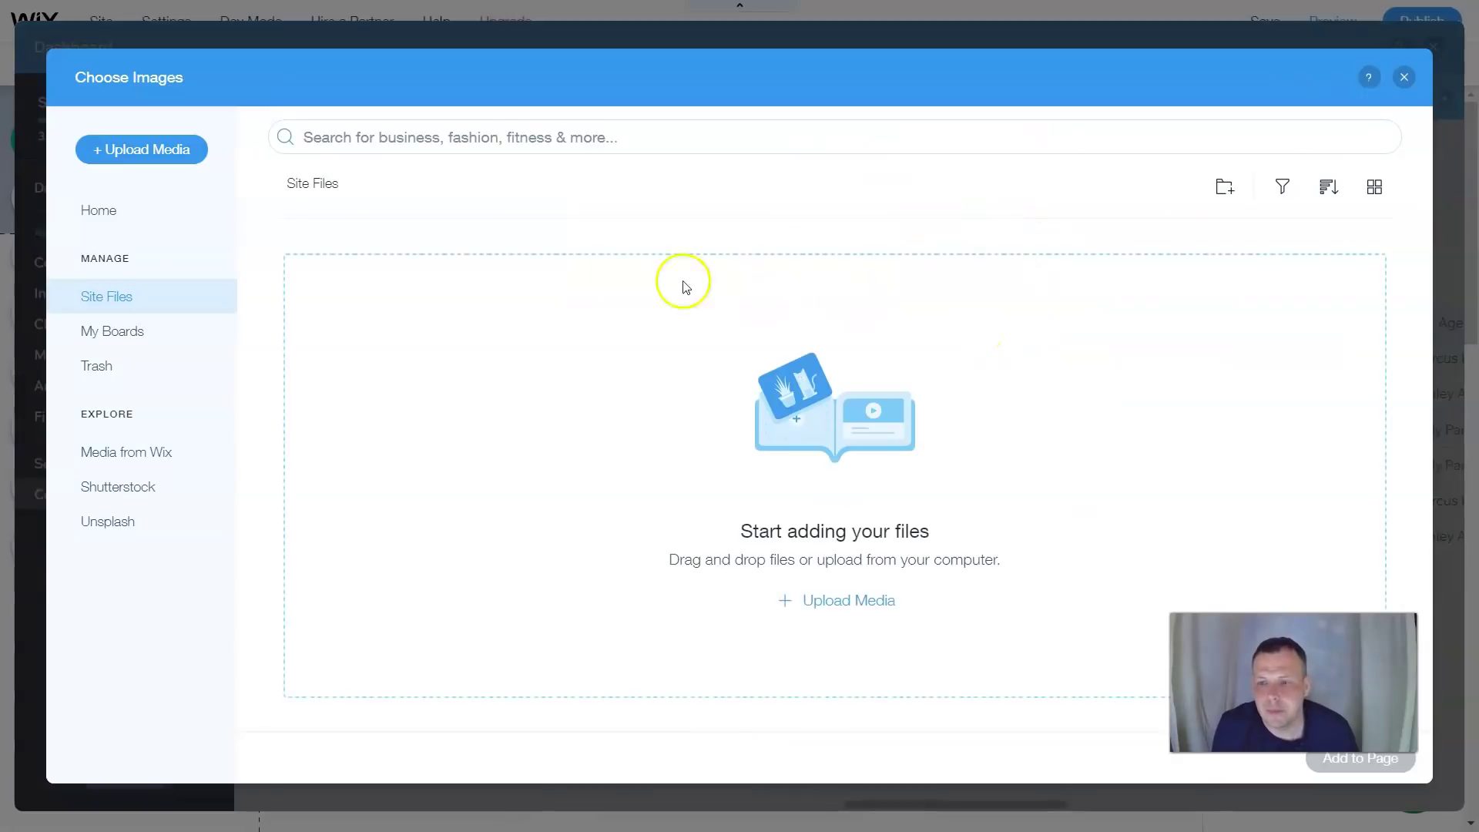
{"action": "left_click", "coordinate": [131, 458]}
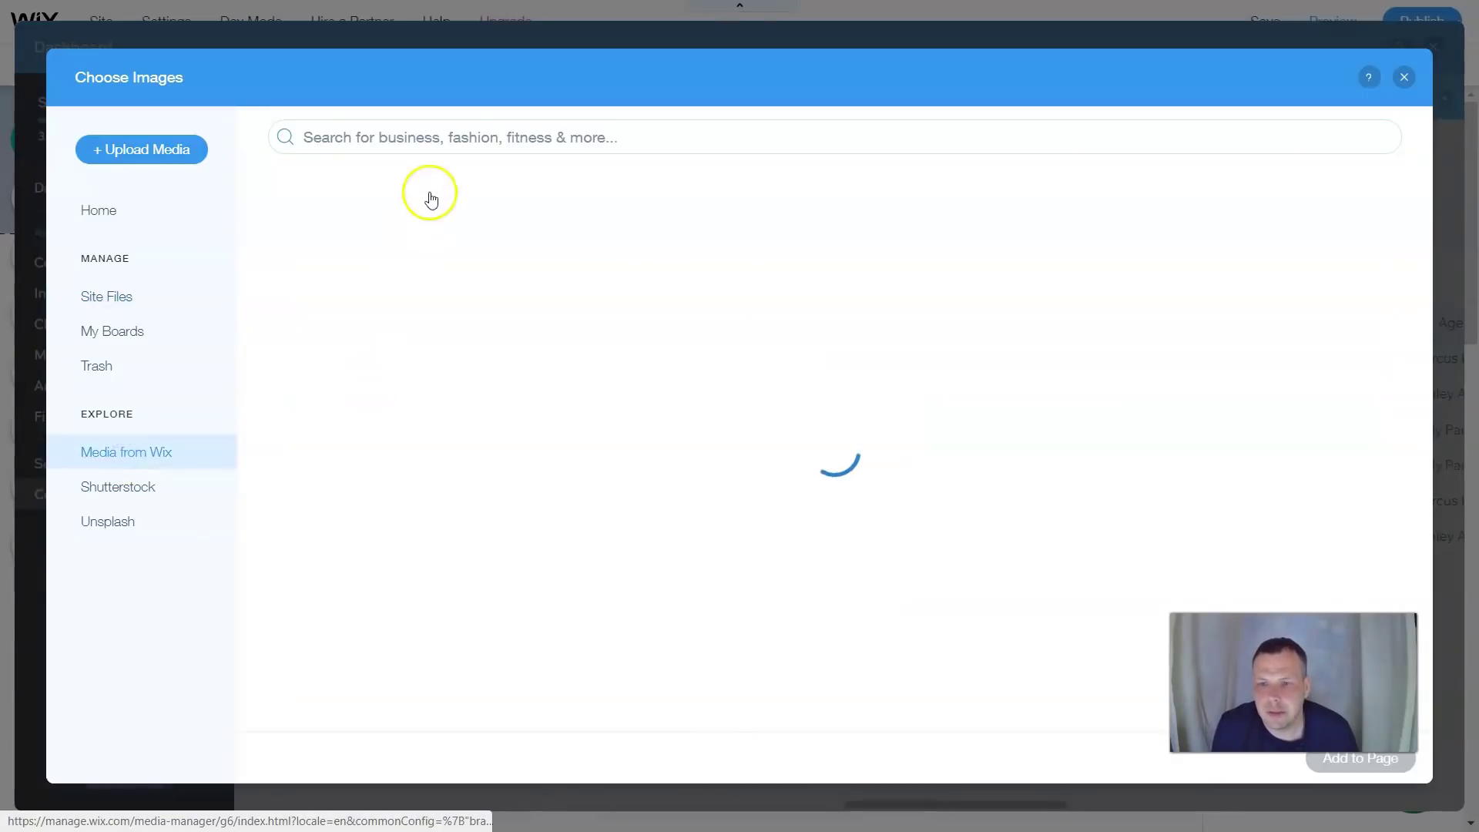
{"action": "left_click", "coordinate": [458, 138]}
{"action": "type", "text": "h"}
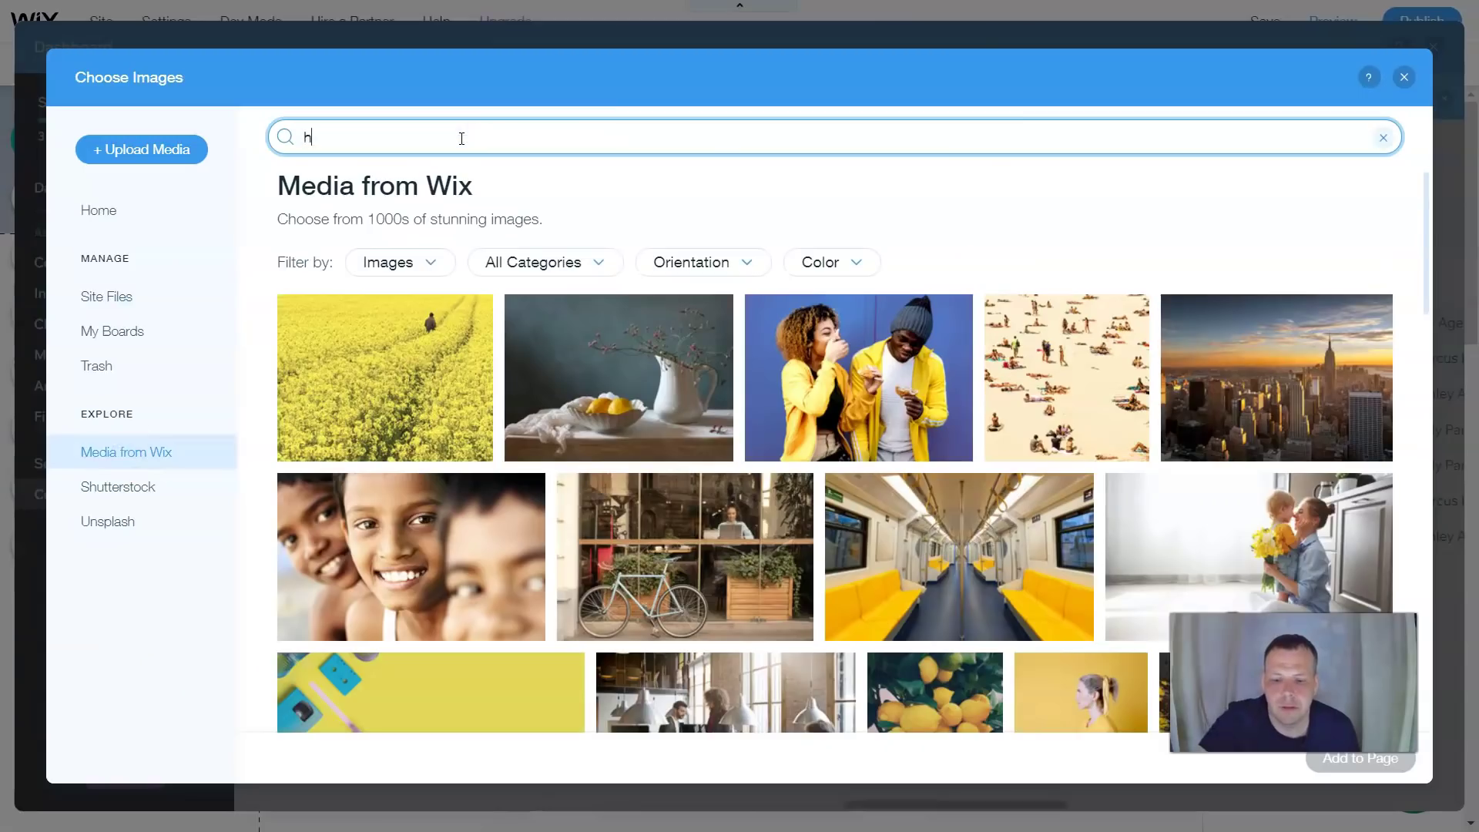
{"action": "type", "text": "ouse"}
{"action": "key", "text": "Return"}
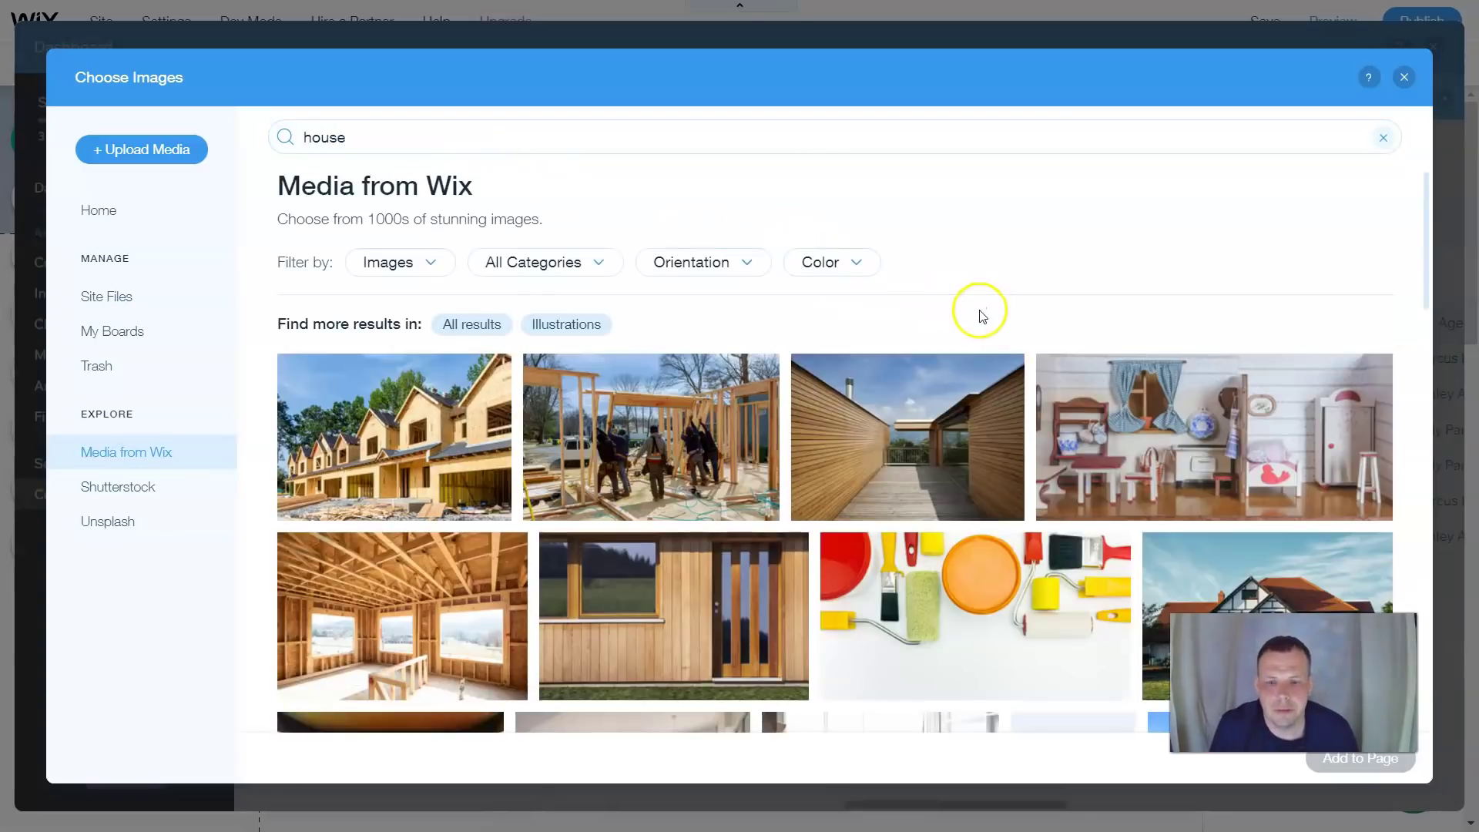
{"action": "left_click", "coordinate": [882, 462]}
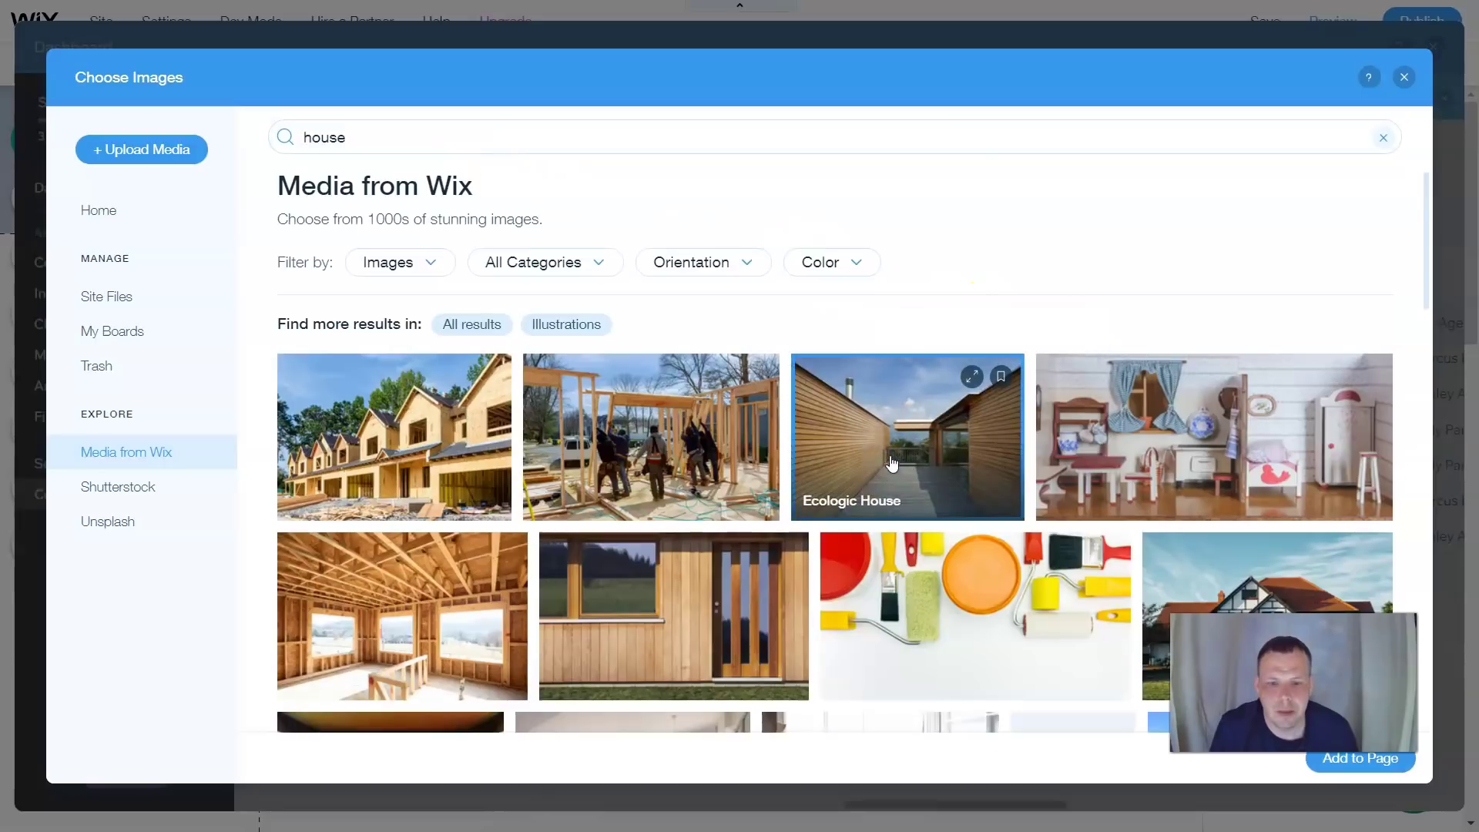
{"action": "left_click", "coordinate": [1344, 759]}
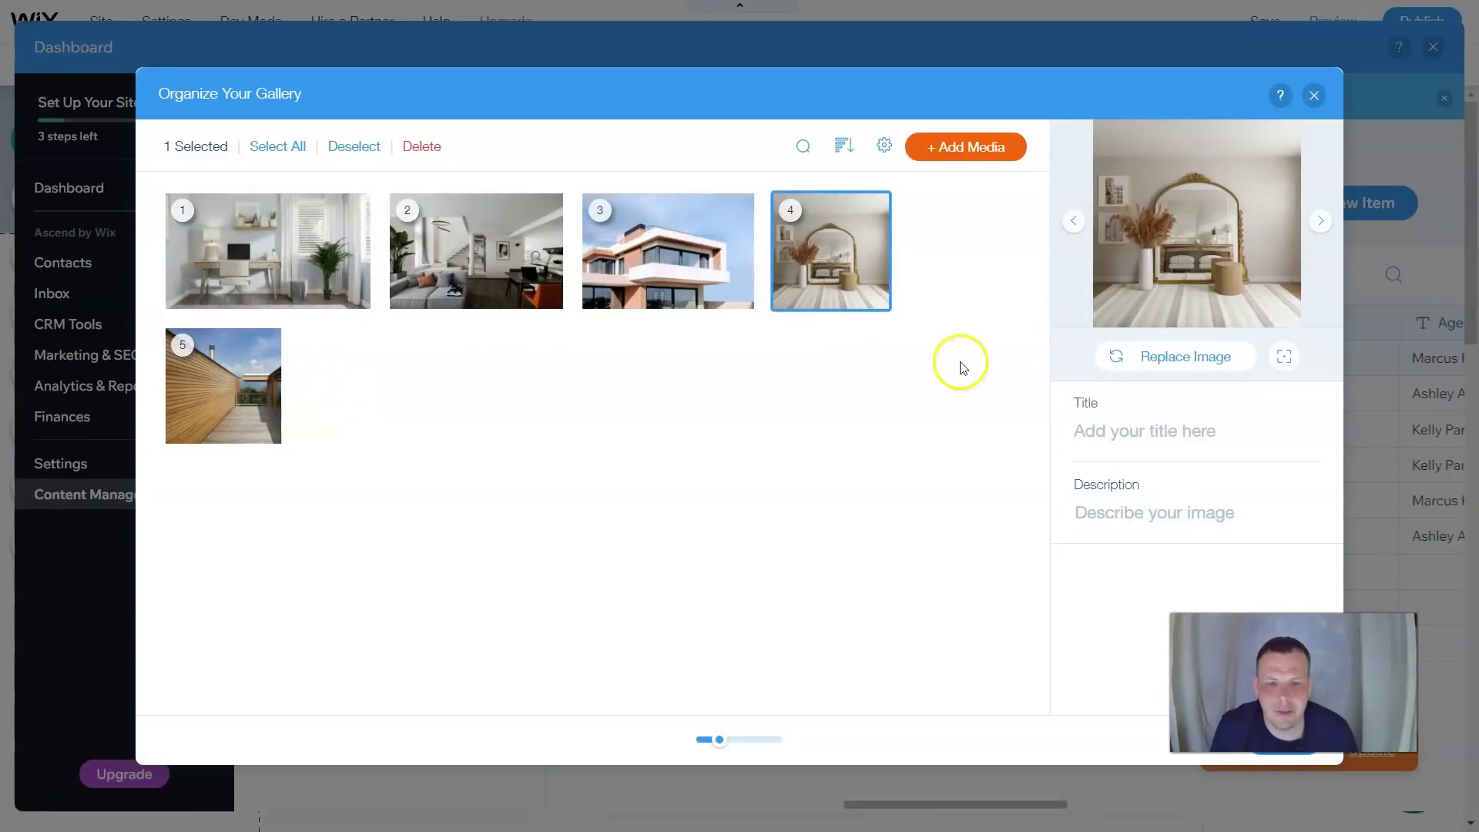
Give the fourth photo the title 'Wonderful' and the description 'Your perfect home is waiting', then save the gallery
{"action": "left_click", "coordinate": [1207, 433]}
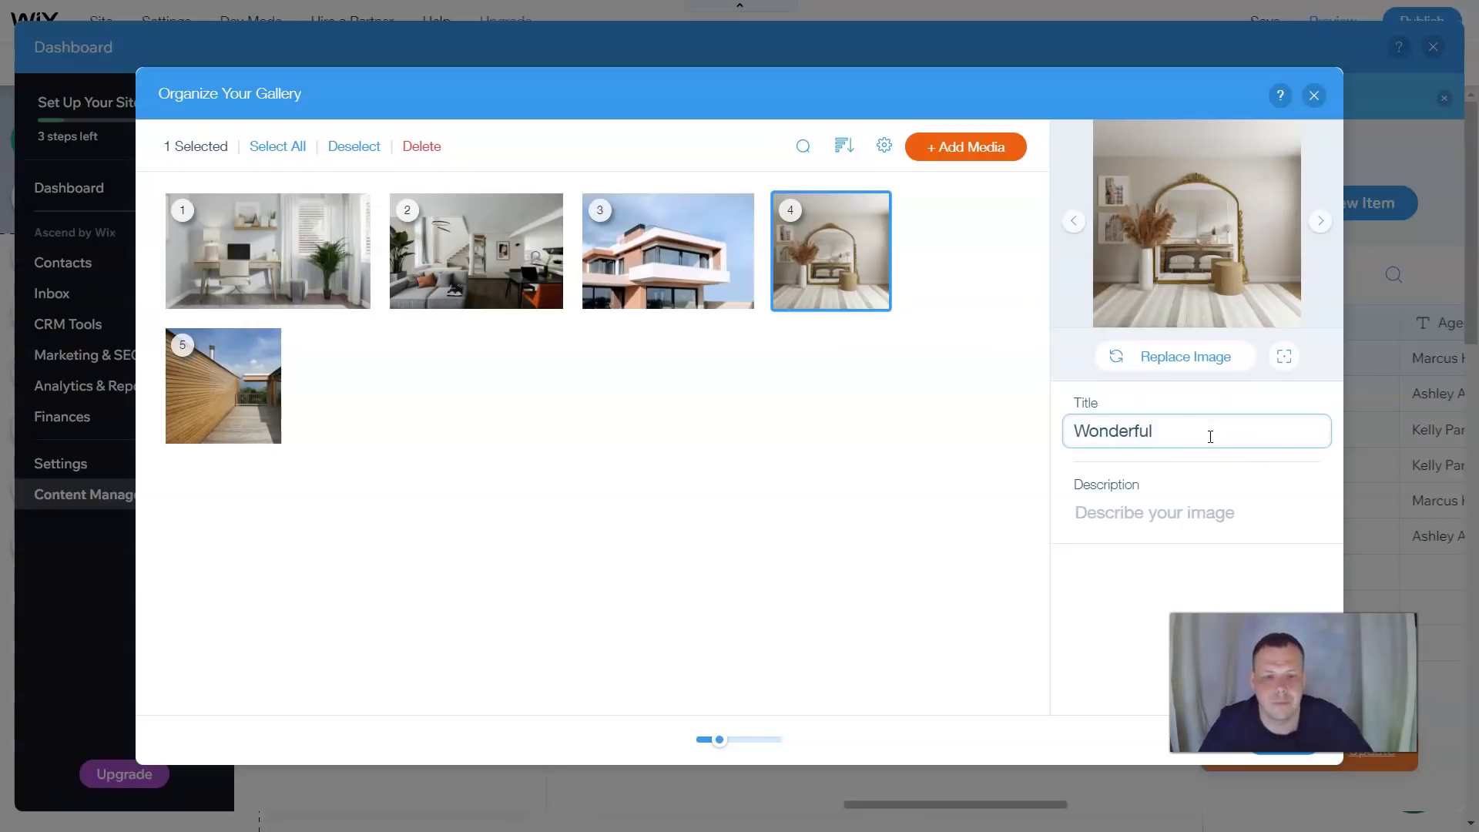
{"action": "left_click", "coordinate": [1142, 523]}
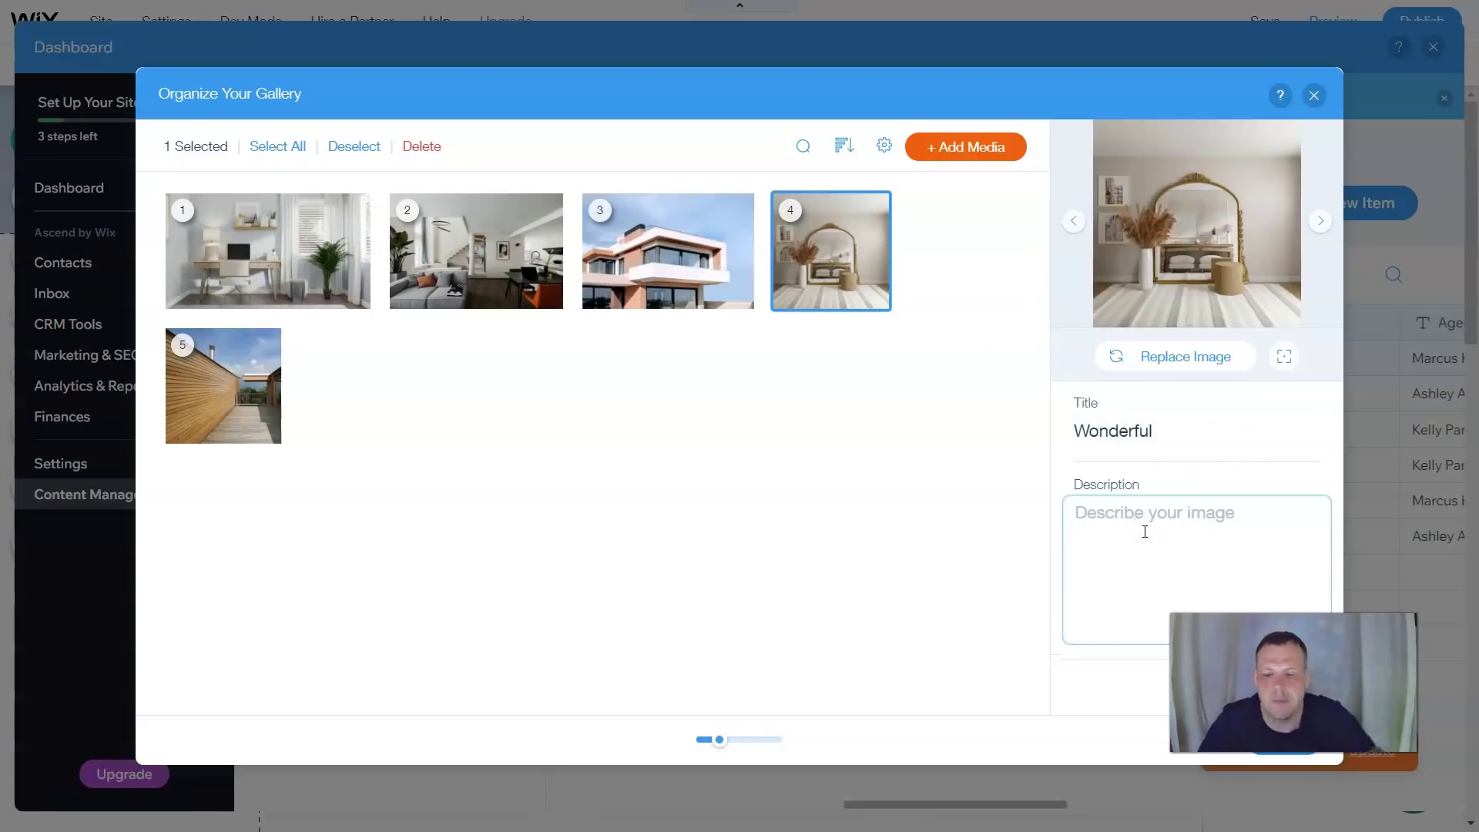
{"action": "type", "text": "Your perfect home is waiting"}
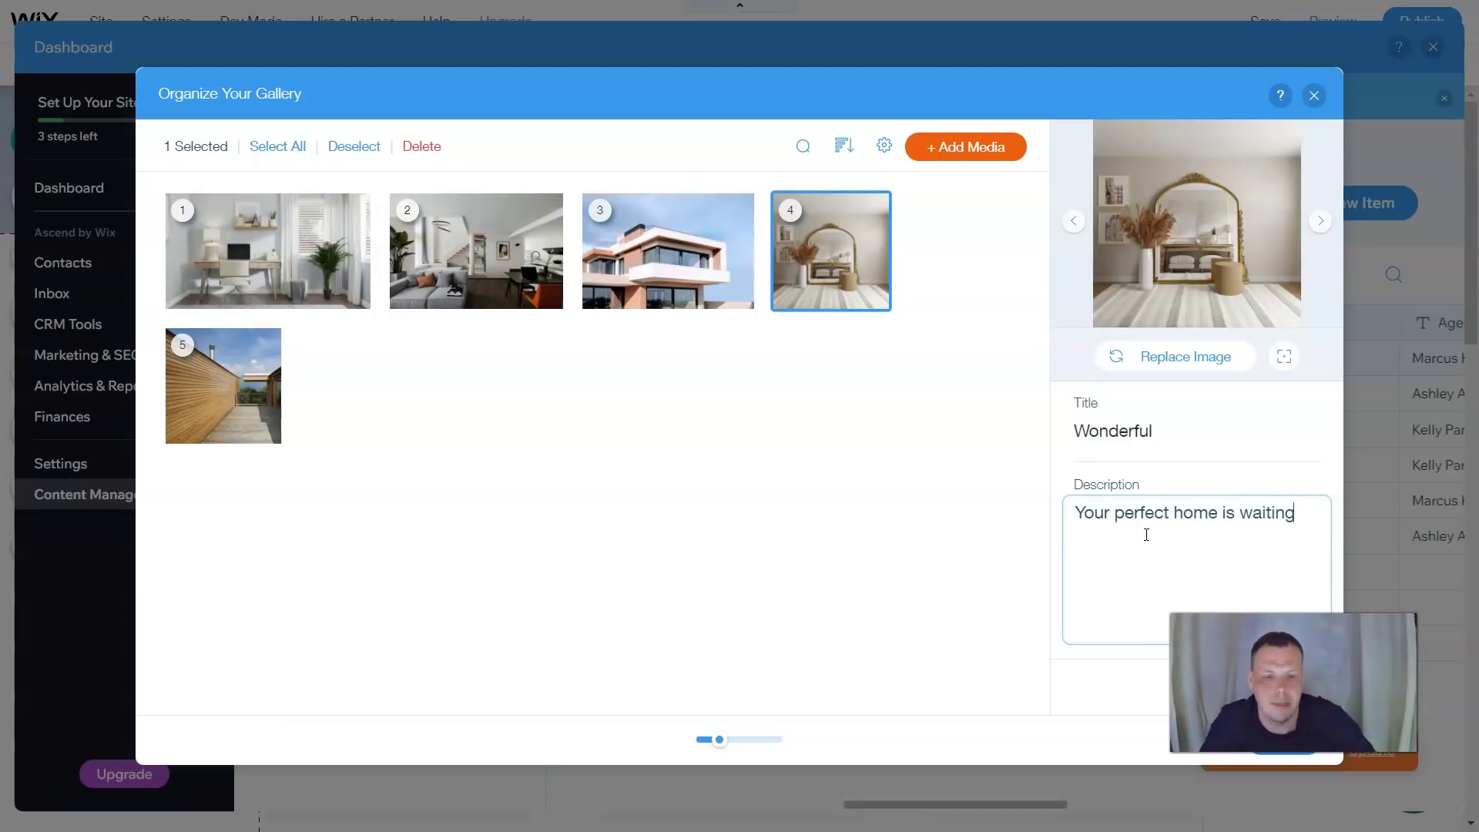
{"action": "left_click", "coordinate": [1243, 586]}
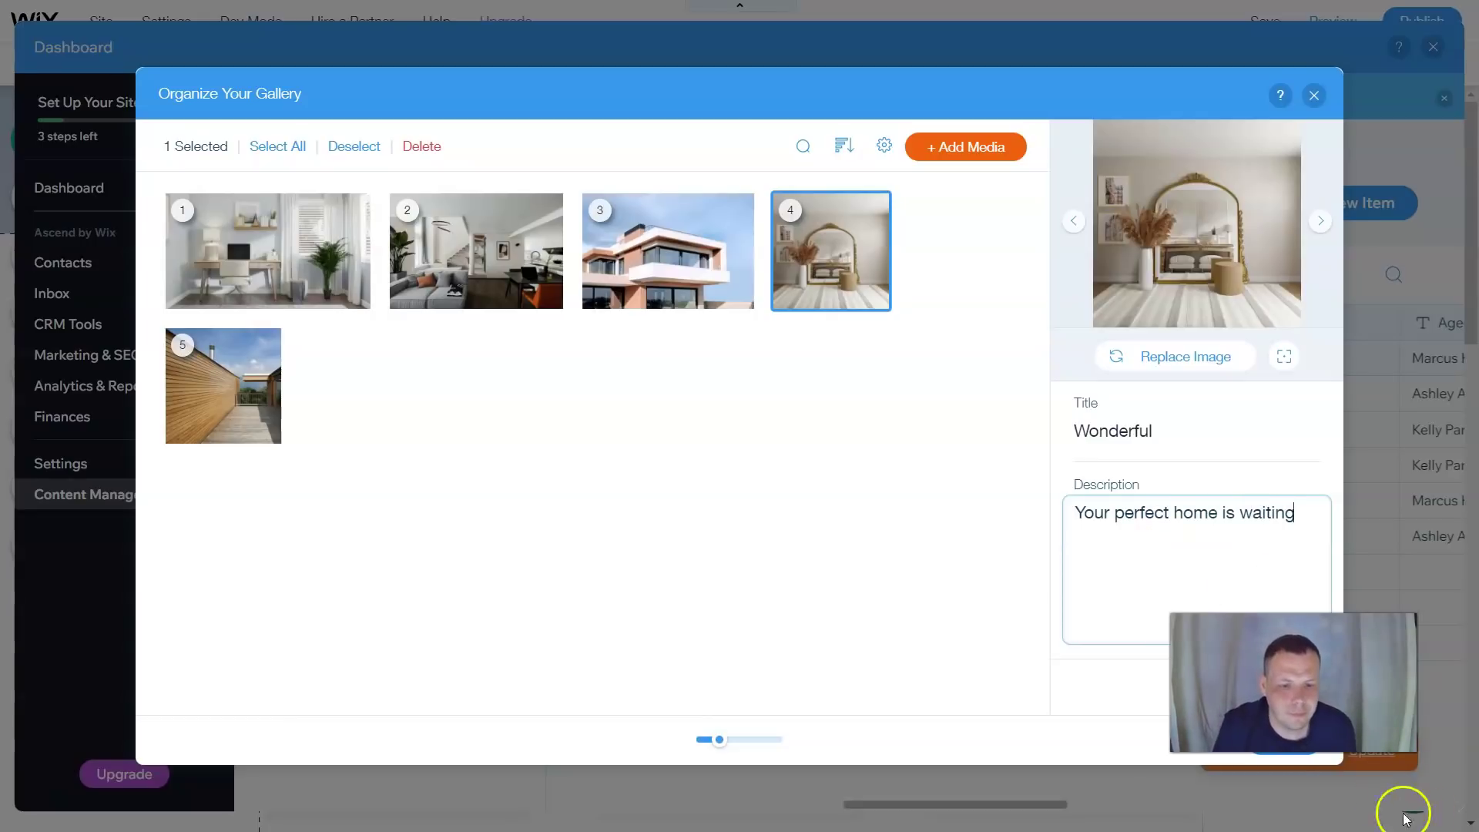
{"action": "left_click", "coordinate": [1294, 758]}
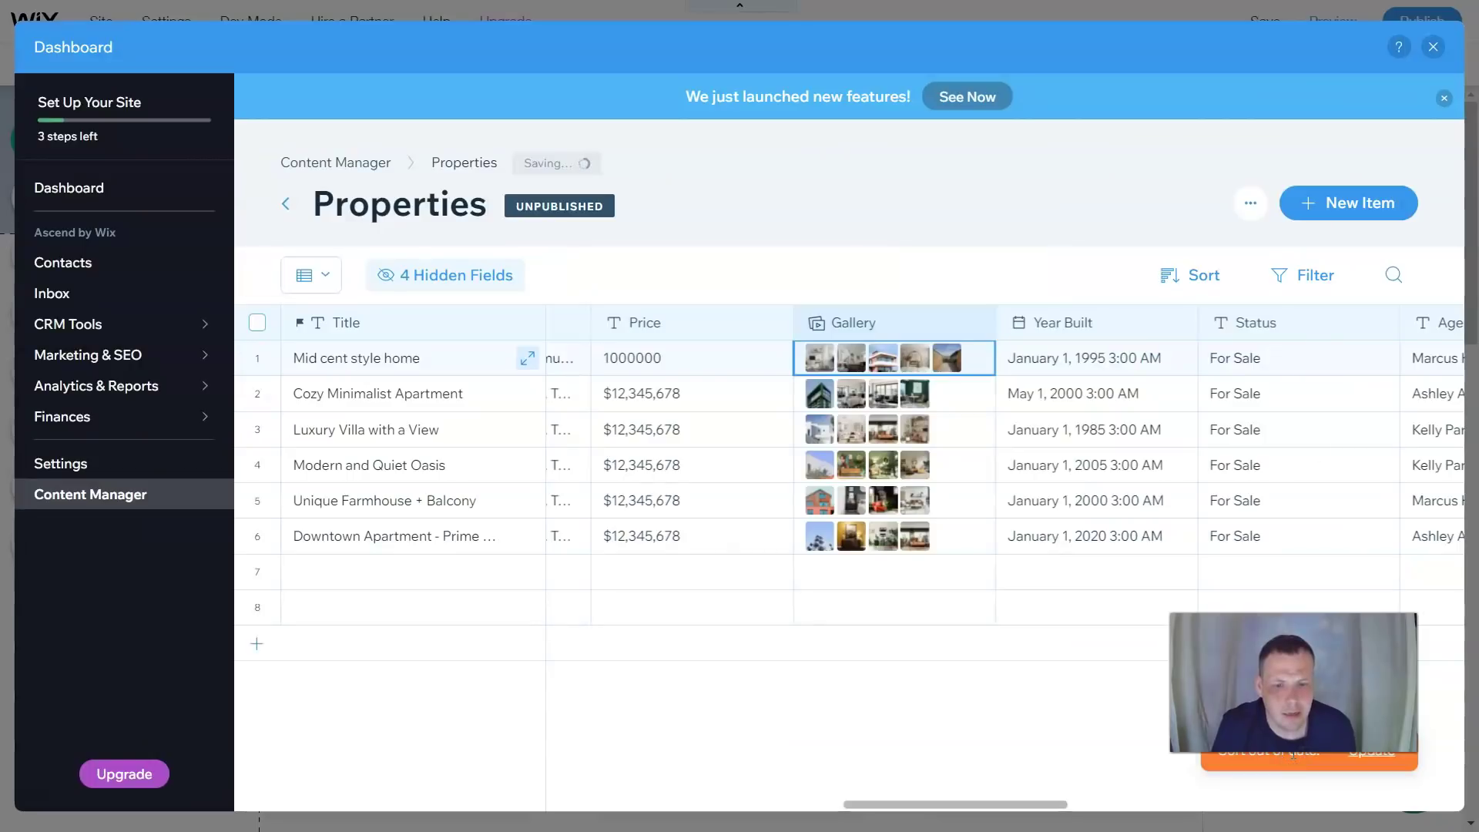
{"action": "left_click", "coordinate": [956, 382]}
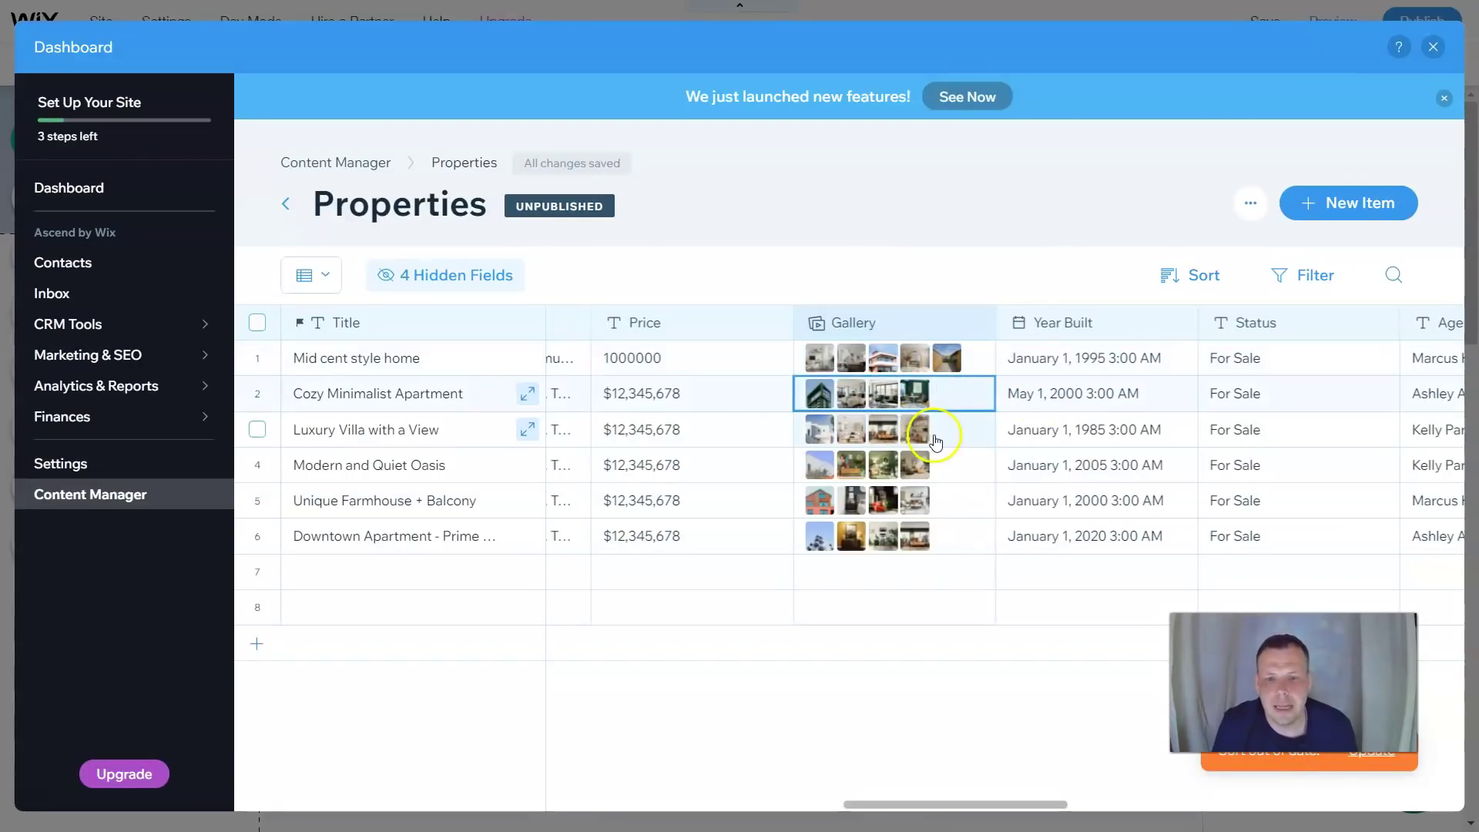
{"action": "left_click", "coordinate": [928, 433]}
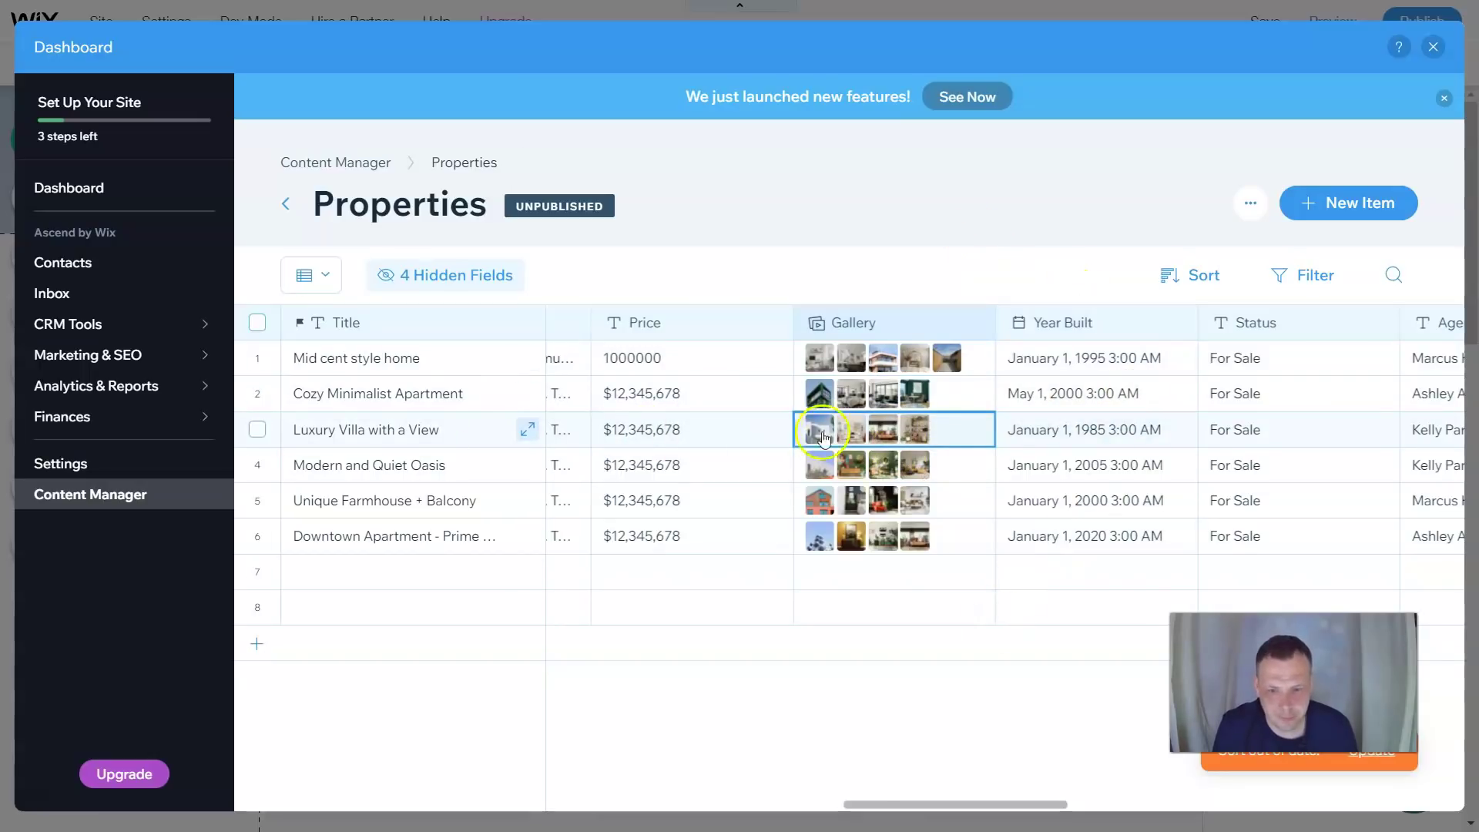
{"action": "left_click", "coordinate": [967, 463]}
Open the photo manager for the Cozy Minimalist Apartment's gallery
{"action": "left_click", "coordinate": [952, 510]}
{"action": "left_click", "coordinate": [935, 395]}
{"action": "left_click", "coordinate": [954, 395]}
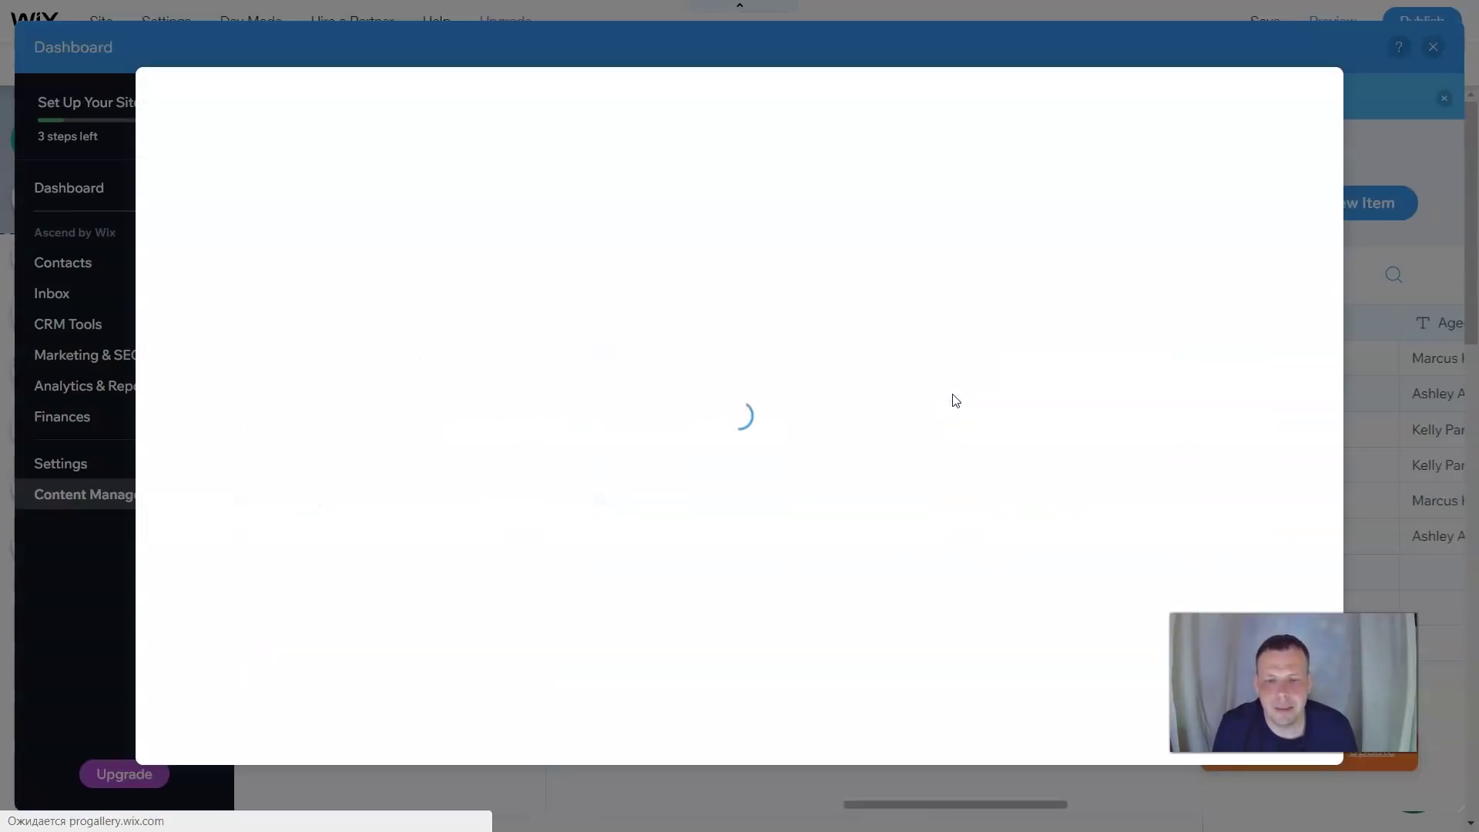
{"action": "left_click", "coordinate": [963, 401]}
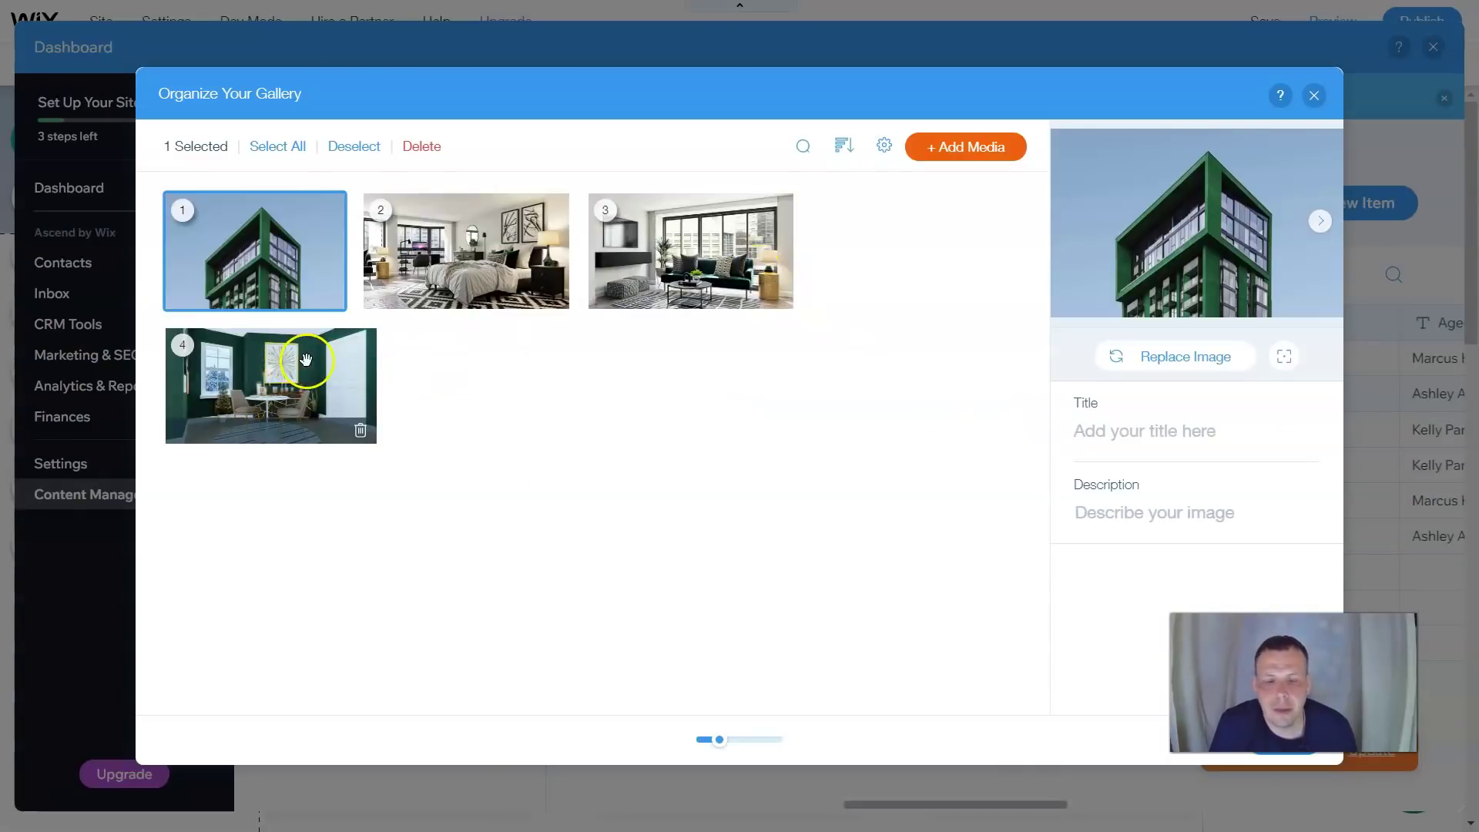
{"action": "left_click", "coordinate": [297, 147]}
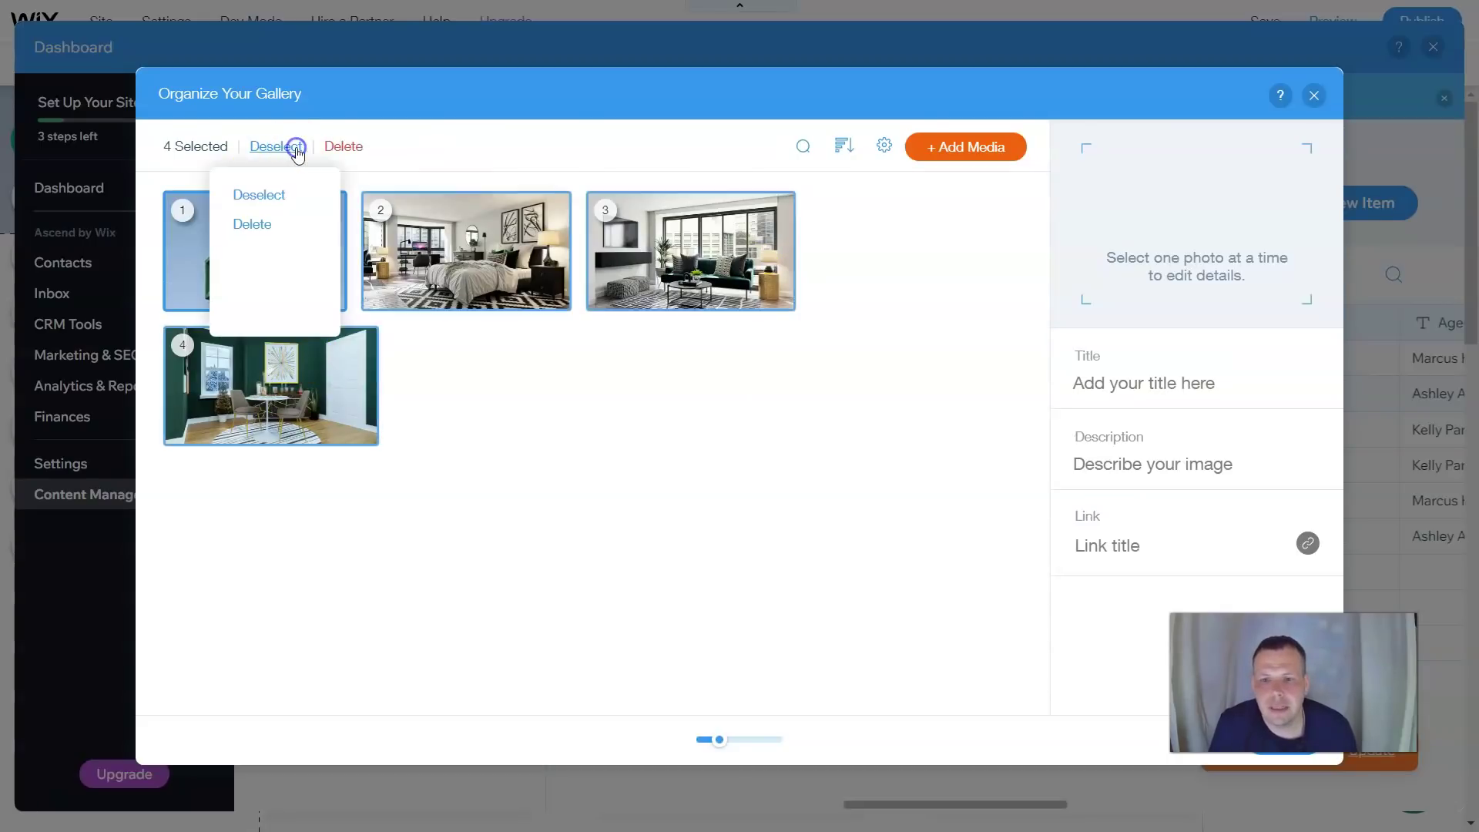
{"action": "left_click", "coordinate": [521, 391]}
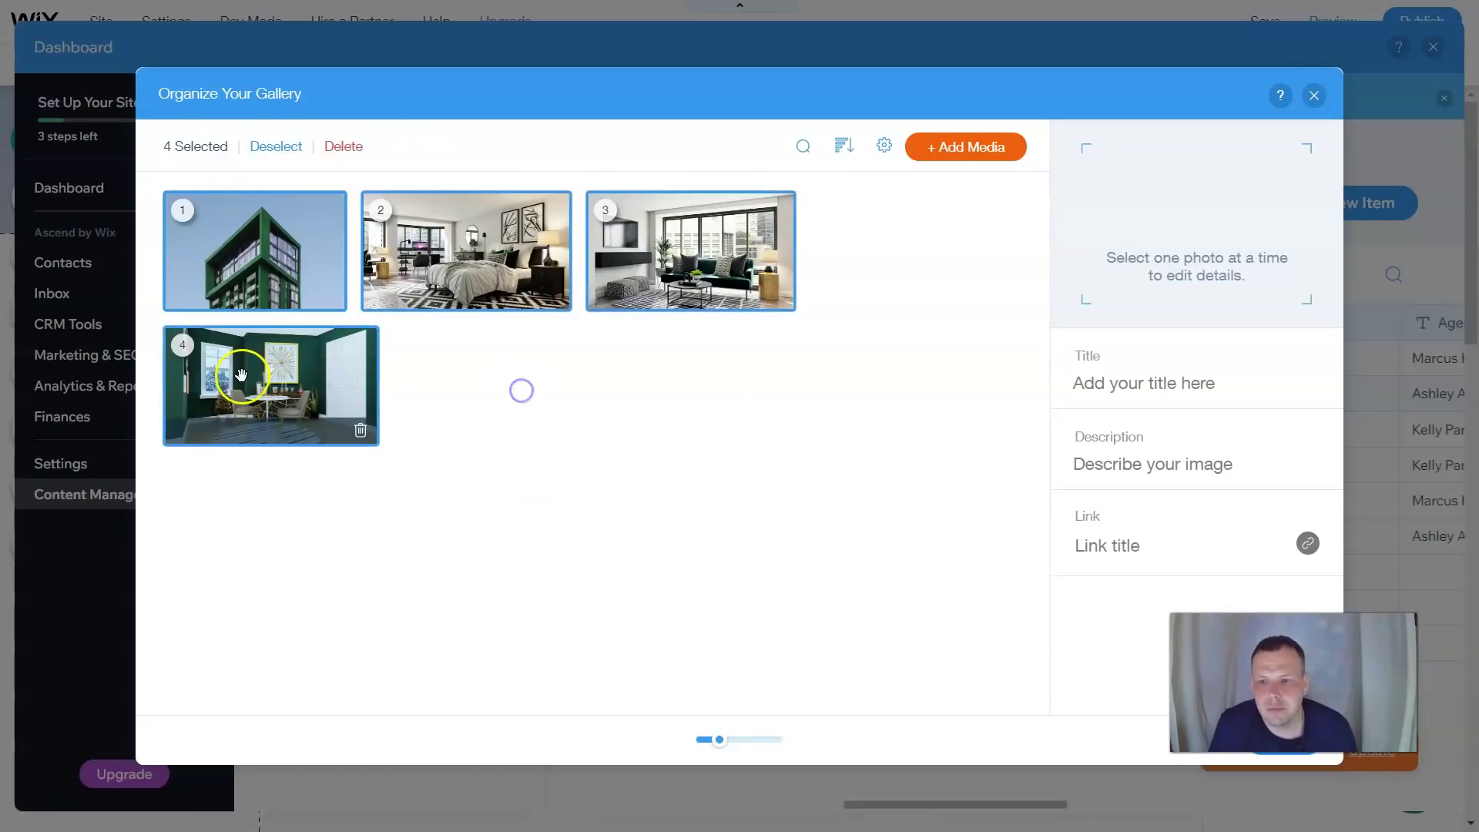
Delete the building photo, then the three remaining images, and return to the table
{"action": "left_click", "coordinate": [258, 378]}
{"action": "left_click", "coordinate": [609, 241]}
{"action": "left_click", "coordinate": [485, 257]}
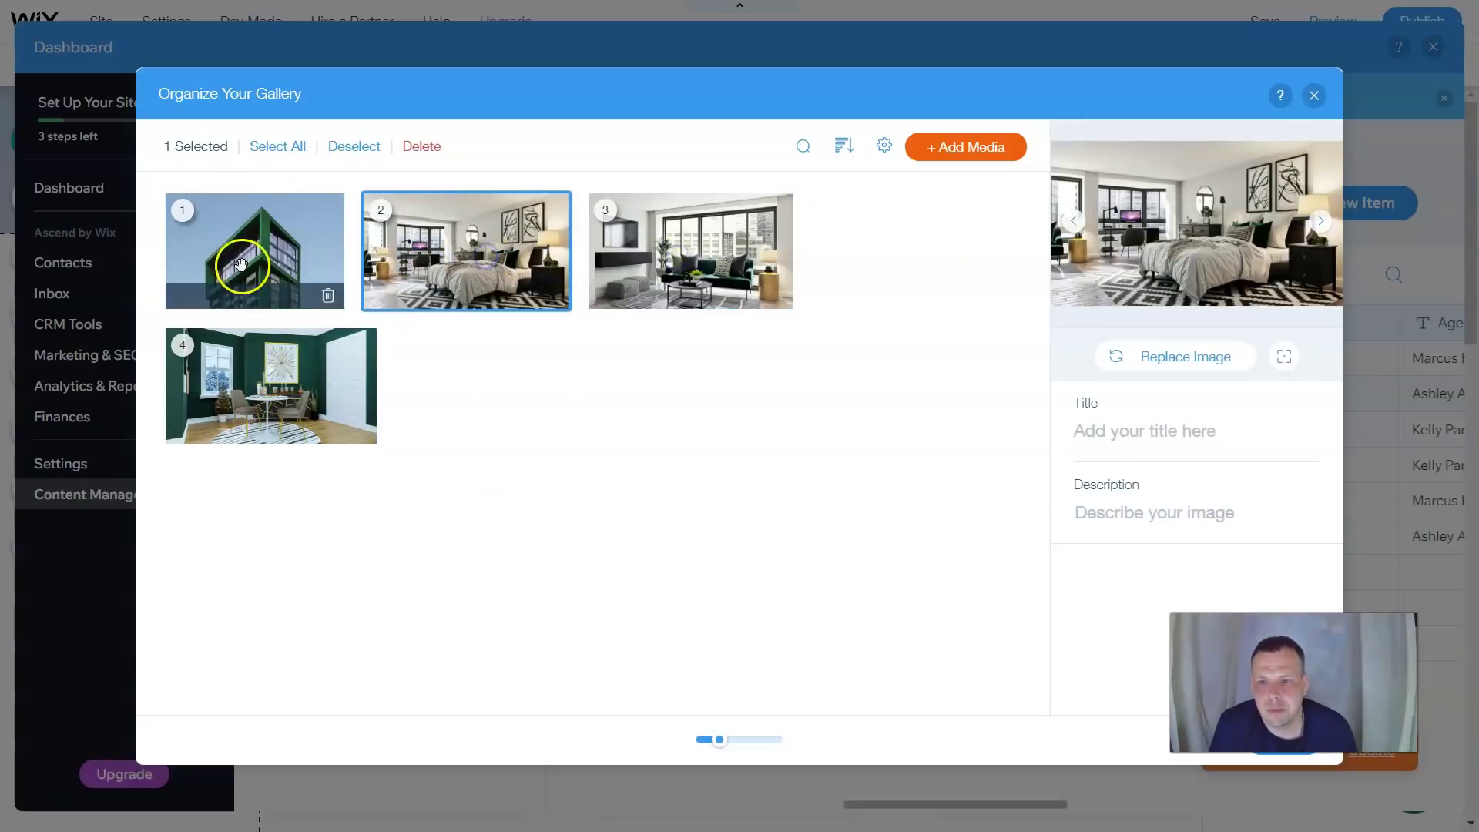
{"action": "left_click", "coordinate": [244, 265]}
{"action": "left_click", "coordinate": [420, 148]}
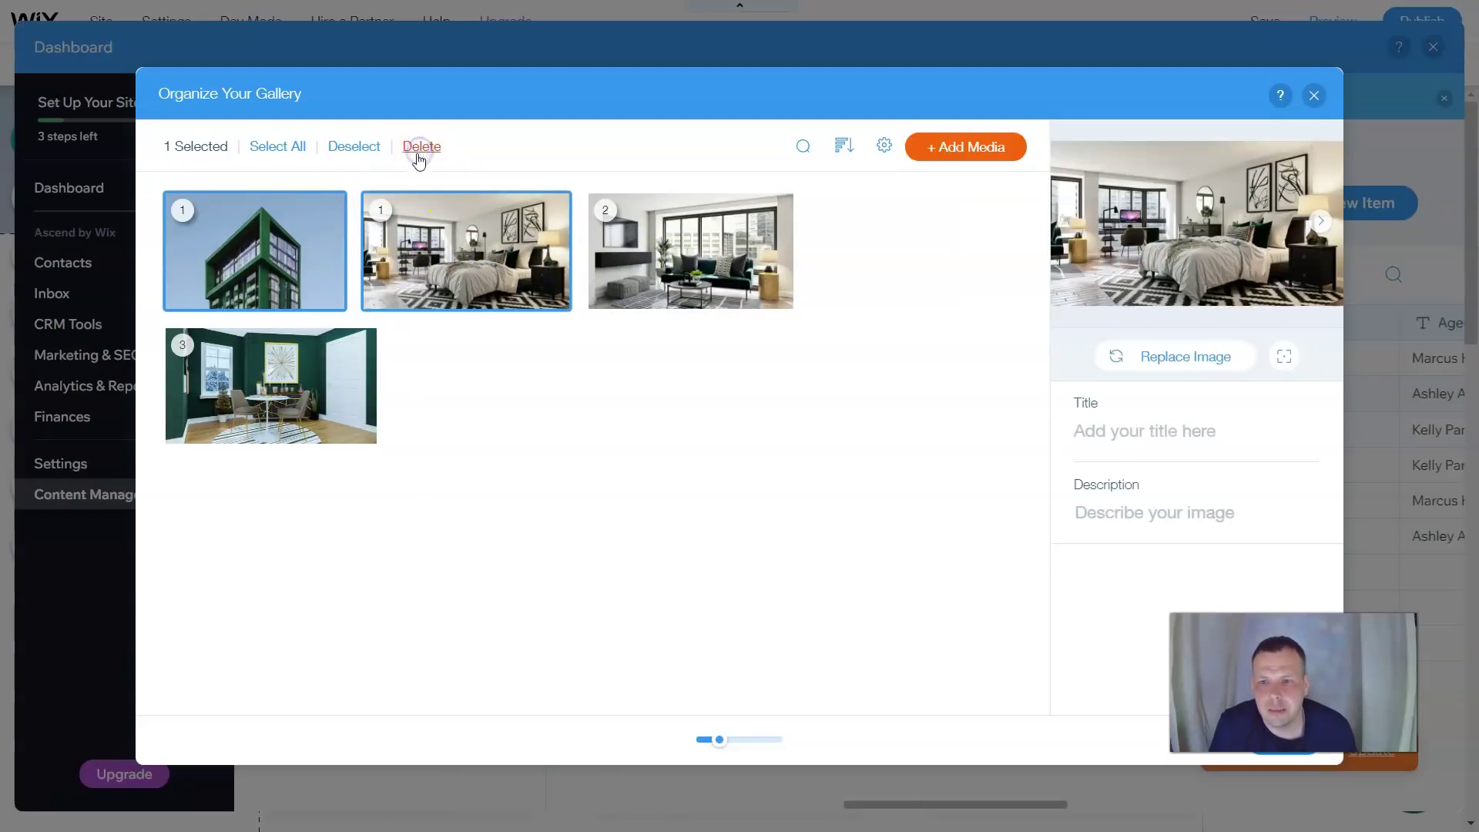
{"action": "left_click", "coordinate": [276, 148]}
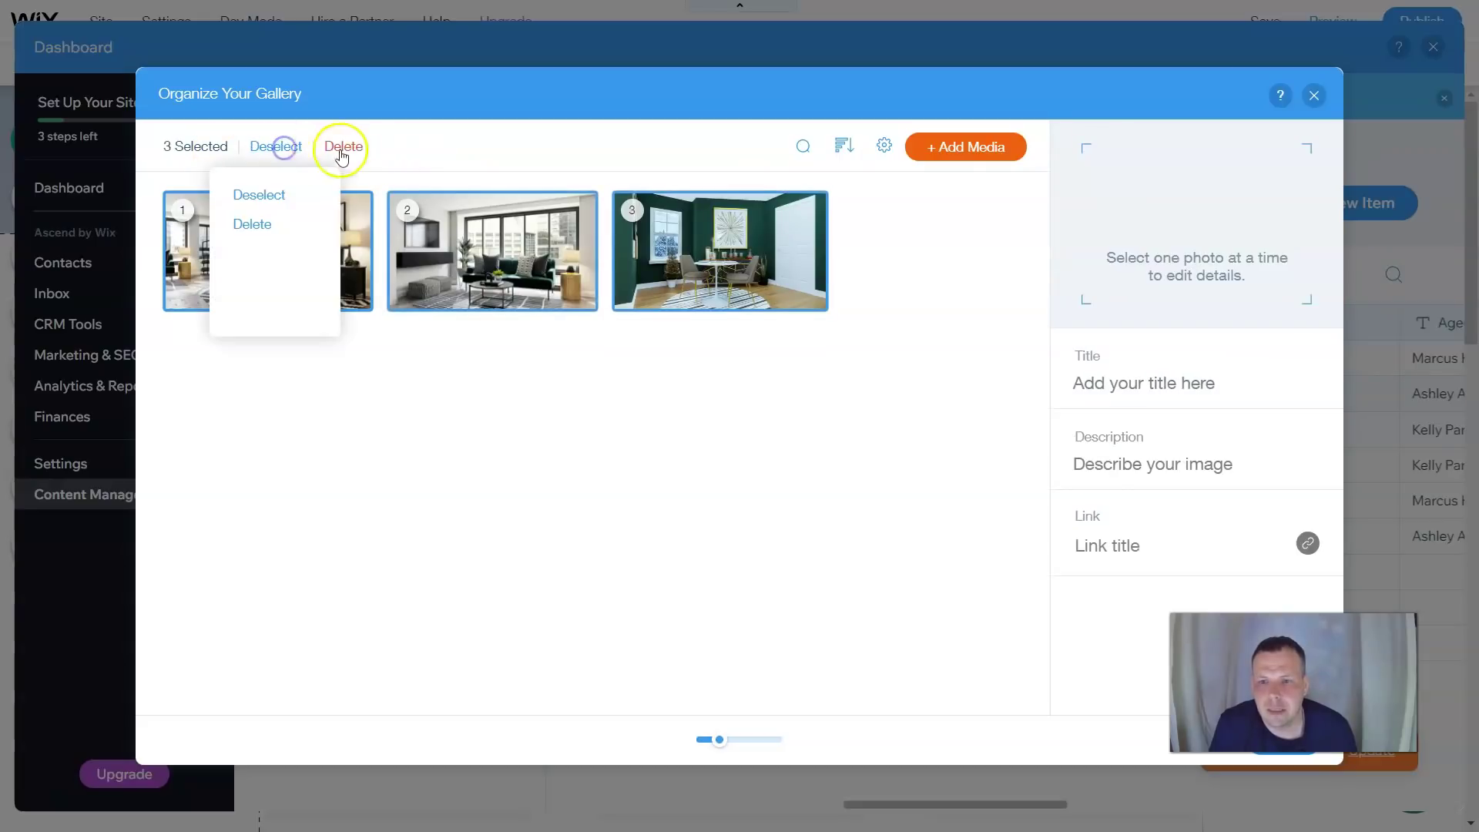
{"action": "left_click", "coordinate": [354, 148]}
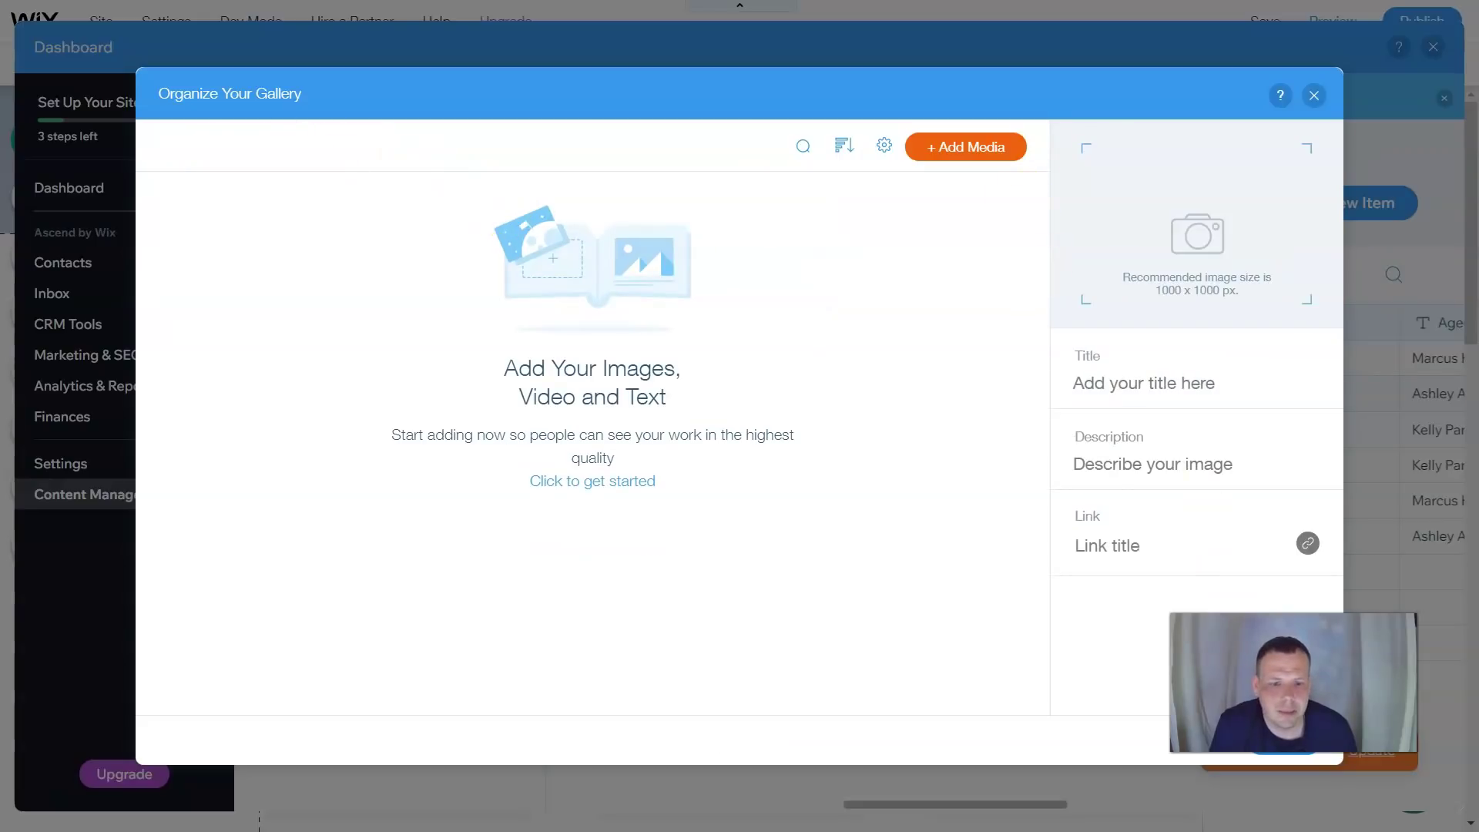
{"action": "left_click", "coordinate": [1279, 755]}
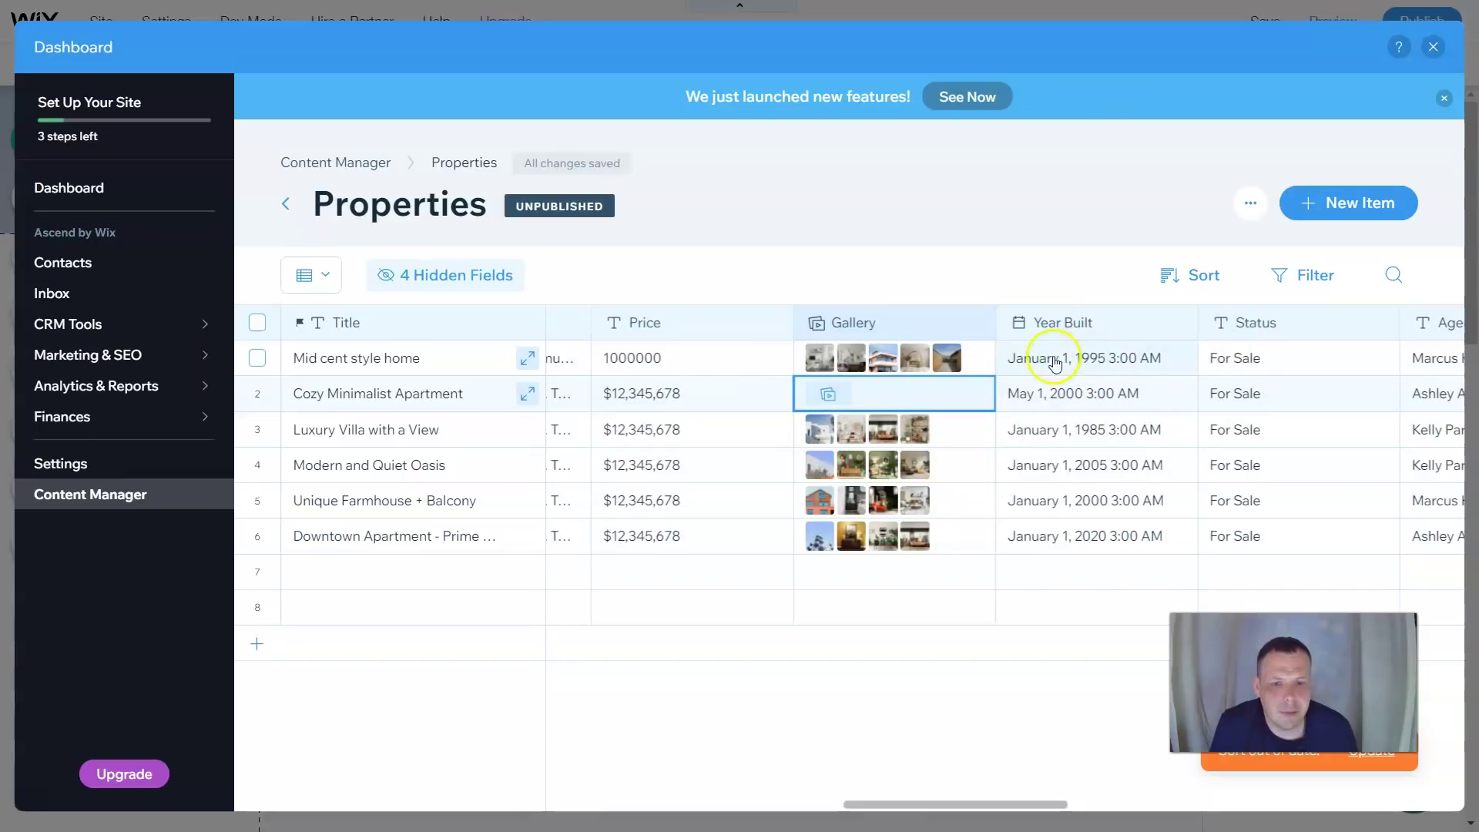
Edit the year in row 1's Year Built date field from 1995 to 1992
{"action": "double_click", "coordinate": [1103, 366]}
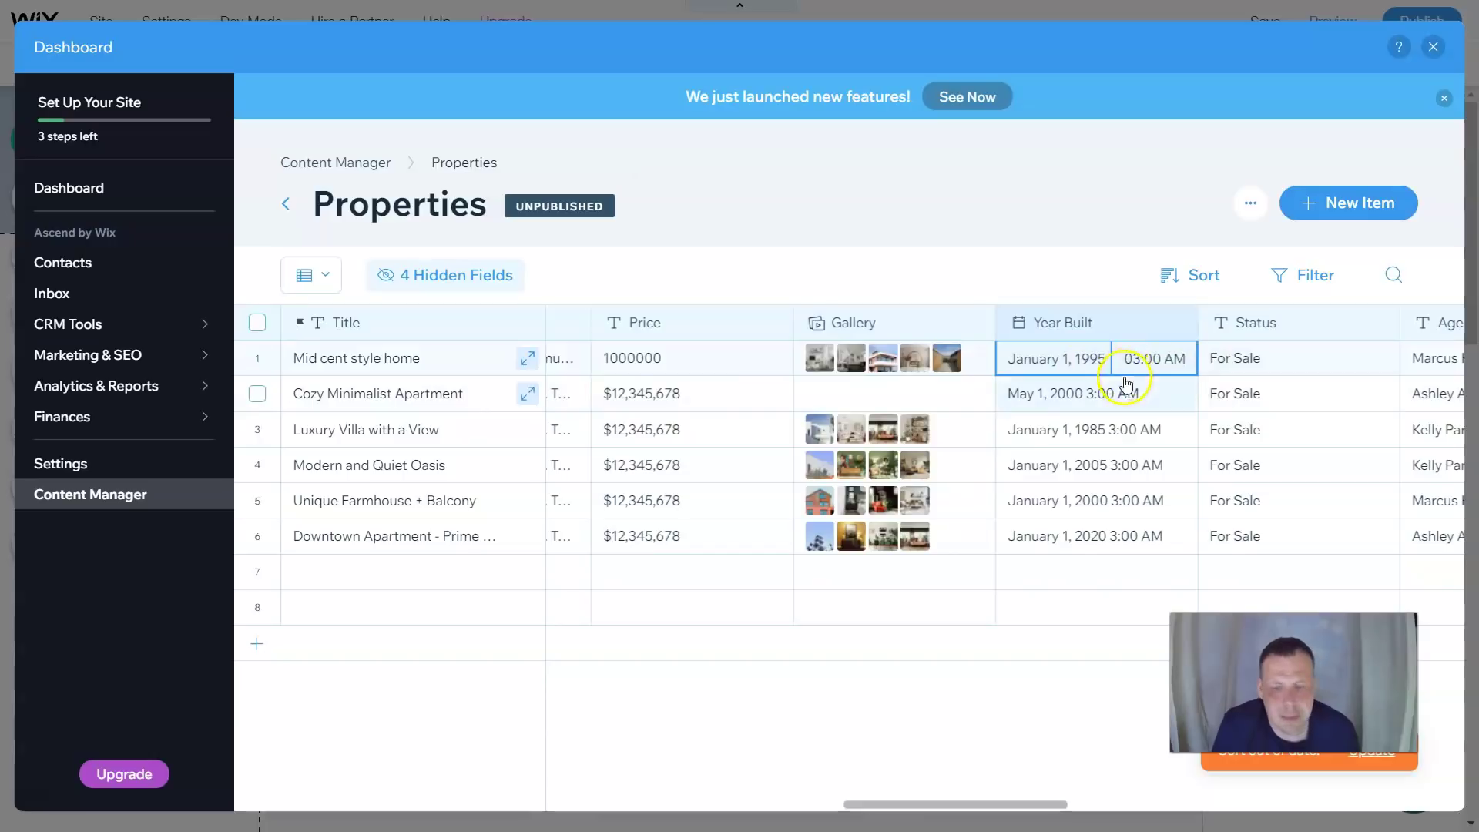
{"action": "left_click", "coordinate": [1164, 358]}
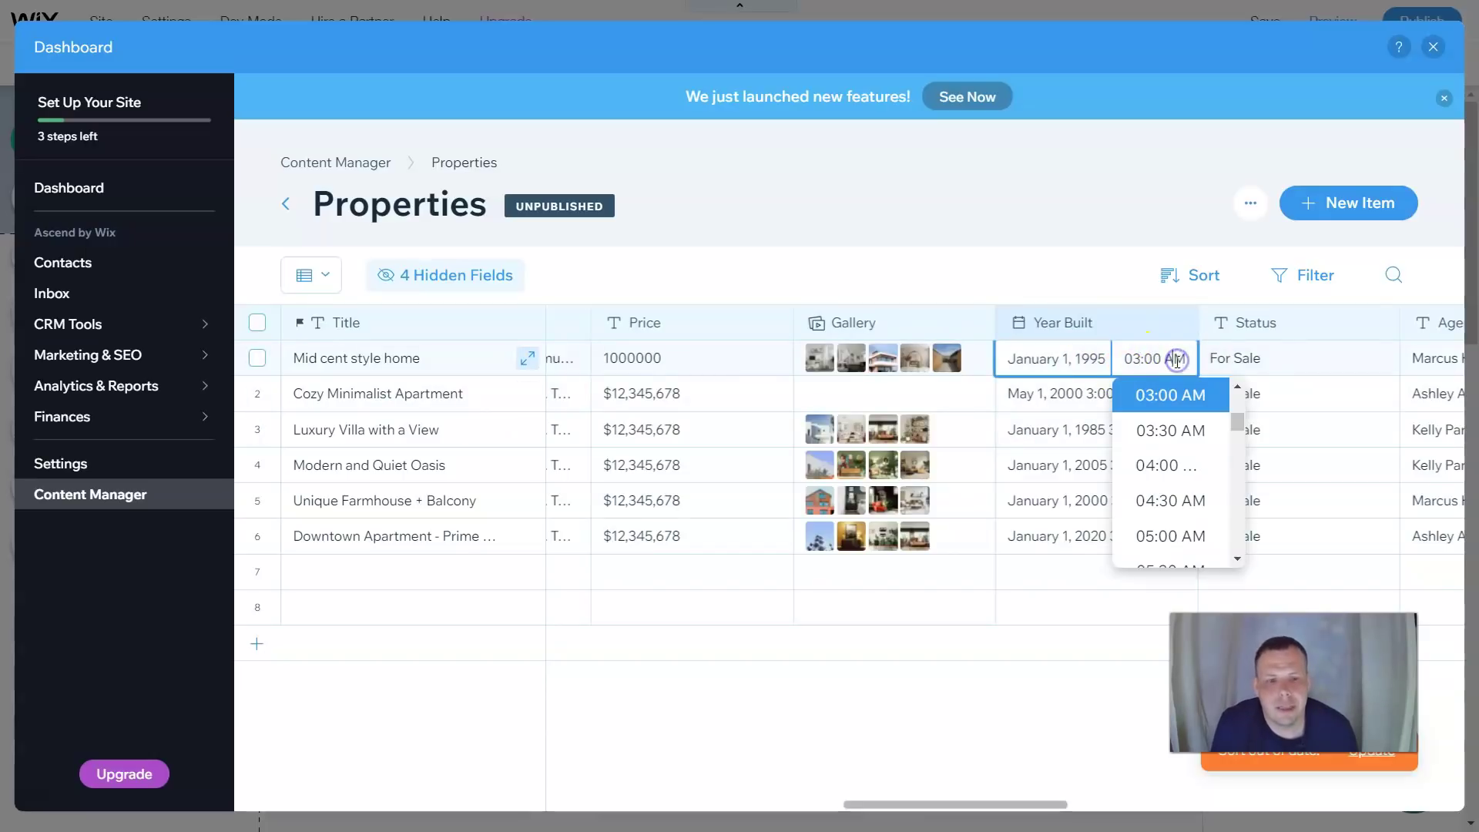
{"action": "left_click", "coordinate": [1092, 356]}
{"action": "left_click", "coordinate": [1105, 359]}
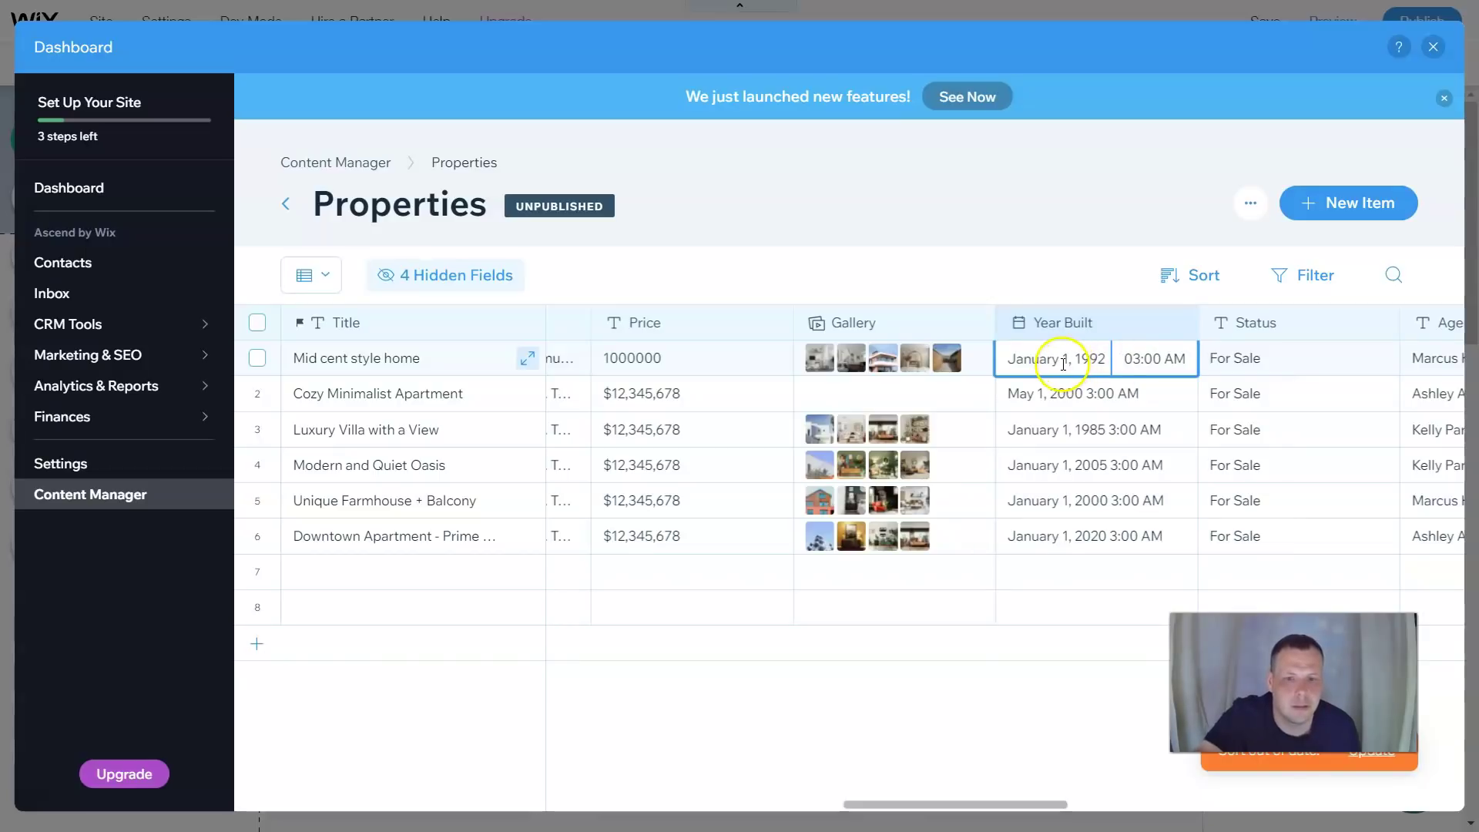
{"action": "left_click", "coordinate": [1063, 359]}
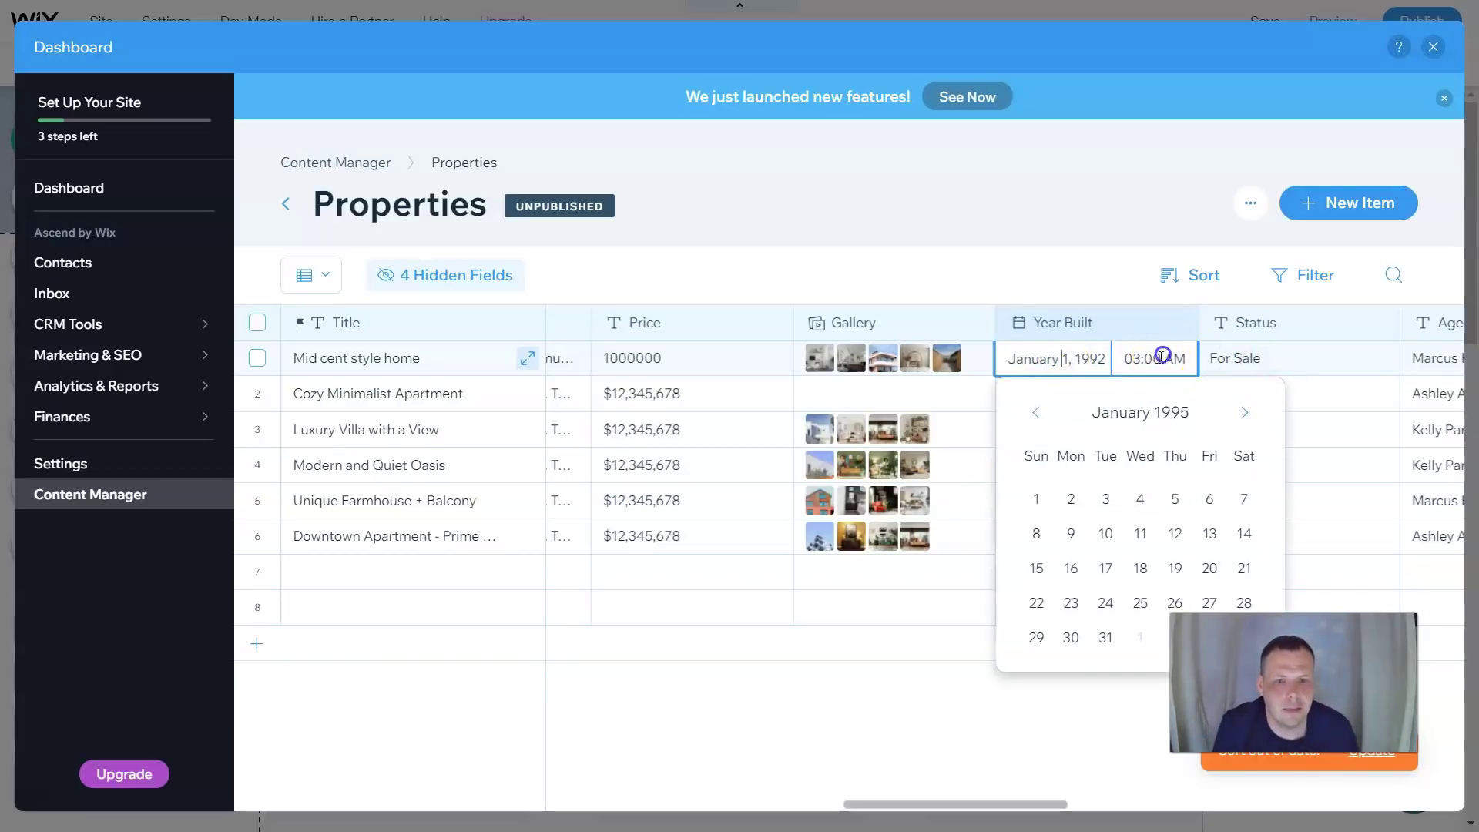
{"action": "left_click", "coordinate": [1163, 358]}
{"action": "left_click", "coordinate": [1168, 358]}
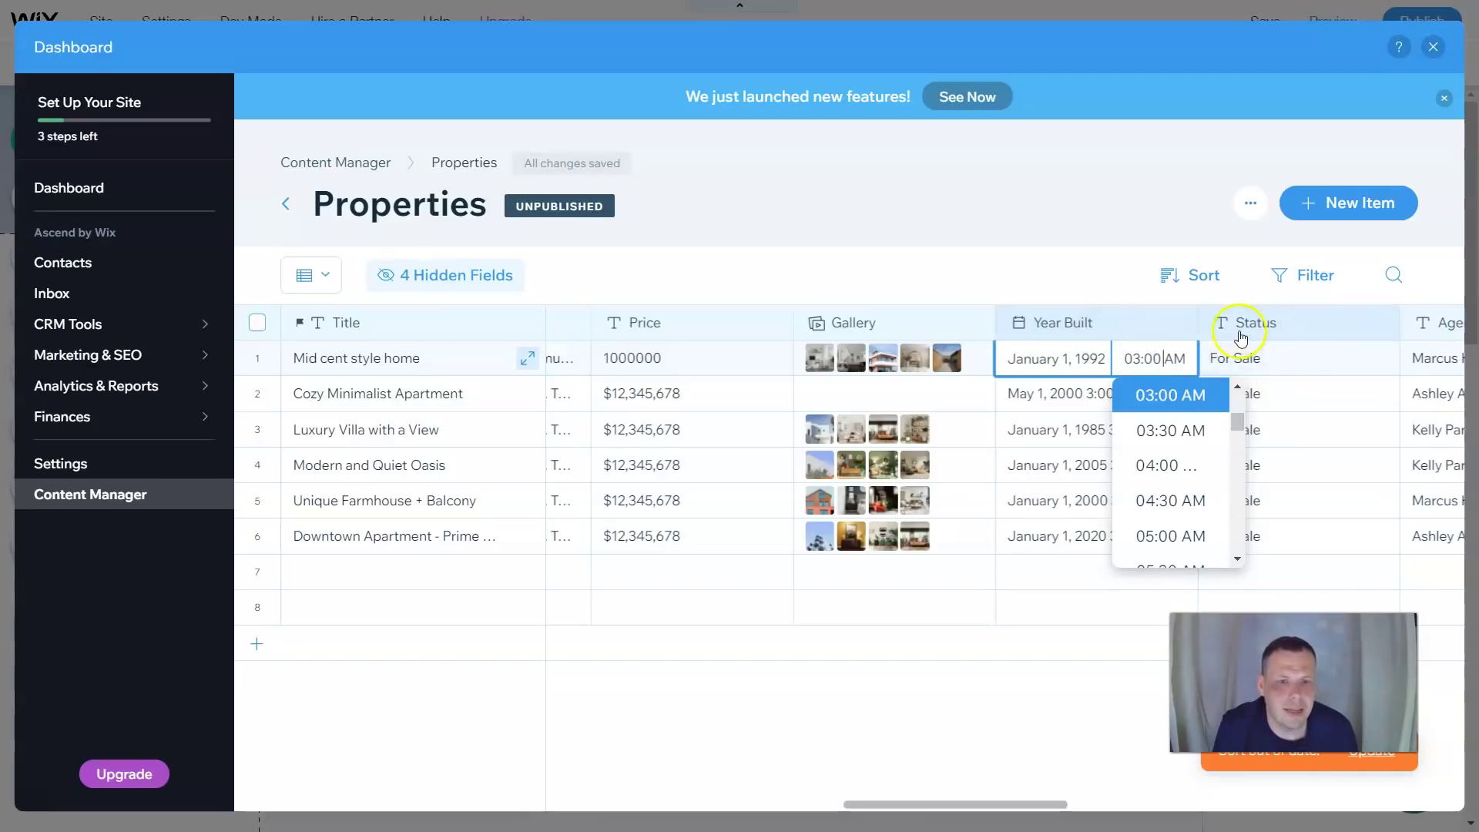
Replace the For Sale text in row 1's Status cell with Sold and commit it
{"action": "left_click", "coordinate": [1281, 360]}
{"action": "left_click_drag", "start_coordinate": [1281, 360], "coordinate": [1190, 364]}
{"action": "key", "text": "BackSpace"}
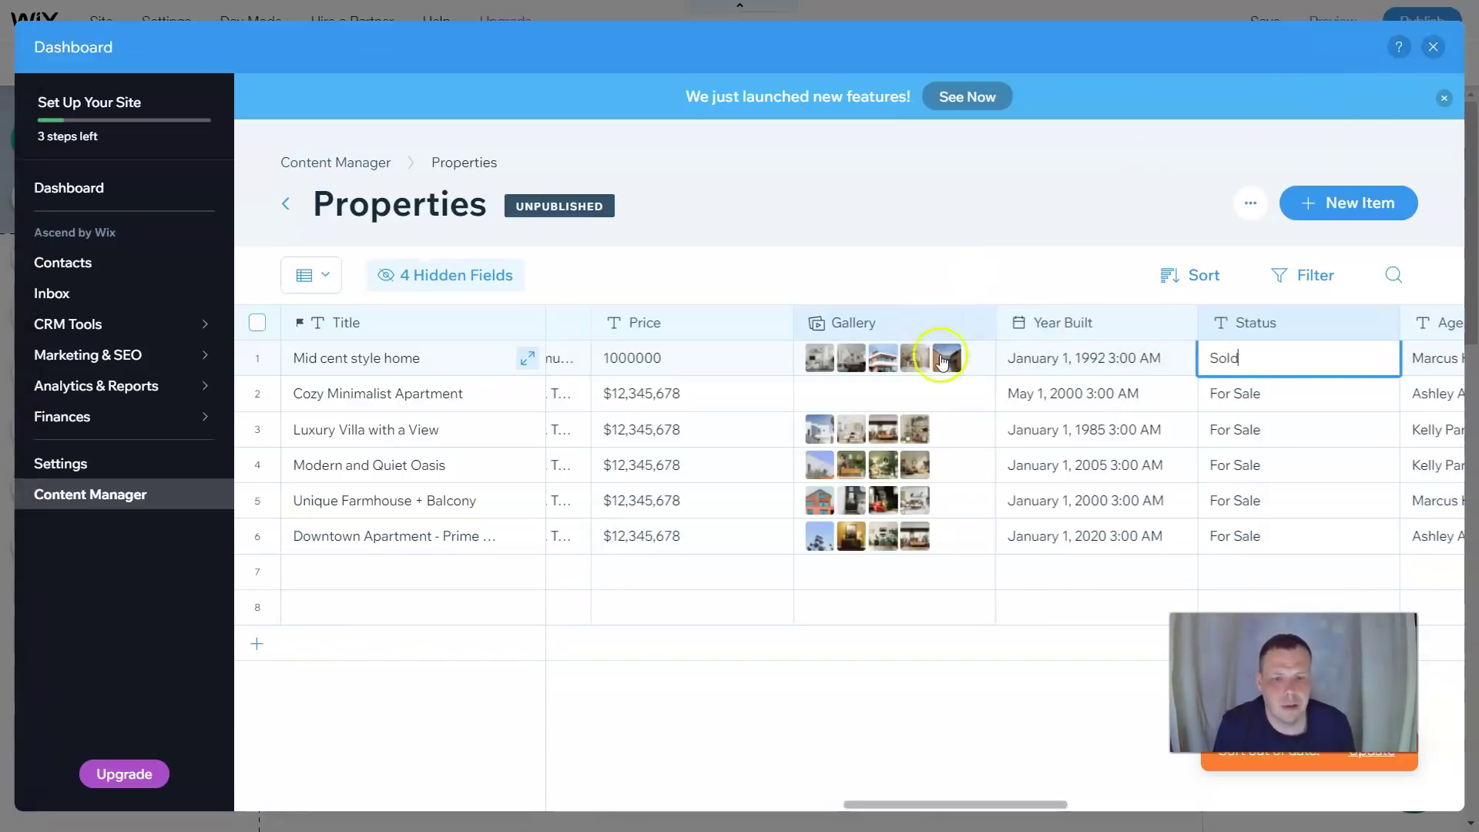
{"action": "left_click_drag", "start_coordinate": [876, 807], "coordinate": [1026, 783]}
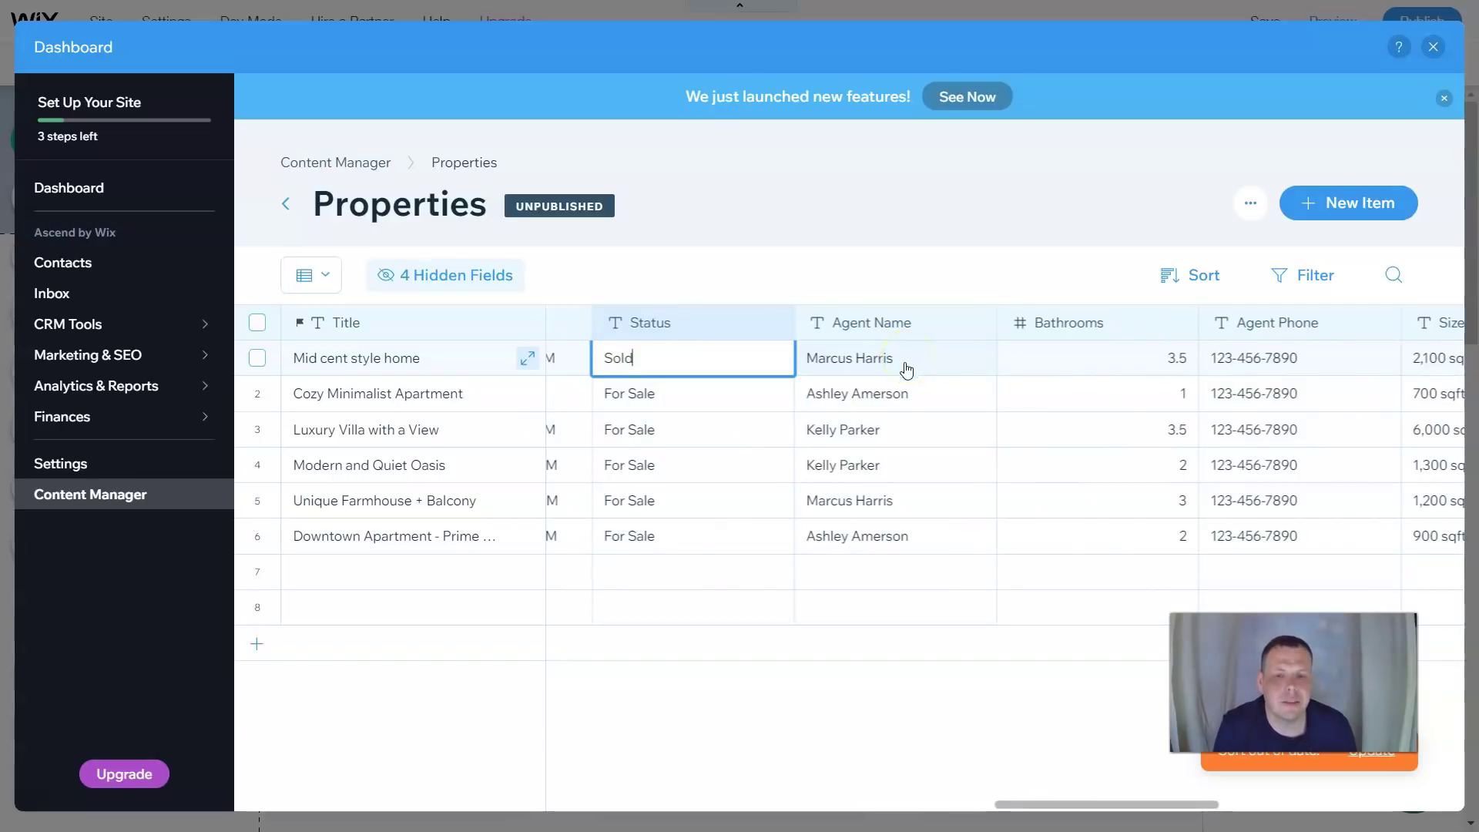
{"action": "left_click", "coordinate": [887, 396]}
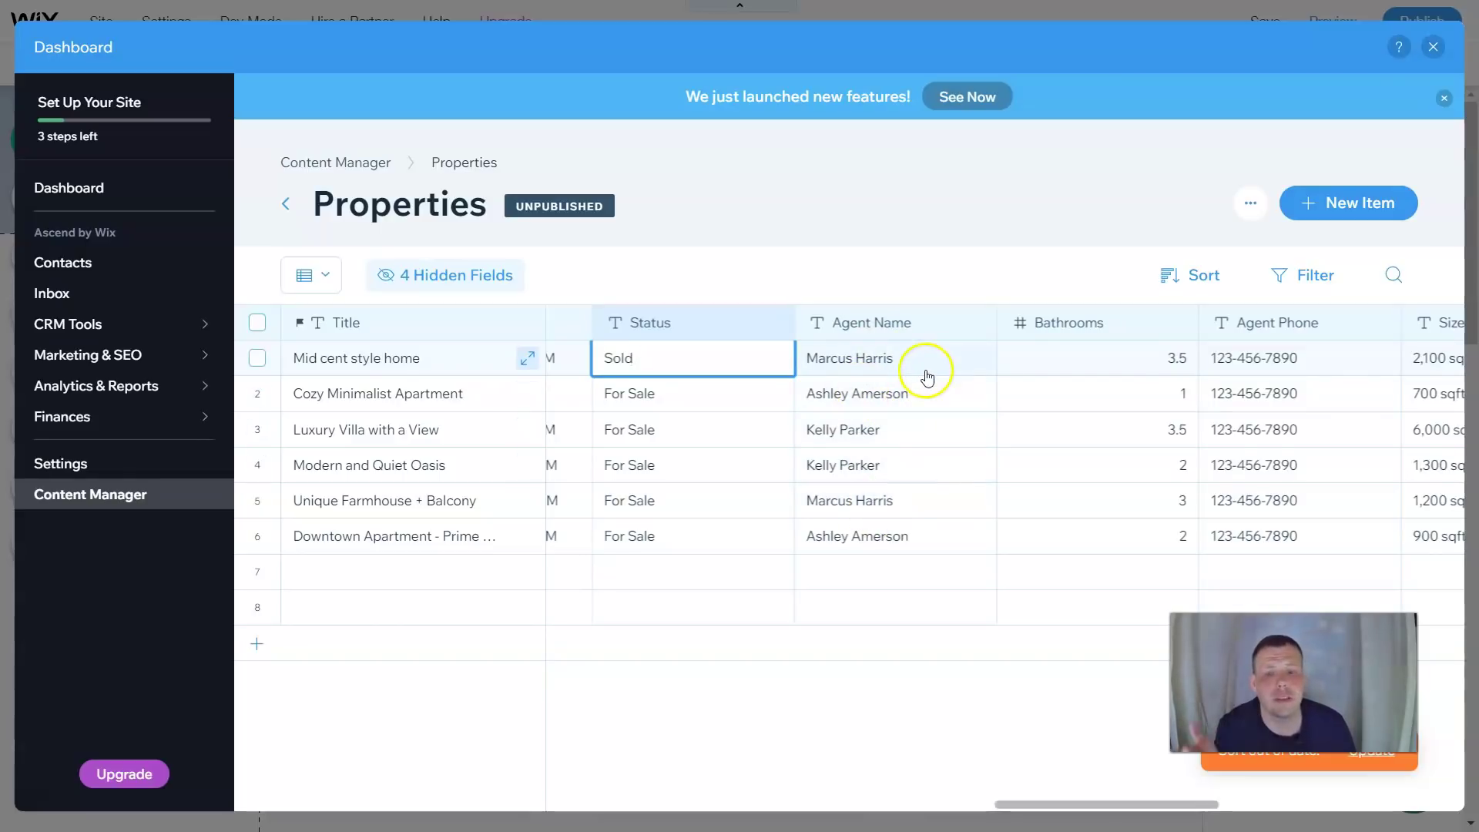
{"action": "left_click", "coordinate": [924, 371]}
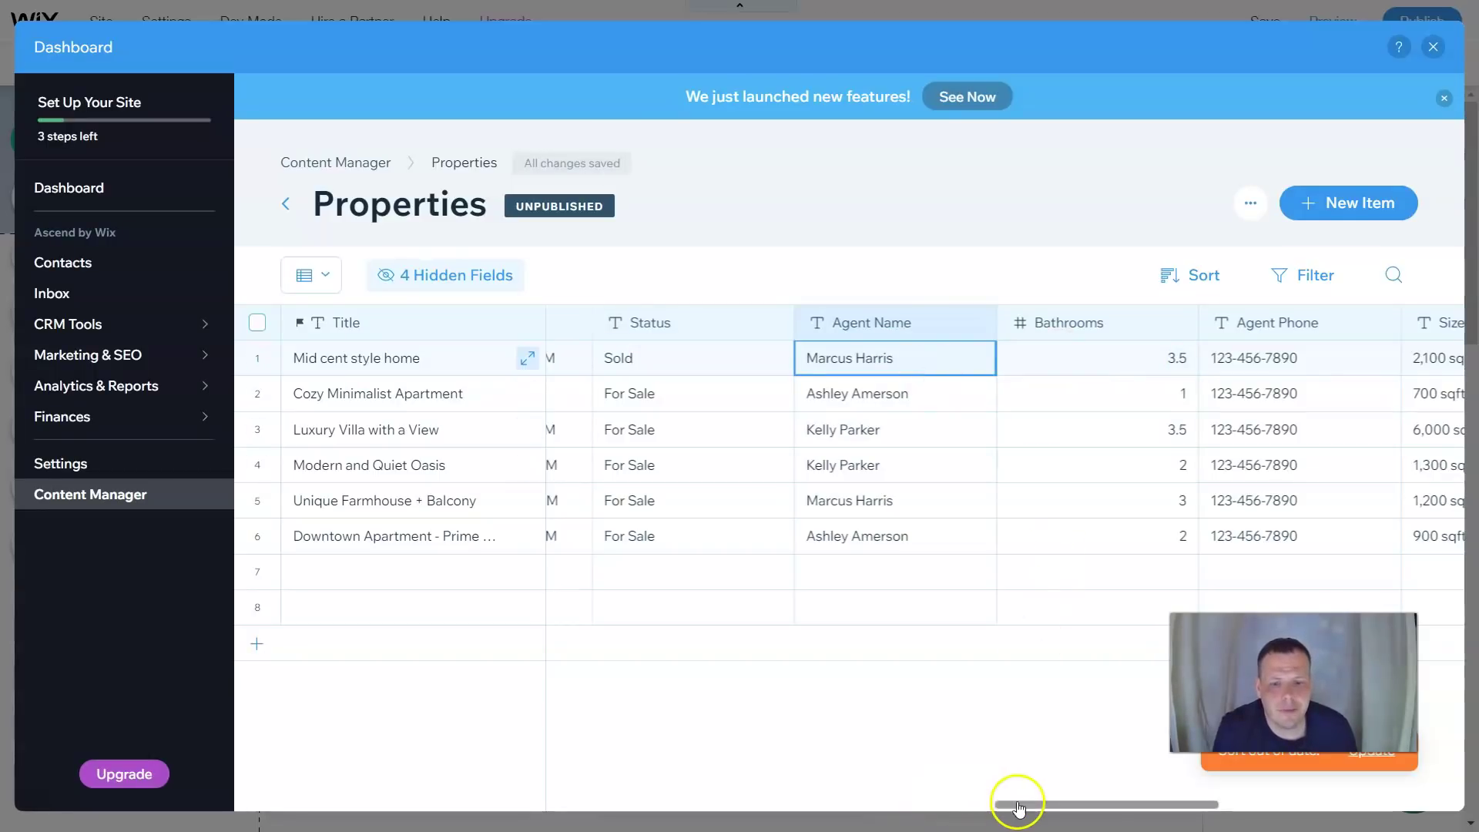
{"action": "left_click_drag", "start_coordinate": [1026, 805], "coordinate": [1102, 805]}
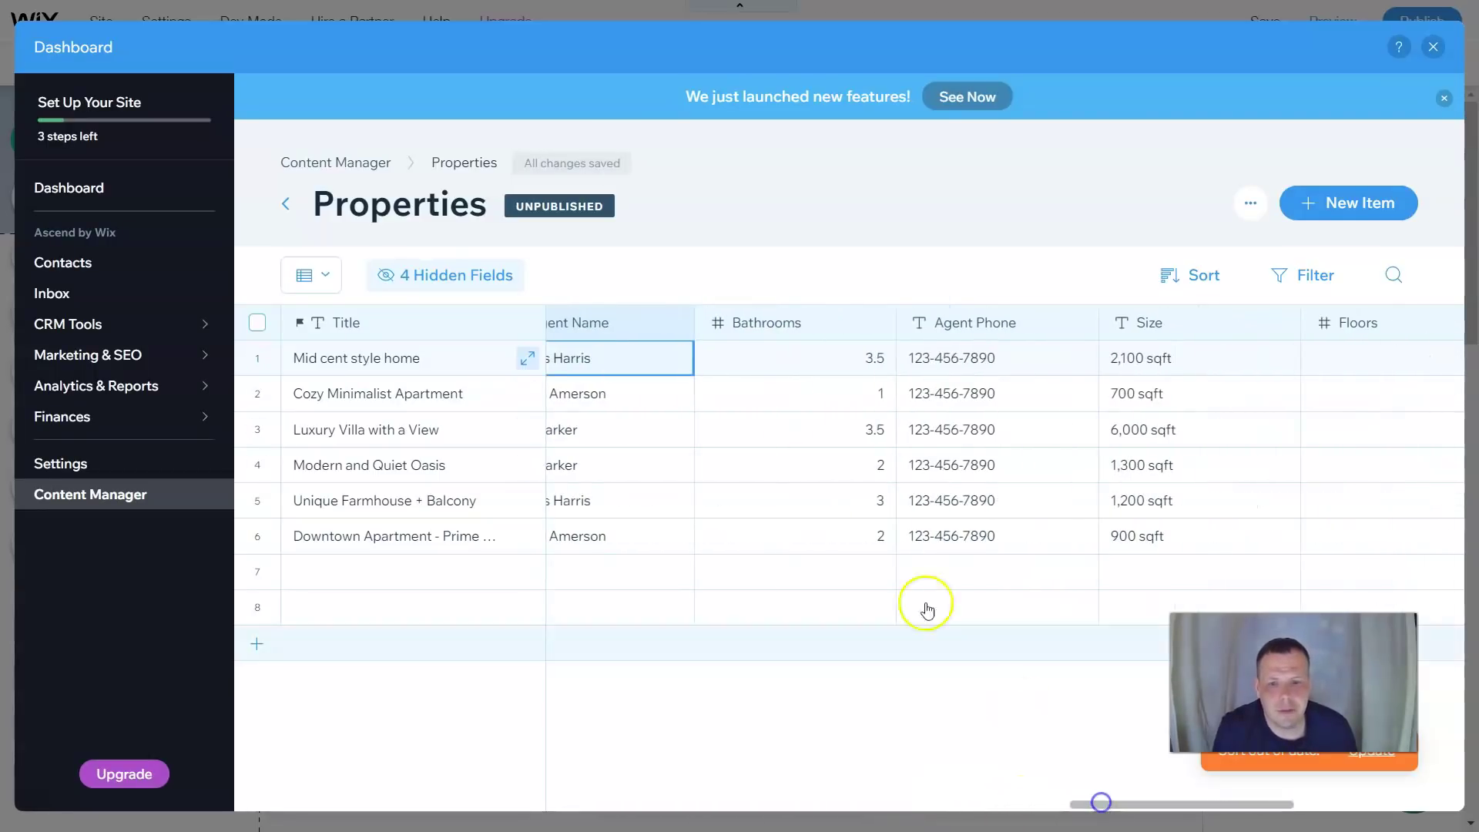
{"action": "left_click", "coordinate": [830, 348]}
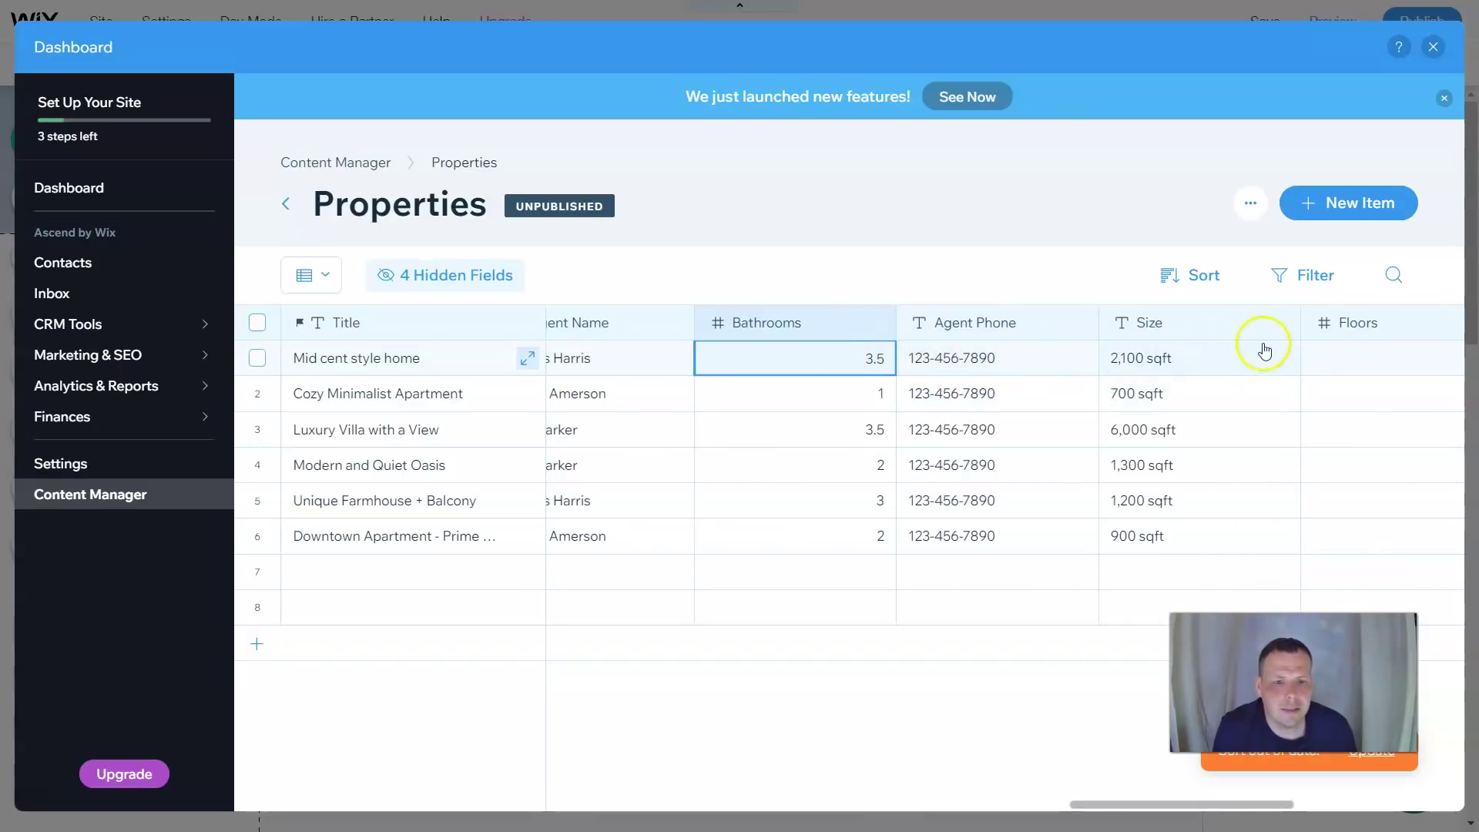
{"action": "left_click_drag", "start_coordinate": [1106, 805], "coordinate": [1230, 797]}
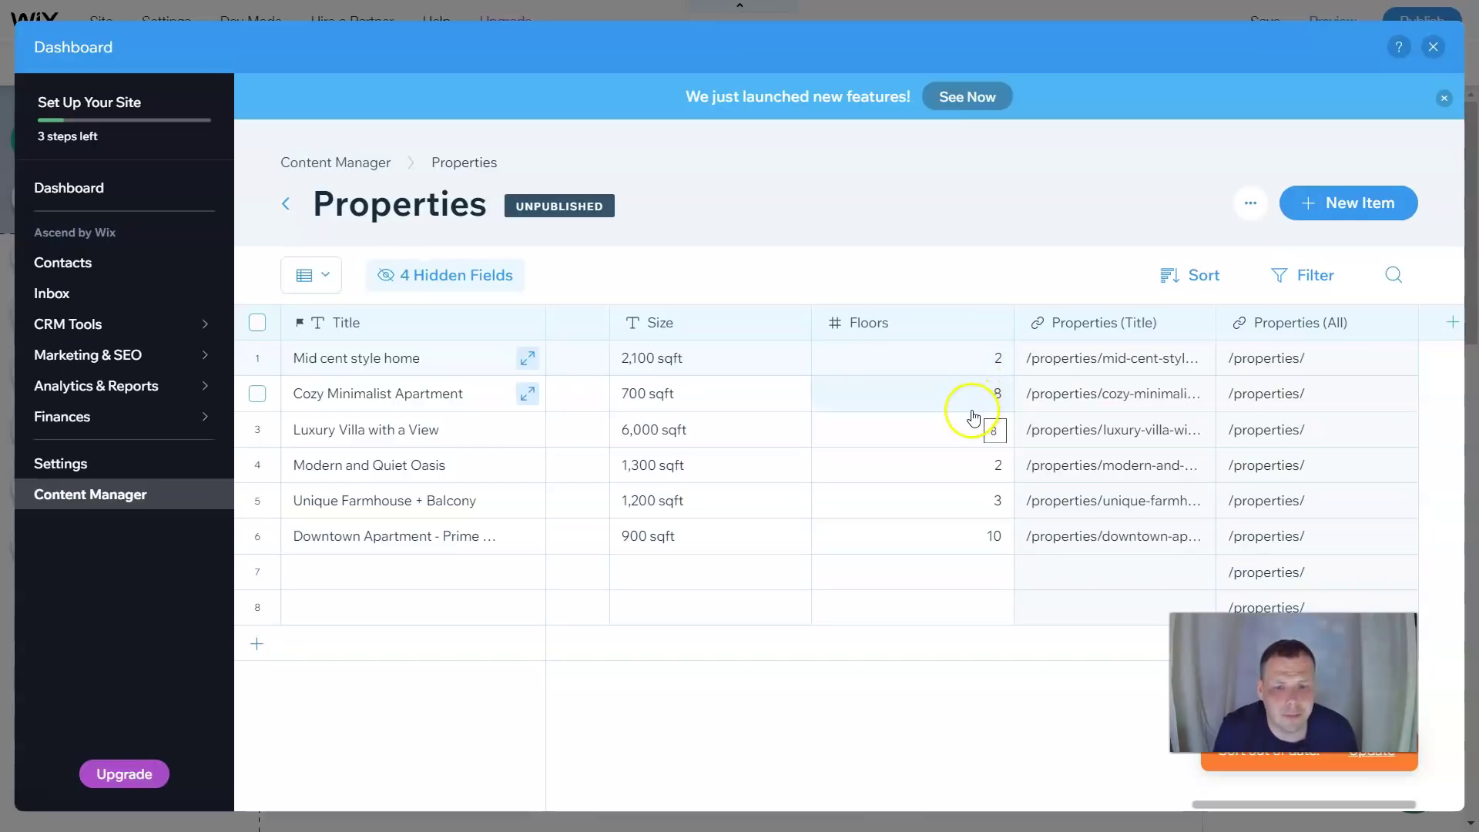
{"action": "left_click", "coordinate": [1145, 368]}
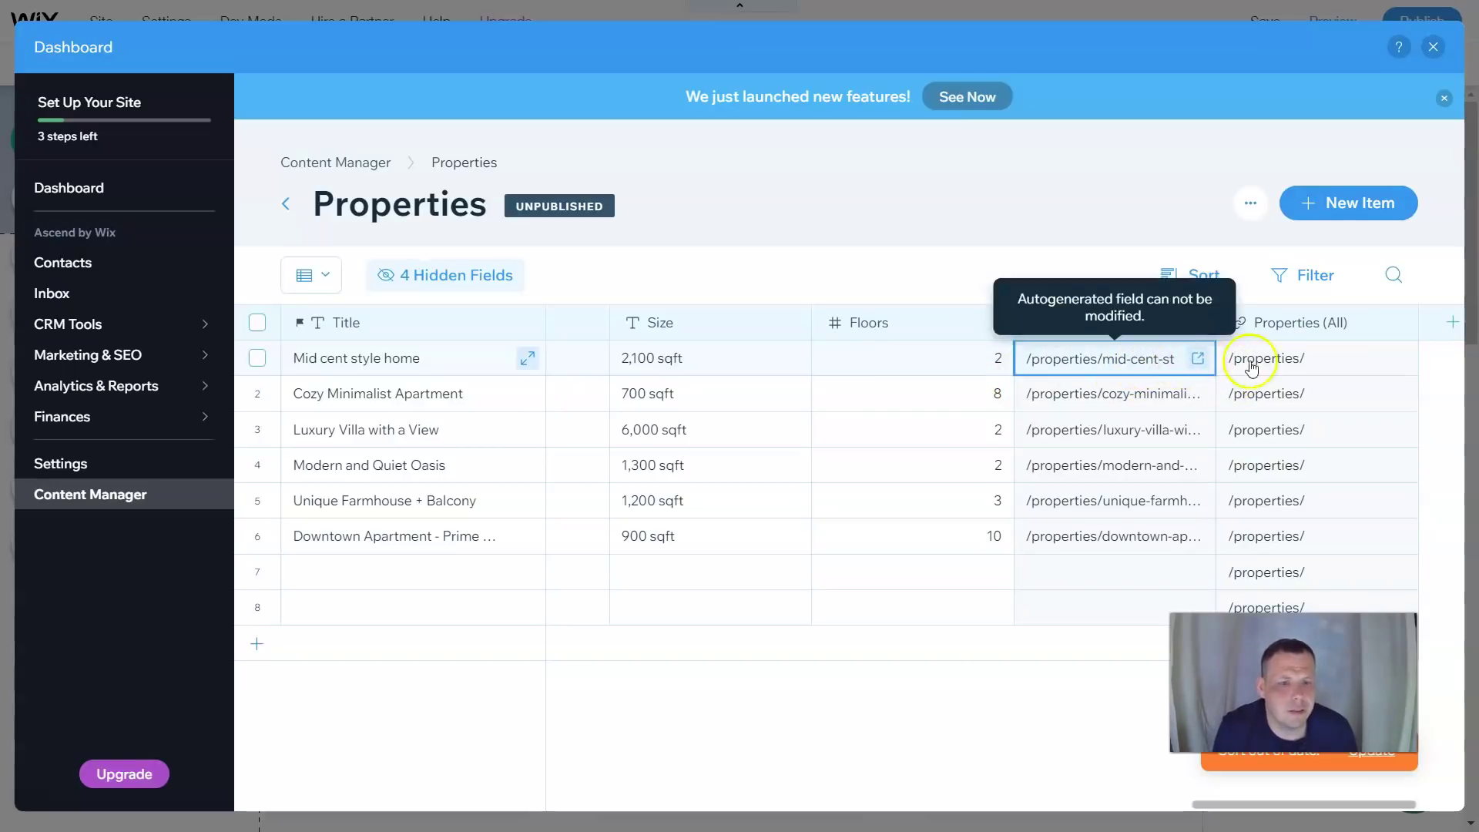
{"action": "left_click_drag", "start_coordinate": [1309, 803], "coordinate": [279, 736]}
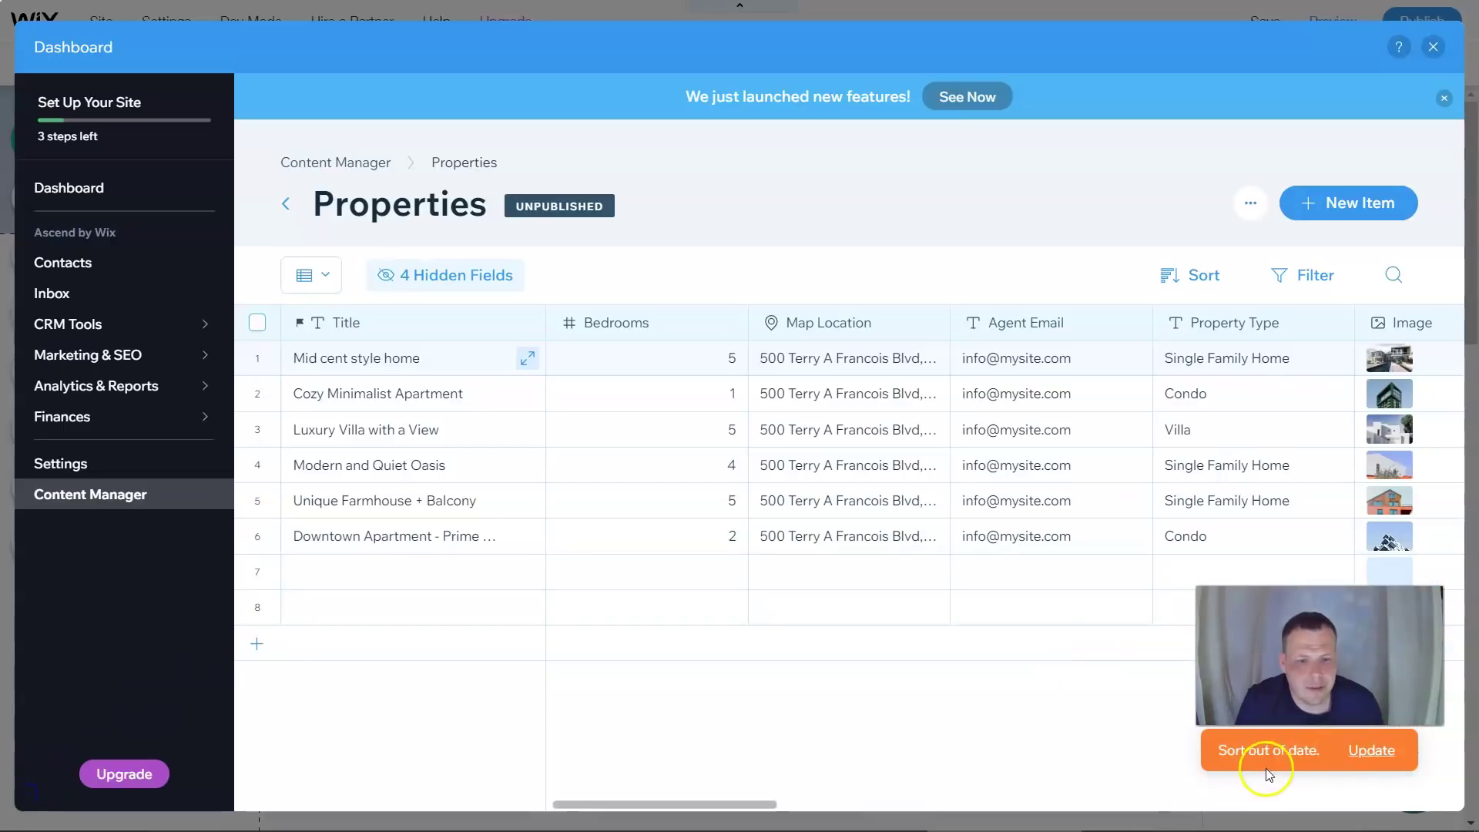
Refresh the table sort, delete the two blank rows, and close the new-features banner
{"action": "left_click", "coordinate": [1385, 750]}
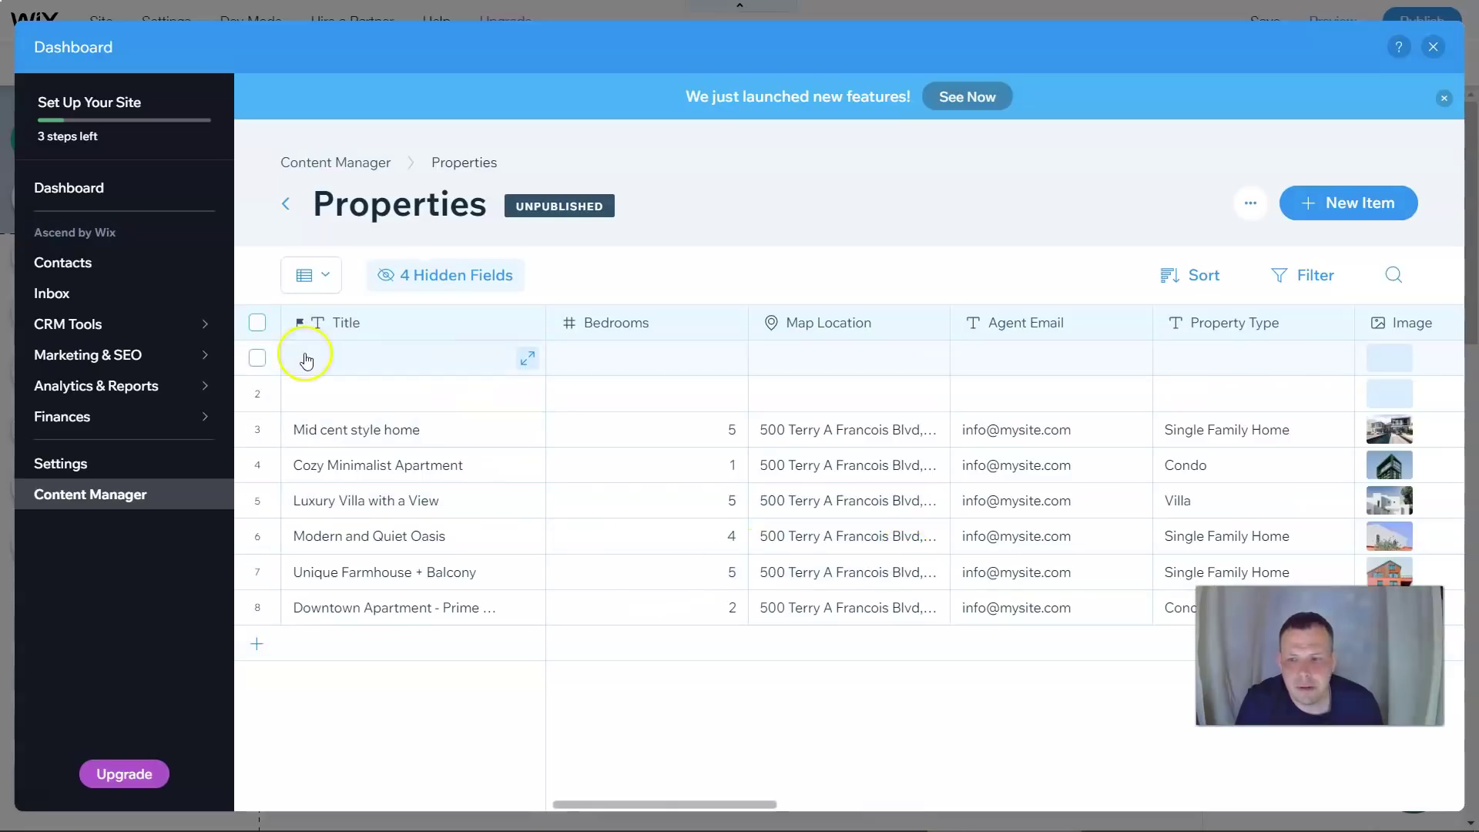
{"action": "left_click", "coordinate": [257, 357]}
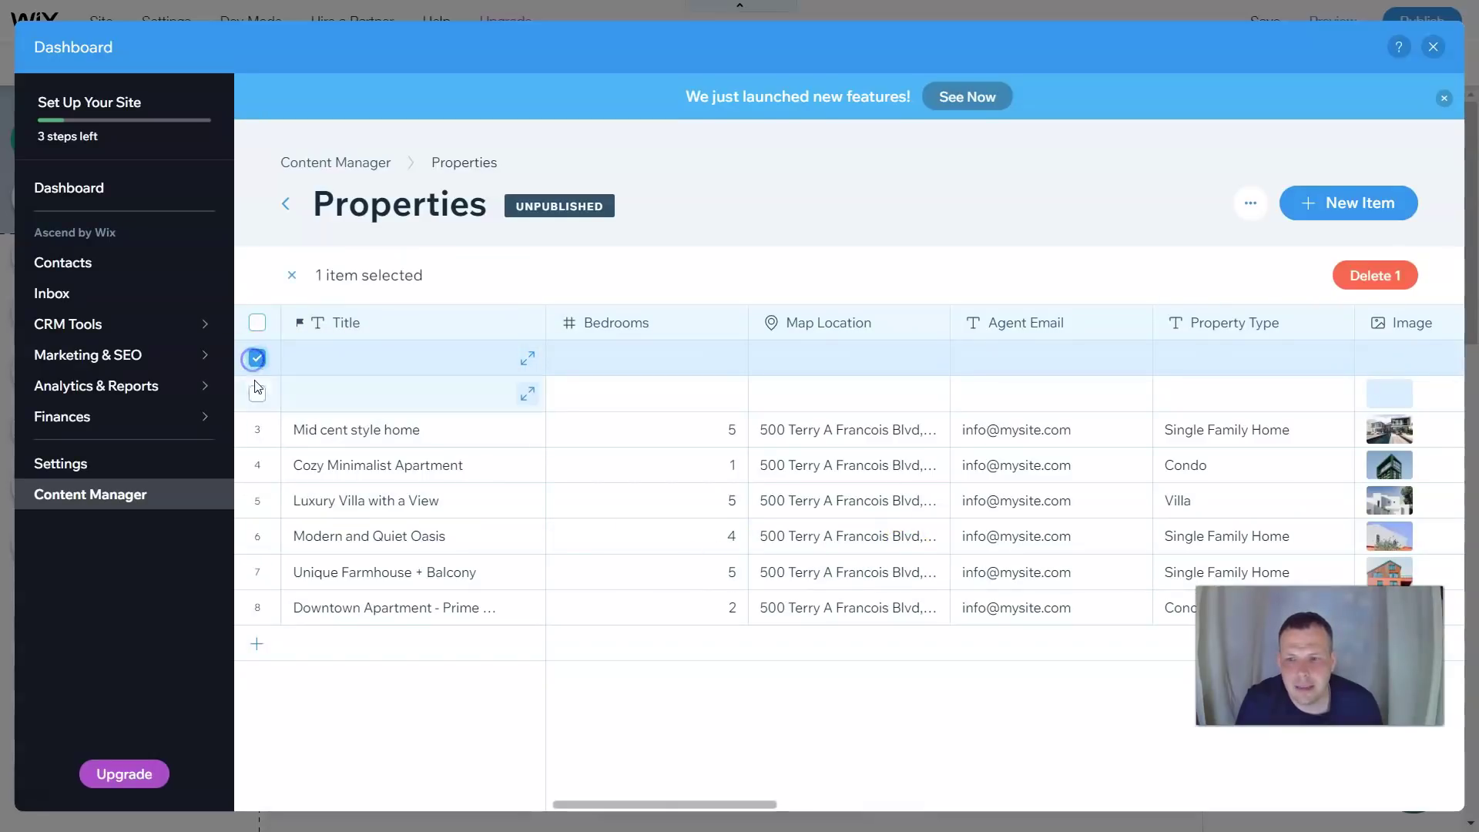
{"action": "left_click", "coordinate": [257, 395]}
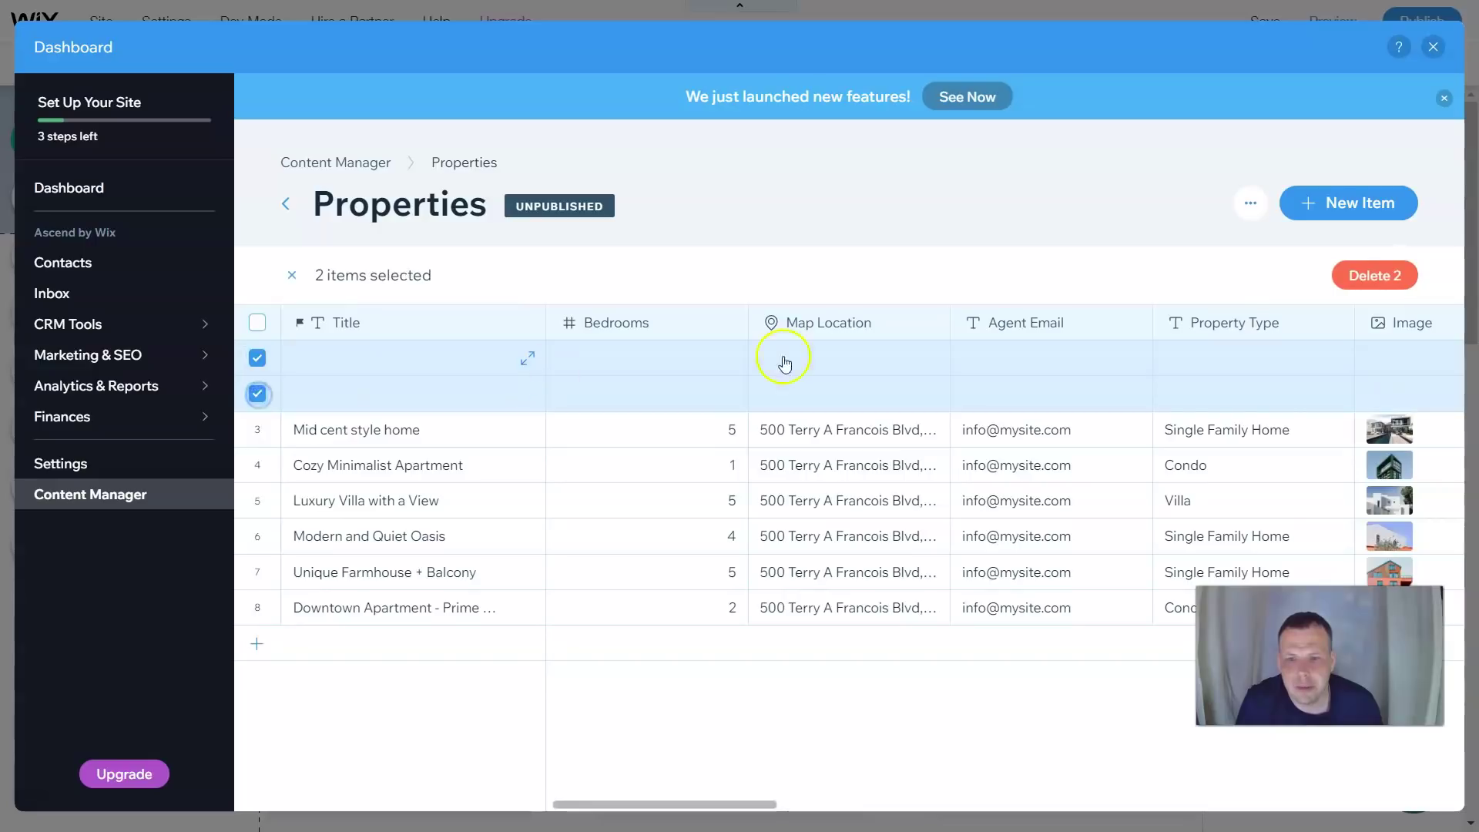
{"action": "left_click", "coordinate": [1375, 276]}
{"action": "left_click", "coordinate": [953, 474]}
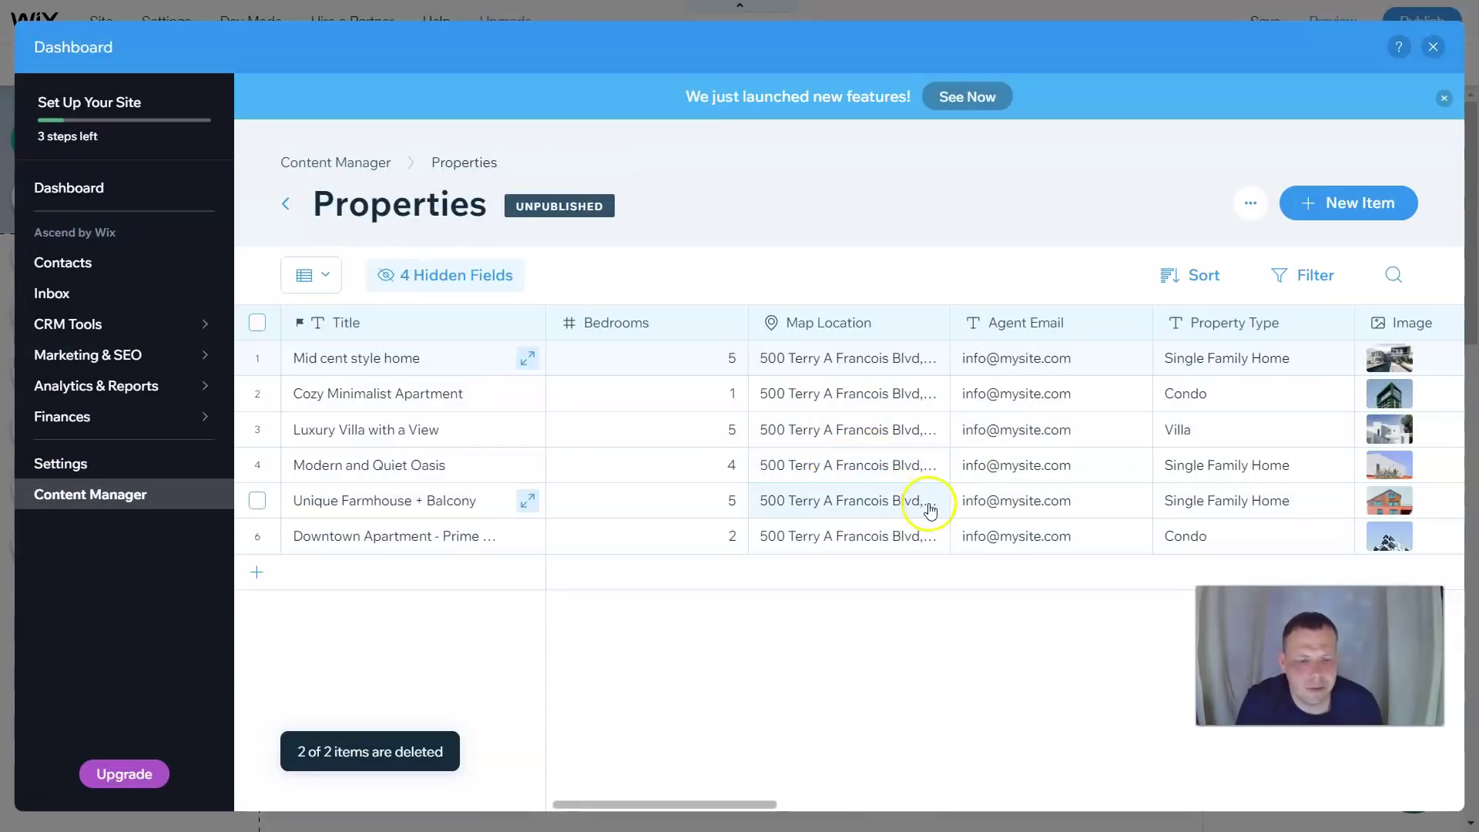
{"action": "left_click", "coordinate": [1444, 97]}
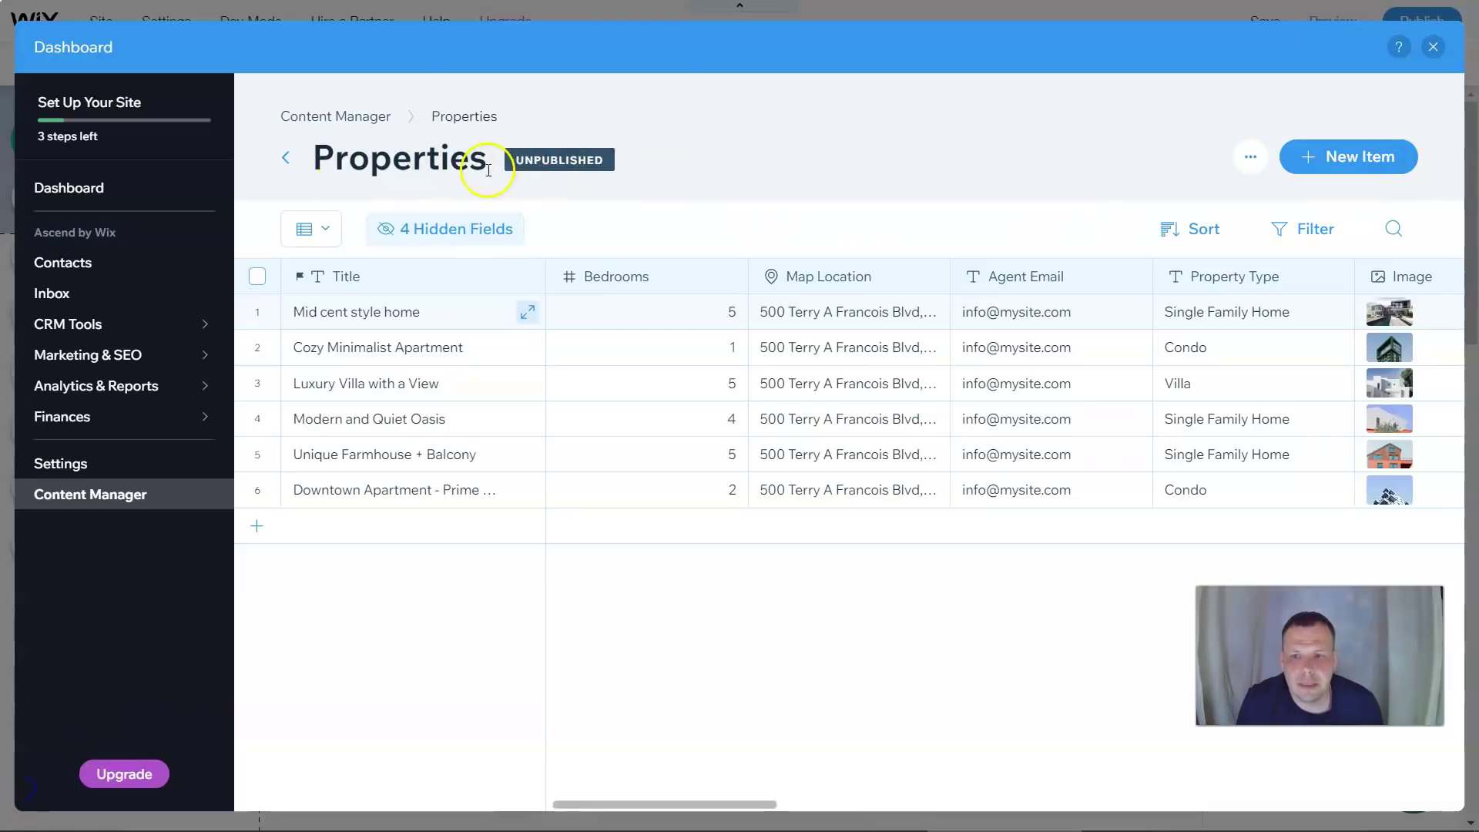
{"action": "mouse_move", "coordinate": [520, 165]}
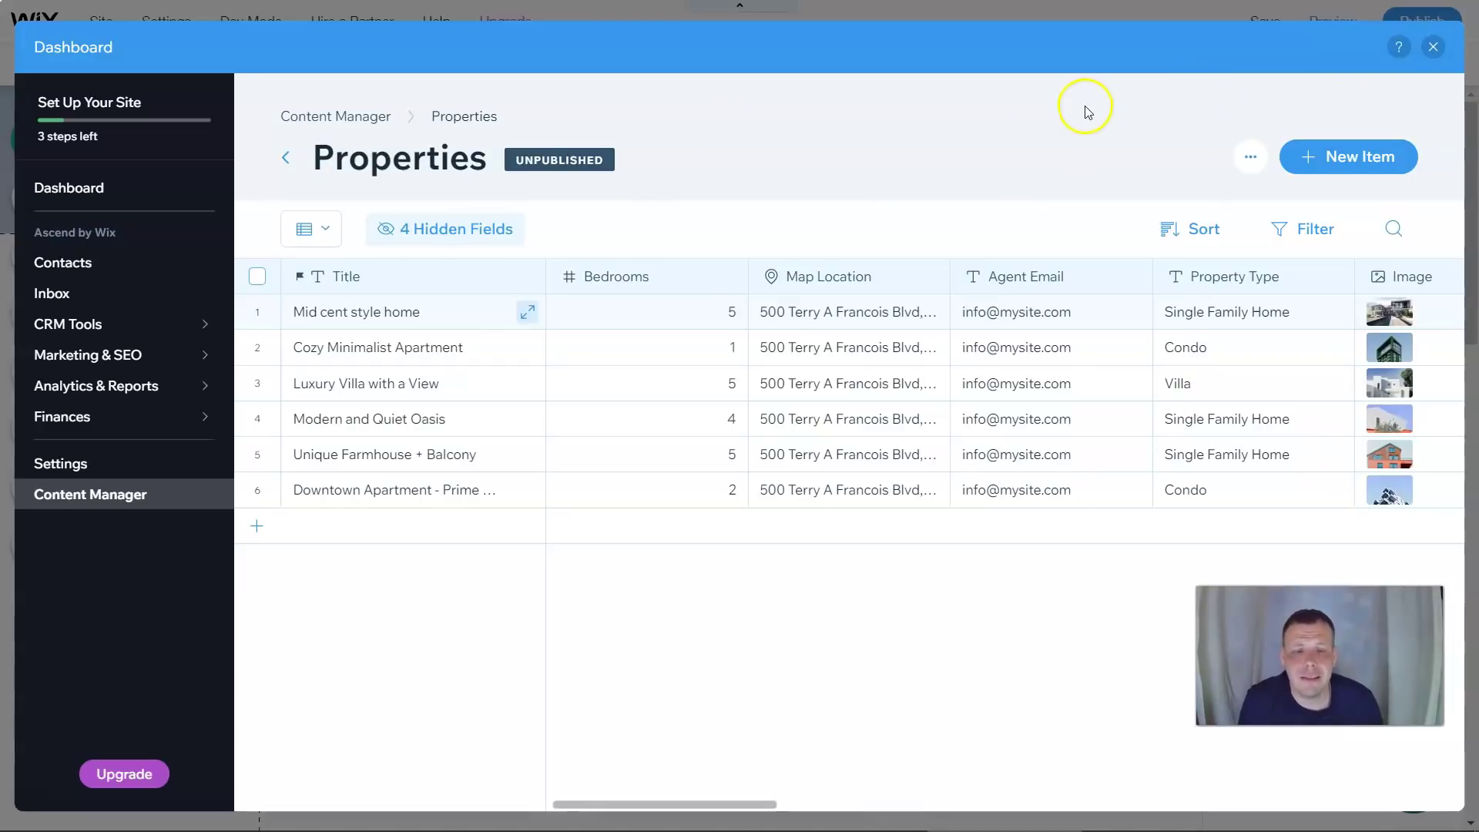
Leave the Dashboard and look at the Properties (All) page's options in the Pages panel
{"action": "left_click", "coordinate": [1433, 47]}
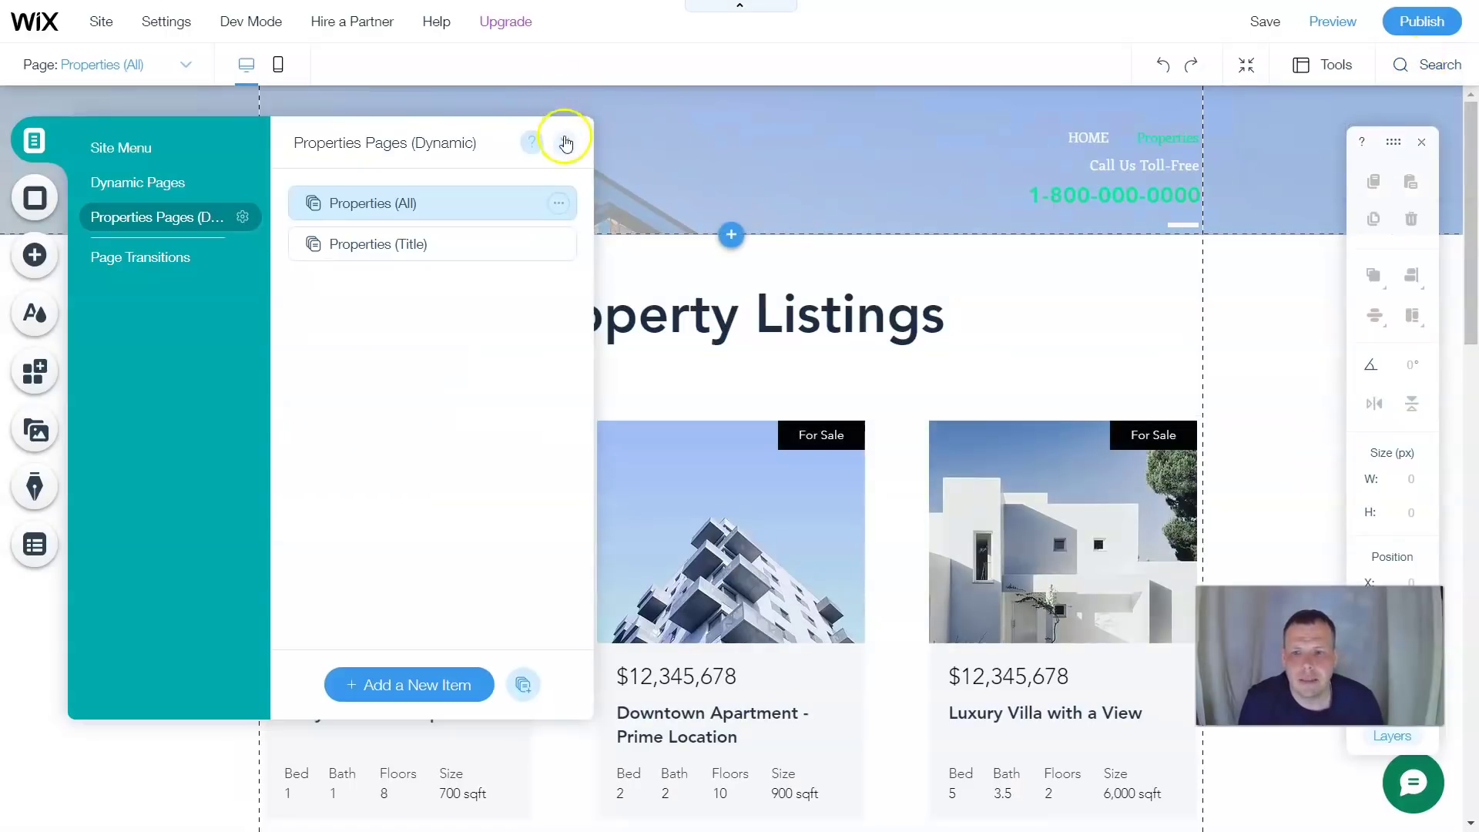
{"action": "left_click", "coordinate": [556, 205]}
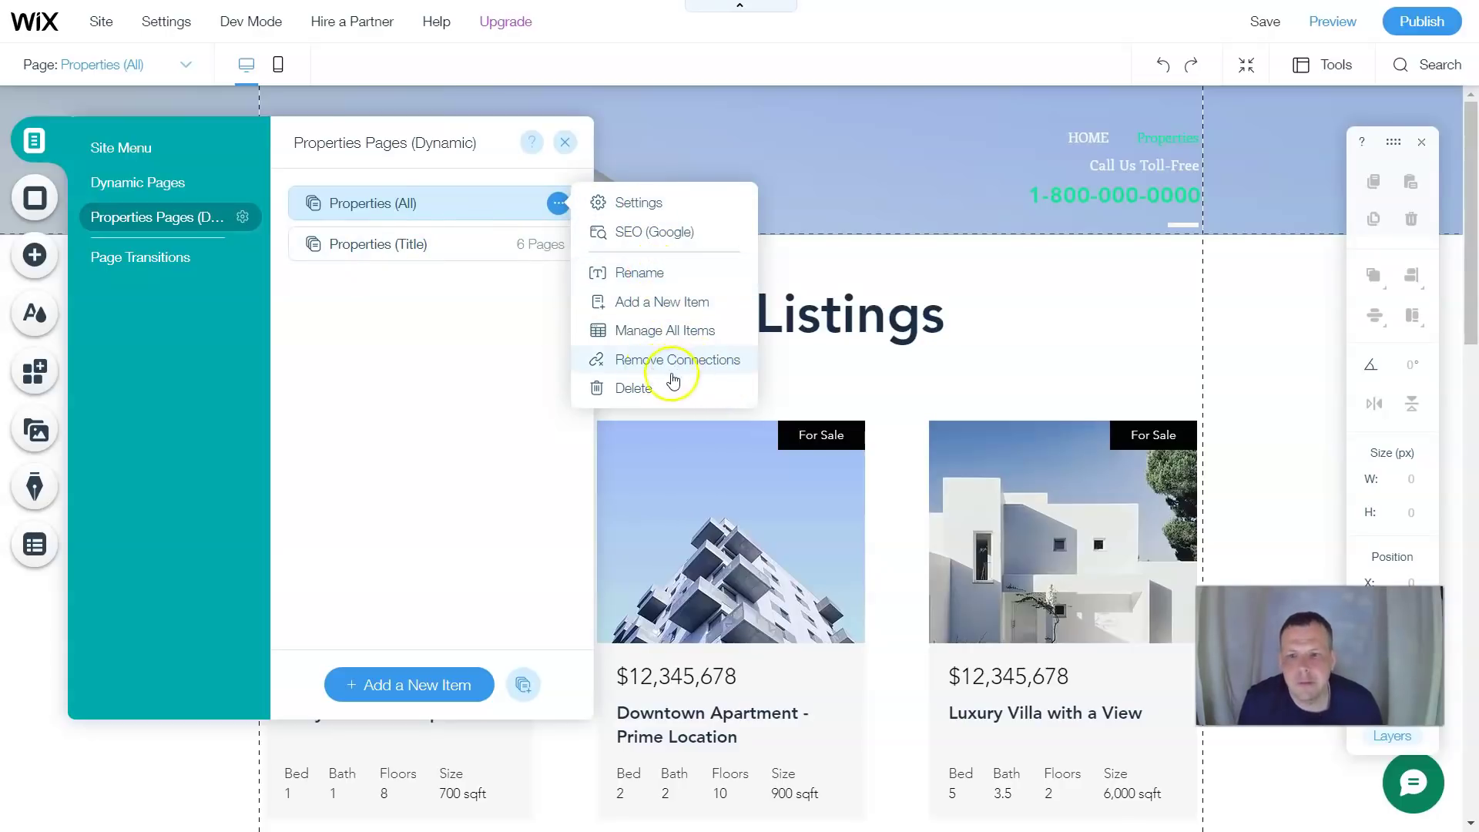
{"action": "left_click", "coordinate": [436, 249]}
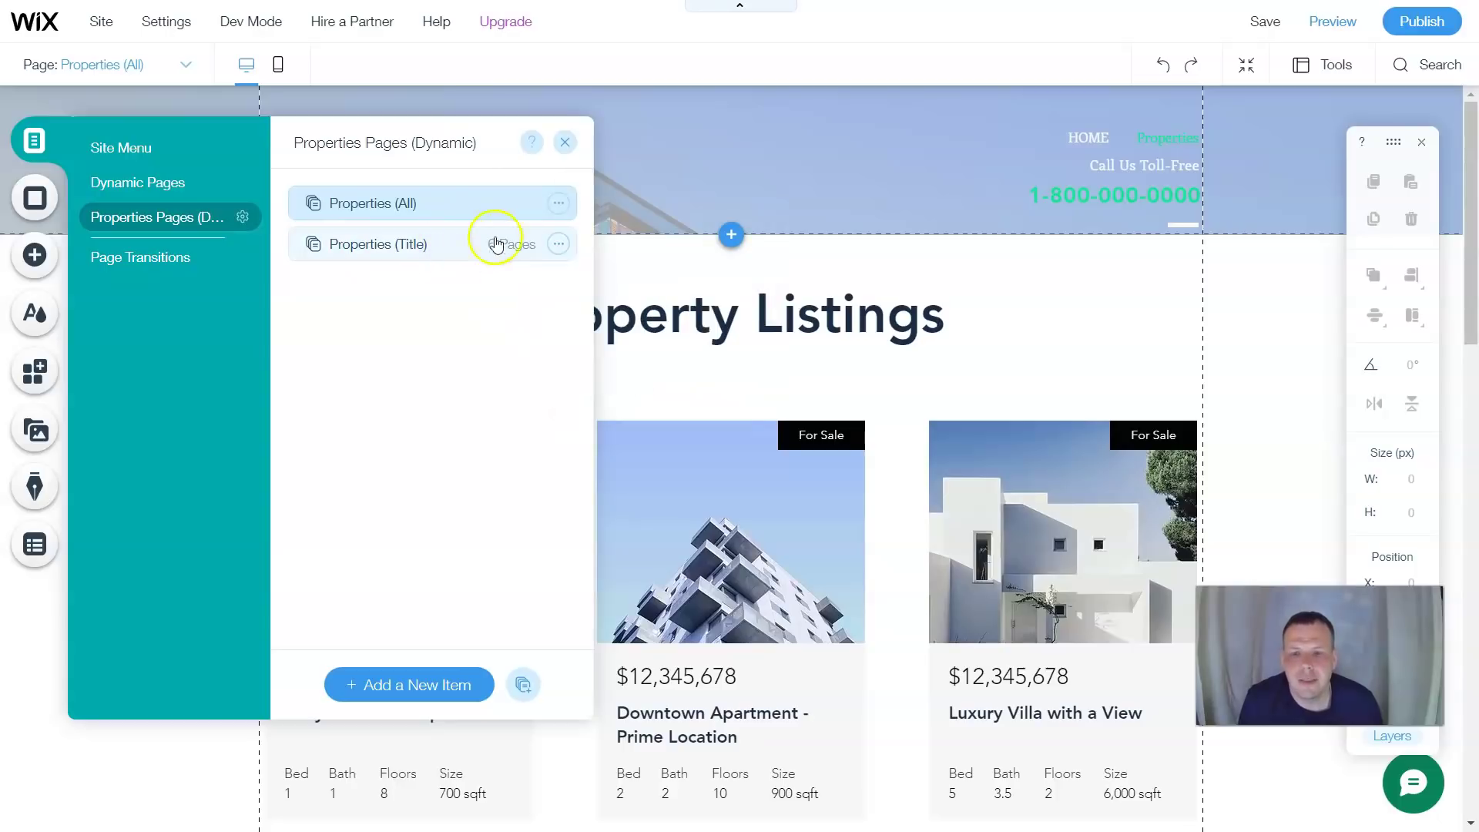
Drag the top strip's edge down to make the header hero area taller
{"action": "left_click", "coordinate": [1224, 265]}
{"action": "left_click", "coordinate": [564, 142]}
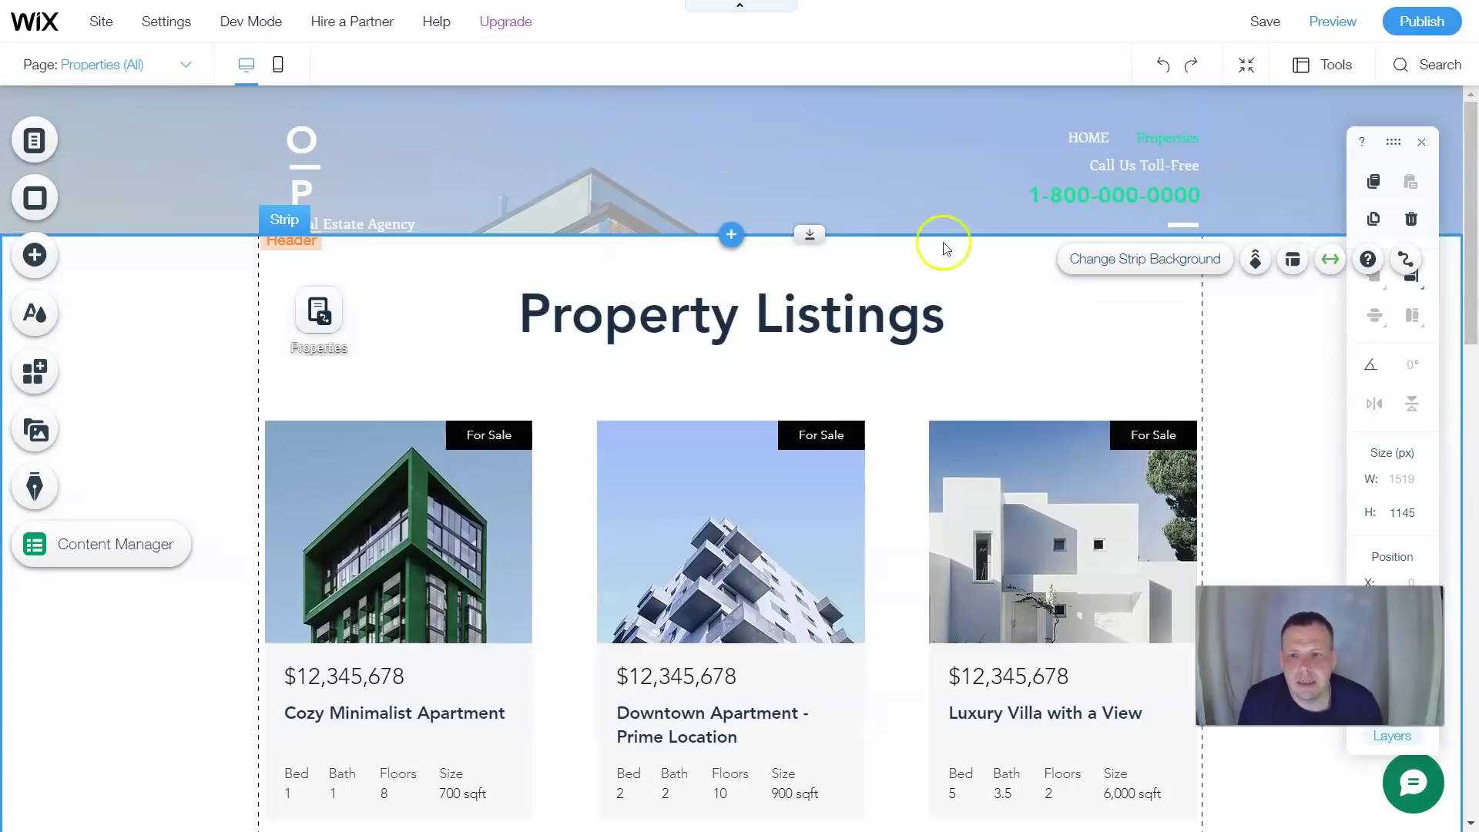
{"action": "scroll", "coordinate": [1032, 247], "scroll_direction": "down", "scroll_amount": 6}
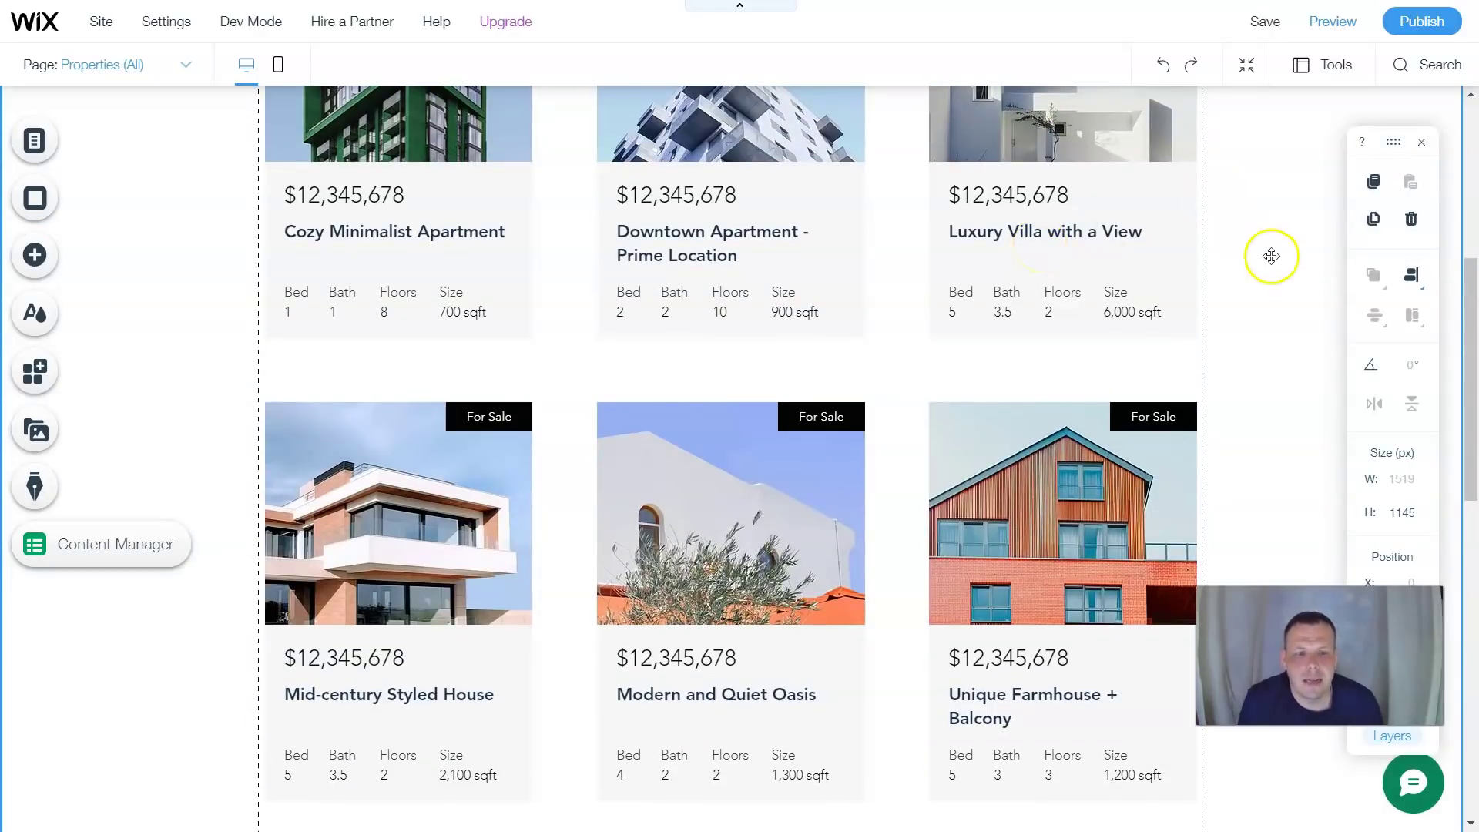
{"action": "scroll", "coordinate": [1473, 312], "scroll_direction": "up", "scroll_amount": 6}
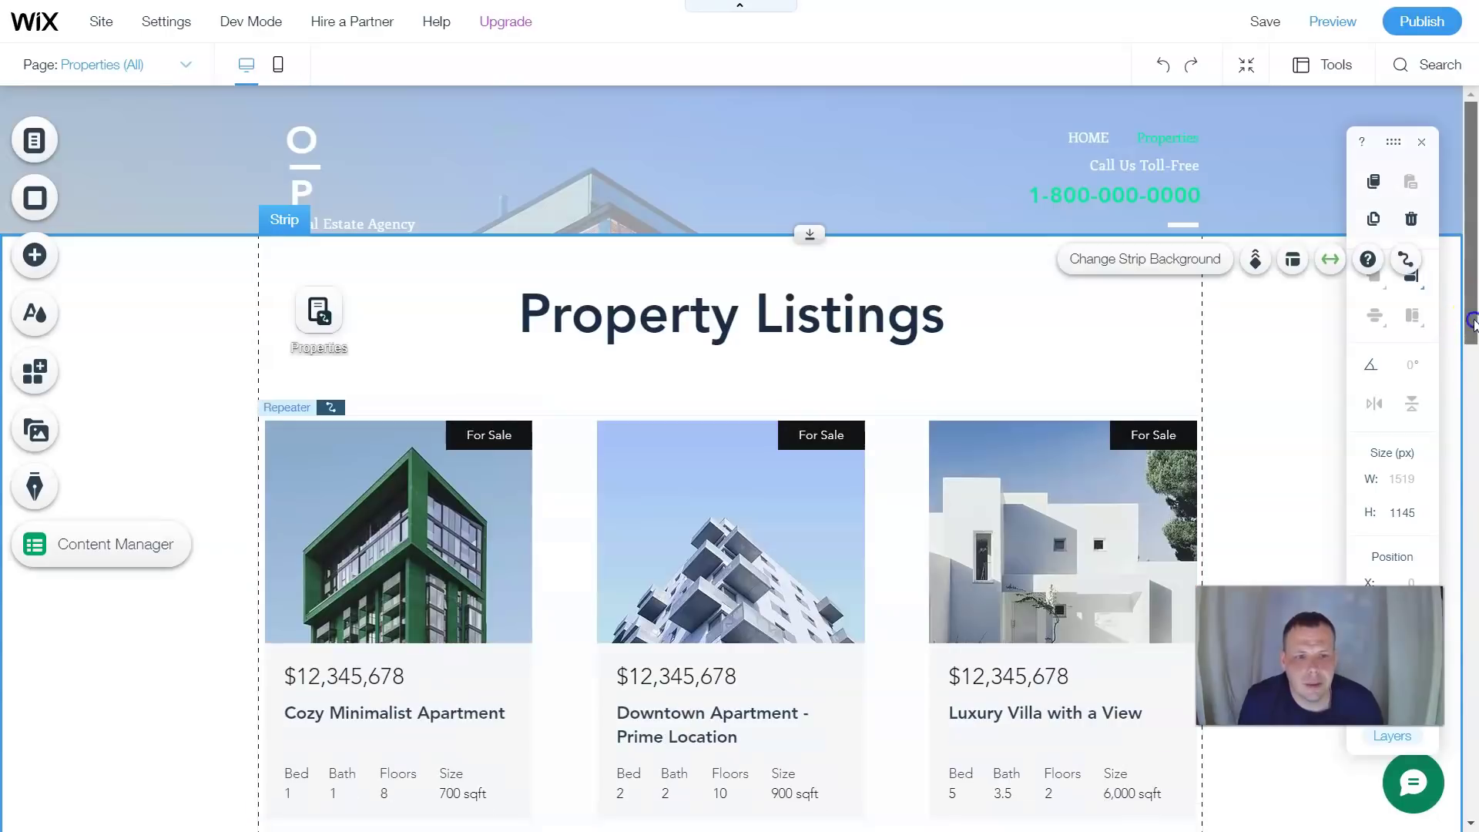
{"action": "left_click_drag", "start_coordinate": [819, 231], "coordinate": [772, 772]}
{"action": "scroll", "coordinate": [754, 362], "scroll_direction": "down", "scroll_amount": 20}
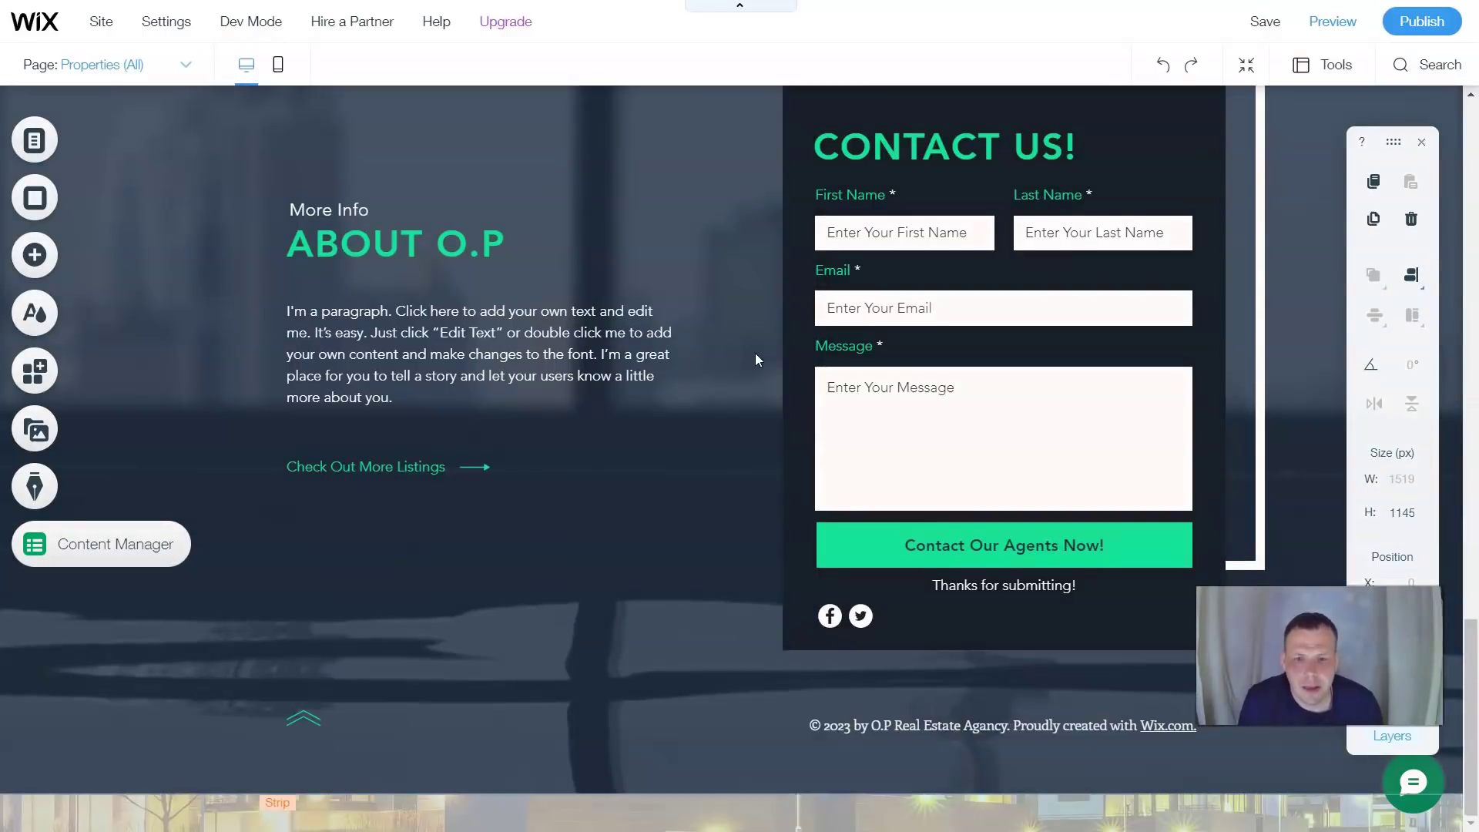
{"action": "scroll", "coordinate": [755, 353], "scroll_direction": "up", "scroll_amount": 6}
Move the property listings repeater lower within the listings strip
{"action": "left_click", "coordinate": [819, 483]}
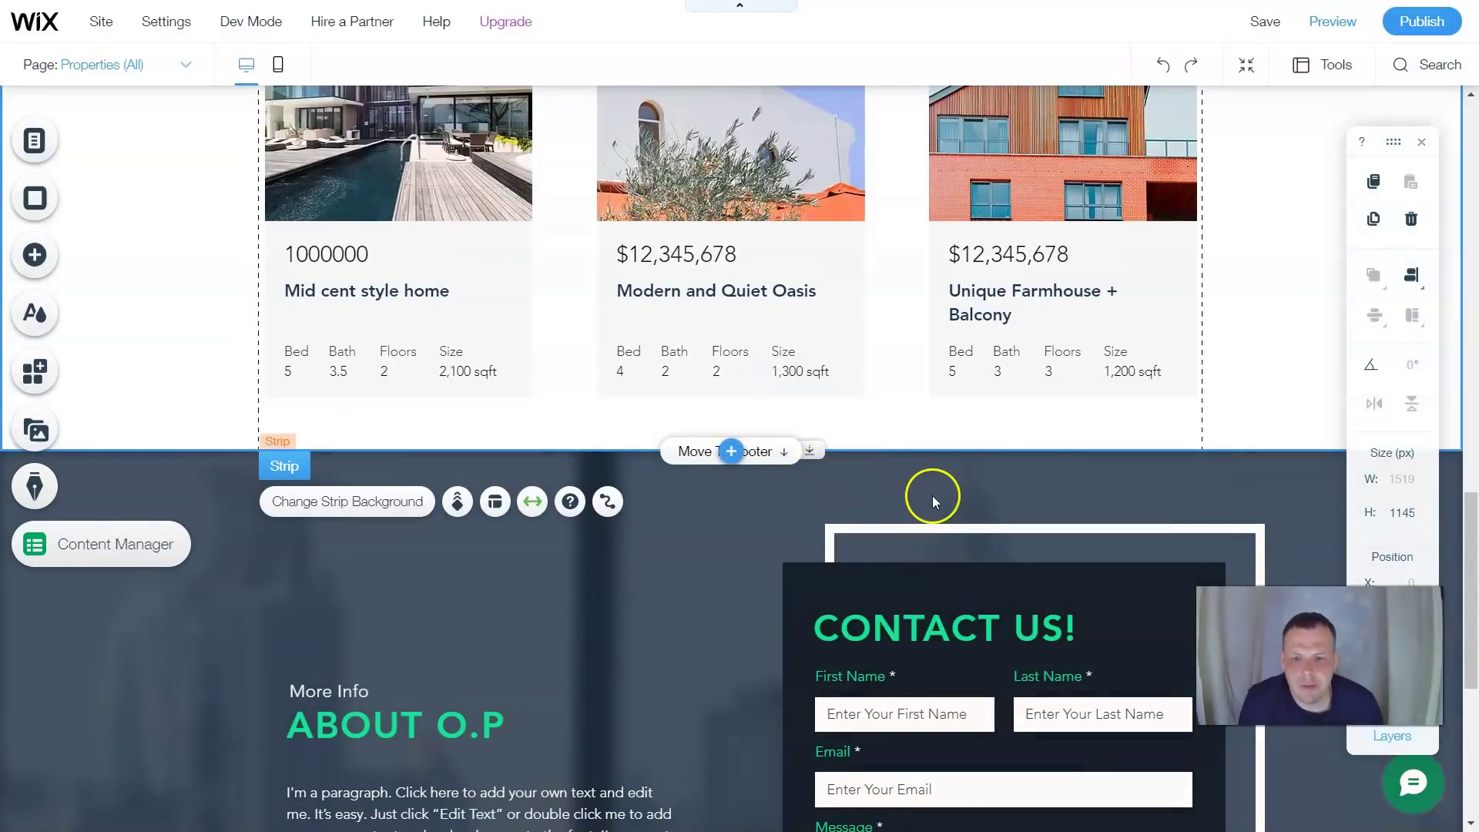
{"action": "scroll", "coordinate": [934, 496], "scroll_direction": "down", "scroll_amount": 6}
{"action": "scroll", "coordinate": [940, 416], "scroll_direction": "up", "scroll_amount": 6}
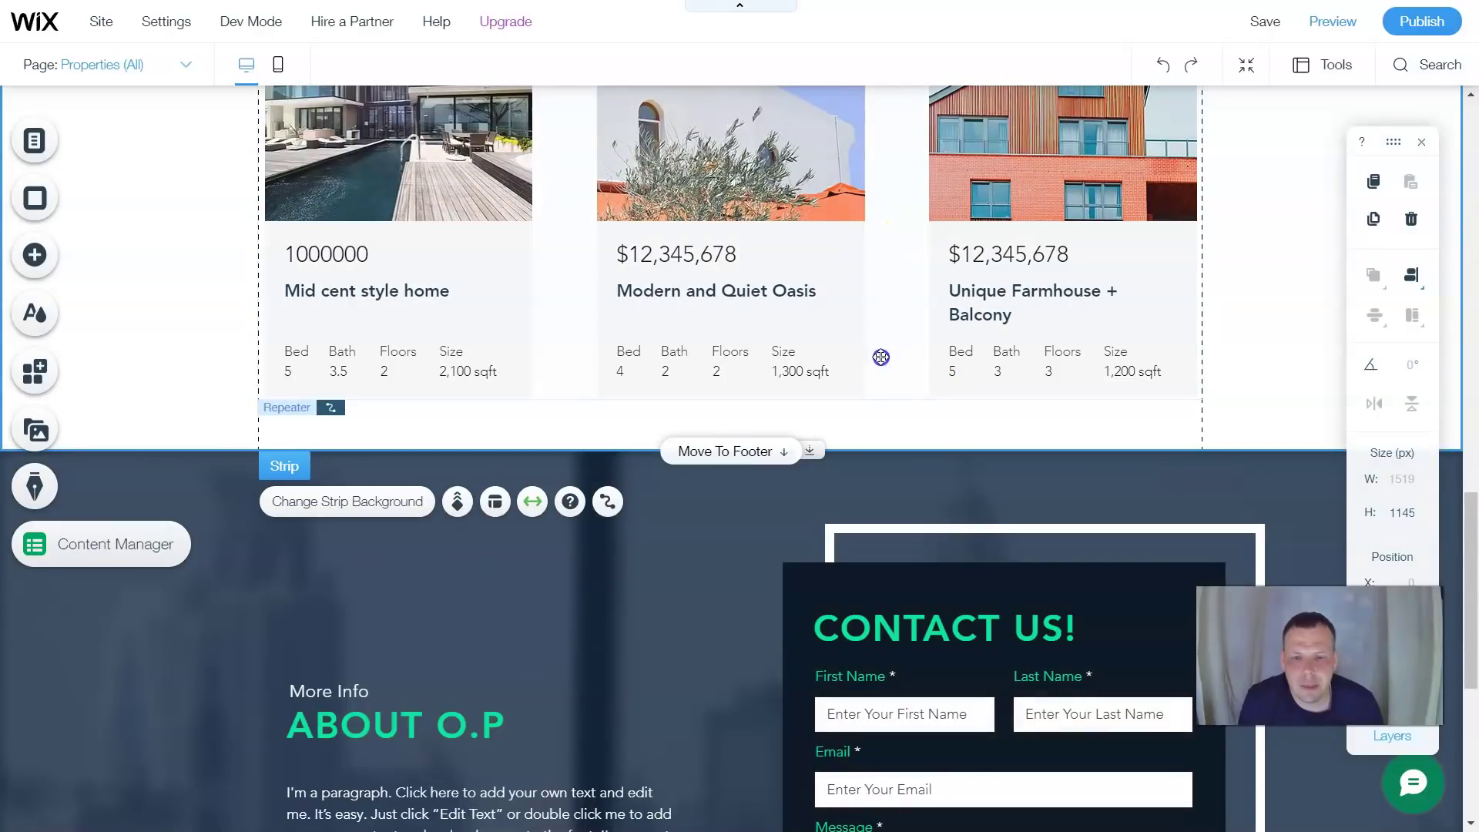
{"action": "left_click", "coordinate": [880, 400]}
{"action": "left_click_drag", "start_coordinate": [882, 432], "coordinate": [1083, 390]}
{"action": "left_click", "coordinate": [1116, 286]}
{"action": "scroll", "coordinate": [1161, 267], "scroll_direction": "up", "scroll_amount": 10}
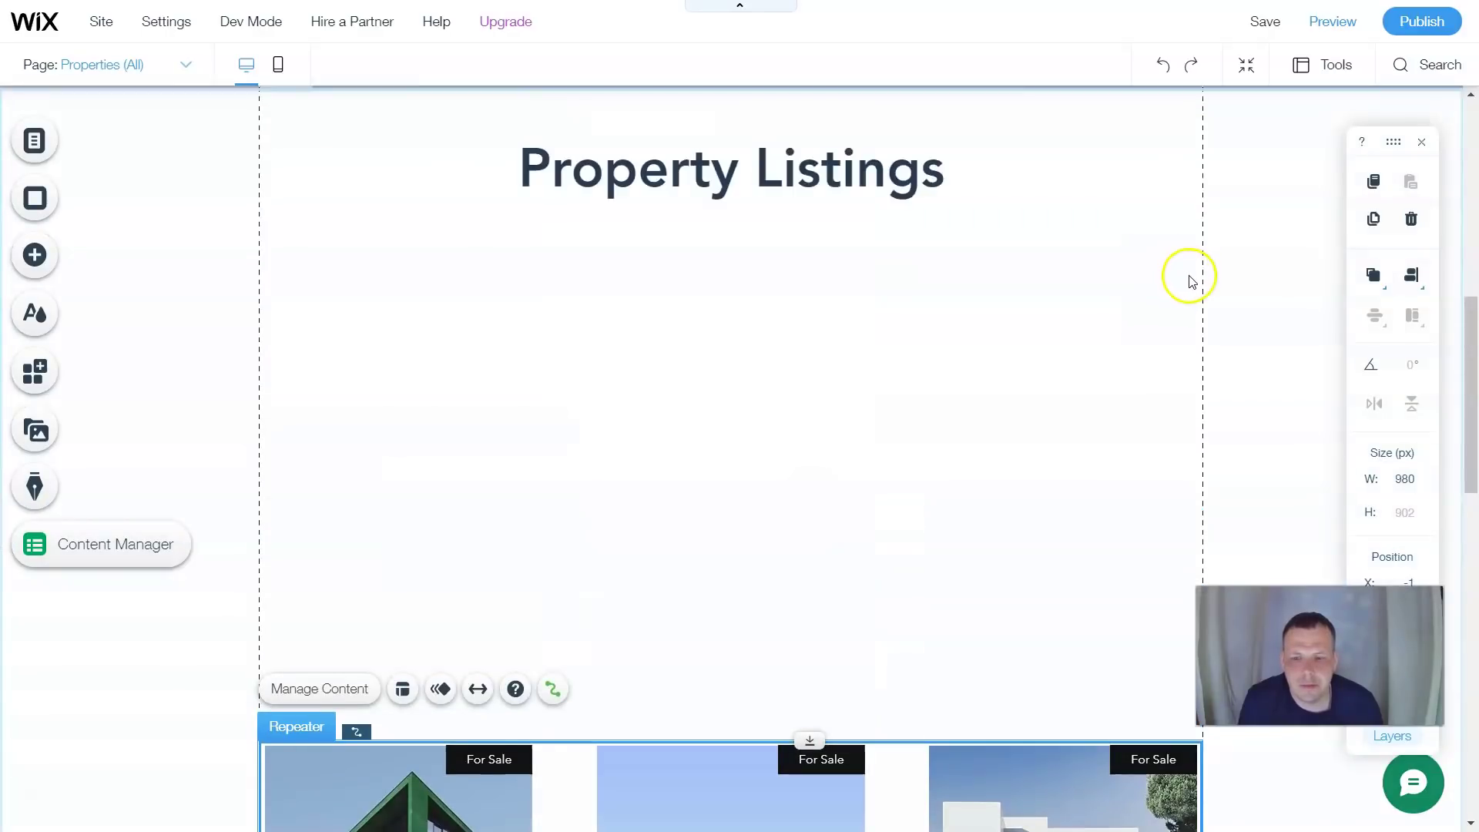
{"action": "scroll", "coordinate": [1188, 276], "scroll_direction": "up", "scroll_amount": 5}
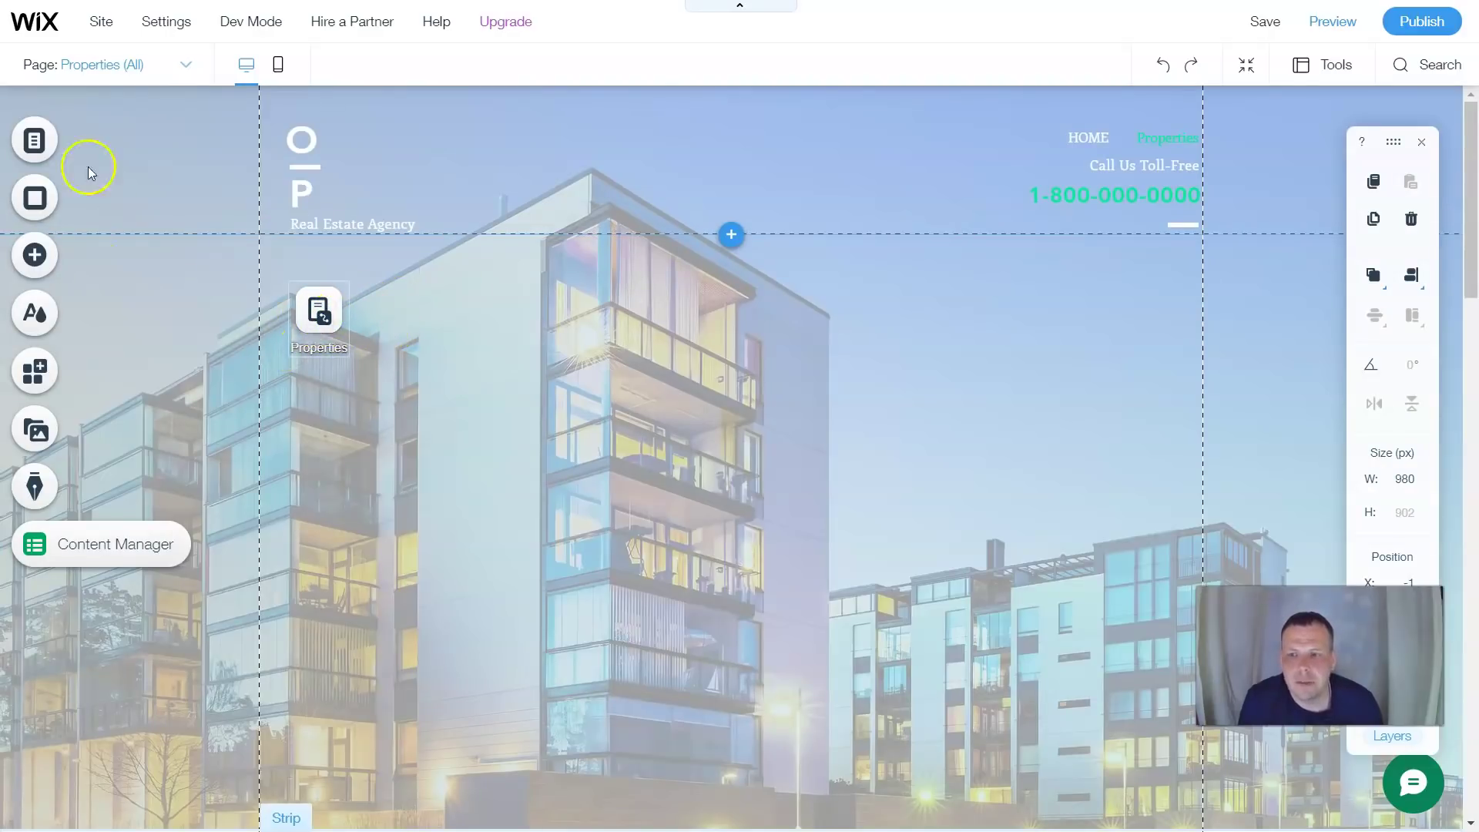
{"action": "left_click", "coordinate": [47, 141]}
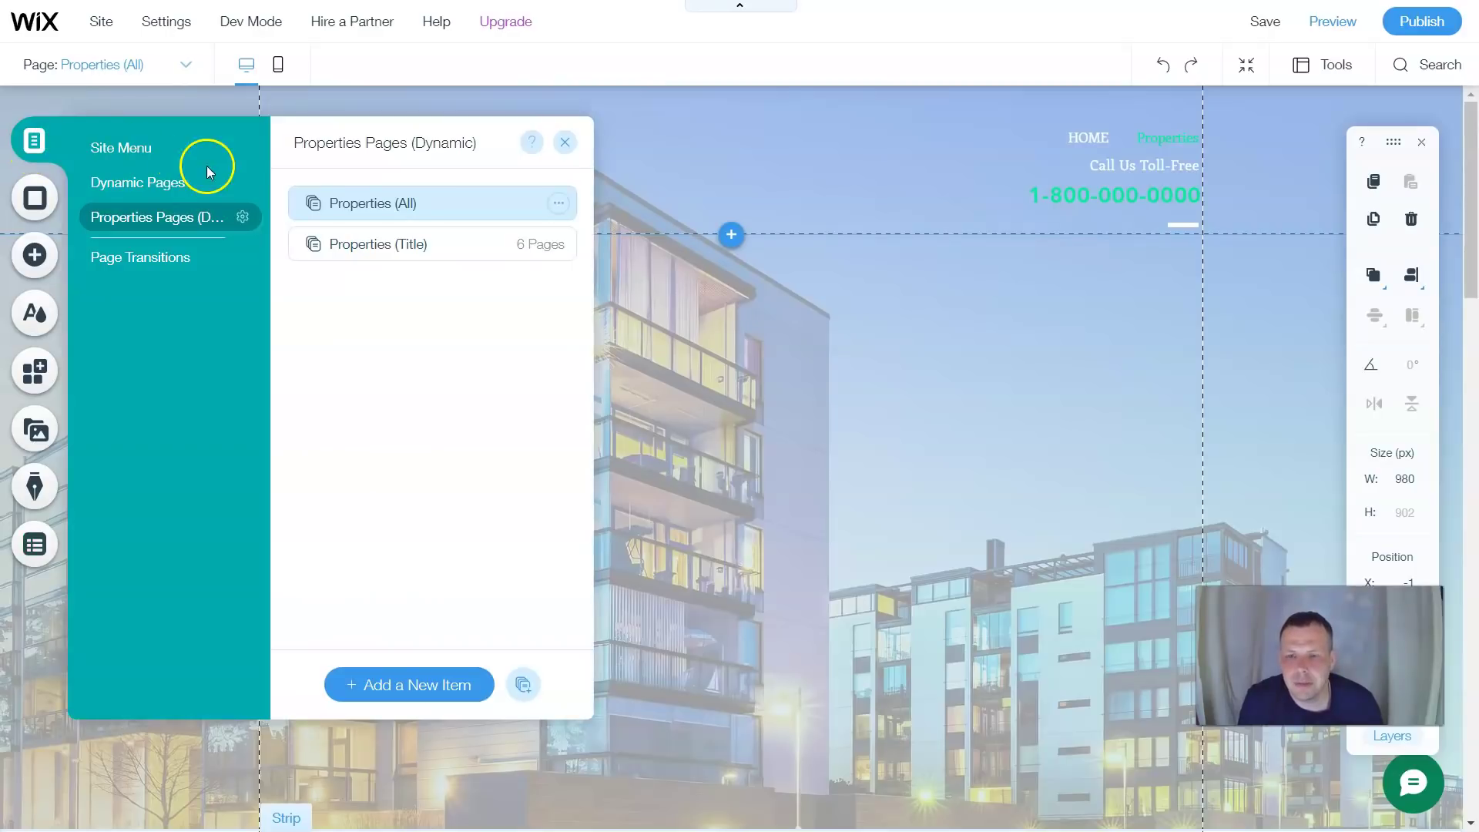
{"action": "left_click", "coordinate": [123, 149]}
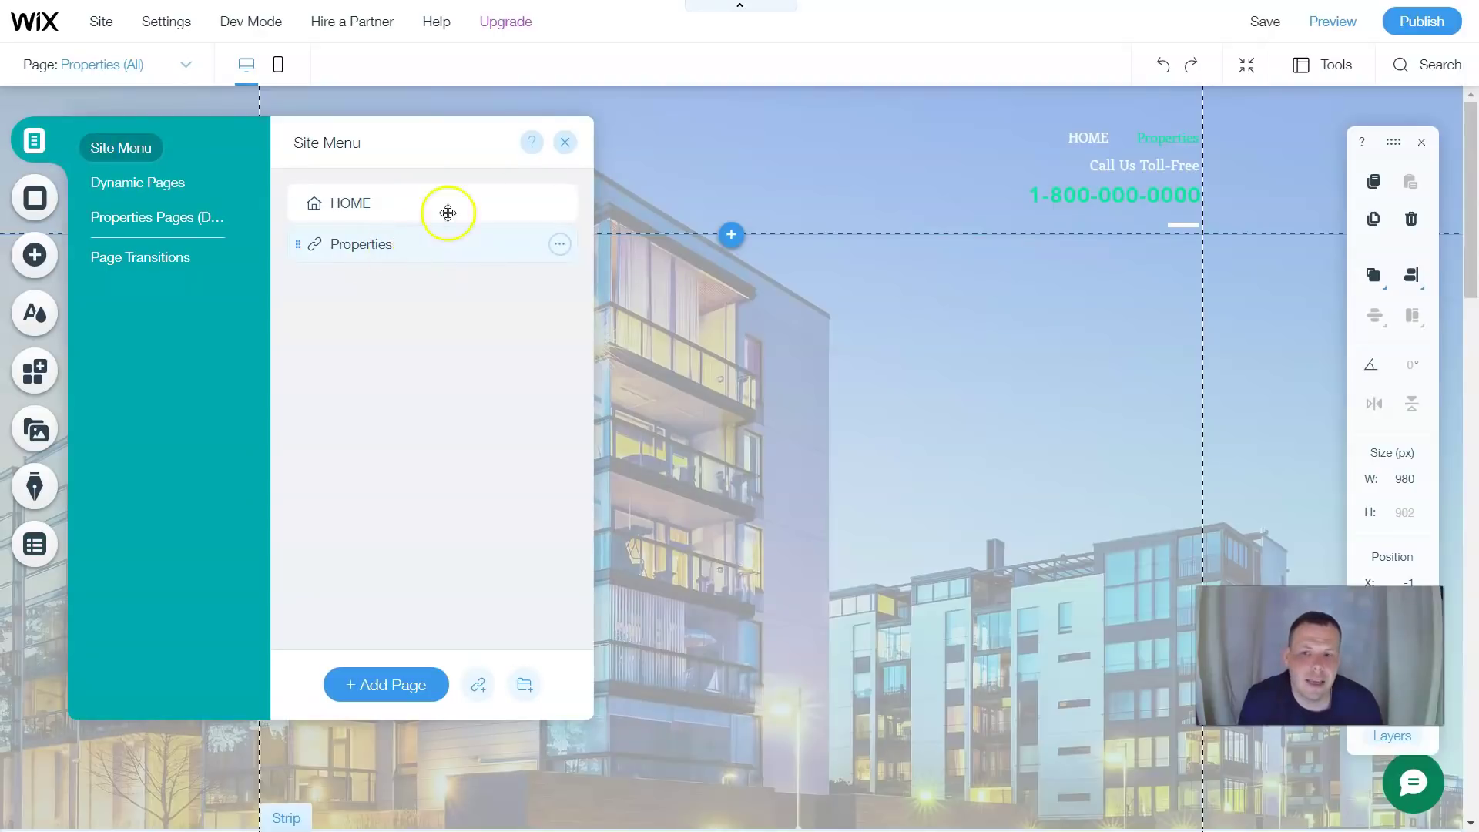
{"action": "left_click", "coordinate": [562, 146]}
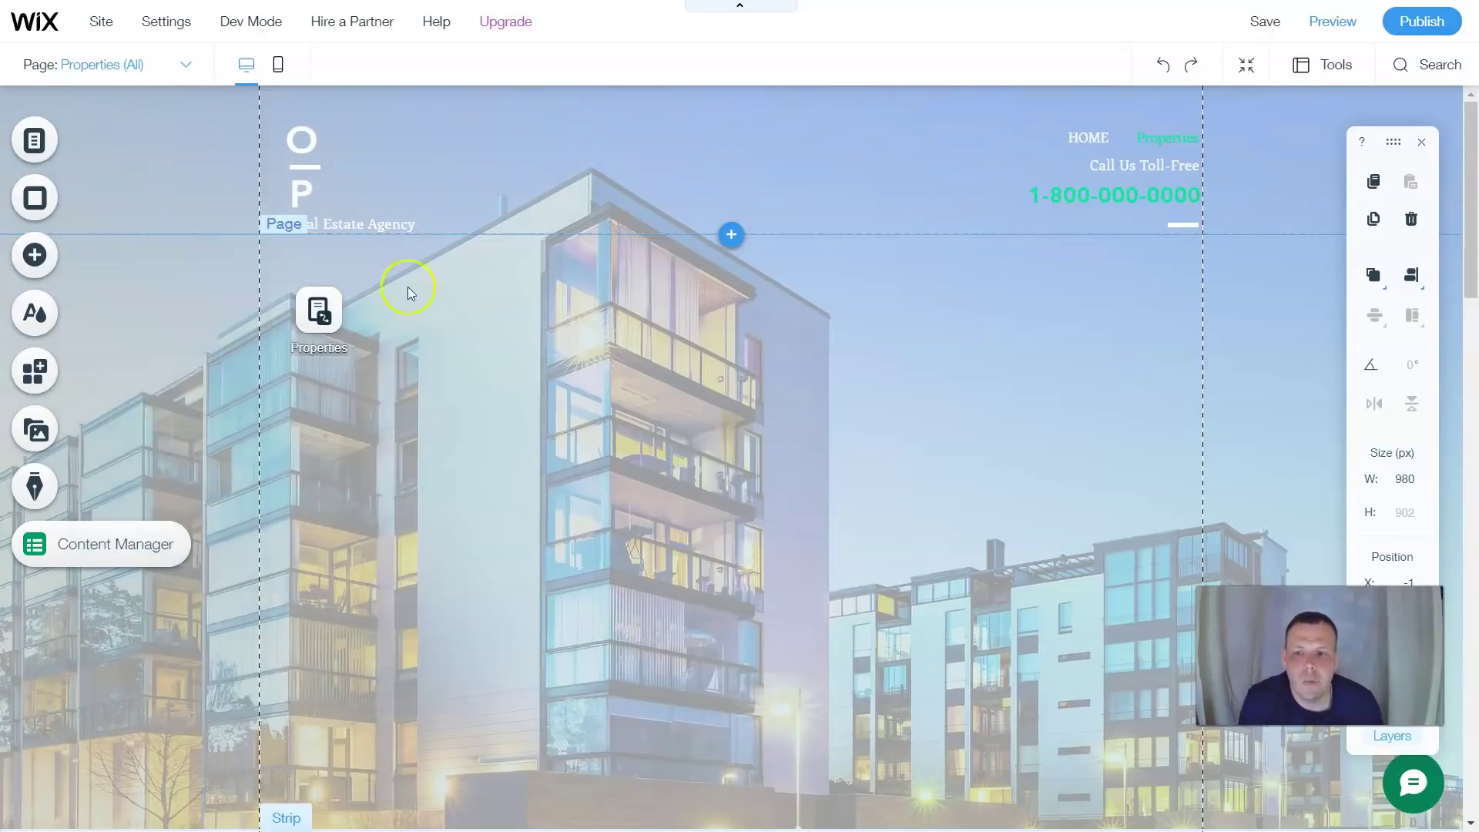
{"action": "scroll", "coordinate": [667, 314], "scroll_direction": "down", "scroll_amount": 1}
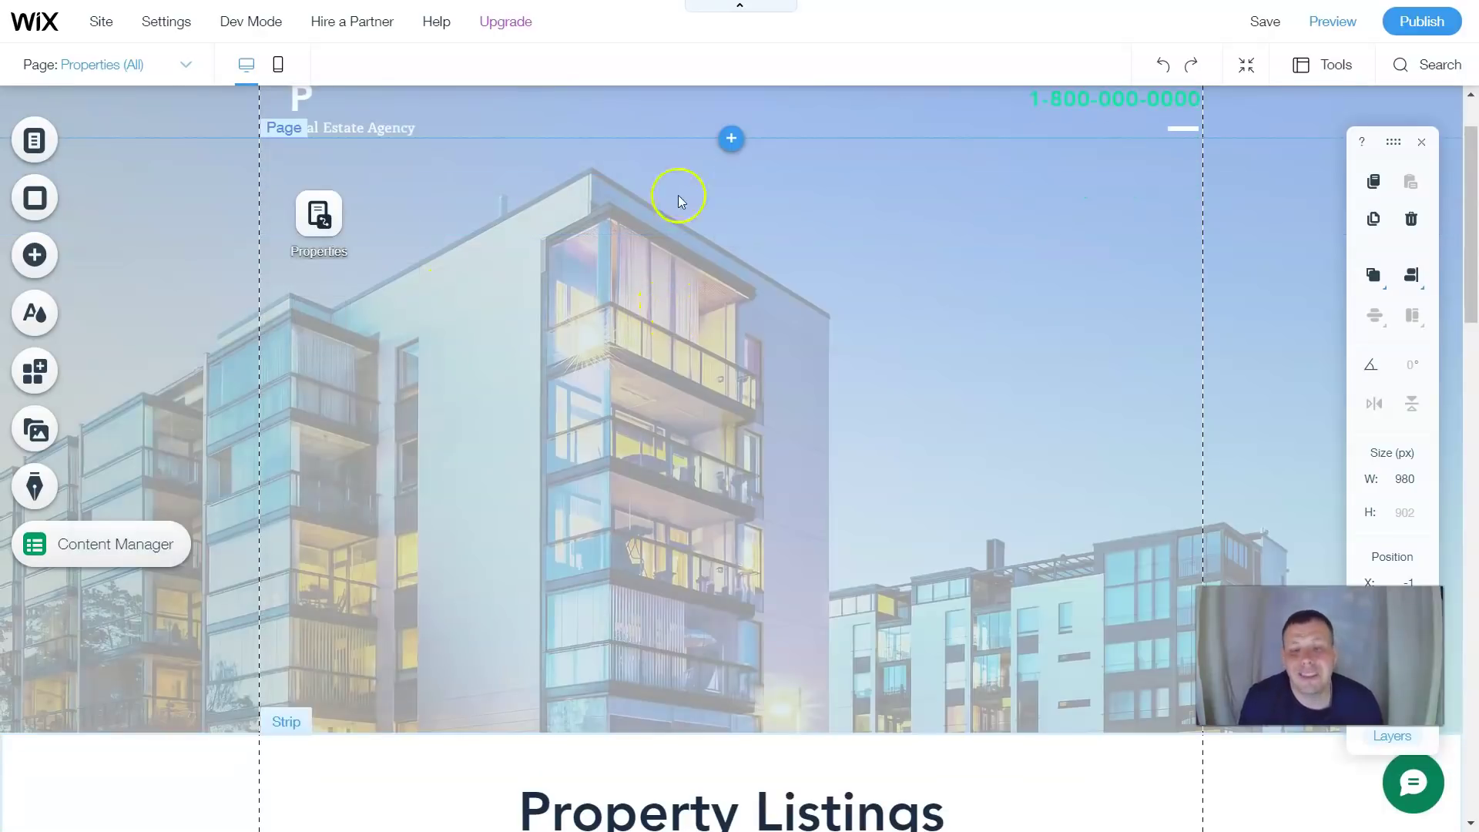
{"action": "scroll", "coordinate": [869, 374], "scroll_direction": "down", "scroll_amount": 7}
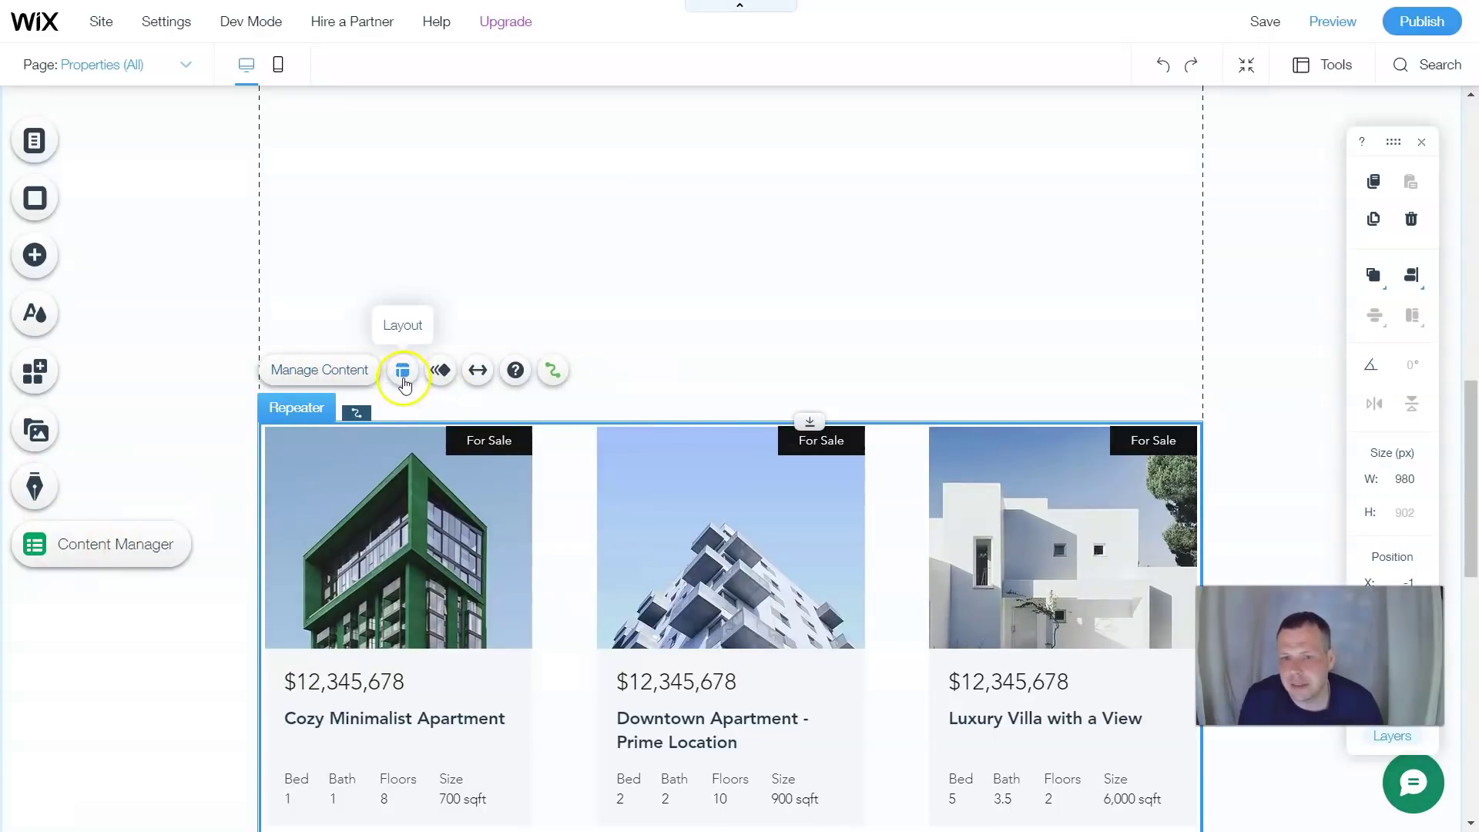
Right-align the listings repeater's cards and space them 47 px apart
{"action": "left_click", "coordinate": [404, 378]}
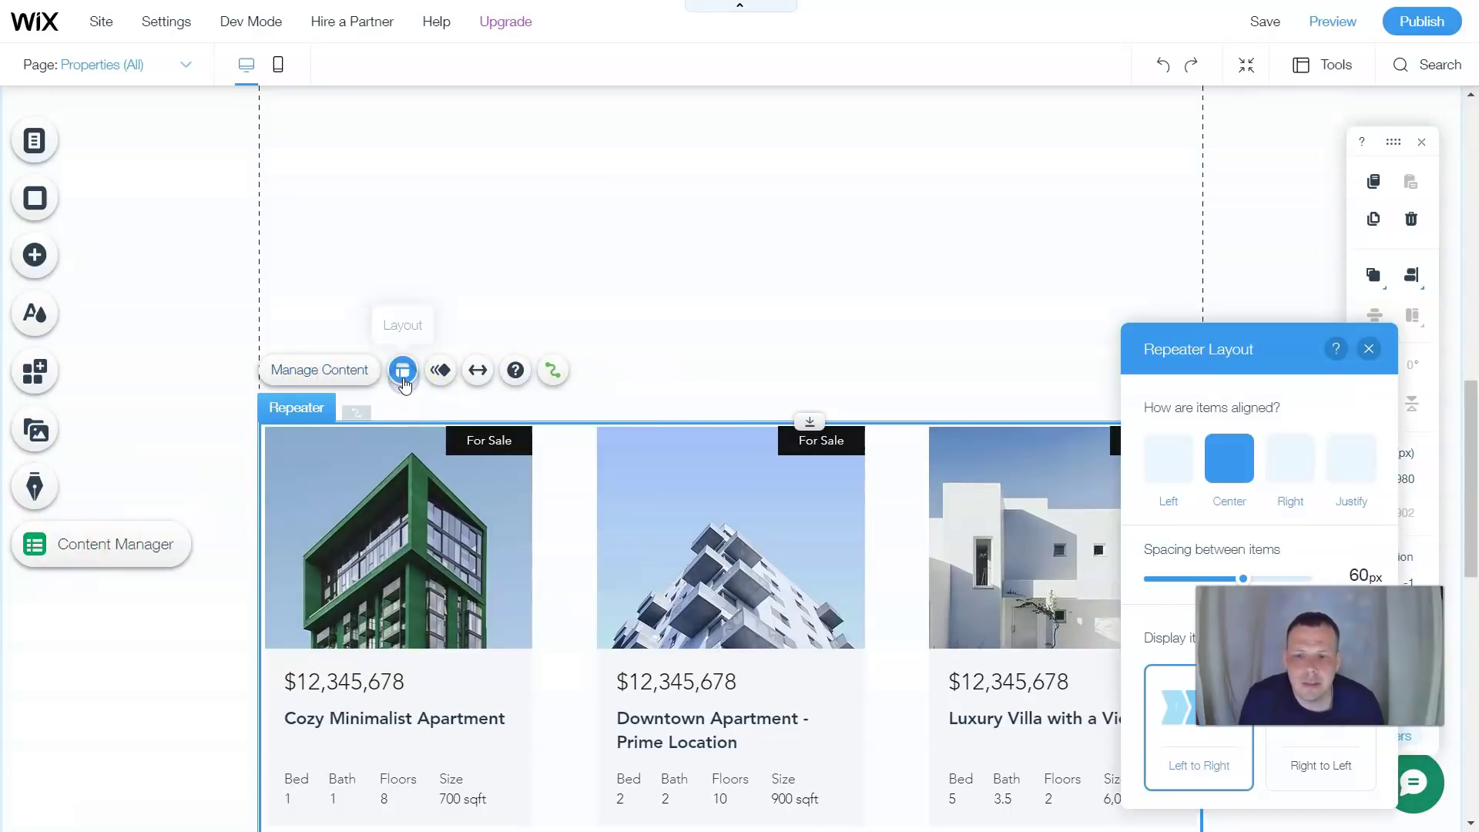
{"action": "left_click", "coordinate": [1170, 476]}
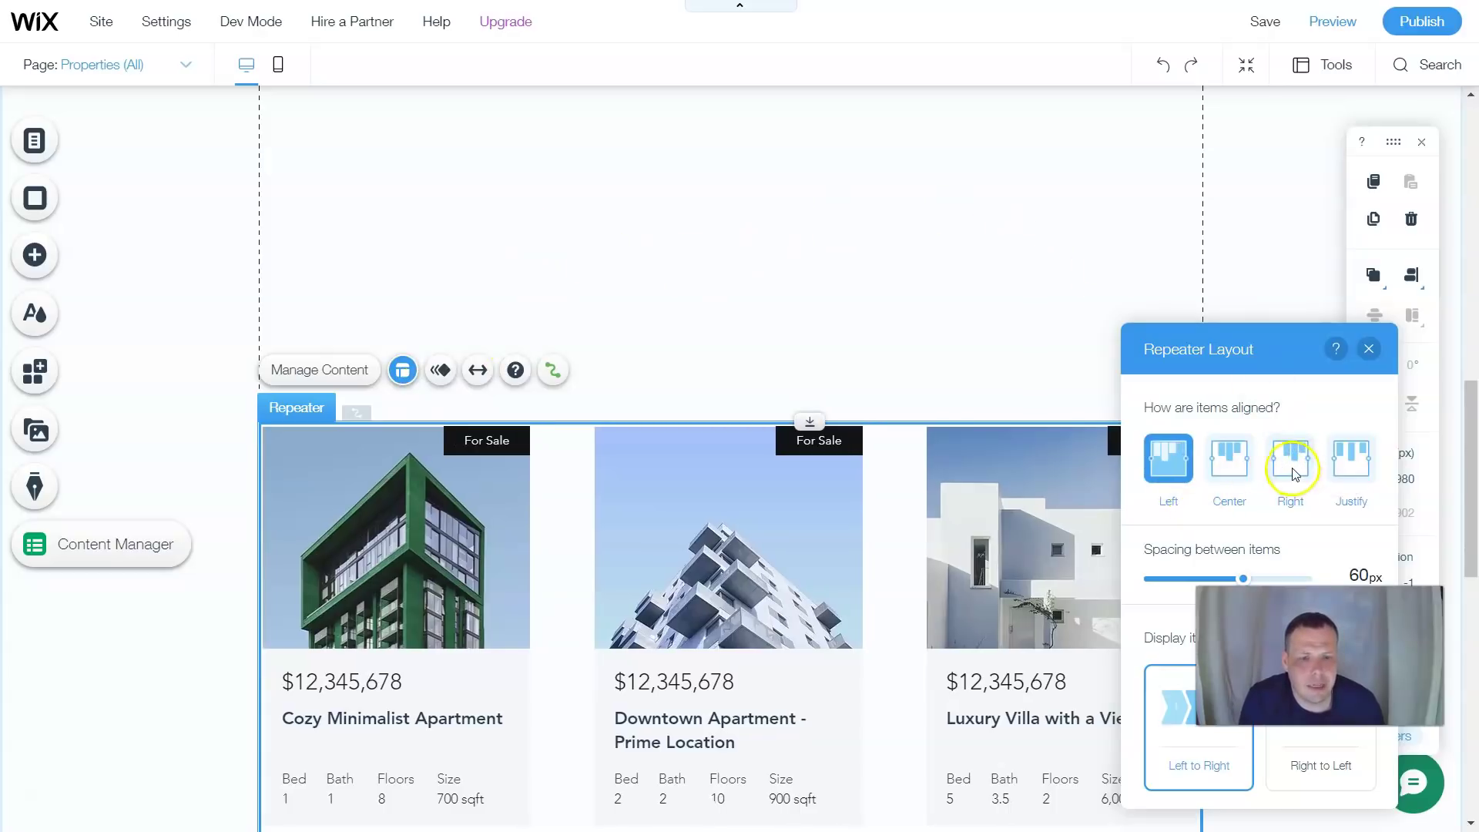
{"action": "left_click", "coordinate": [1368, 349]}
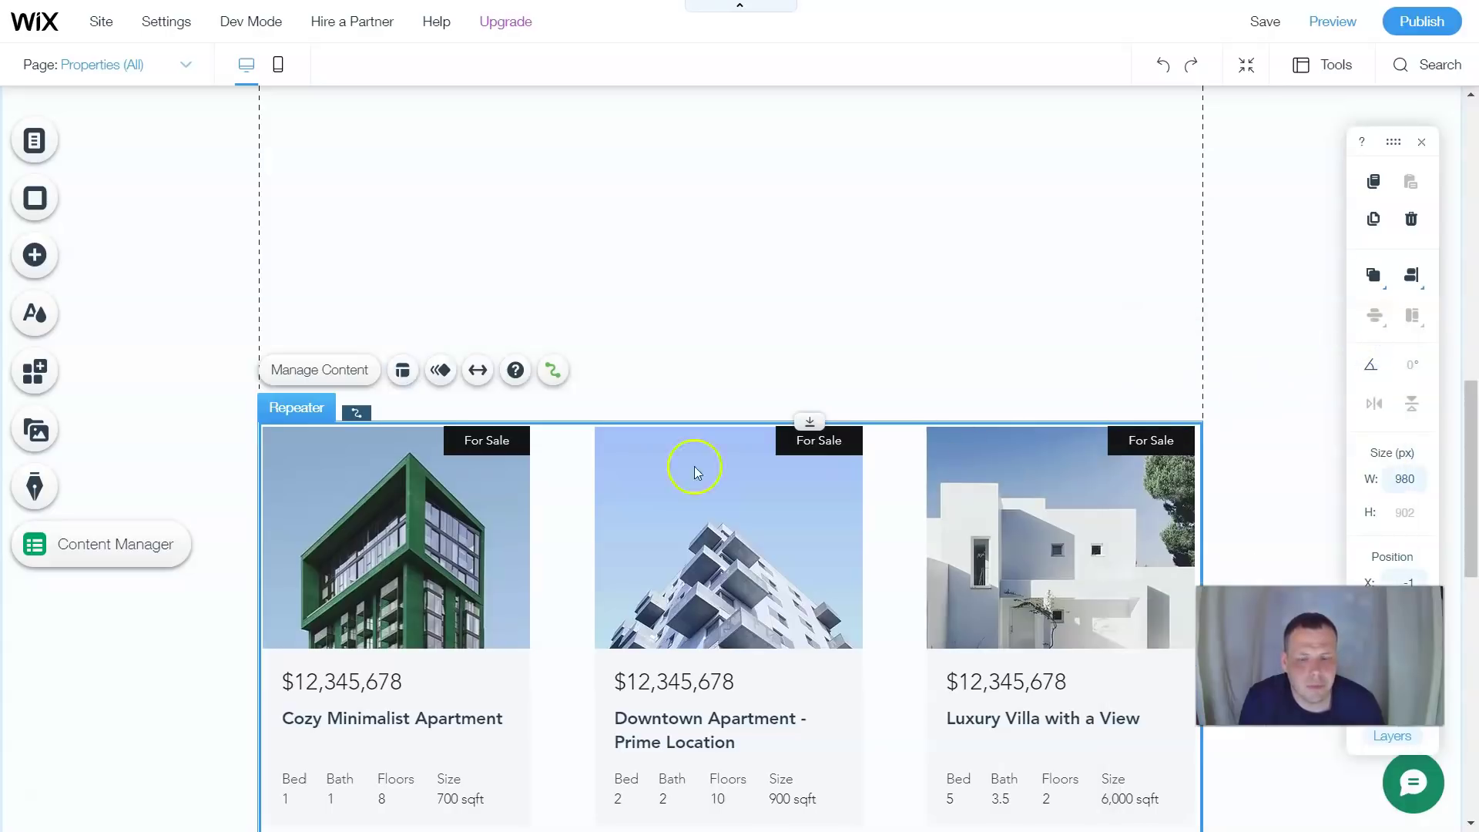
{"action": "left_click", "coordinate": [402, 370]}
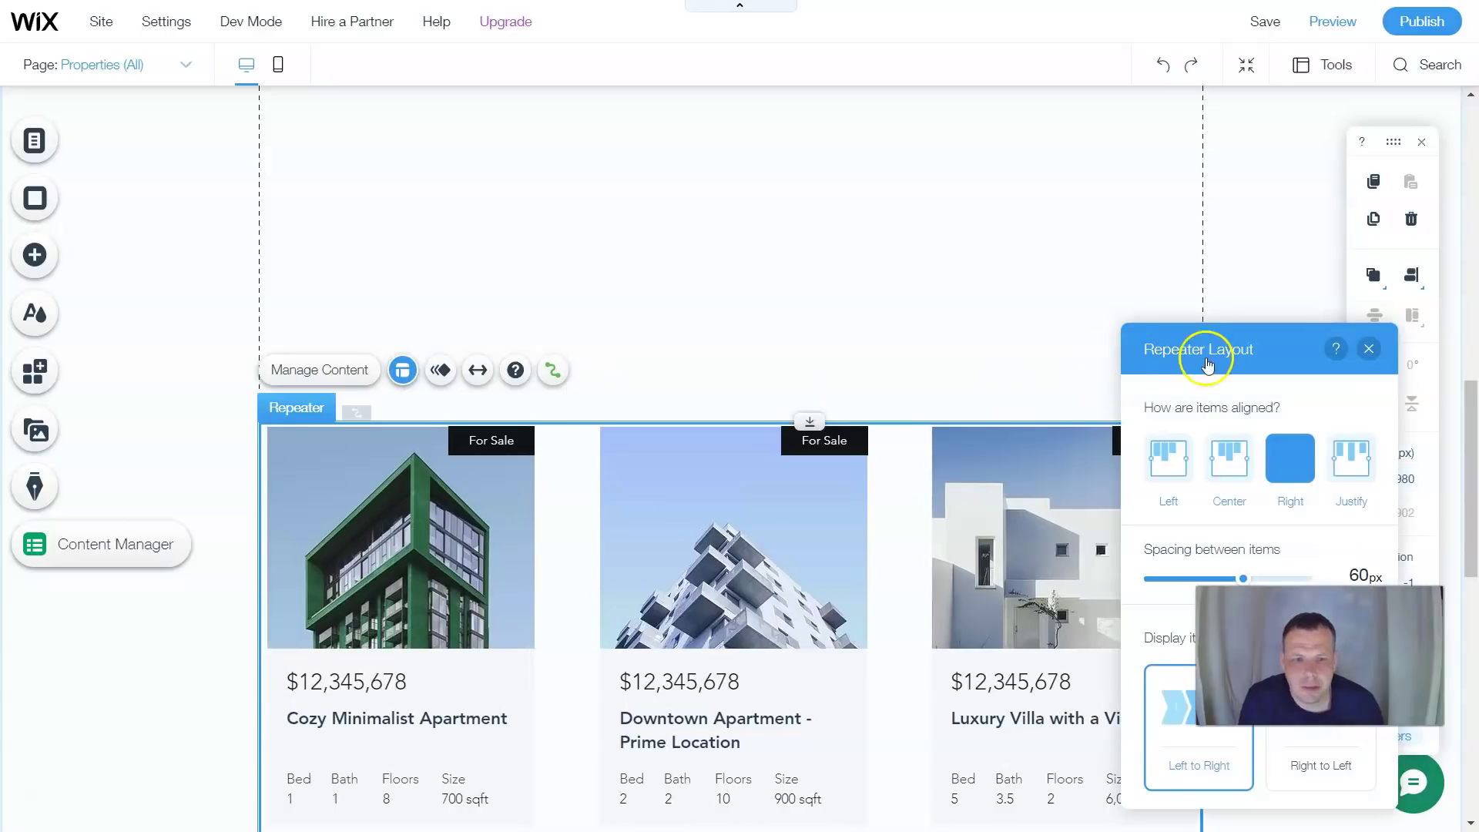
{"action": "left_click_drag", "start_coordinate": [1198, 339], "coordinate": [756, 138]}
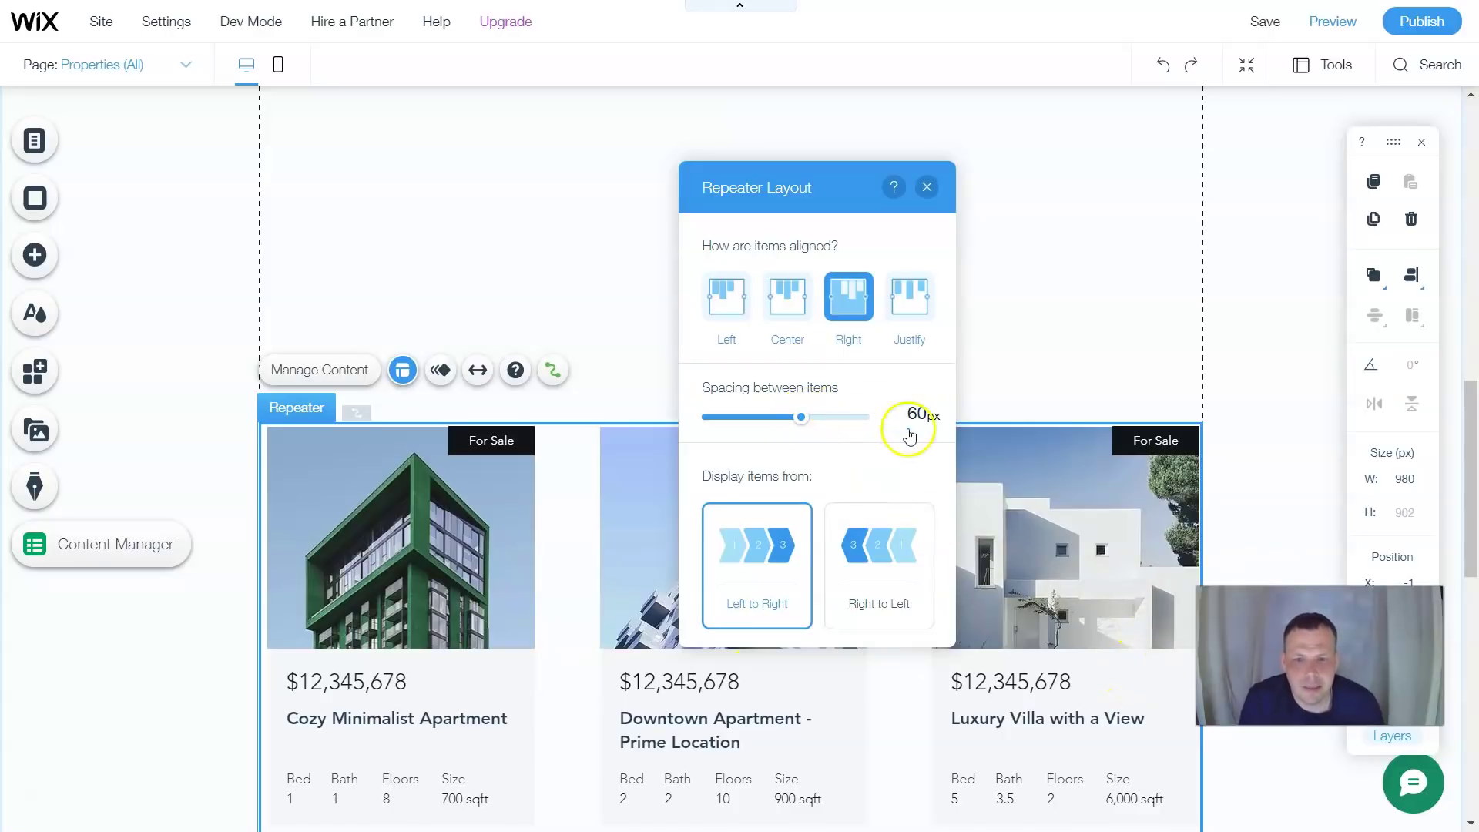
{"action": "left_click", "coordinate": [805, 423]}
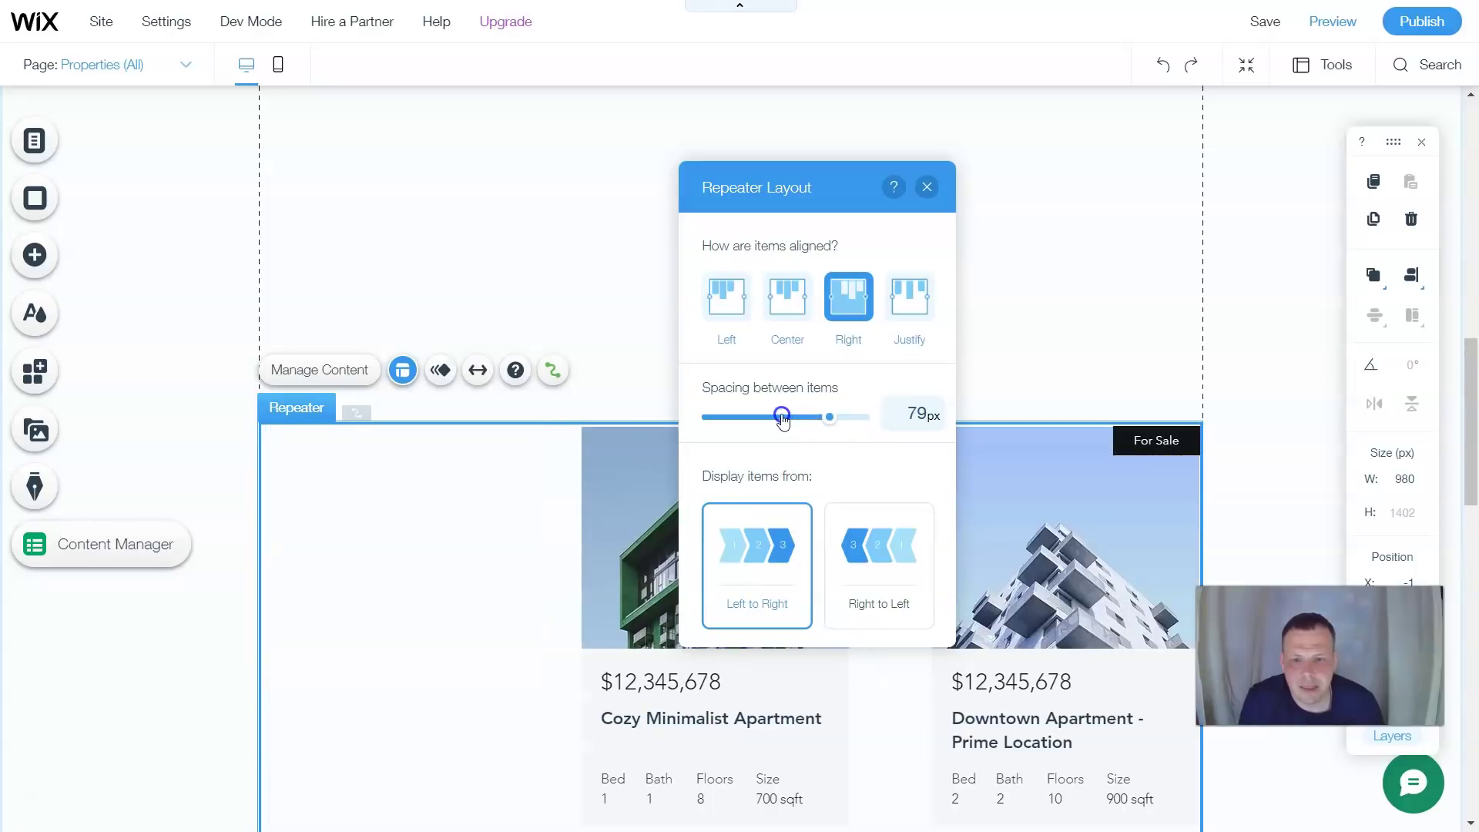
{"action": "left_click", "coordinate": [782, 416]}
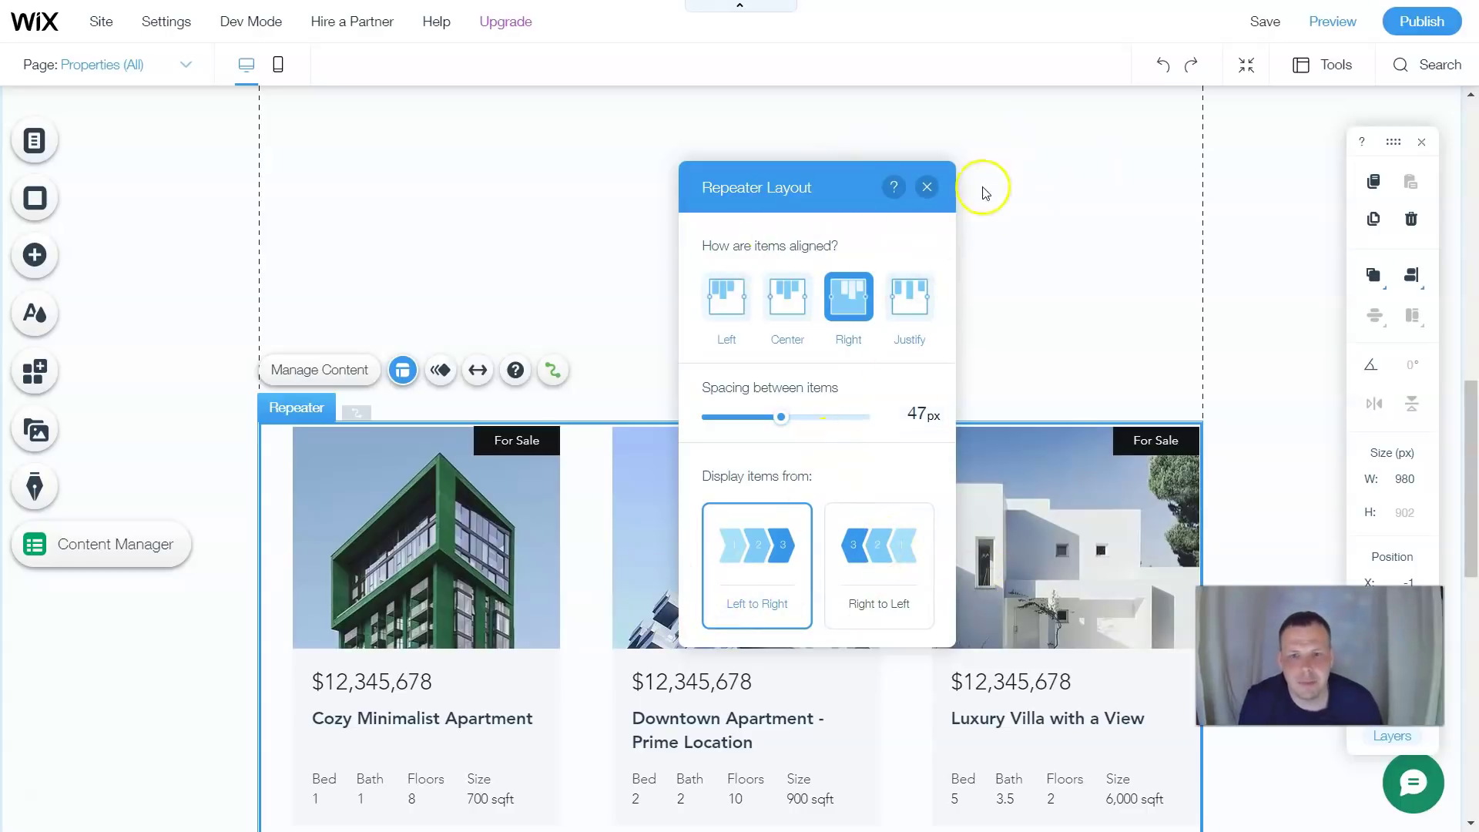
{"action": "left_click", "coordinate": [630, 597]}
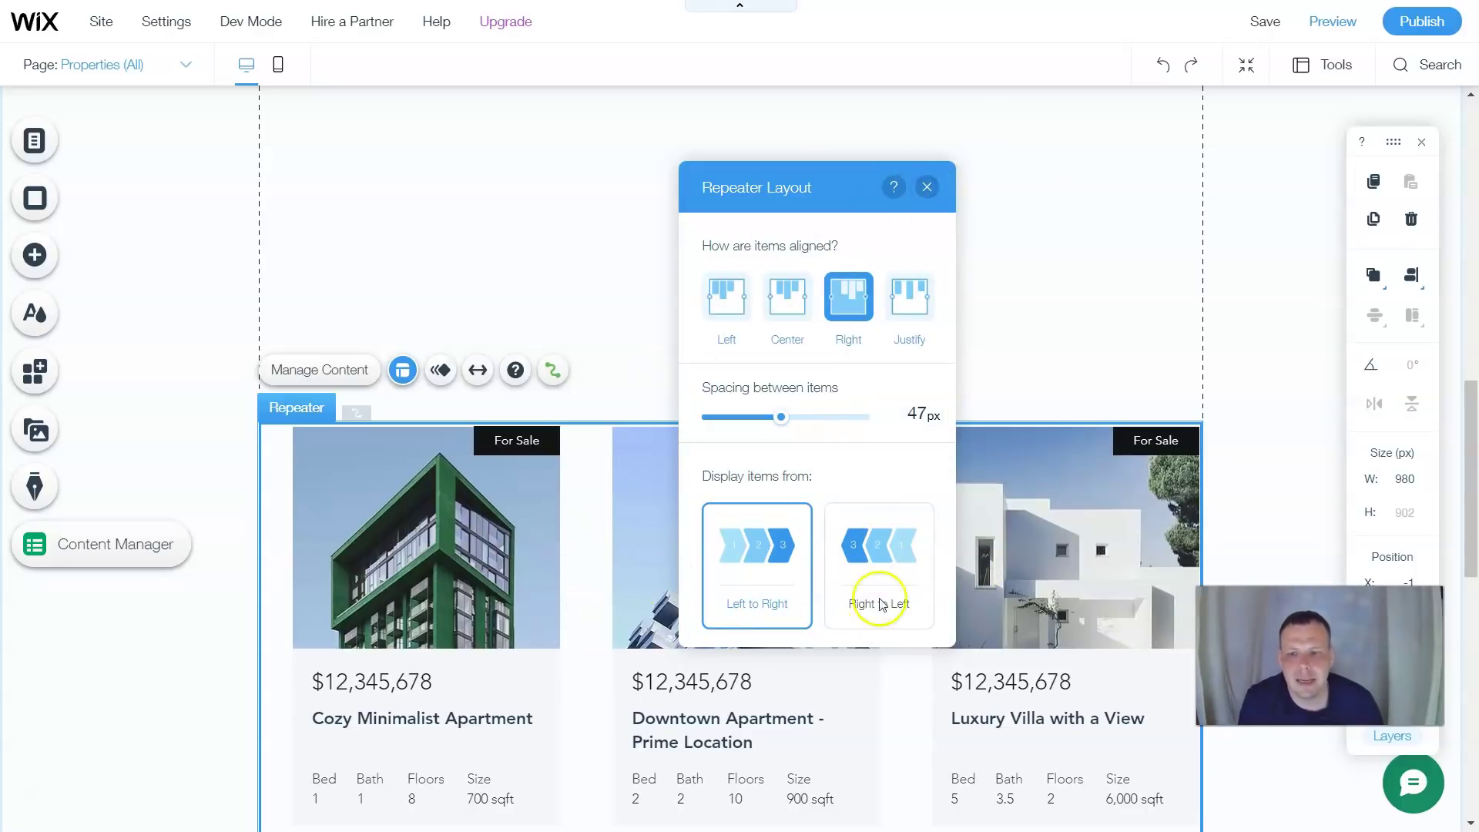
{"action": "left_click", "coordinate": [1018, 581]}
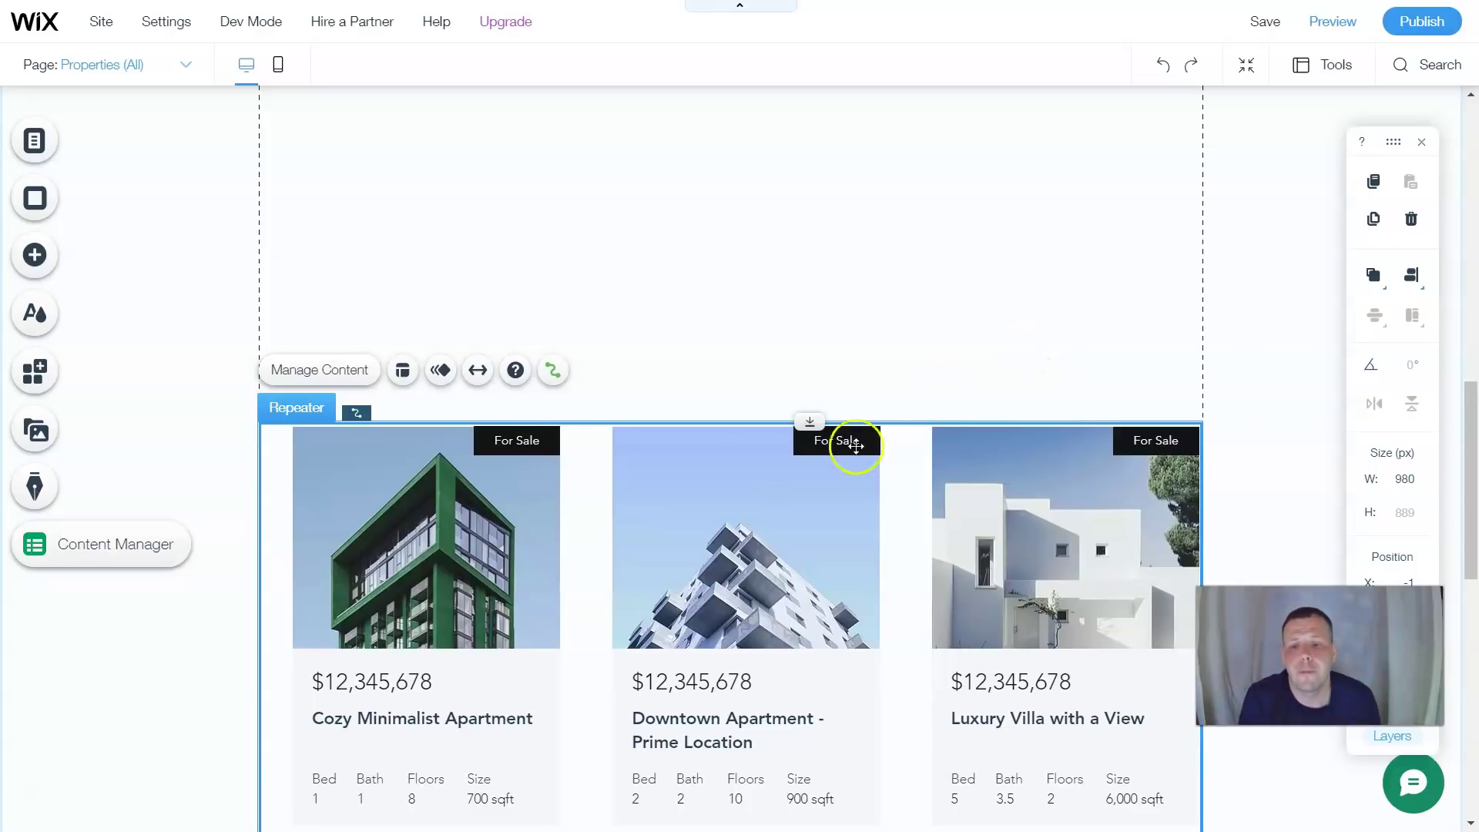
Give the listings repeater the Expand-In animation
{"action": "left_click", "coordinate": [438, 375]}
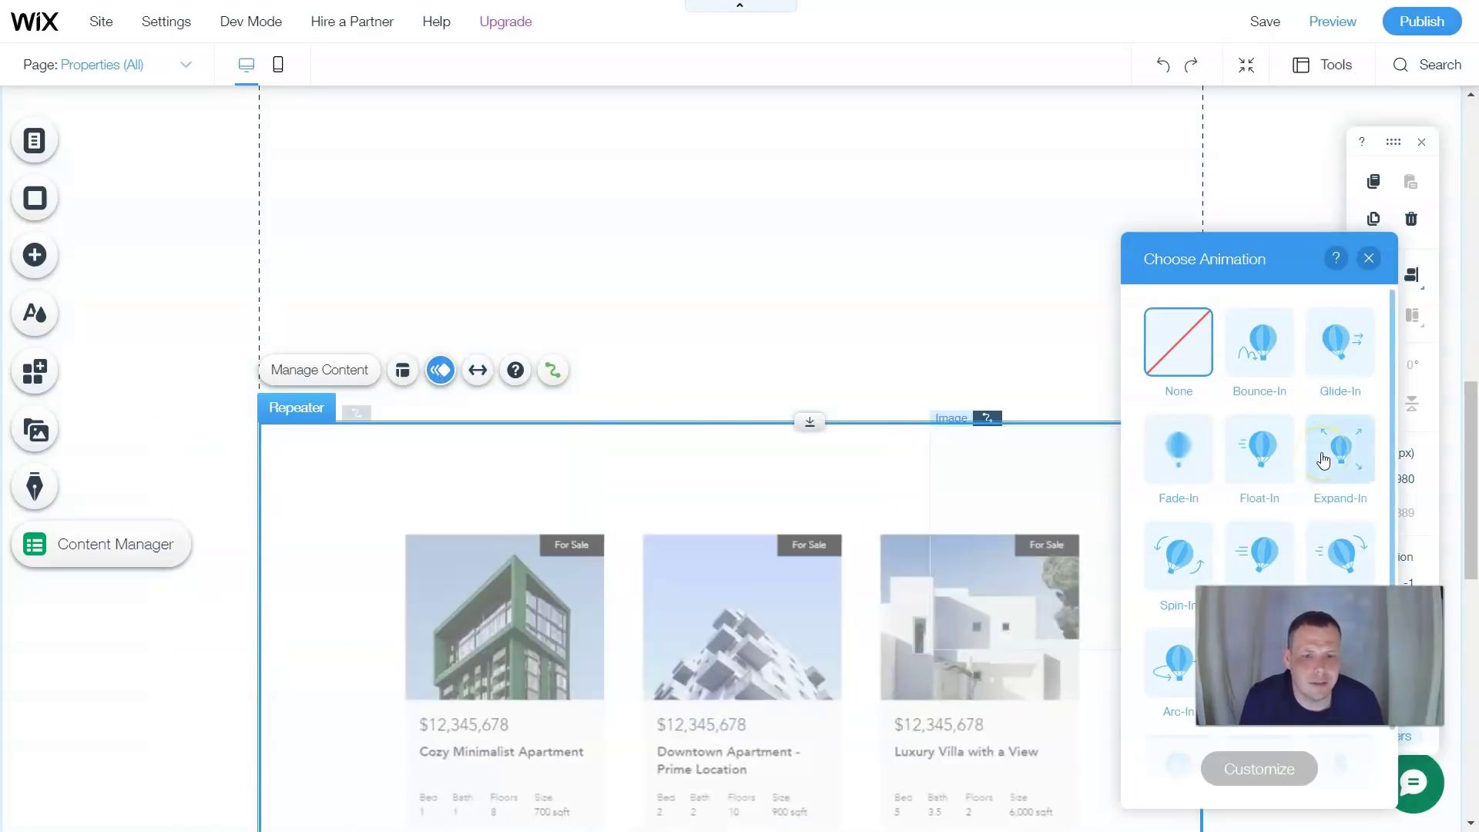
{"action": "left_click", "coordinate": [1323, 460]}
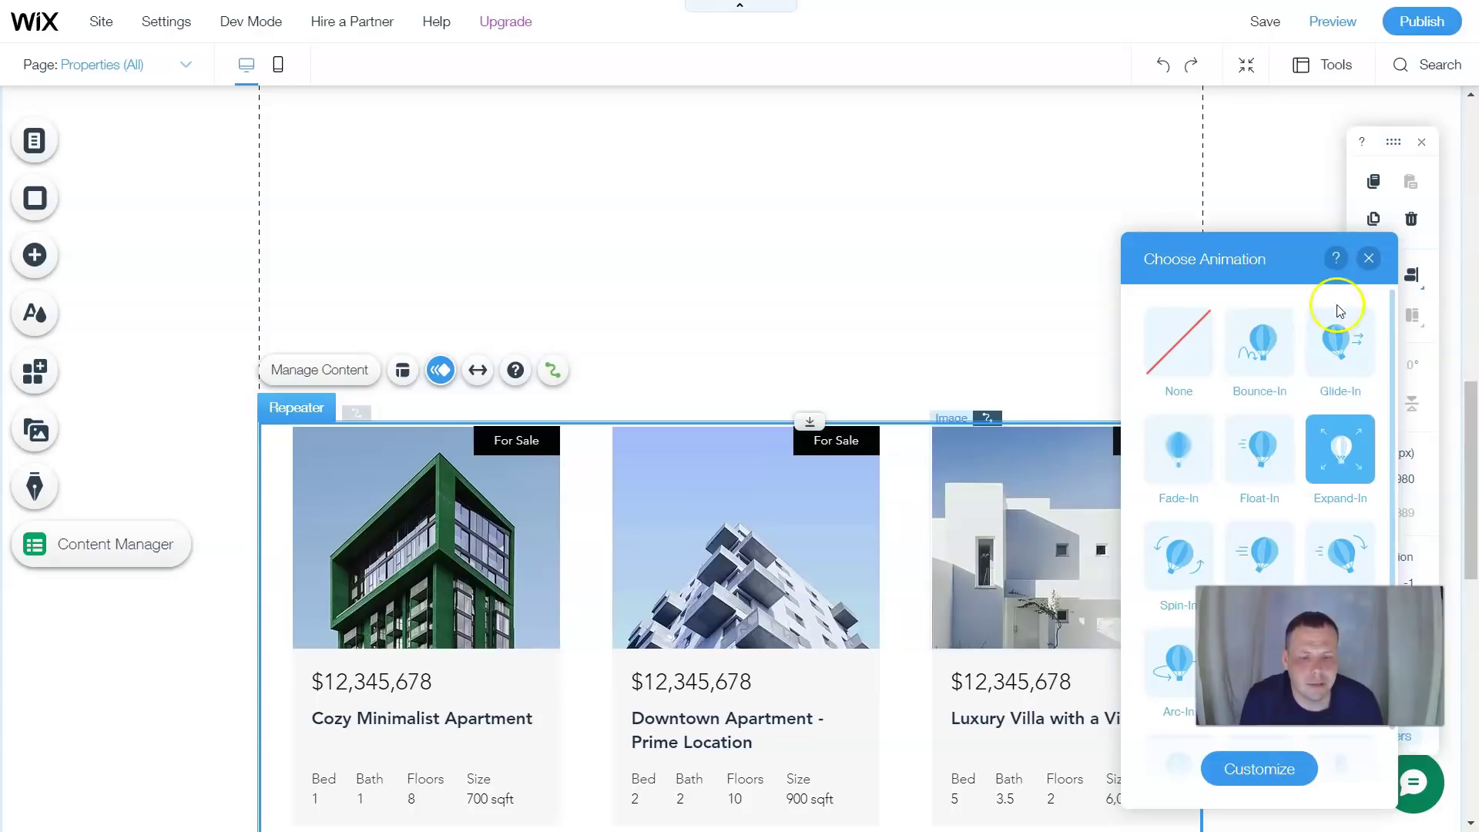
{"action": "left_click", "coordinate": [1368, 259]}
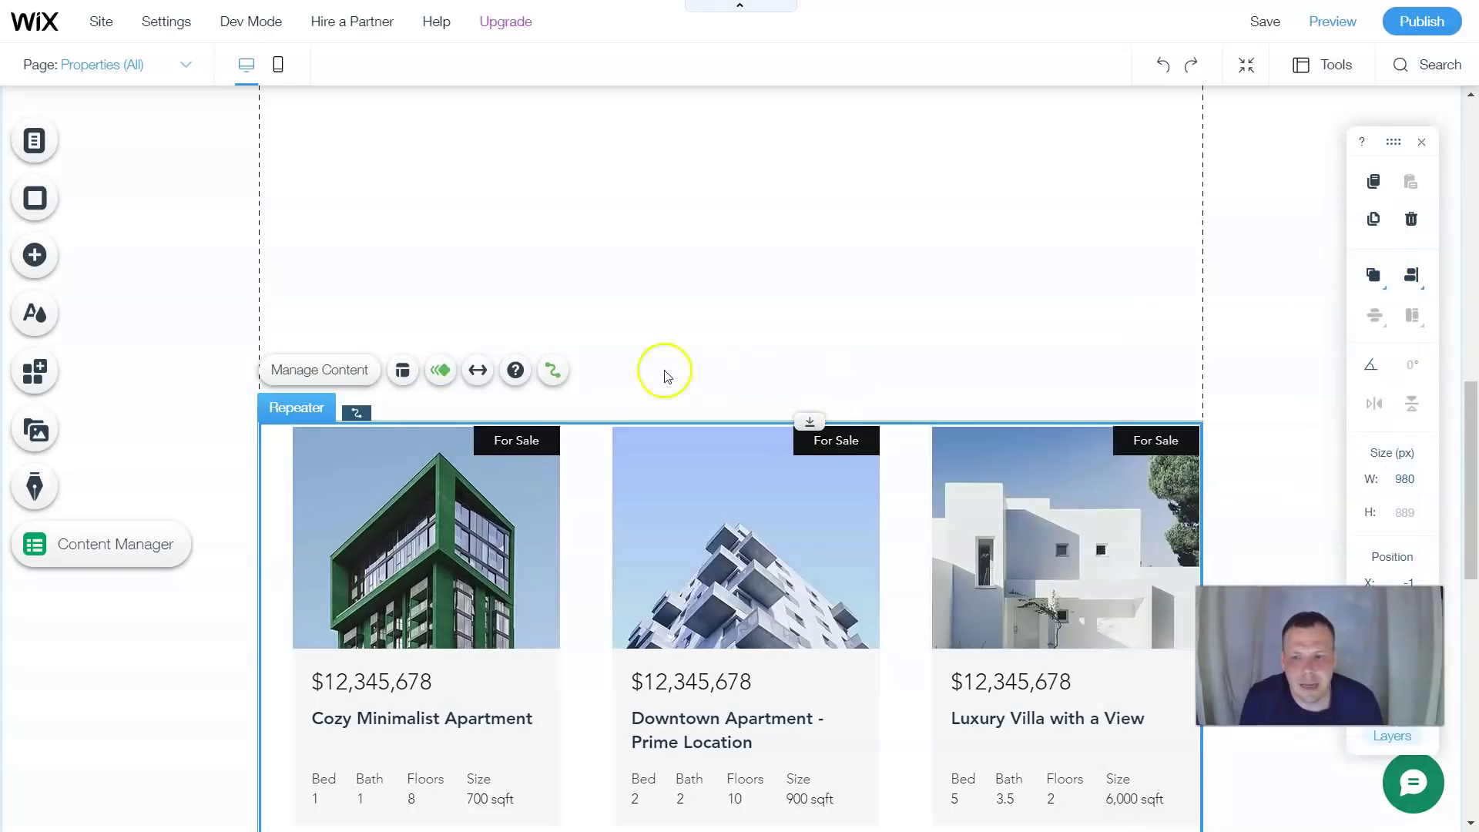
Turn off the repeater's full-width stretch and shift it left to X -217, keeping 1502 px width
{"action": "left_click", "coordinate": [479, 370]}
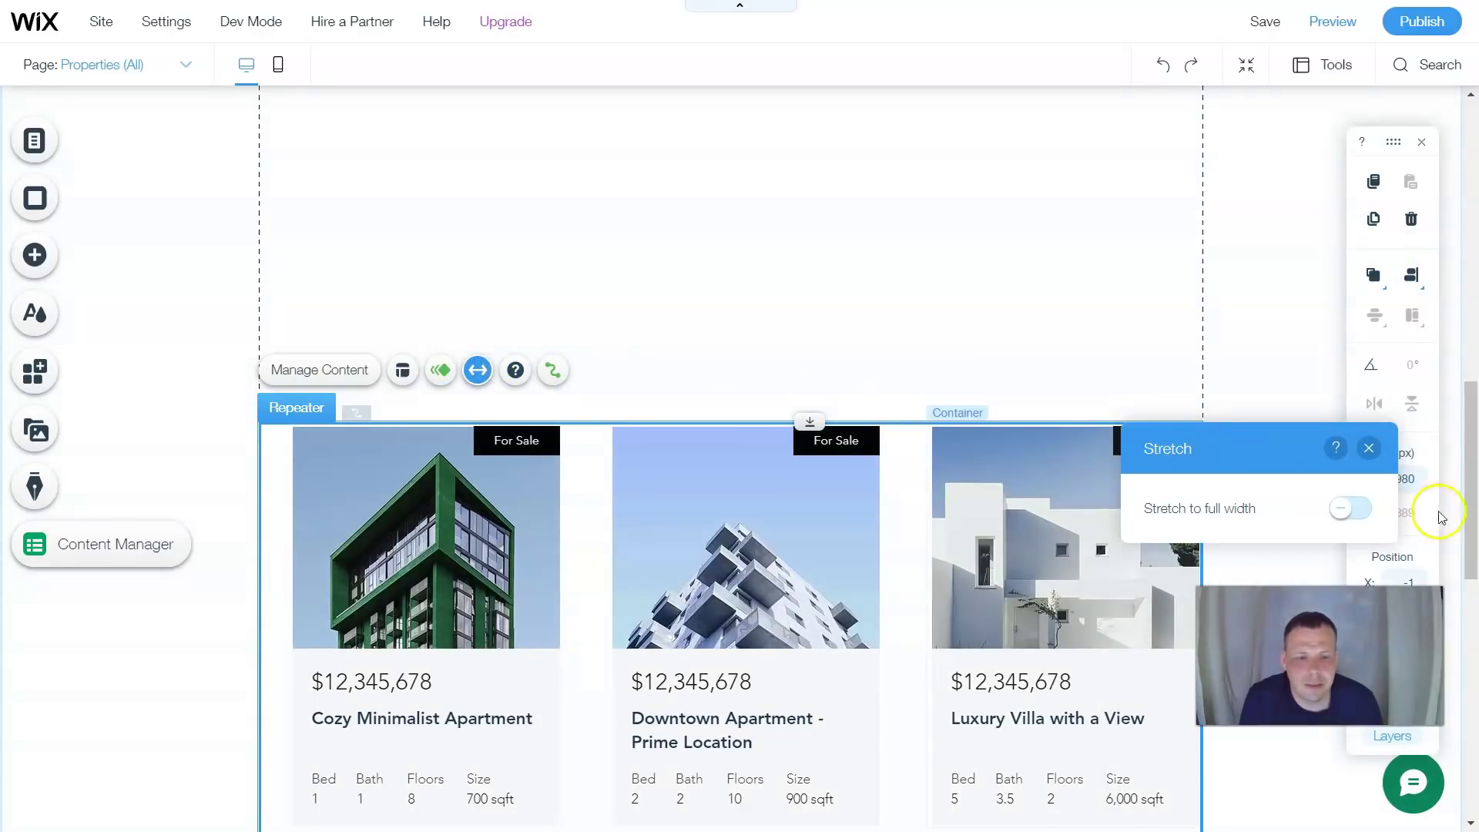
{"action": "left_click", "coordinate": [1351, 508]}
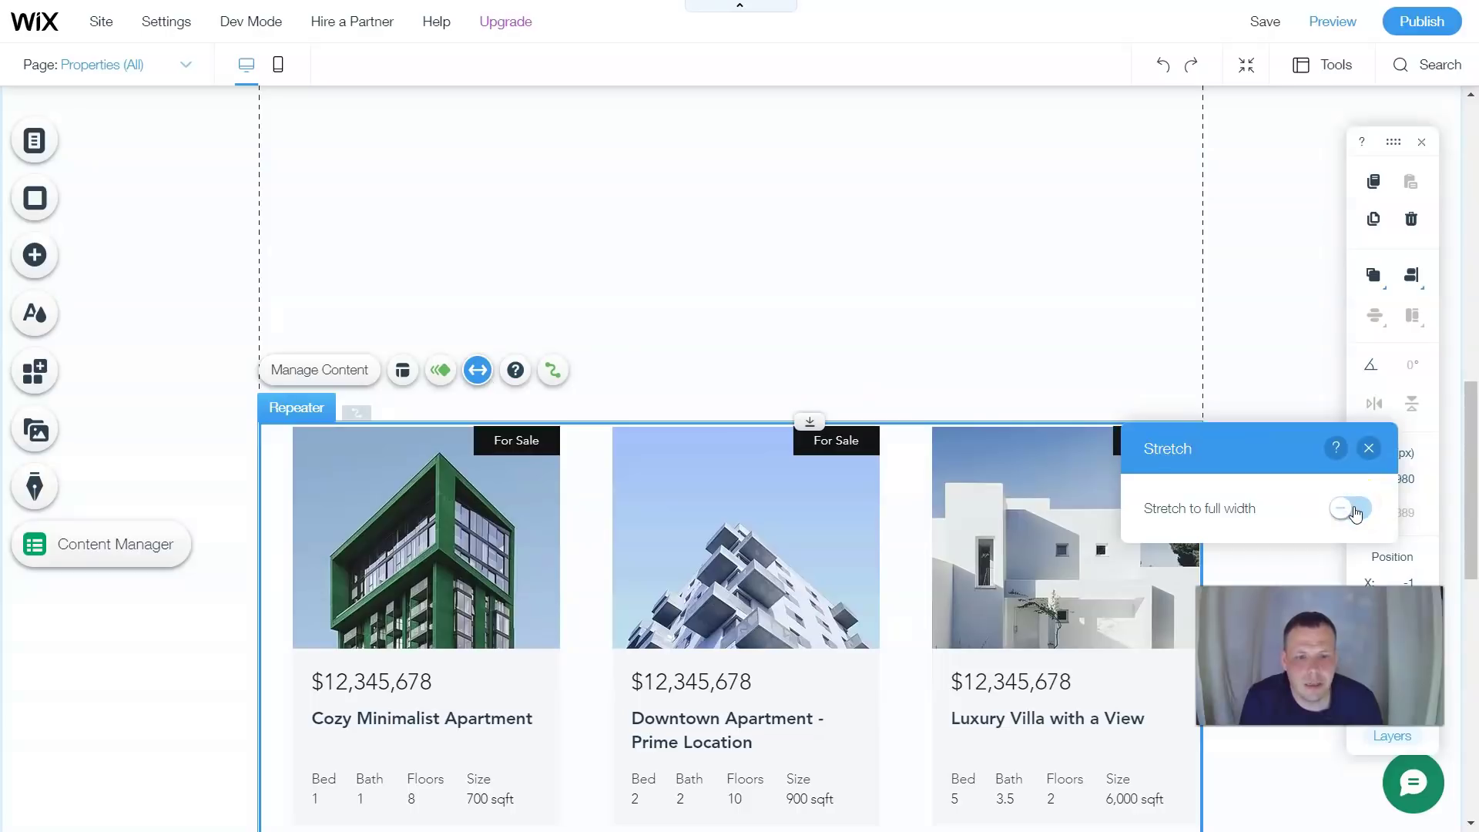
{"action": "left_click", "coordinate": [1353, 509]}
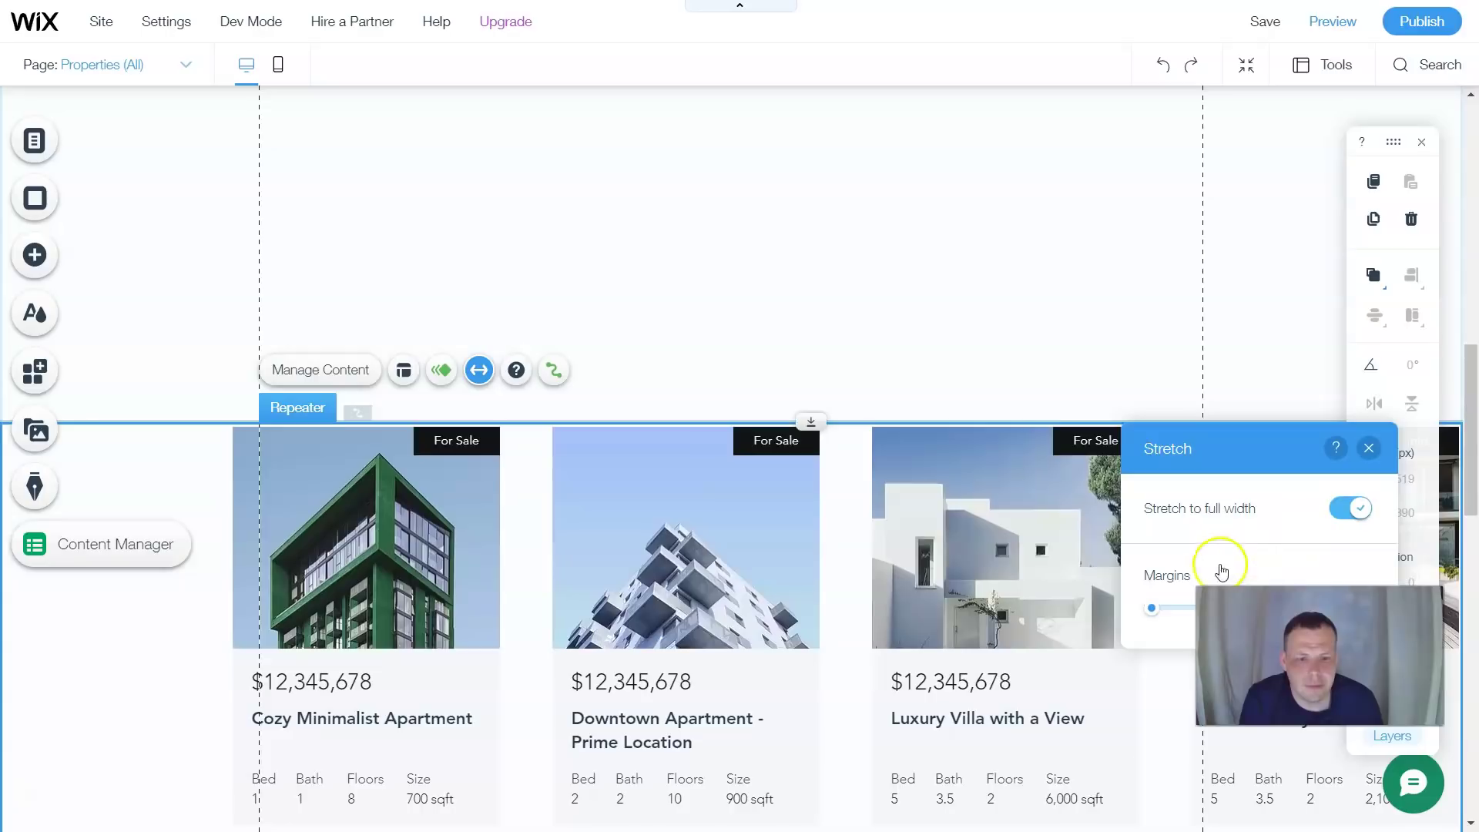
{"action": "key", "text": "ctrl+z"}
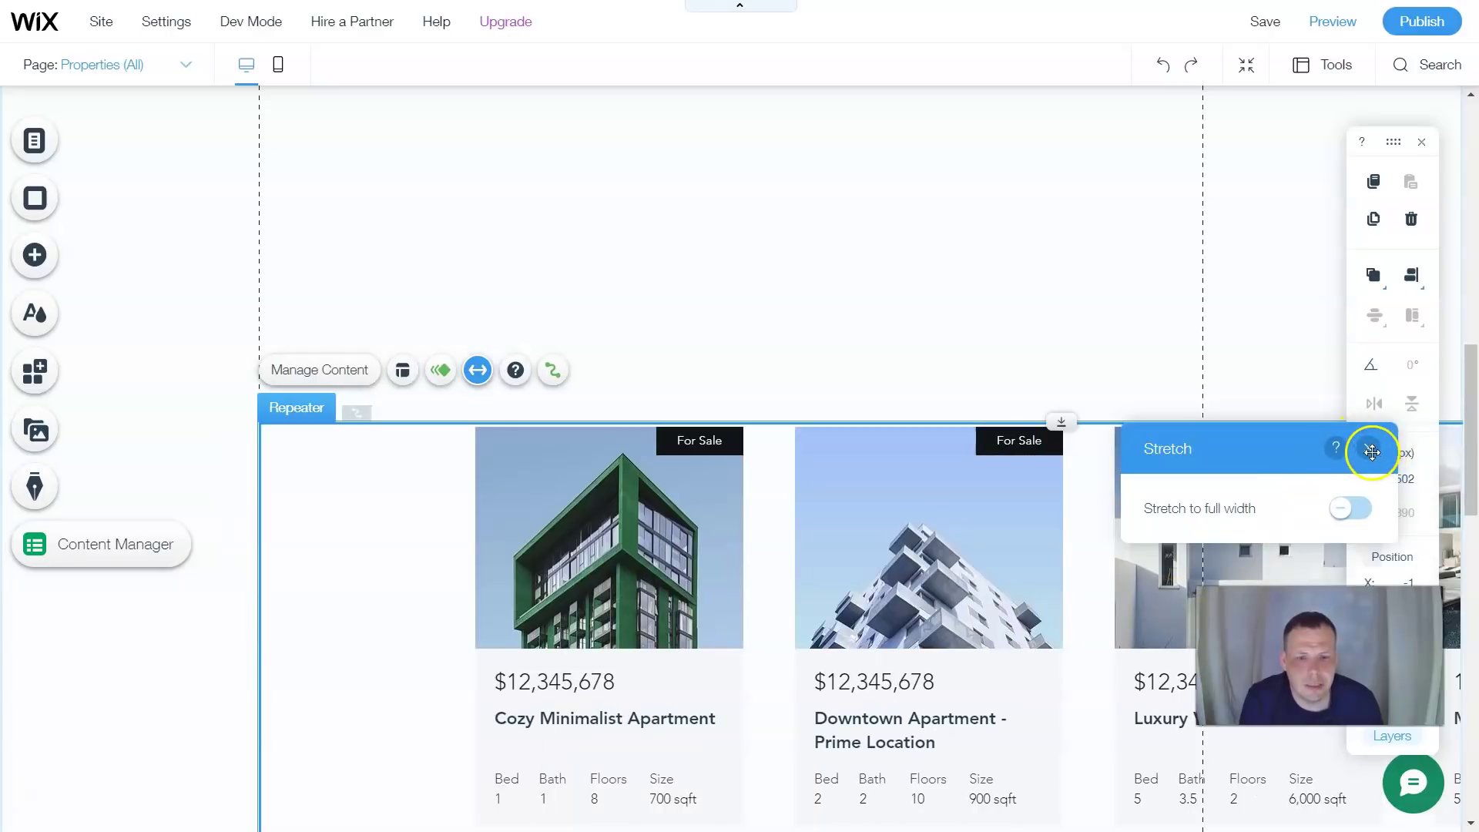
{"action": "key", "text": "ctrl+y"}
{"action": "left_click_drag", "start_coordinate": [1281, 446], "coordinate": [915, 317]}
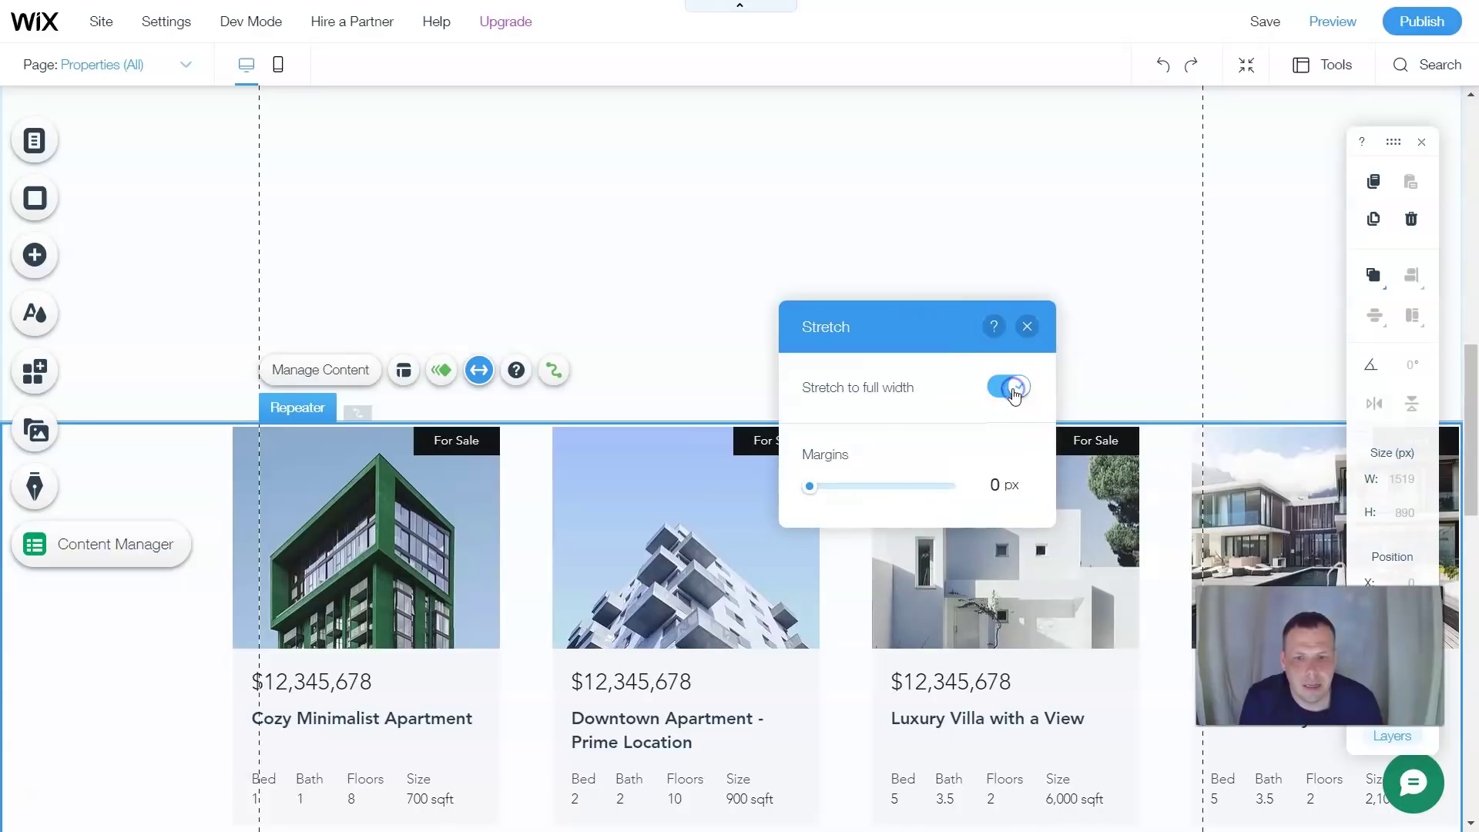
{"action": "key", "text": "ctrl+z"}
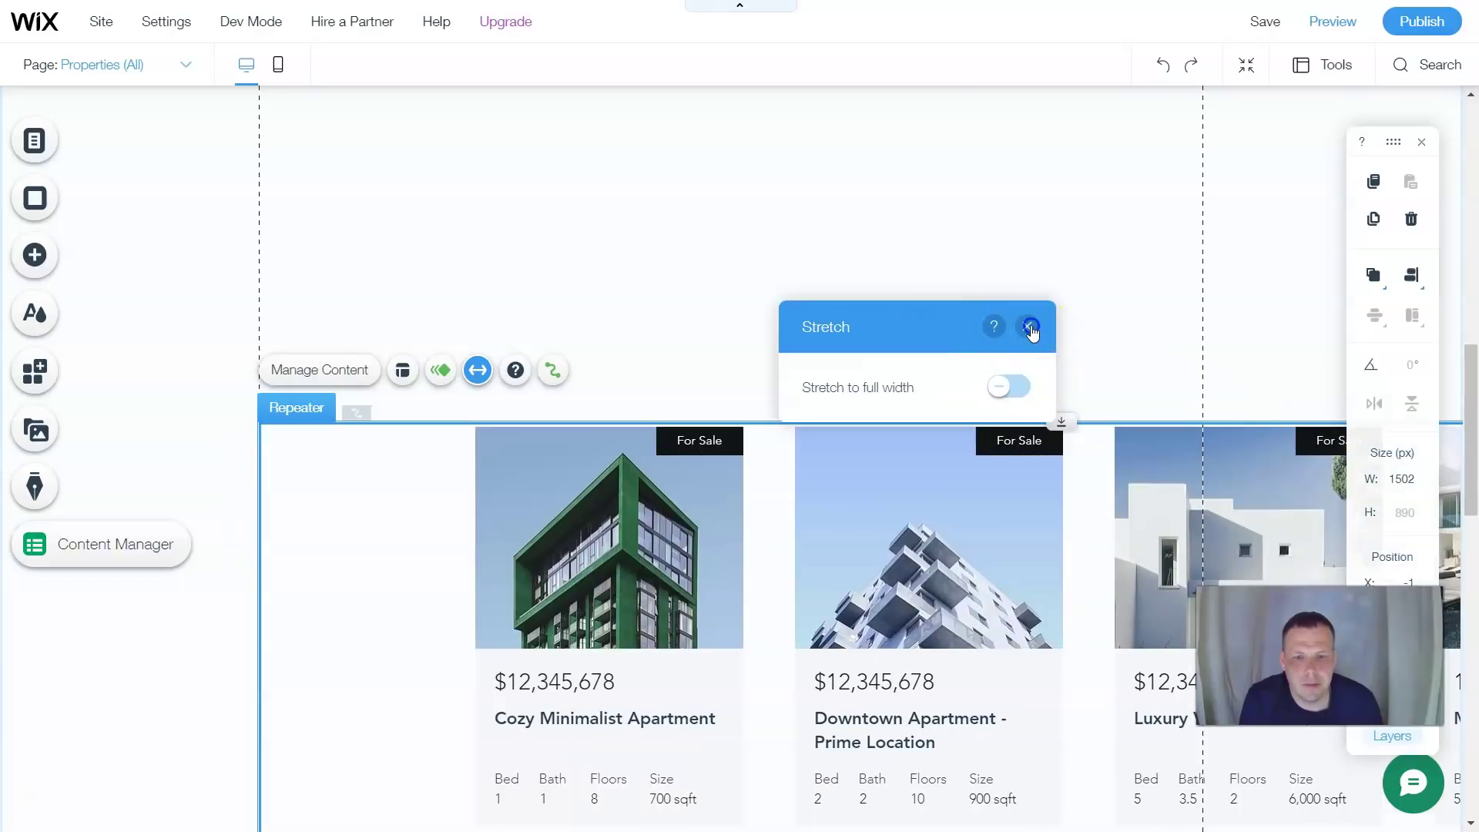
{"action": "left_click", "coordinate": [1029, 329]}
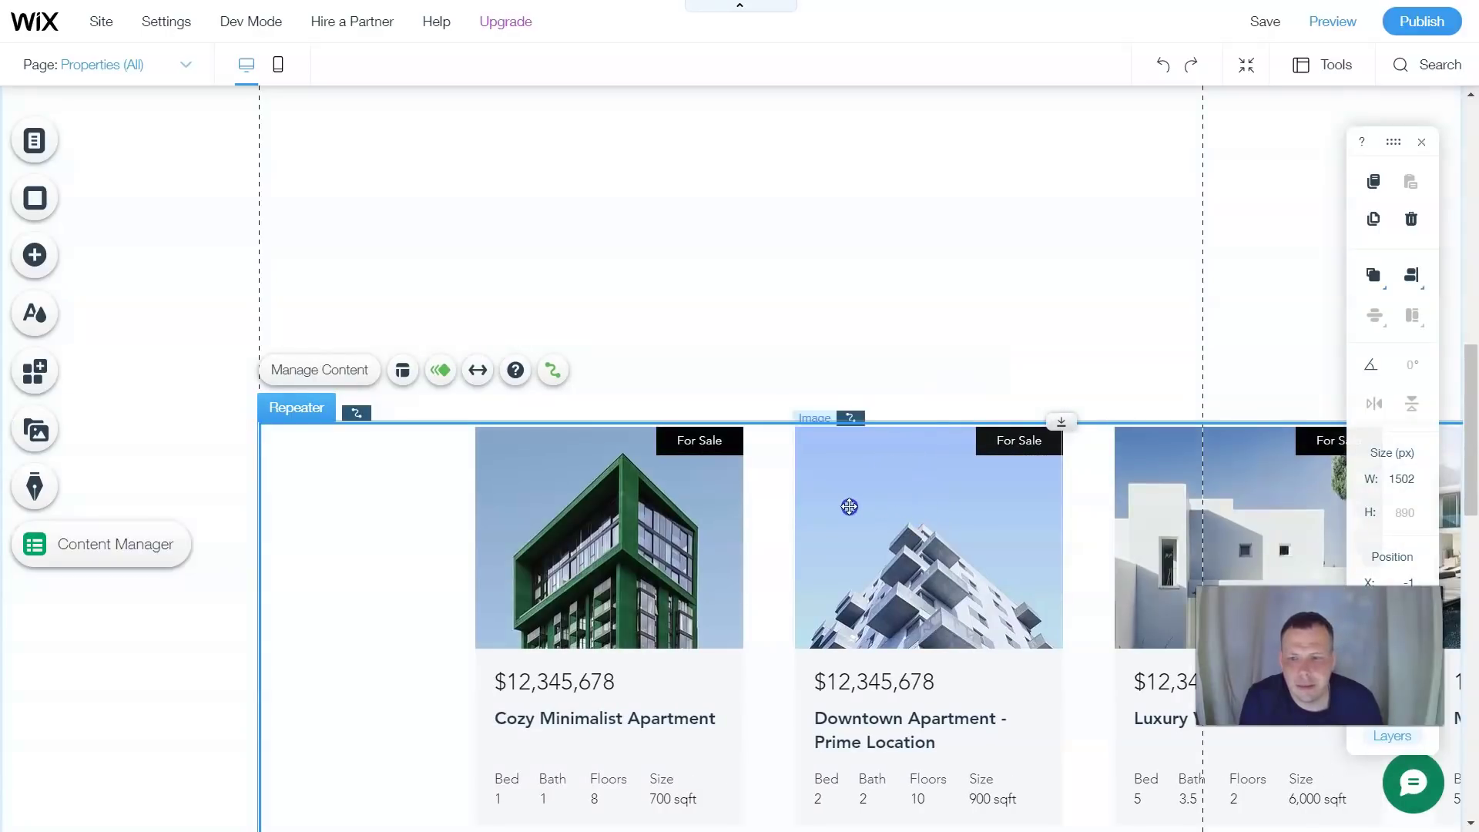
{"action": "left_click_drag", "start_coordinate": [826, 504], "coordinate": [695, 487]}
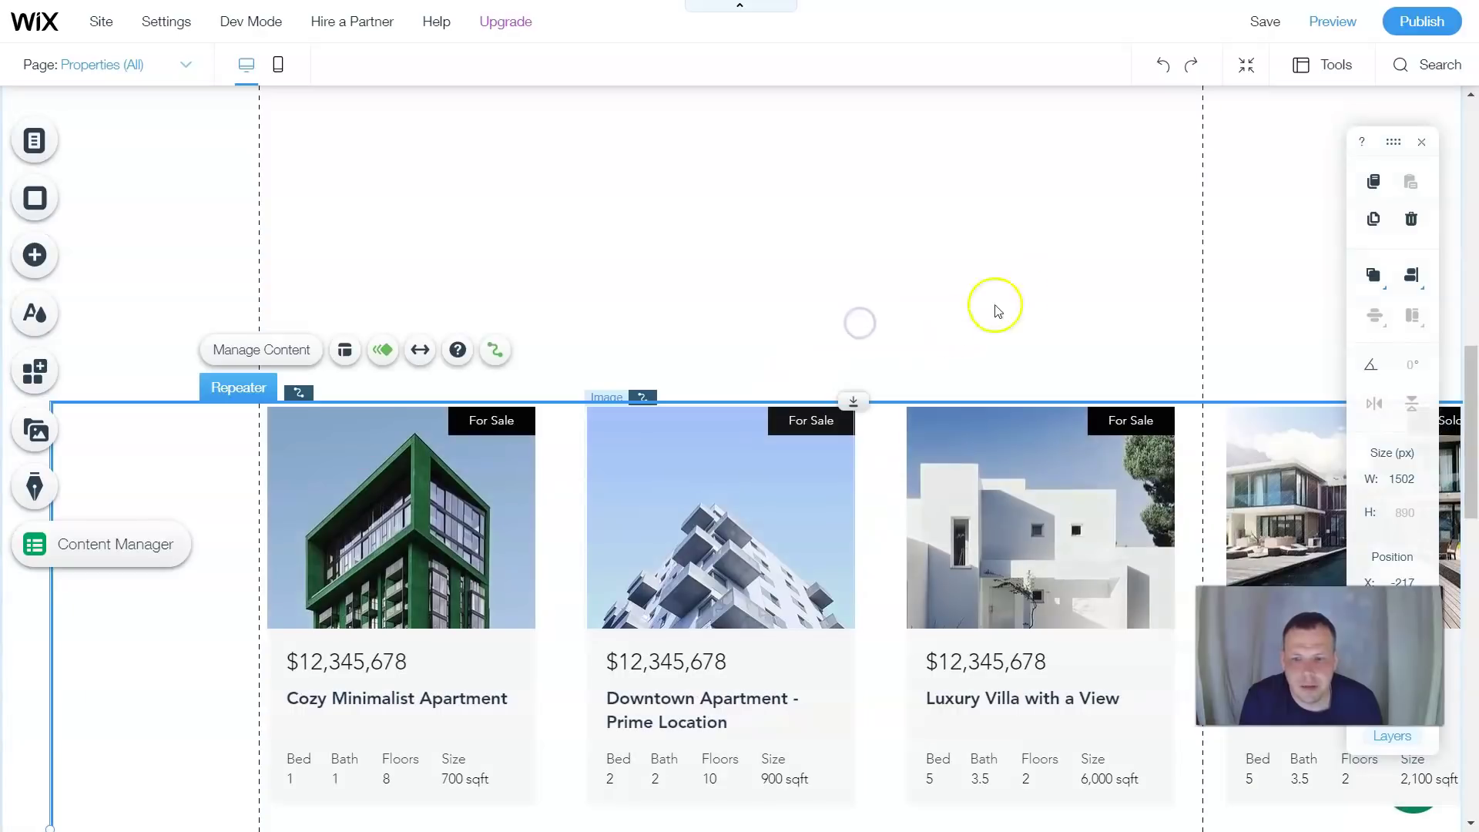
Preview the site and scroll through the listing cards, ending on the Sold Mid cent style home, and the contact section
{"action": "left_click", "coordinate": [1424, 123]}
{"action": "left_click", "coordinate": [1326, 30]}
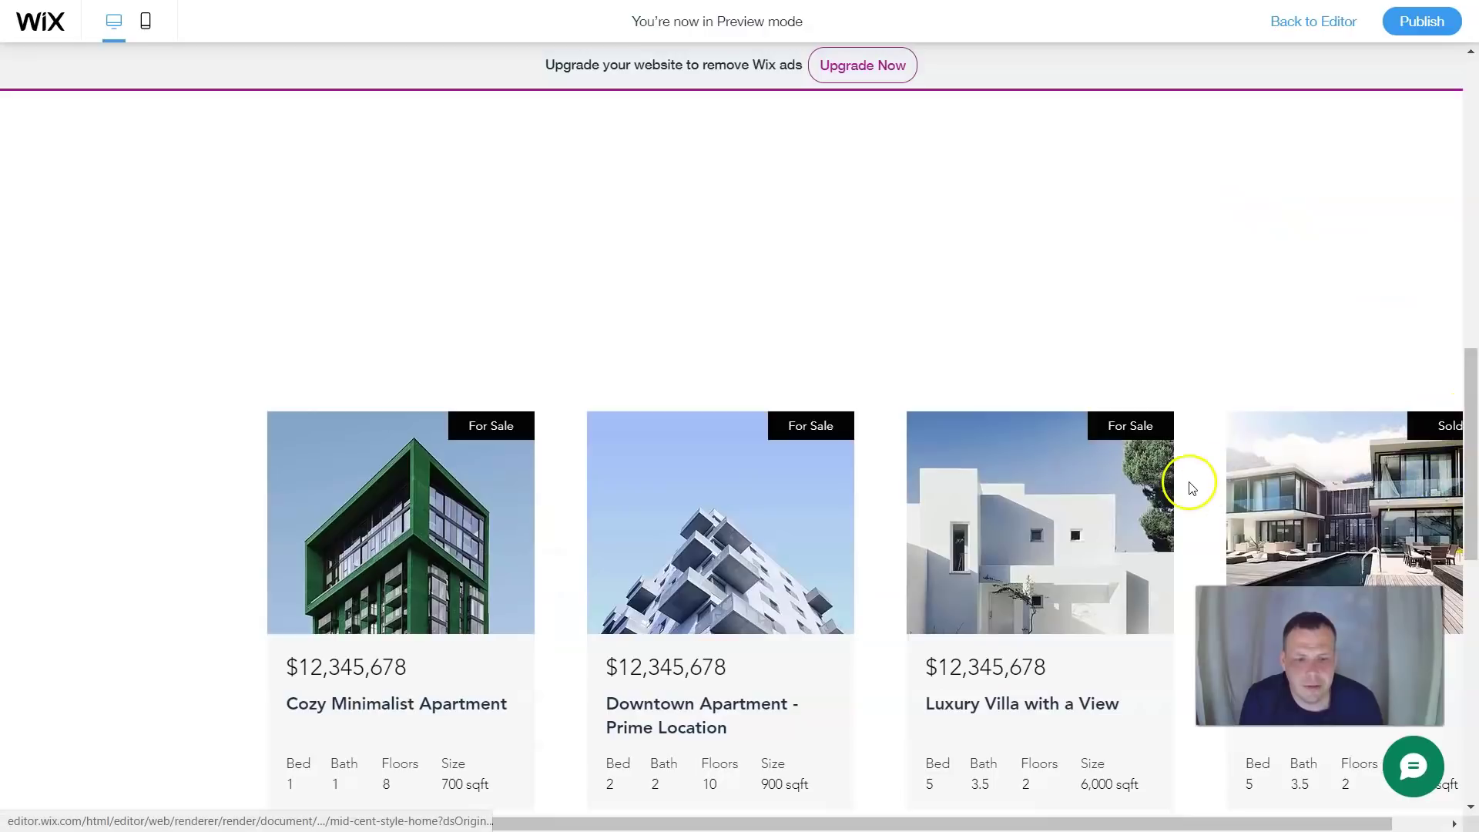
{"action": "left_click", "coordinate": [1052, 495]}
{"action": "scroll", "coordinate": [1285, 279], "scroll_direction": "up", "scroll_amount": 1}
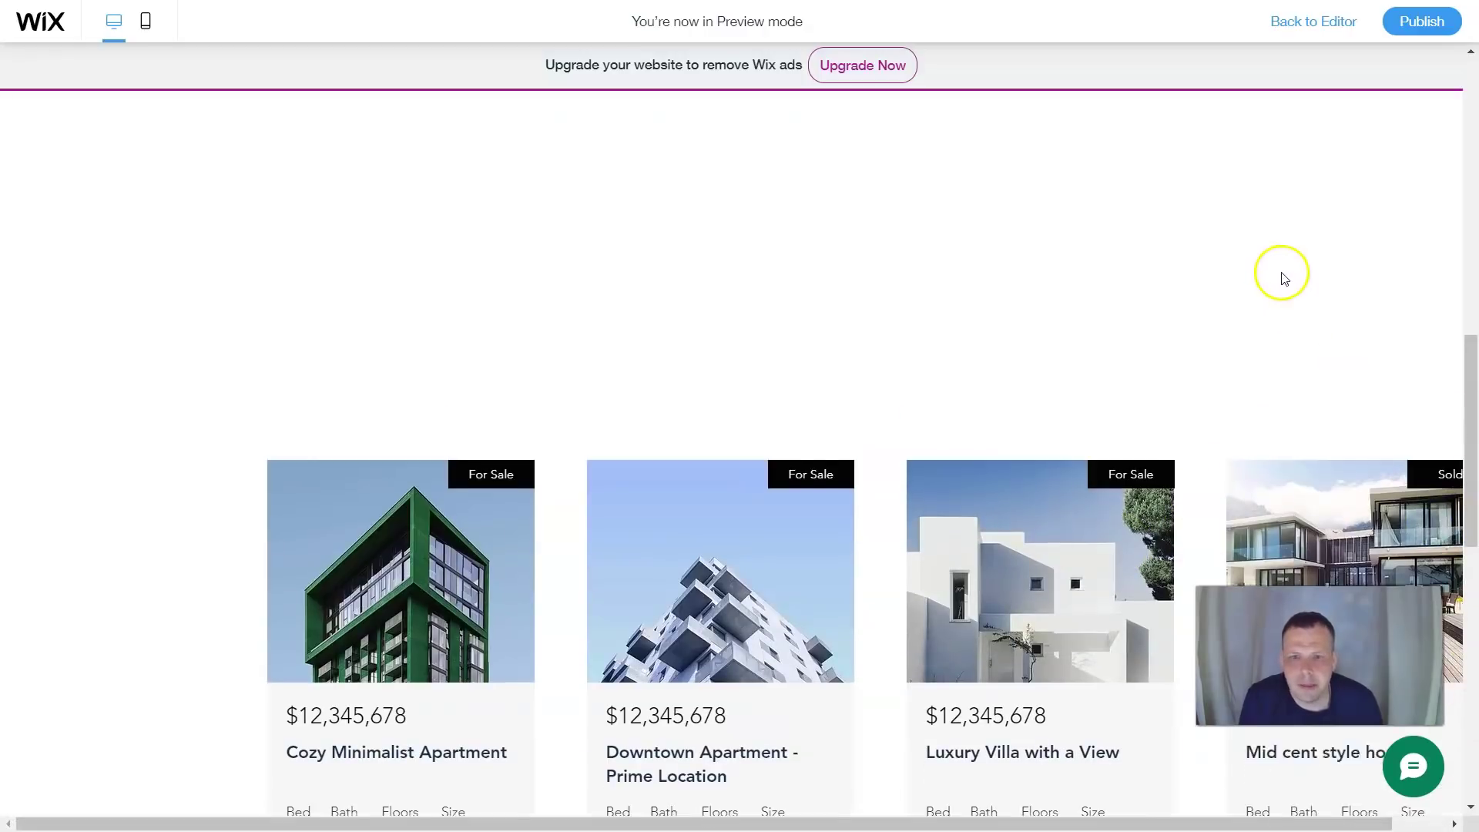
{"action": "scroll", "coordinate": [1287, 274], "scroll_direction": "up", "scroll_amount": 10}
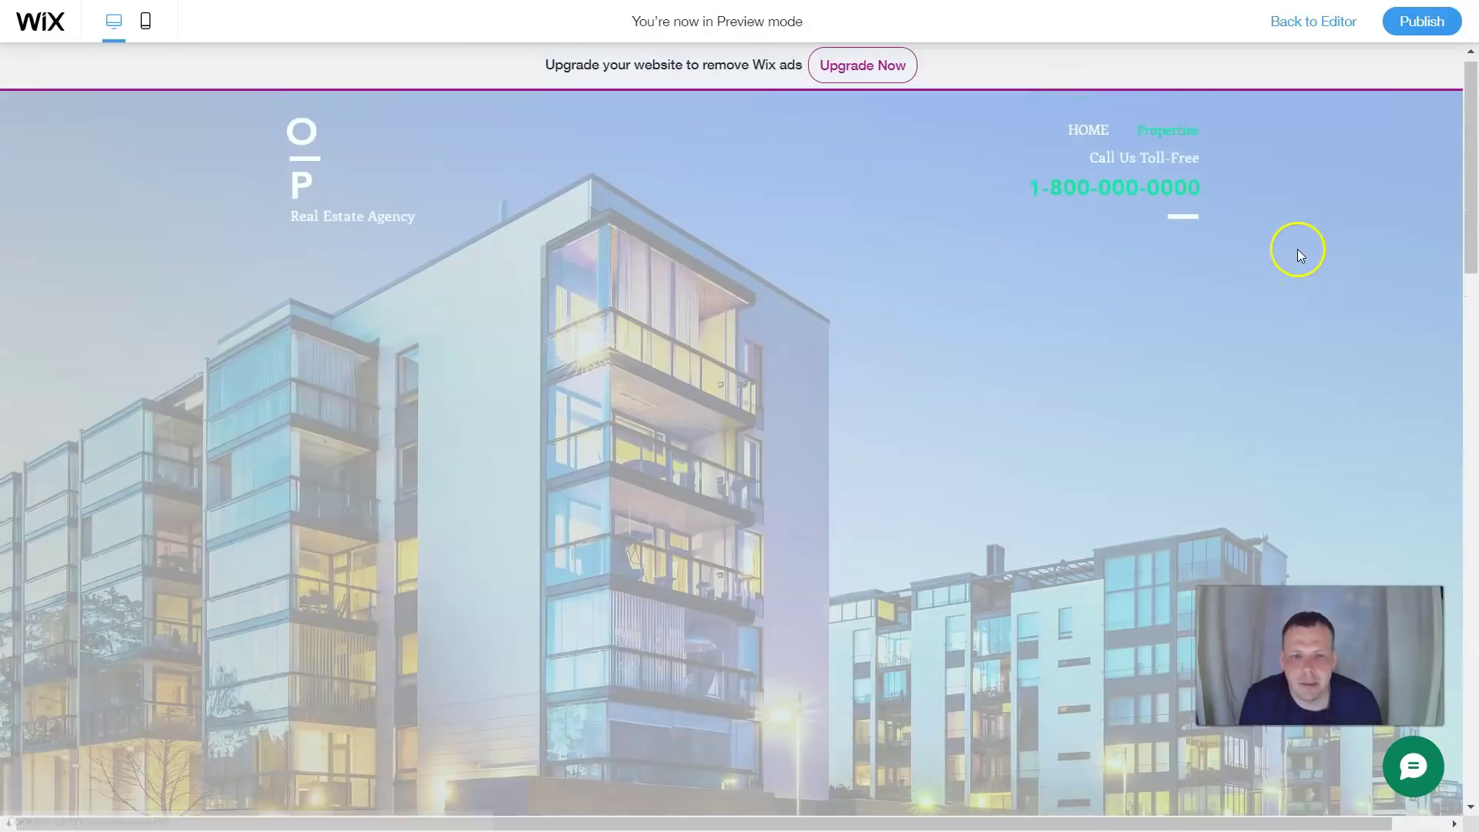
{"action": "scroll", "coordinate": [1297, 252], "scroll_direction": "down", "scroll_amount": 15}
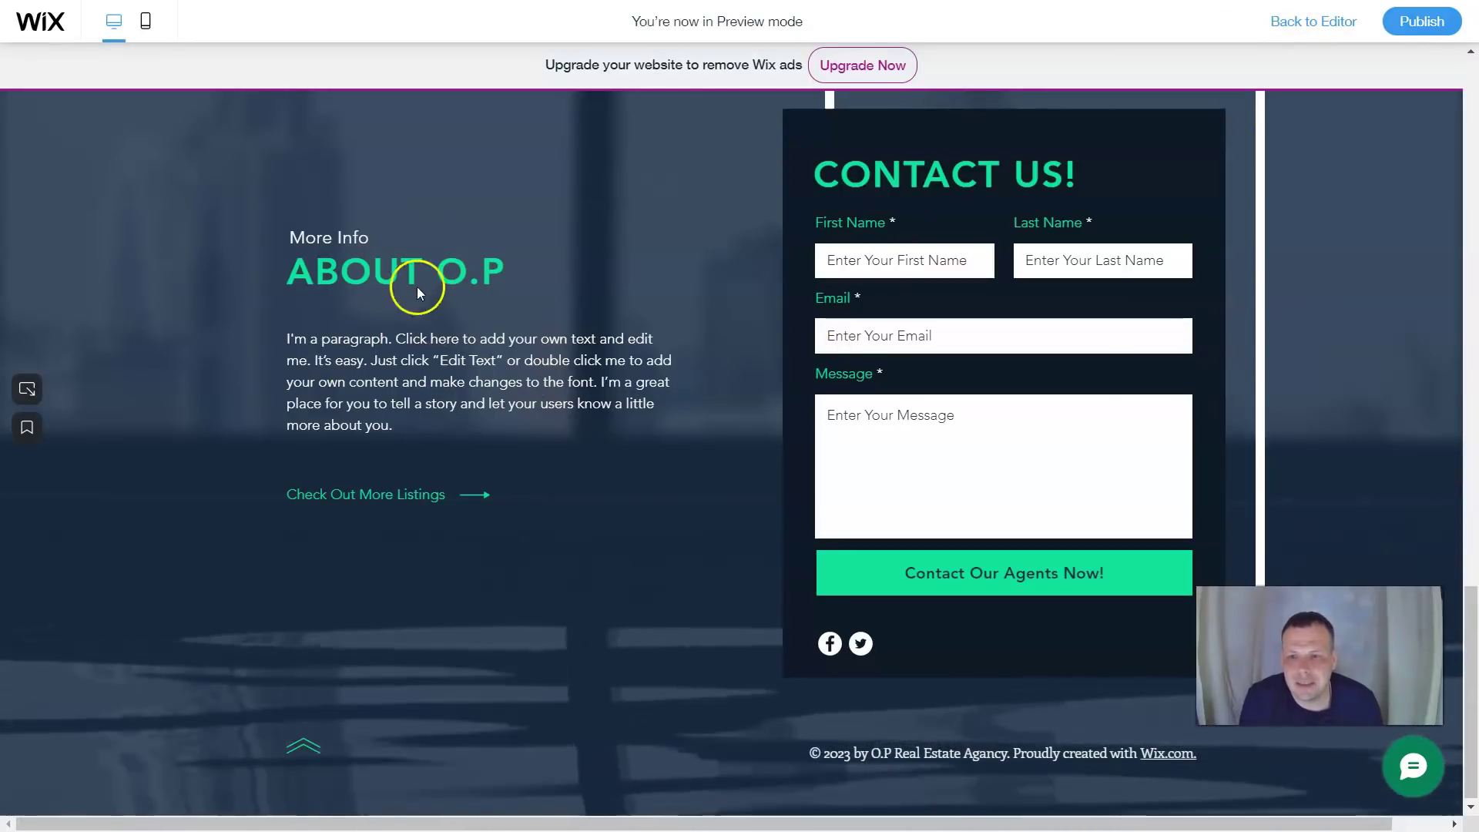
{"action": "scroll", "coordinate": [724, 522], "scroll_direction": "up", "scroll_amount": 5}
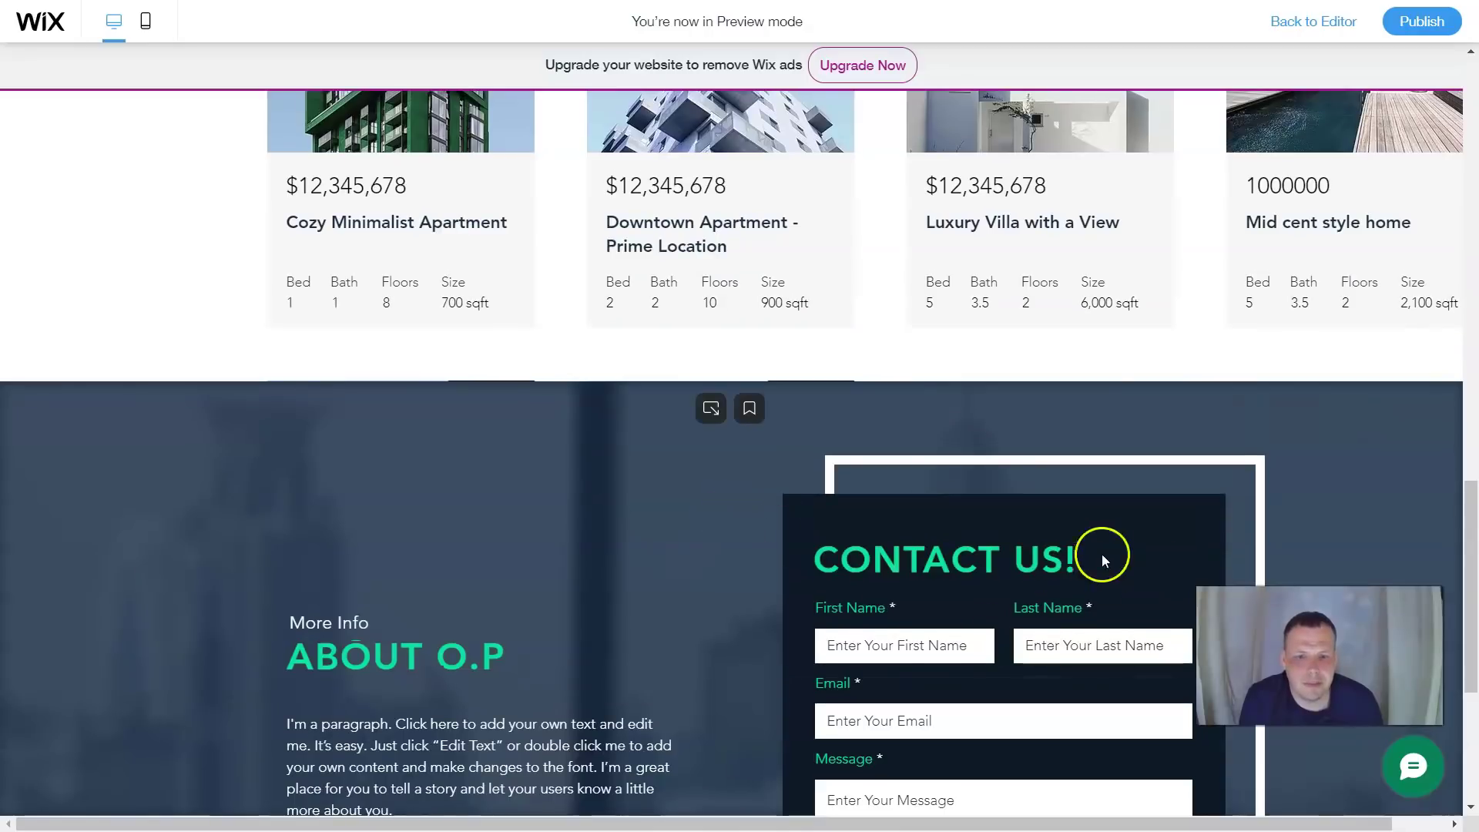
{"action": "scroll", "coordinate": [1126, 419], "scroll_direction": "up", "scroll_amount": 3}
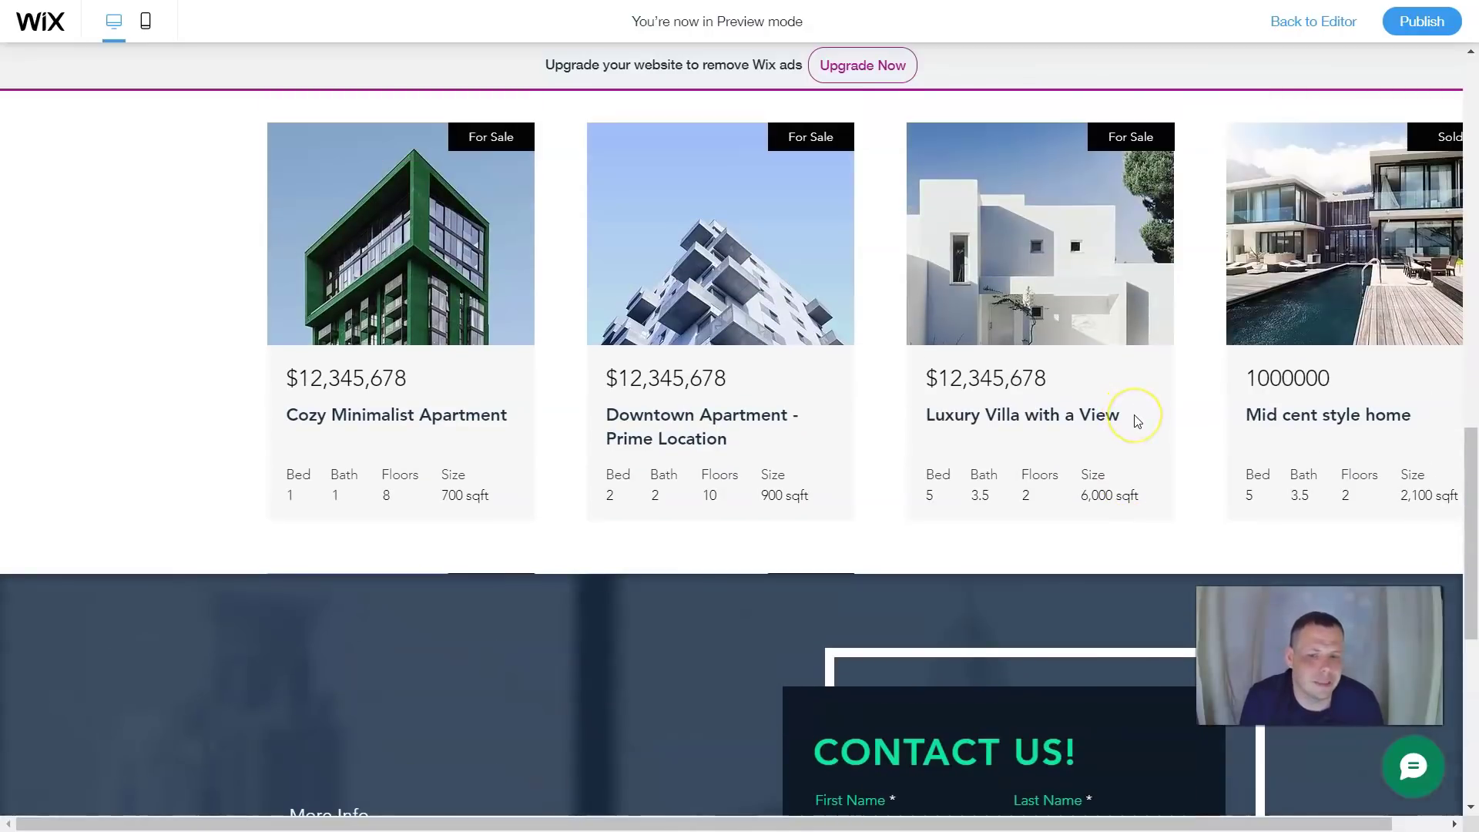
{"action": "scroll", "coordinate": [1112, 406], "scroll_direction": "up", "scroll_amount": 4}
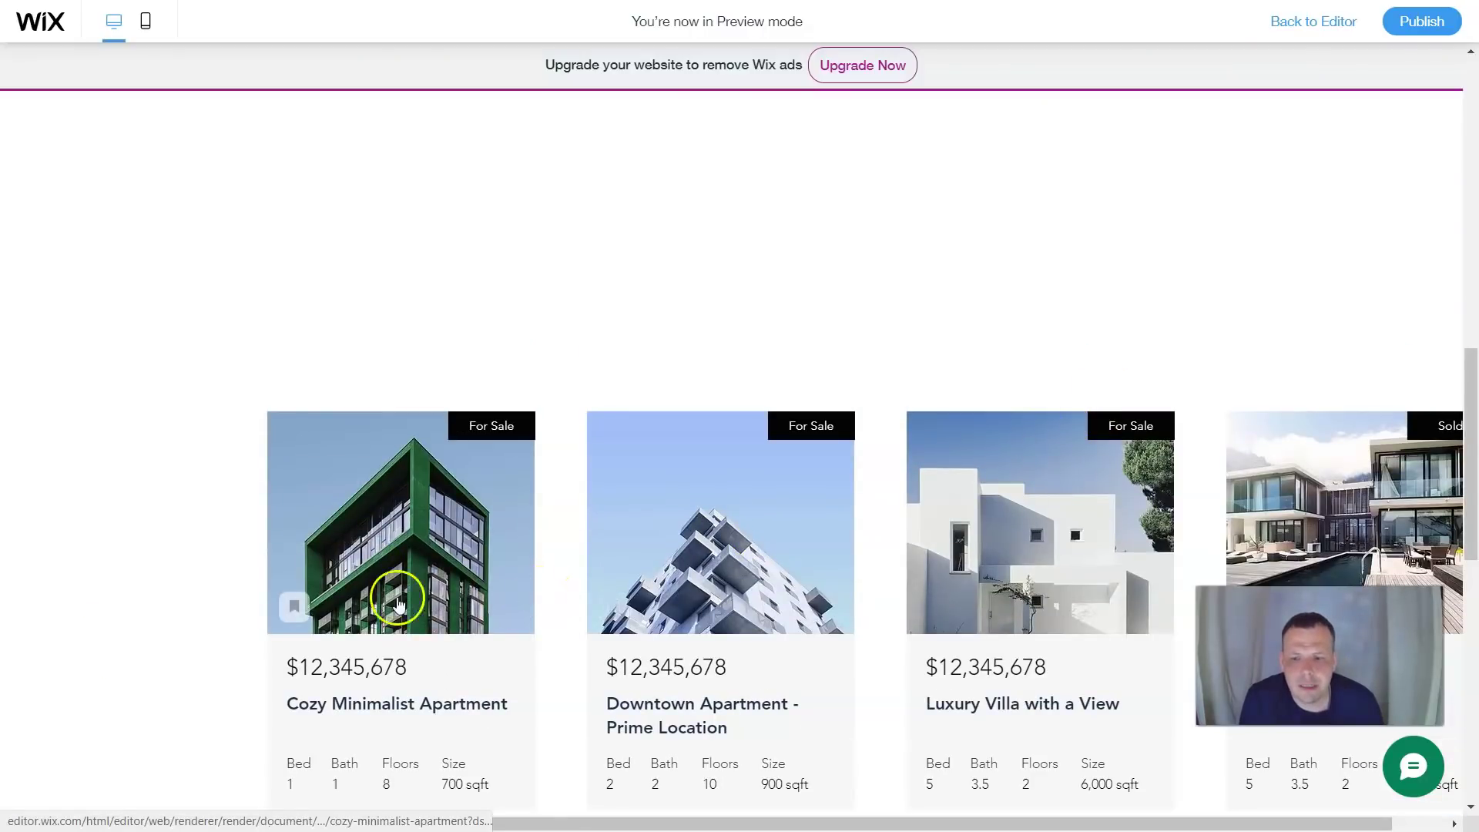
{"action": "mouse_move", "coordinate": [291, 612]}
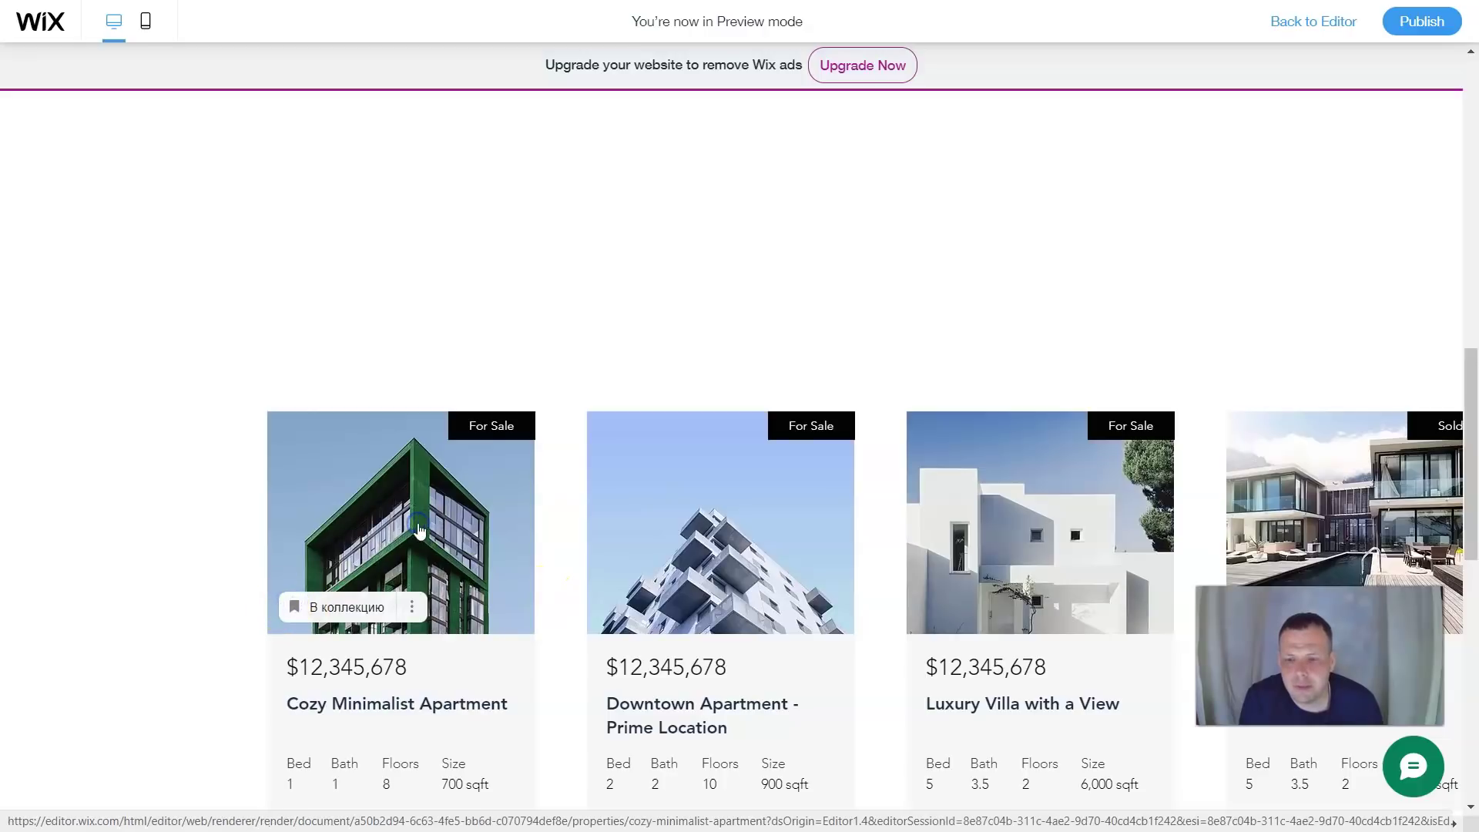
Open the Cozy Minimalist Apartment page and scroll past its $12,345,678 price and details to the map
{"action": "left_click", "coordinate": [567, 568]}
{"action": "scroll", "coordinate": [568, 568], "scroll_direction": "down", "scroll_amount": 9}
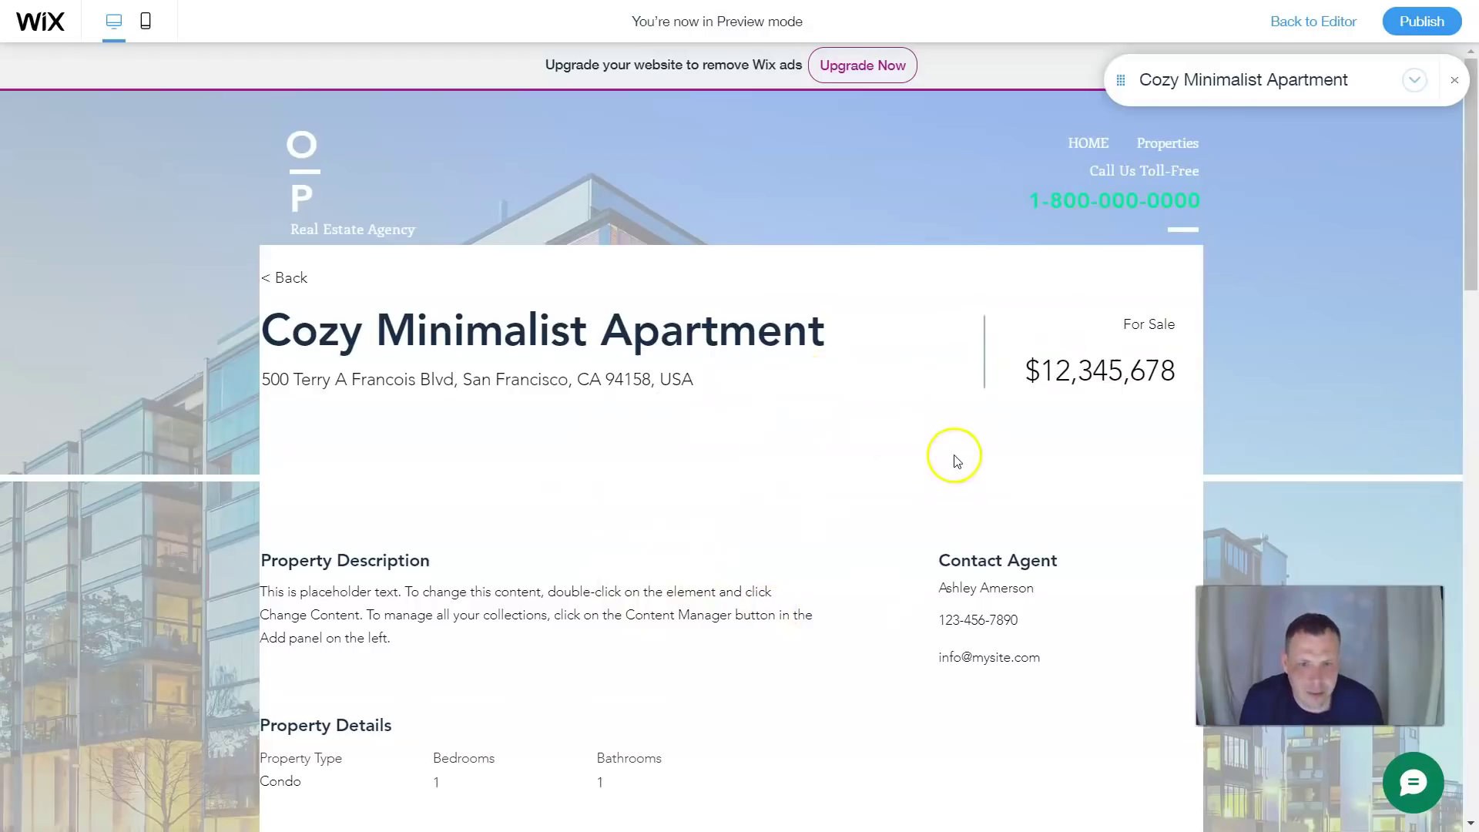
{"action": "scroll", "coordinate": [950, 456], "scroll_direction": "down", "scroll_amount": 5}
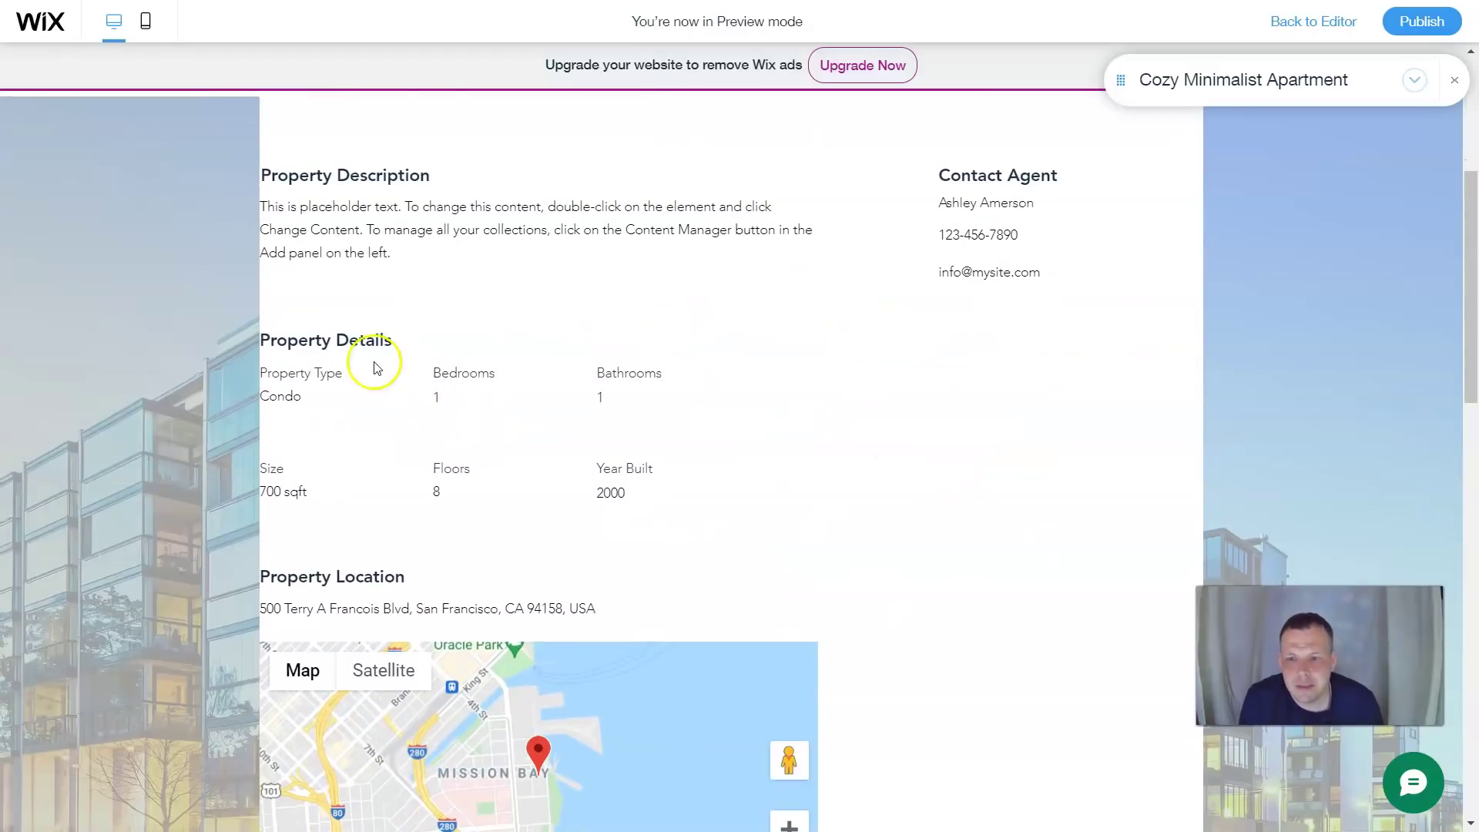
{"action": "scroll", "coordinate": [855, 442], "scroll_direction": "down", "scroll_amount": 4}
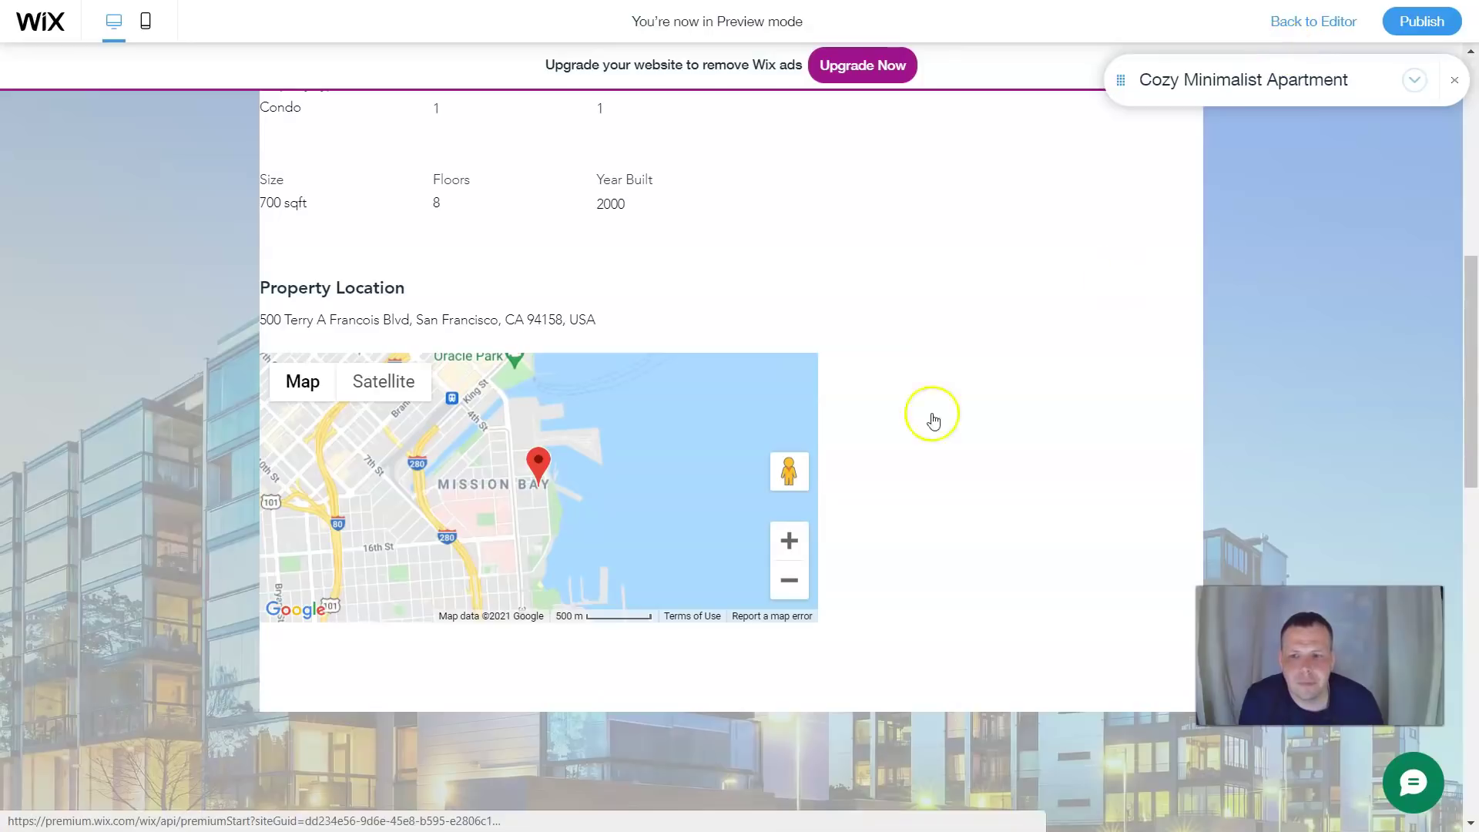
{"action": "key", "text": "ctrl+shift+p"}
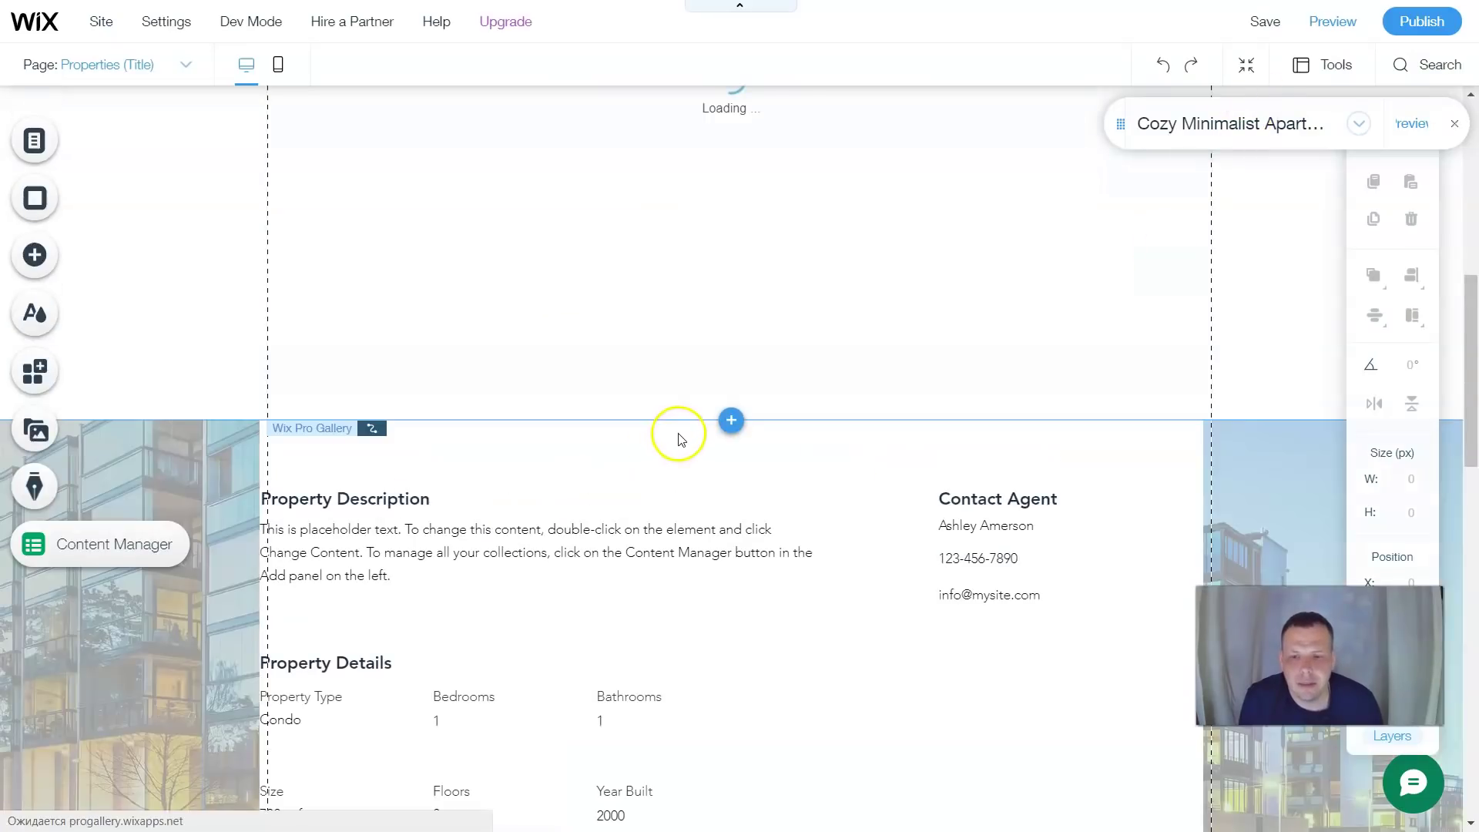
{"action": "scroll", "coordinate": [678, 438], "scroll_direction": "down", "scroll_amount": 4}
{"action": "scroll", "coordinate": [693, 455], "scroll_direction": "down", "scroll_amount": 4}
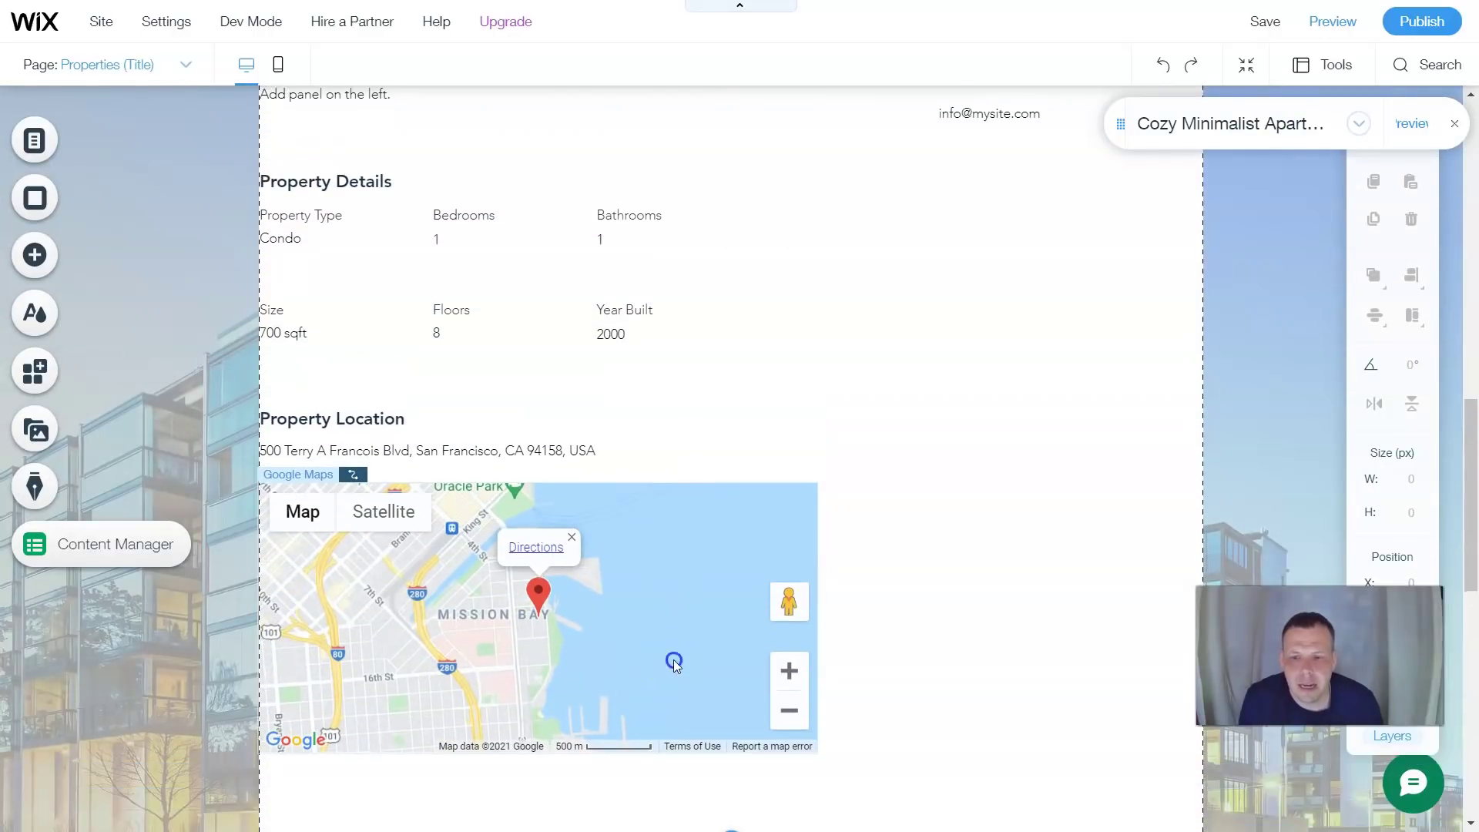
{"action": "left_click", "coordinate": [674, 664]}
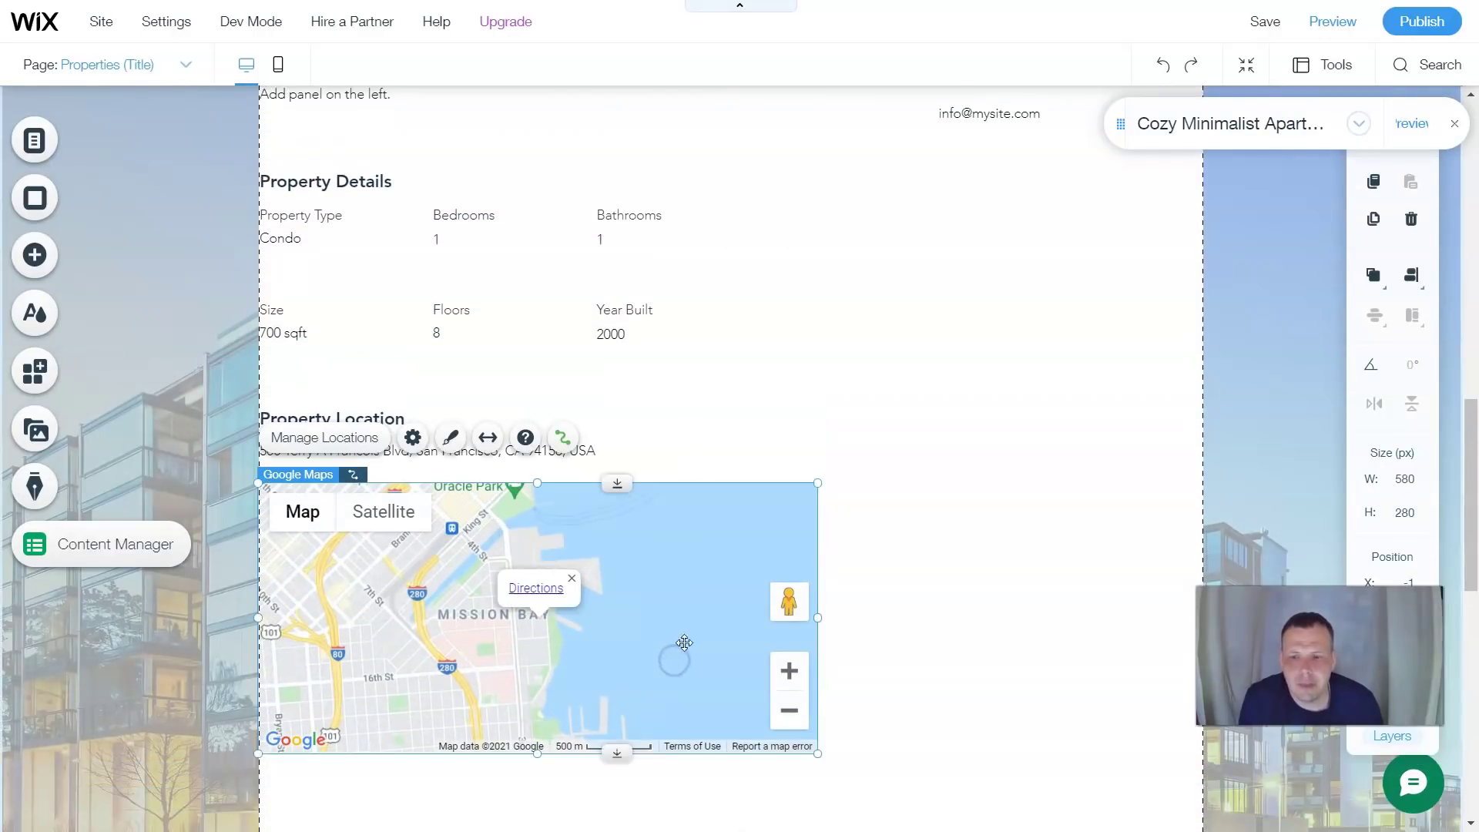
{"action": "left_click", "coordinate": [374, 445]}
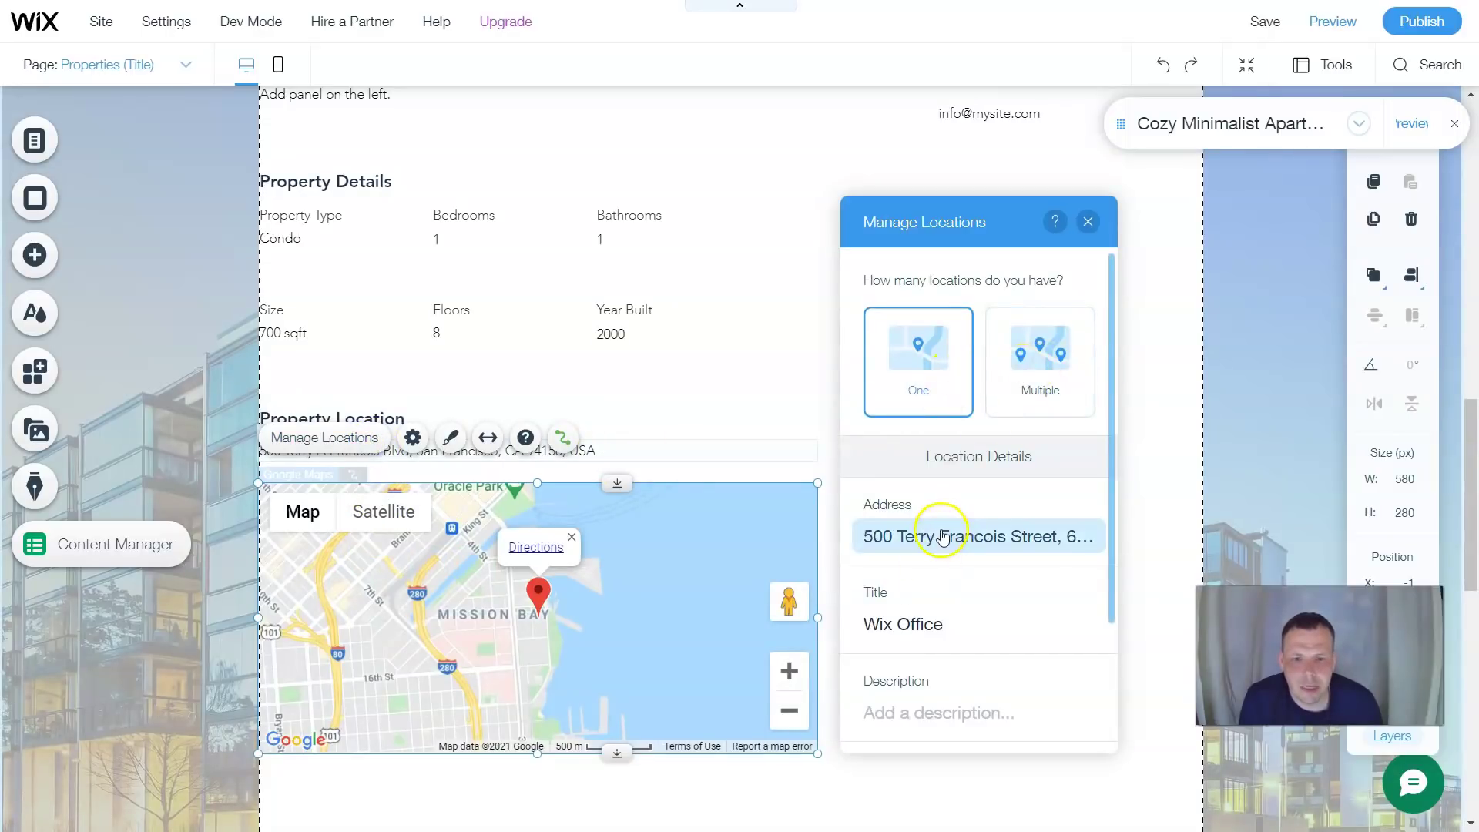
{"action": "scroll", "coordinate": [942, 539], "scroll_direction": "down", "scroll_amount": 2}
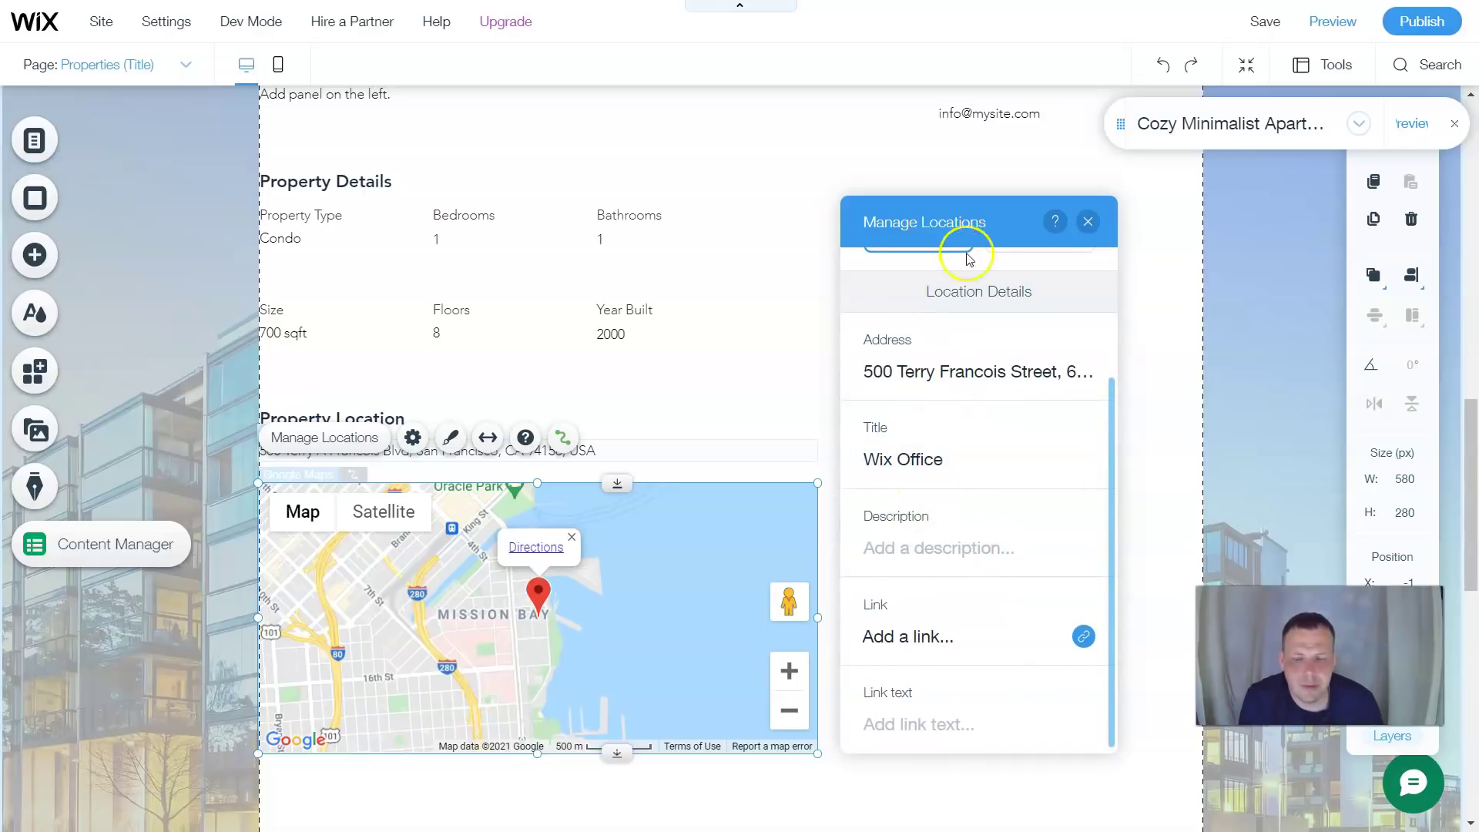
{"action": "left_click", "coordinate": [1088, 221]}
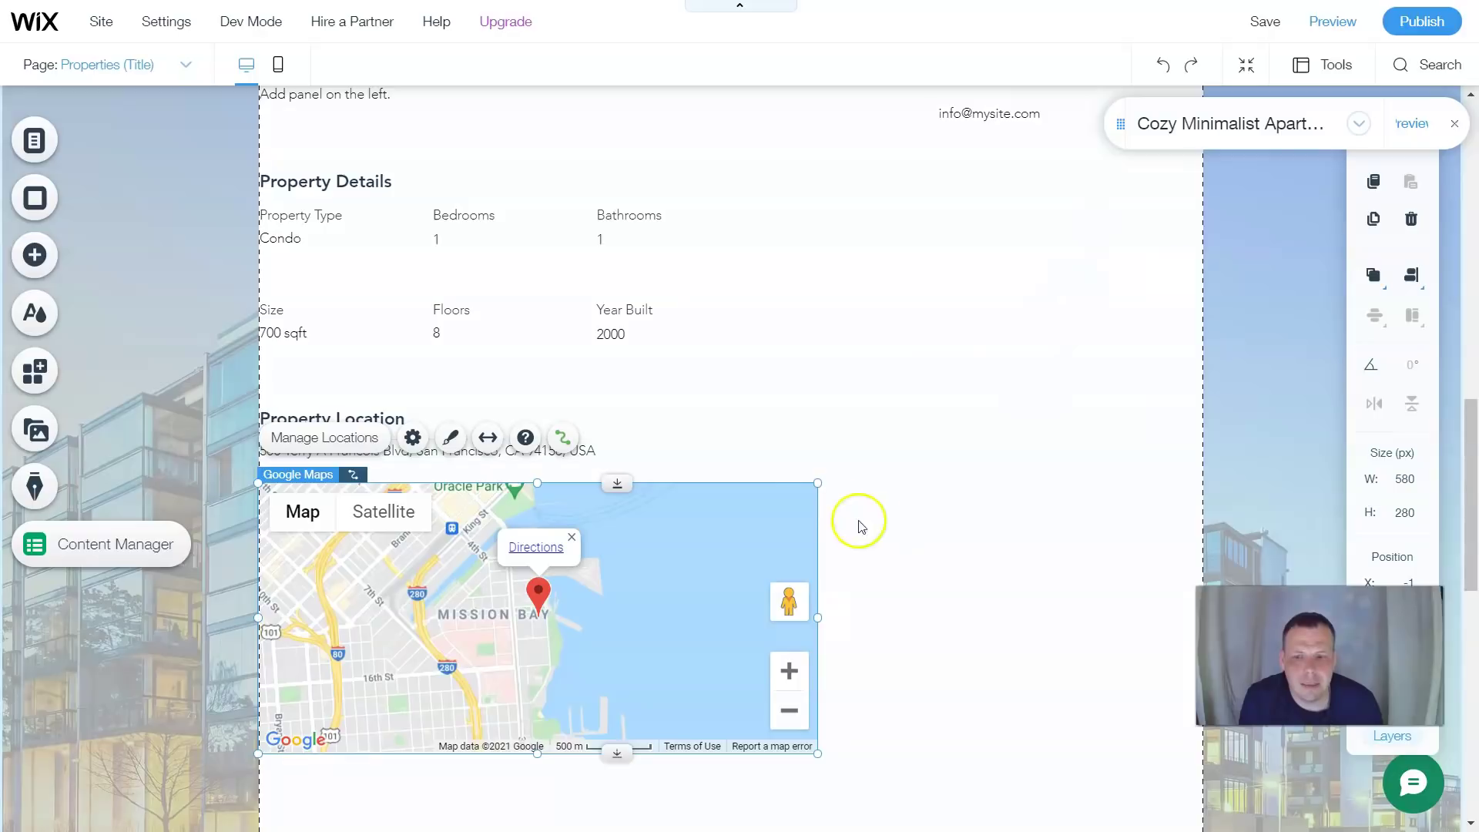
{"action": "left_click", "coordinate": [651, 337]}
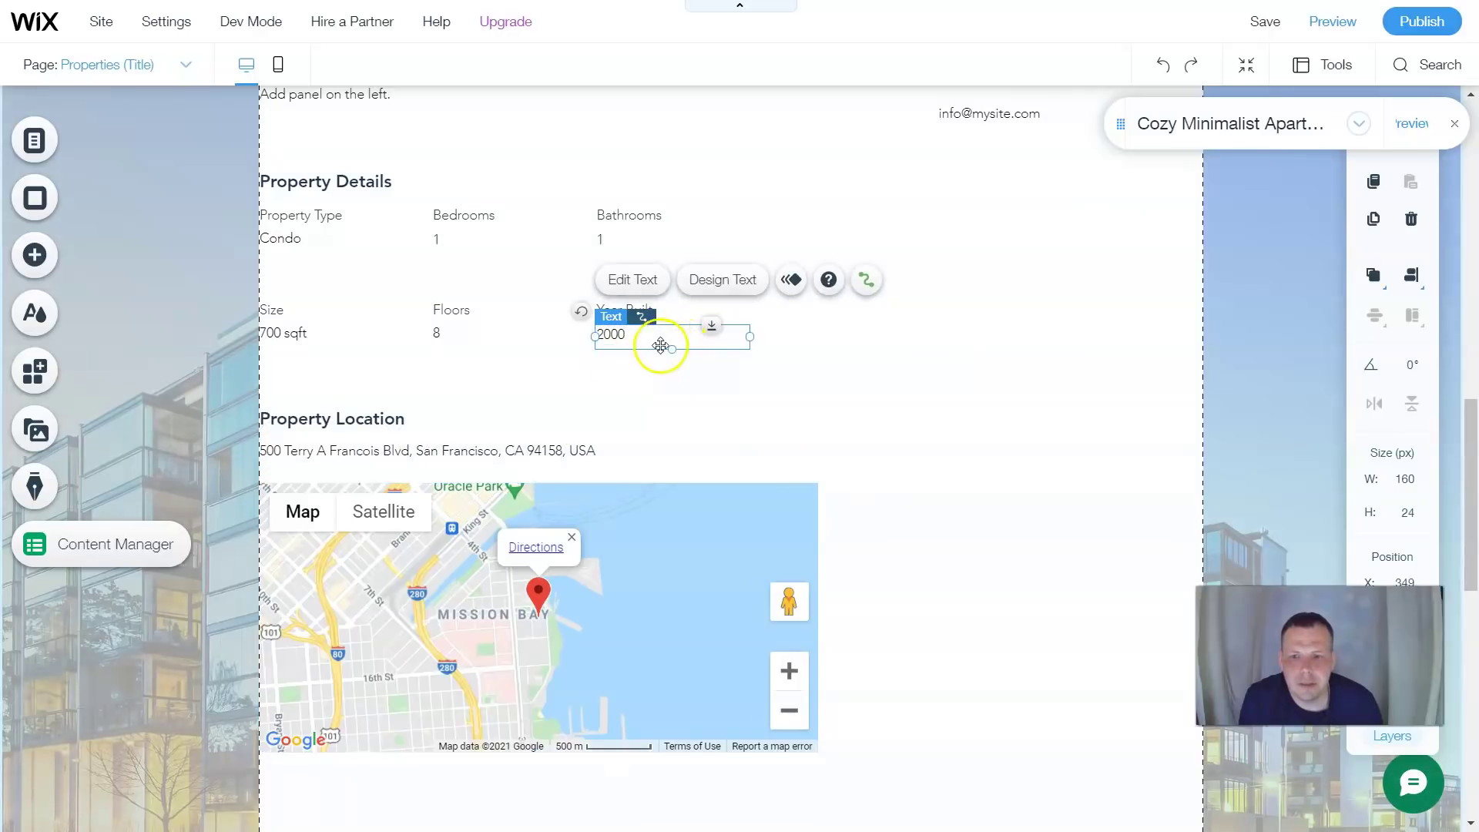
{"action": "left_click", "coordinate": [626, 338]}
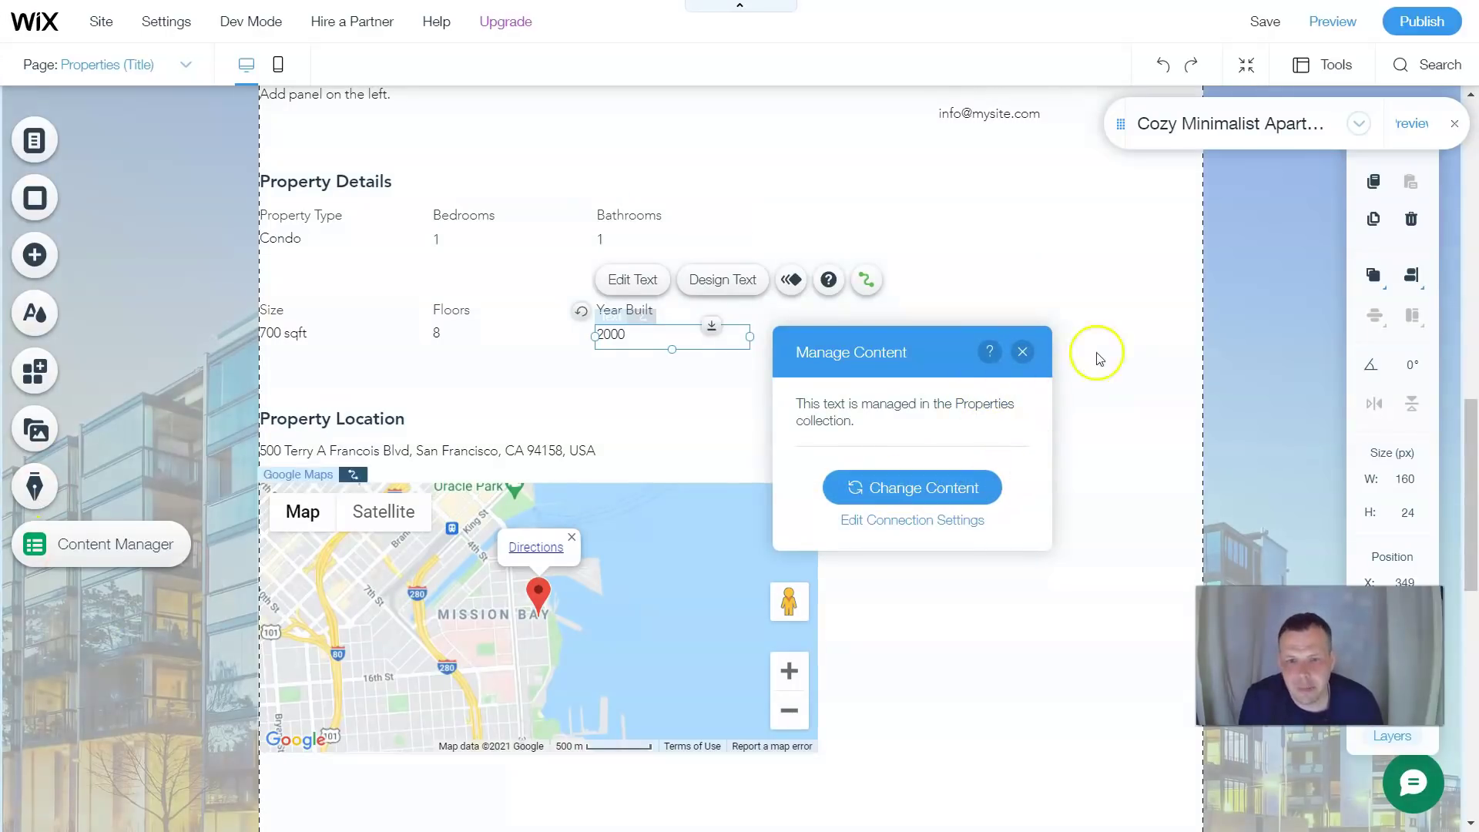
{"action": "left_click", "coordinate": [1022, 352]}
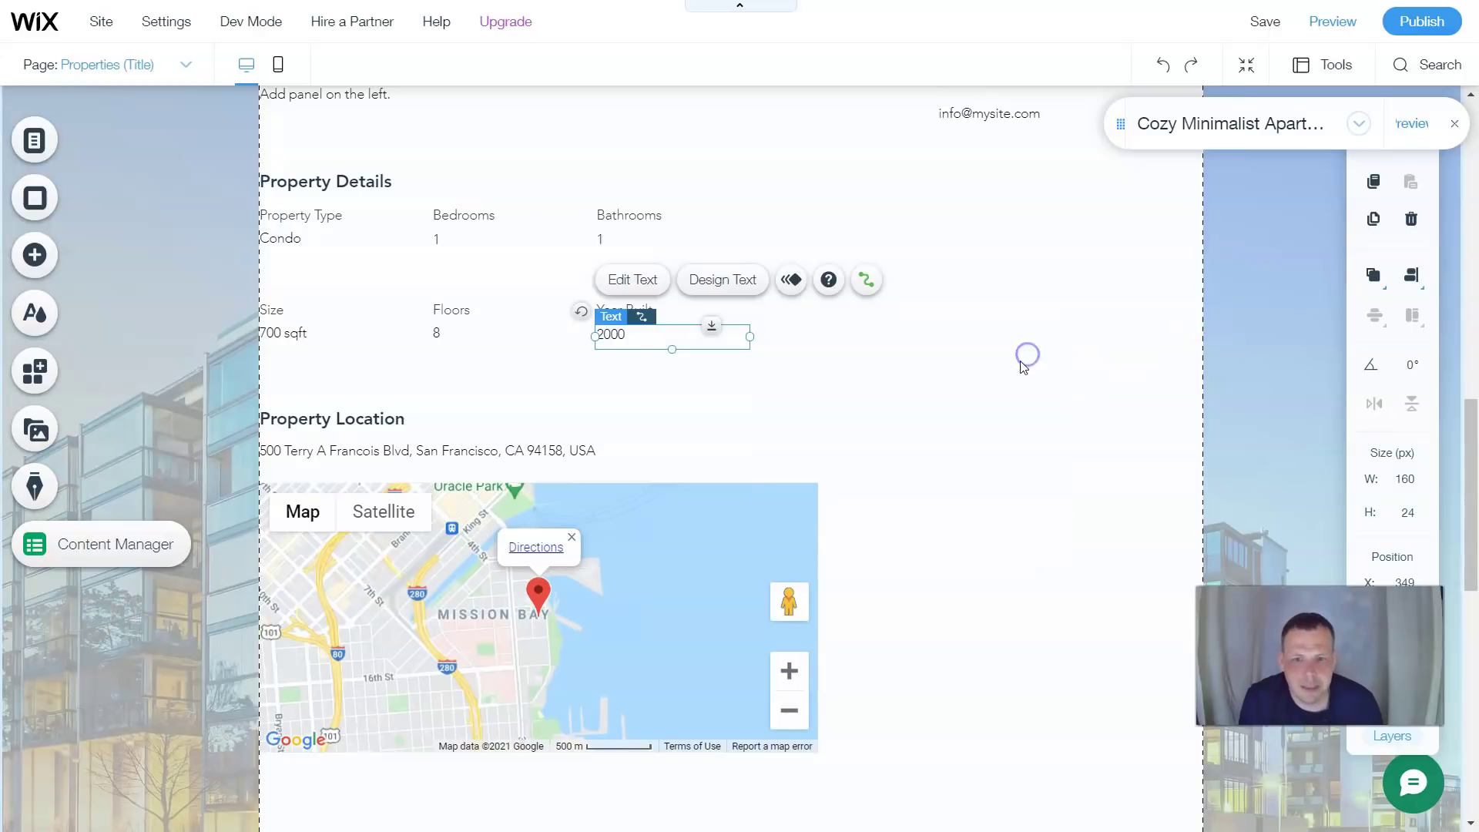
{"action": "left_click", "coordinate": [869, 389]}
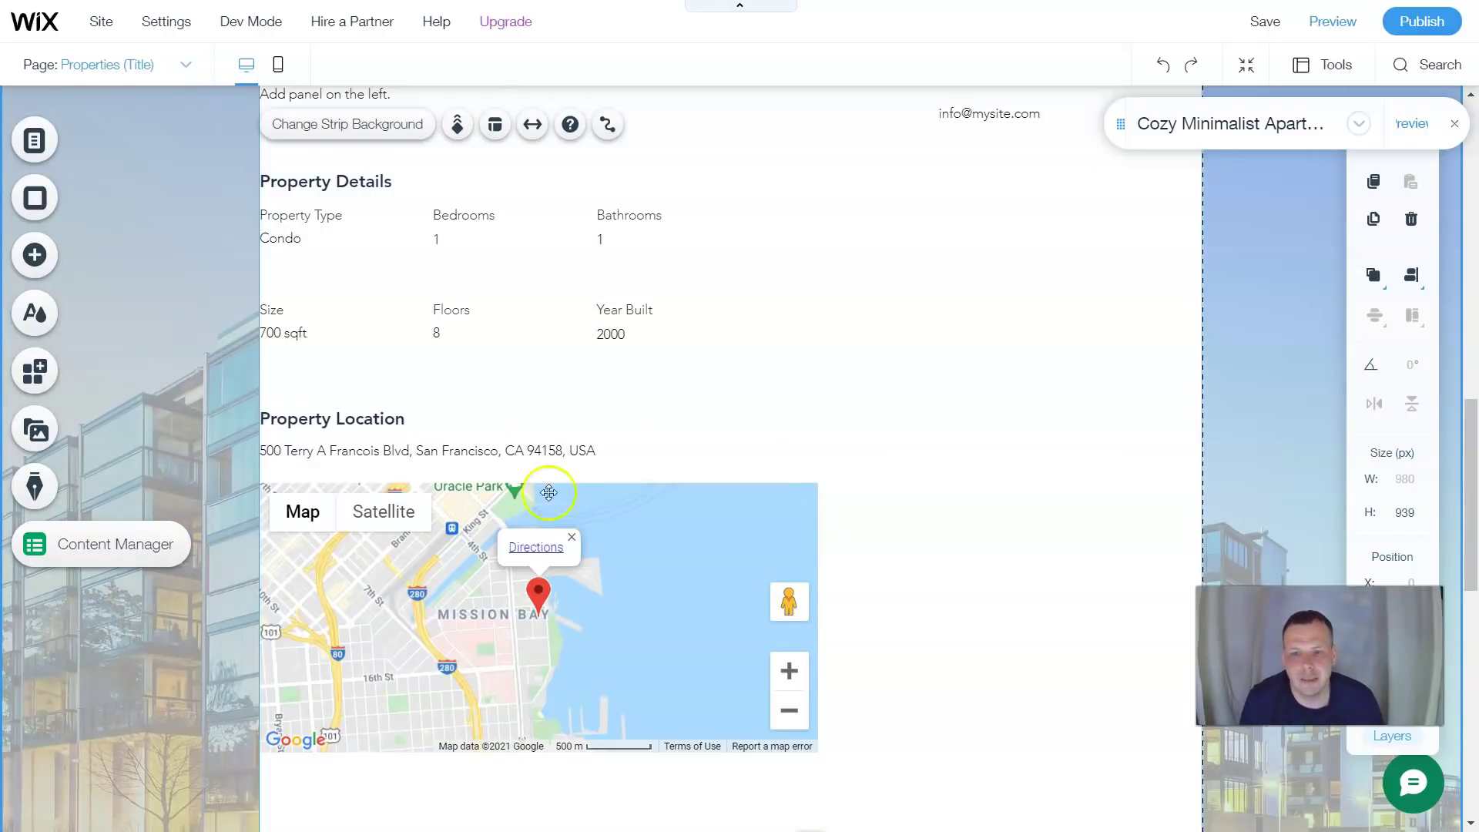
{"action": "left_click", "coordinate": [617, 334]}
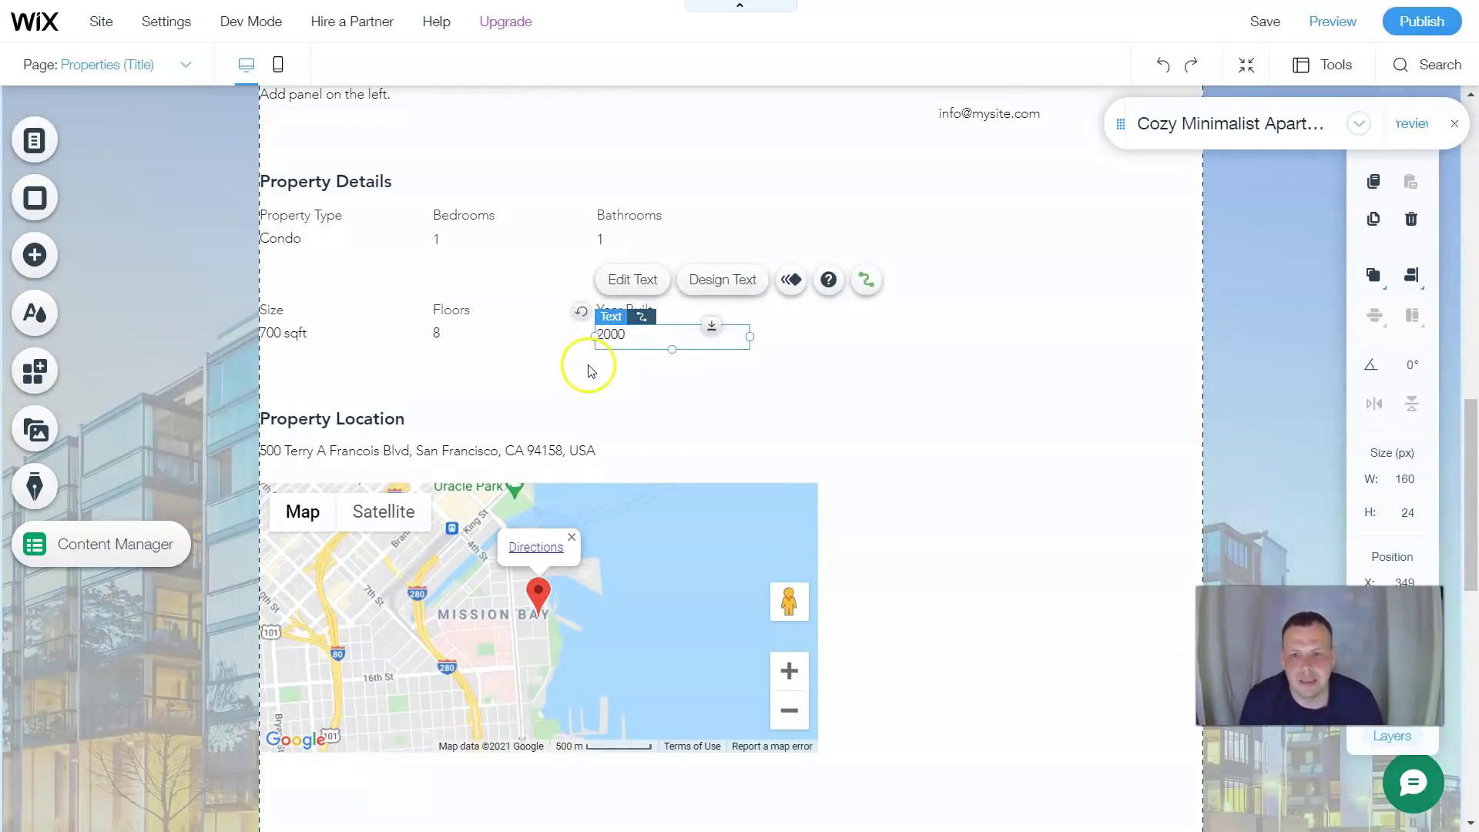
{"action": "left_click", "coordinate": [633, 282]}
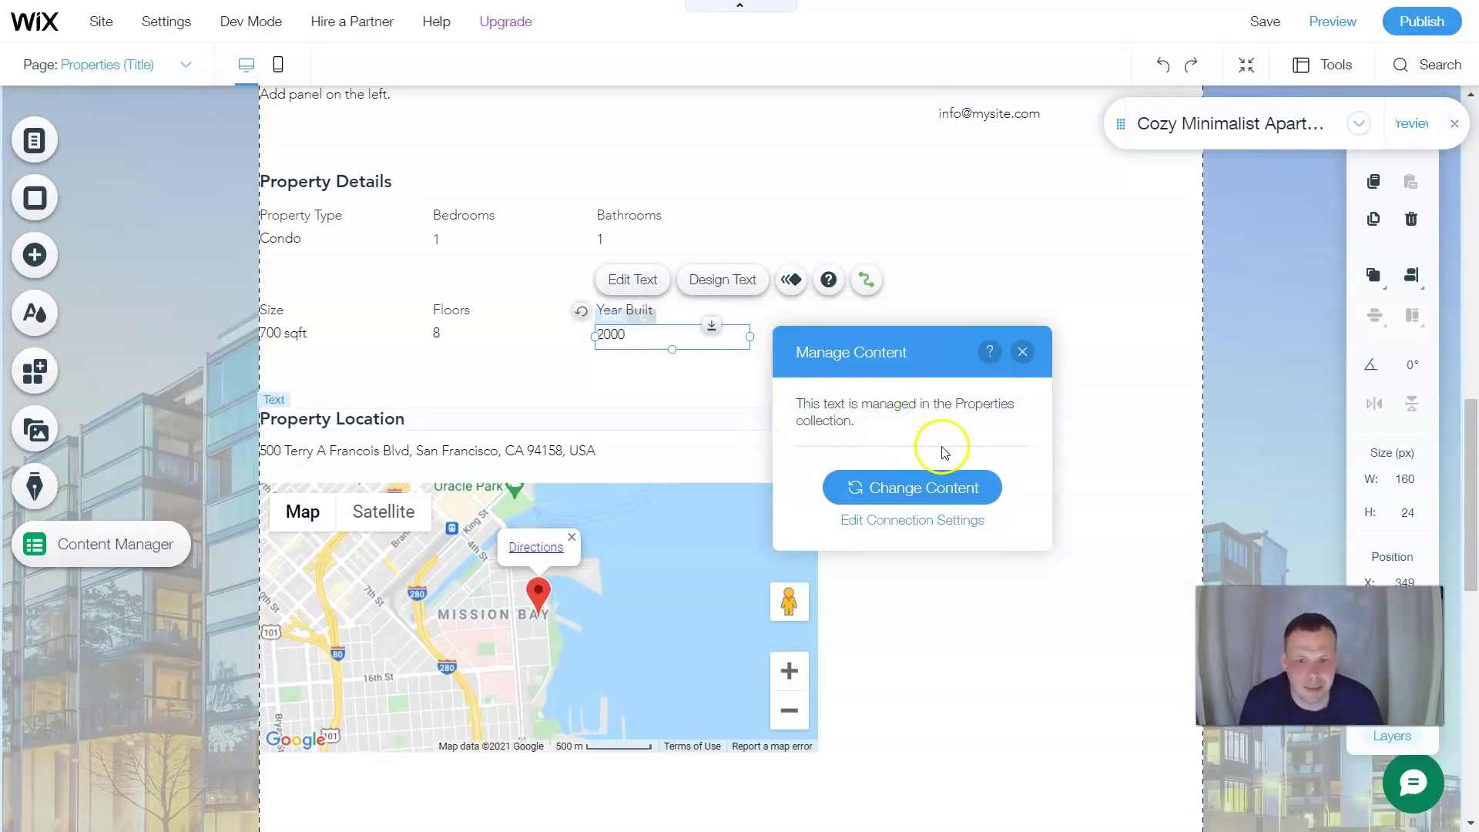
{"action": "left_click", "coordinate": [1022, 352]}
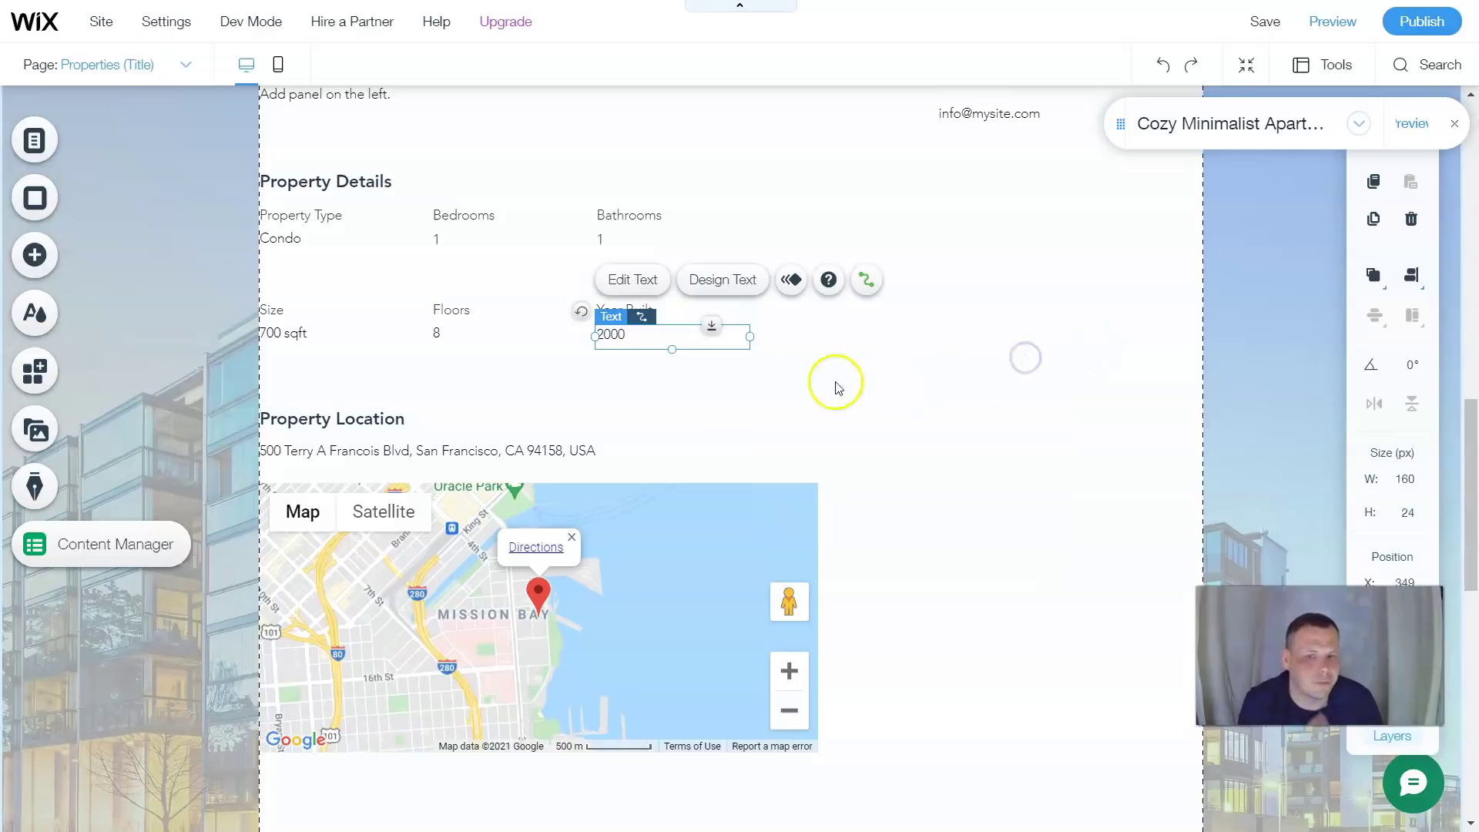
{"action": "left_click", "coordinate": [745, 292]}
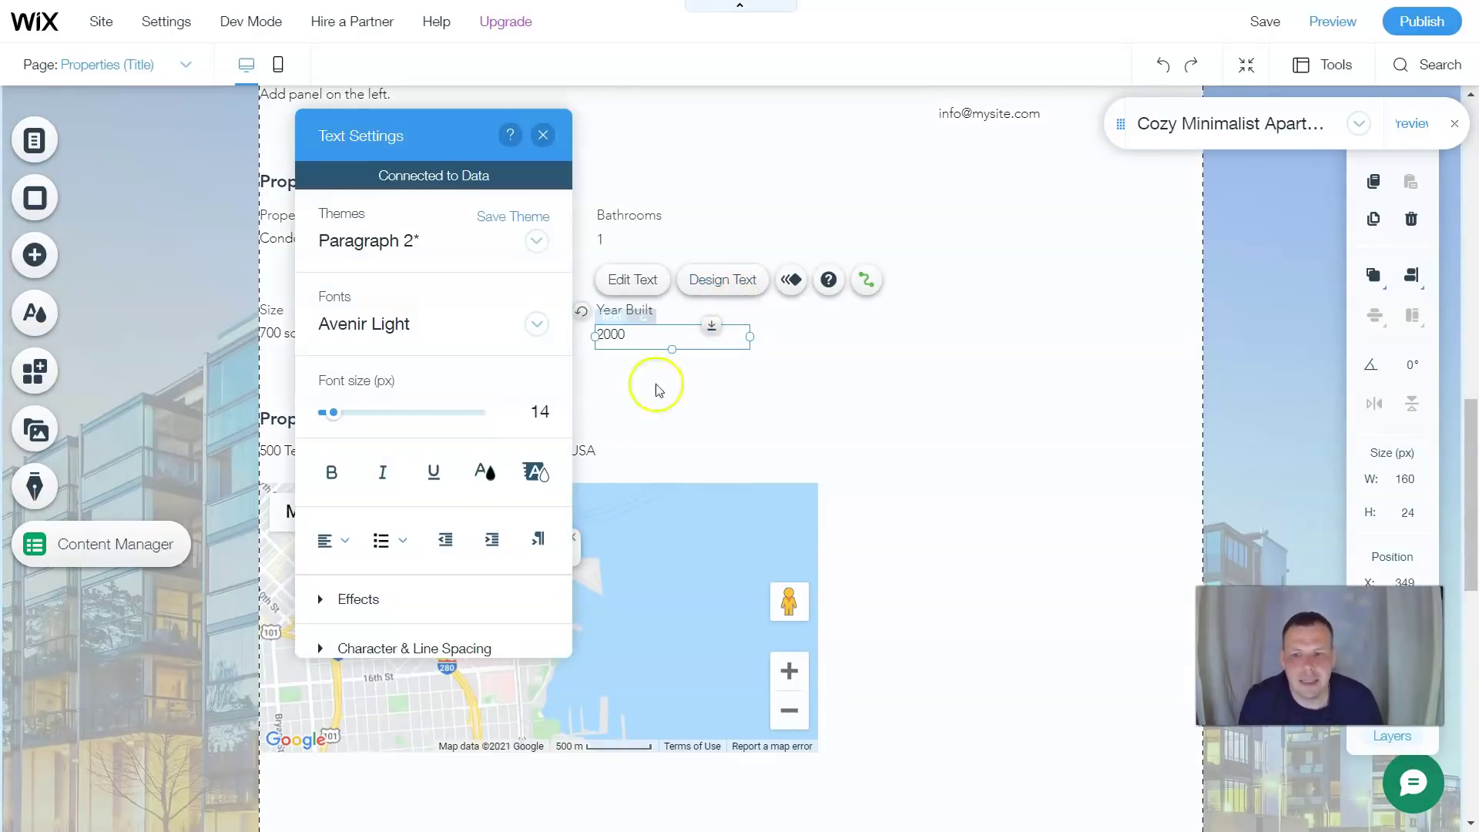
{"action": "left_click", "coordinate": [383, 472]}
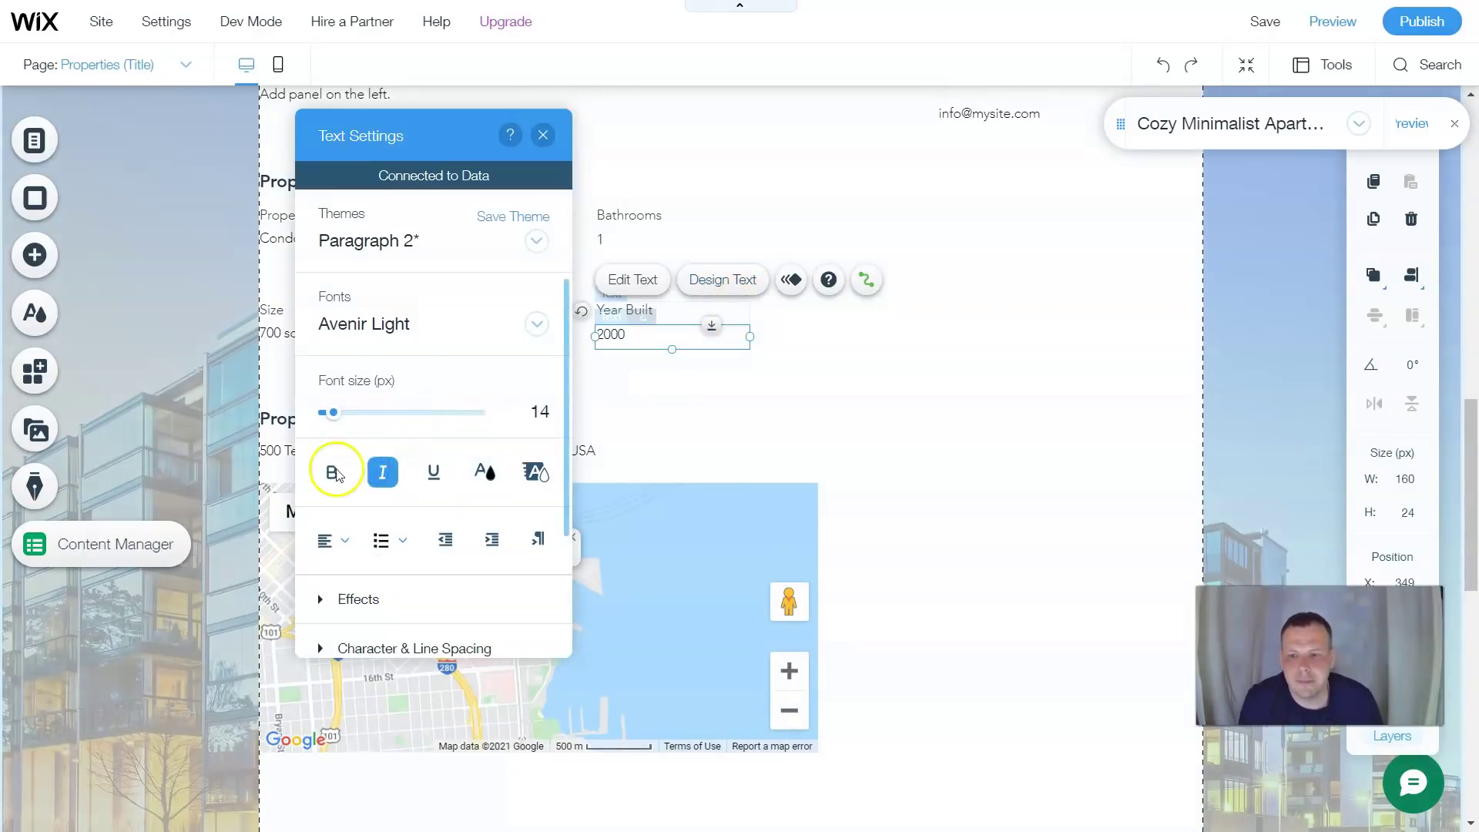
{"action": "left_click", "coordinate": [331, 472]}
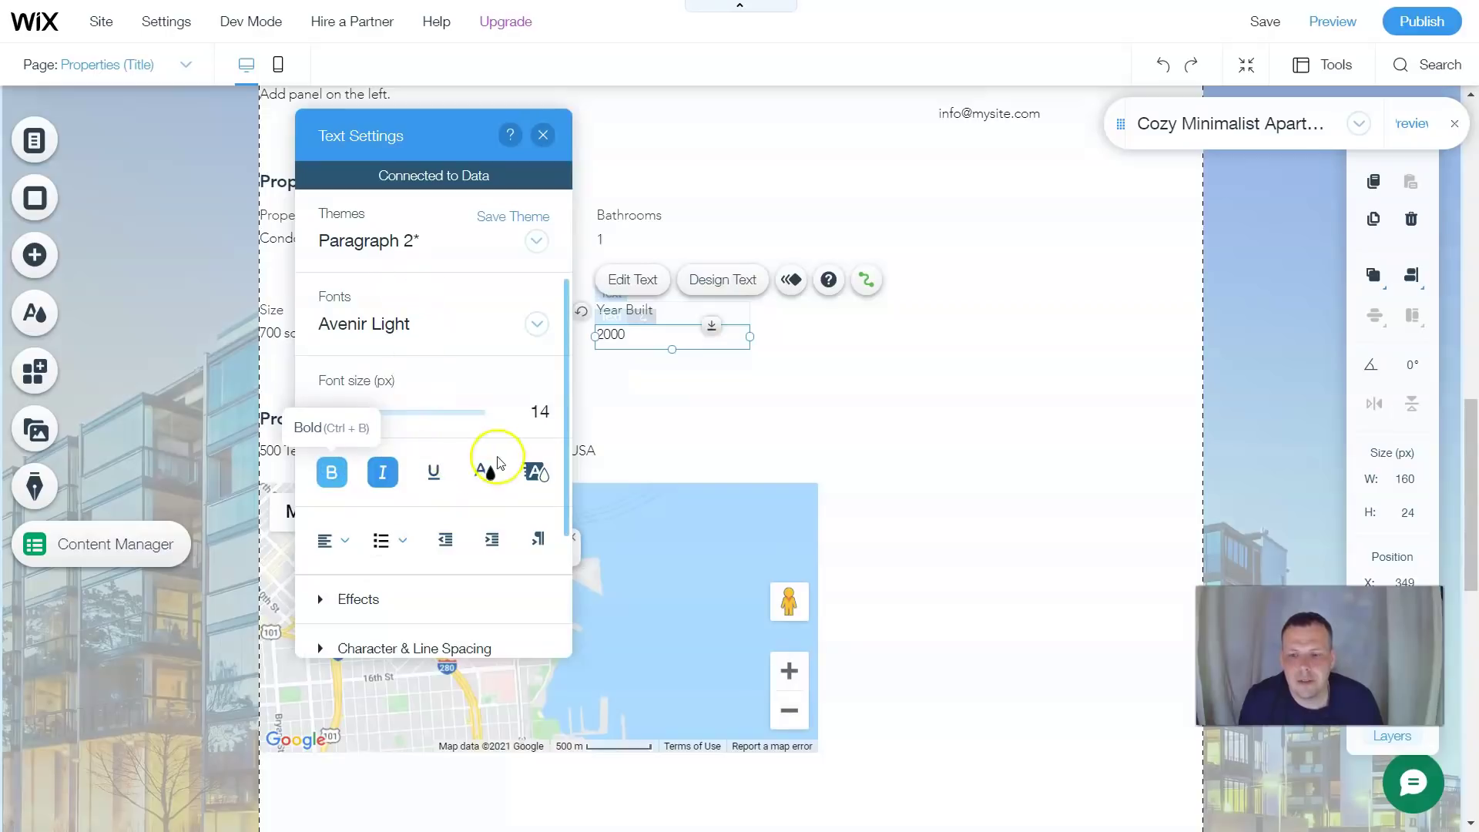
{"action": "scroll", "coordinate": [502, 455], "scroll_direction": "down", "scroll_amount": 3}
{"action": "left_click", "coordinate": [959, 439]}
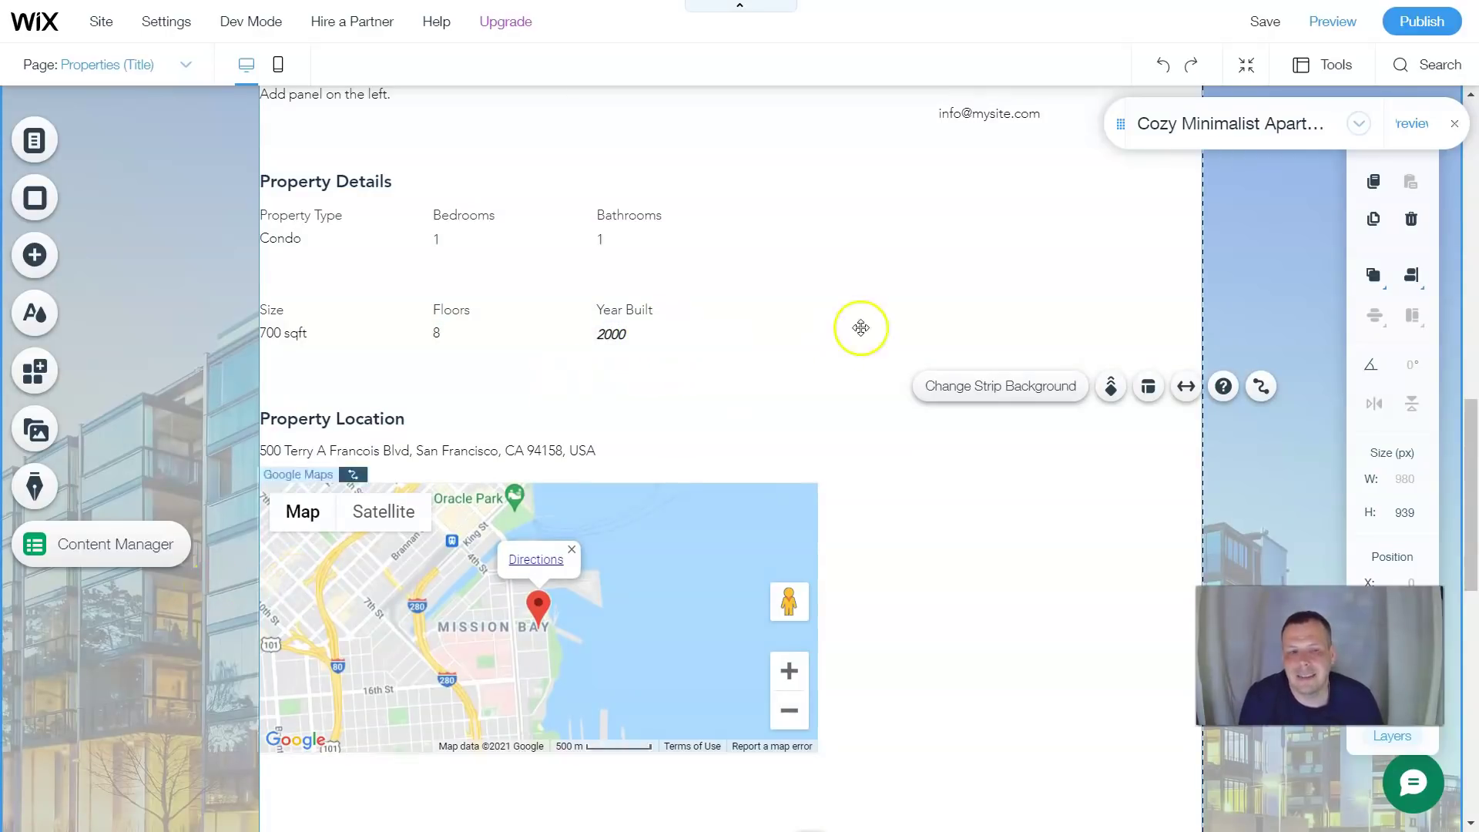
{"action": "scroll", "coordinate": [770, 385], "scroll_direction": "up", "scroll_amount": 5}
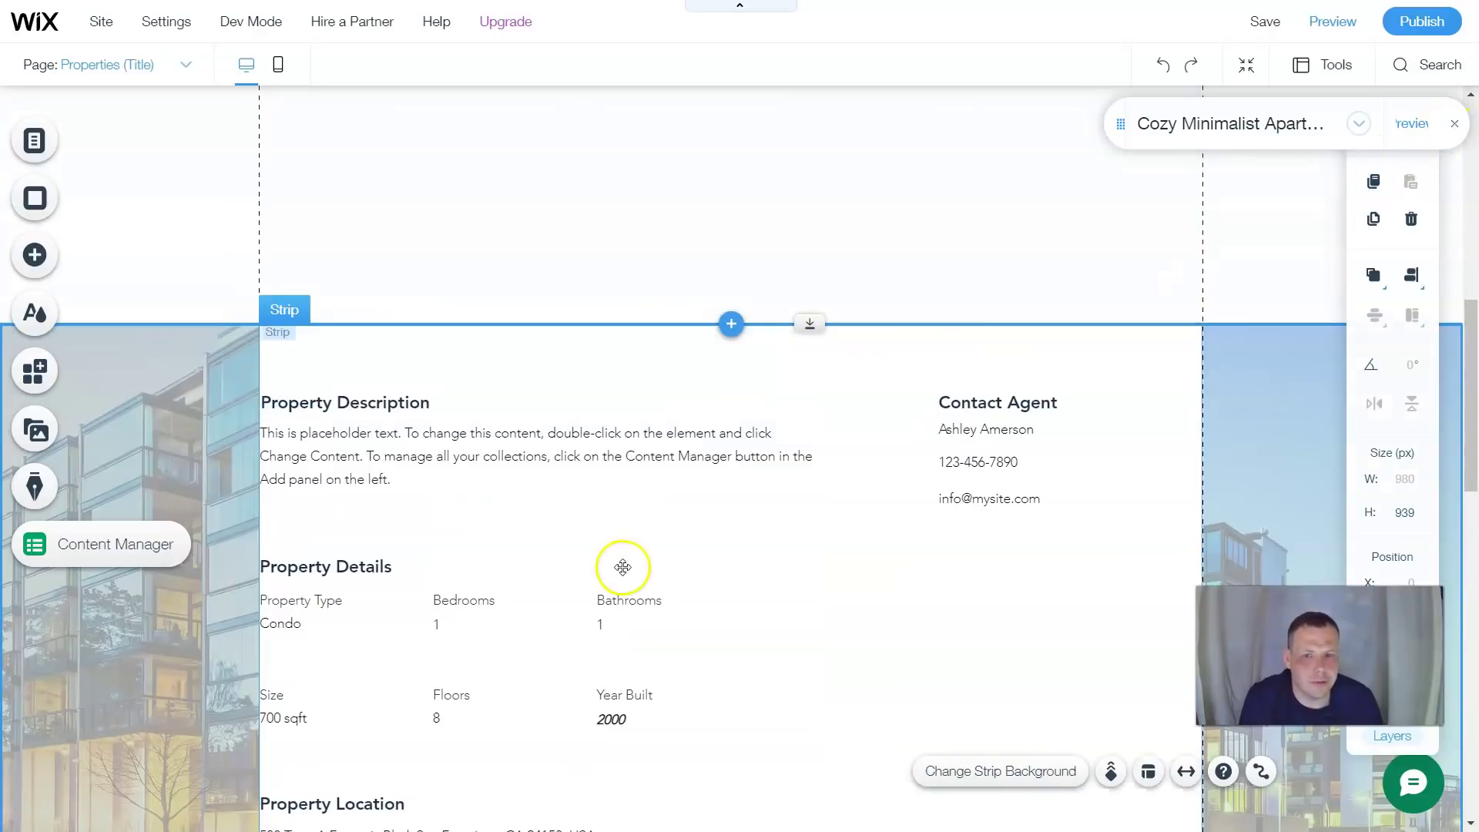
{"action": "scroll", "coordinate": [613, 555], "scroll_direction": "up", "scroll_amount": 10}
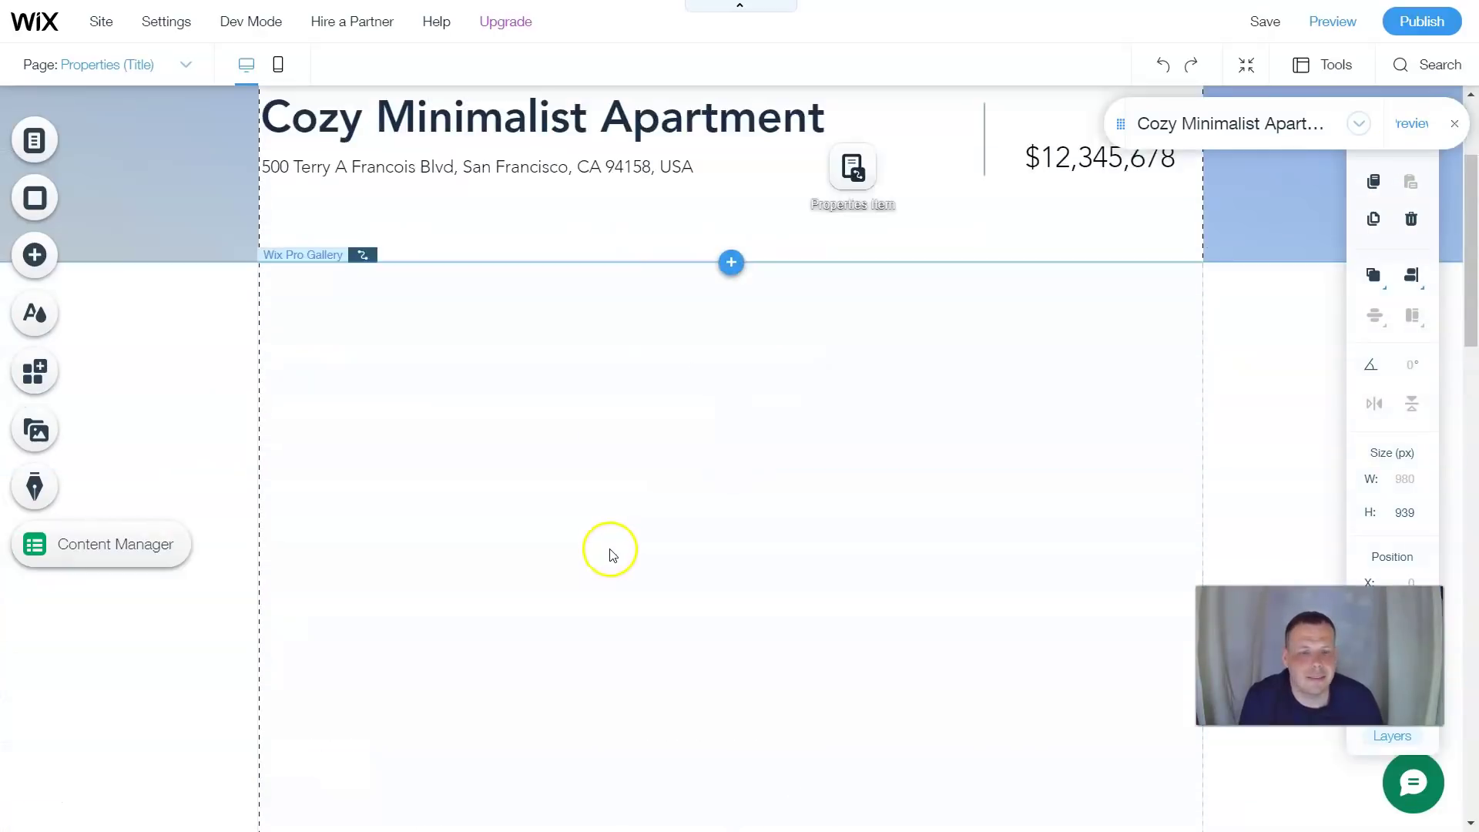
{"action": "scroll", "coordinate": [612, 555], "scroll_direction": "down", "scroll_amount": 10}
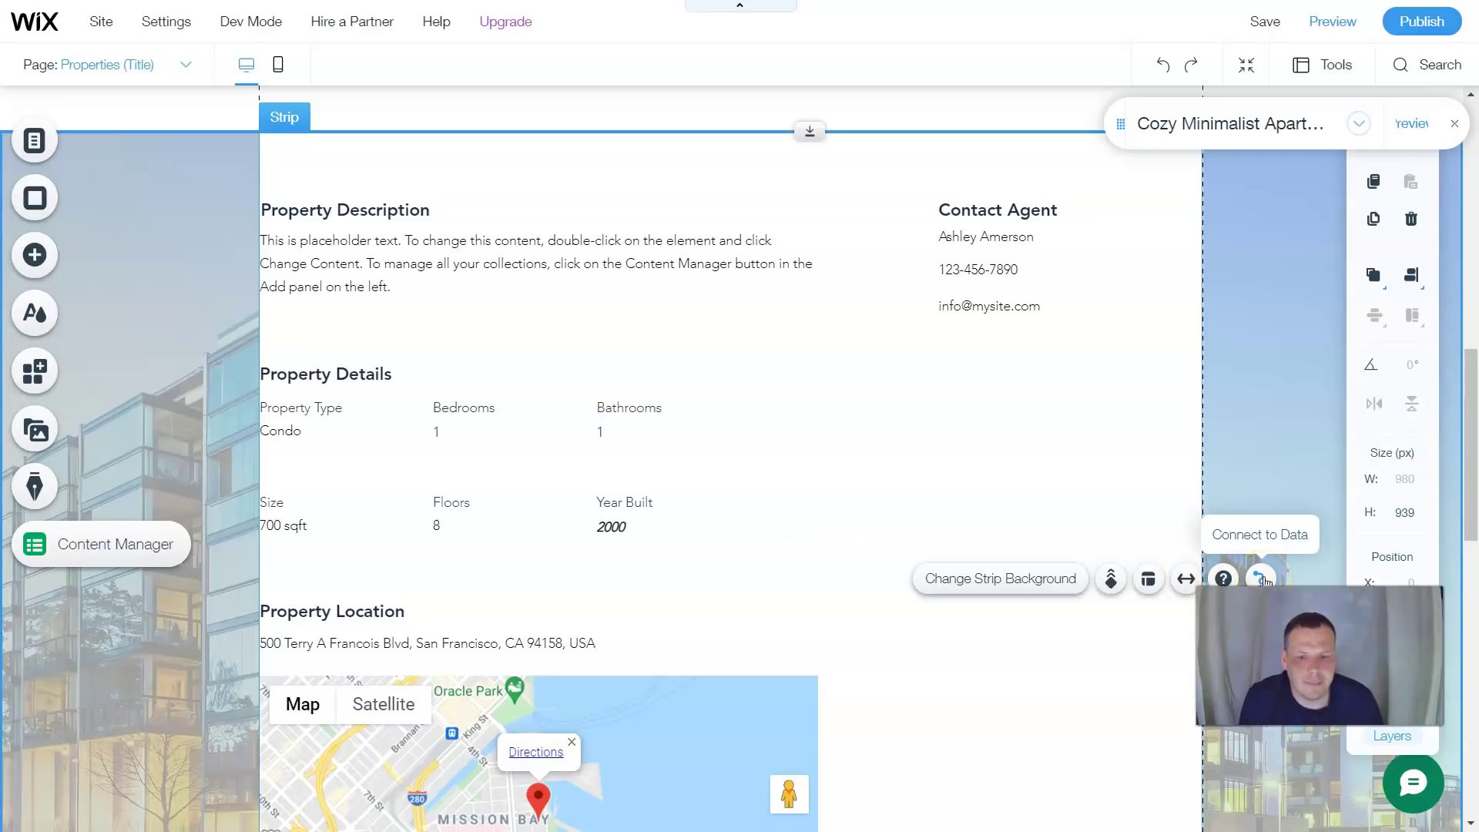
{"action": "scroll", "coordinate": [1171, 439], "scroll_direction": "up", "scroll_amount": 10}
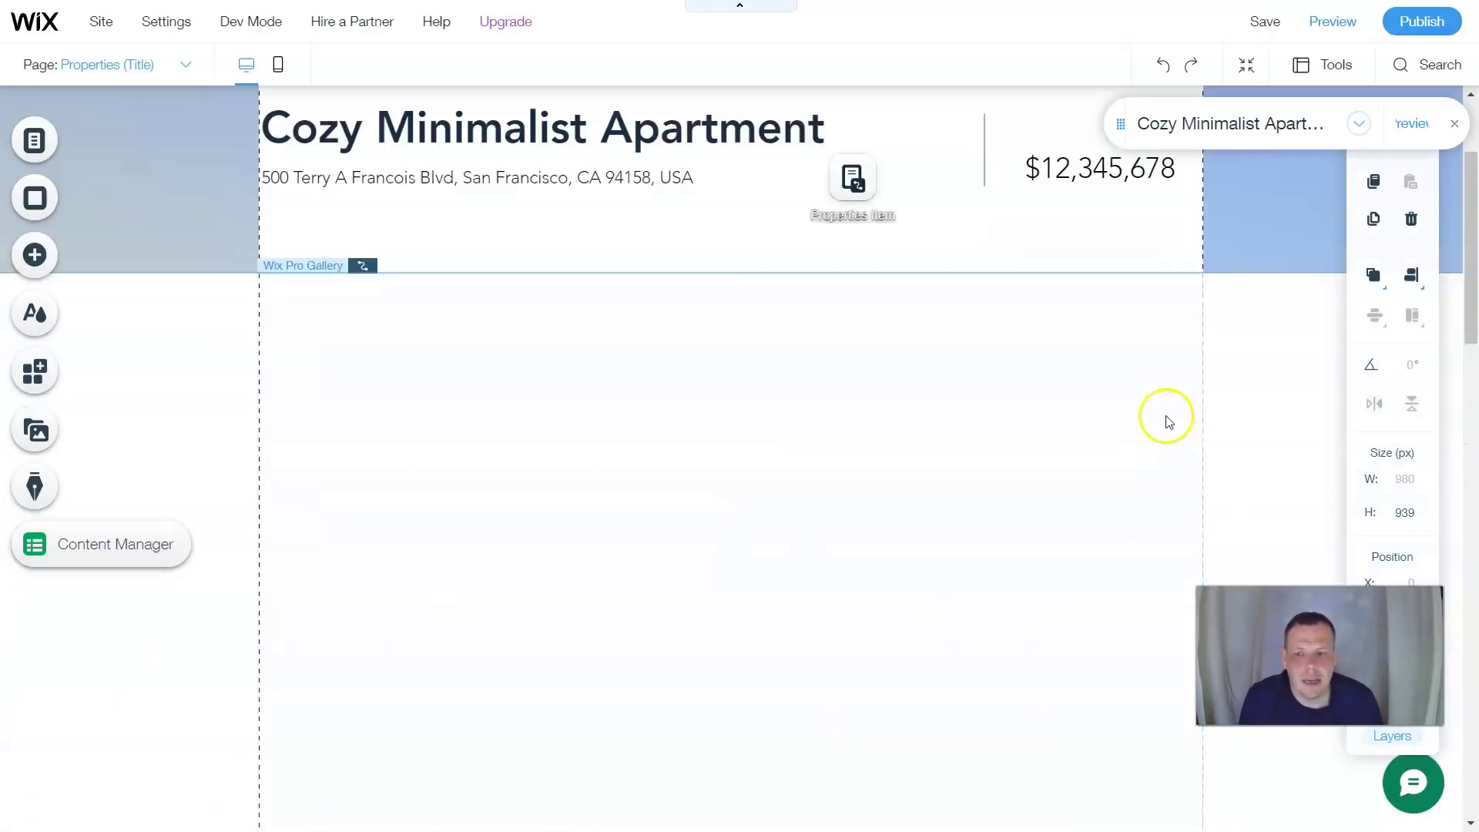
{"action": "scroll", "coordinate": [1109, 419], "scroll_direction": "up", "scroll_amount": 3}
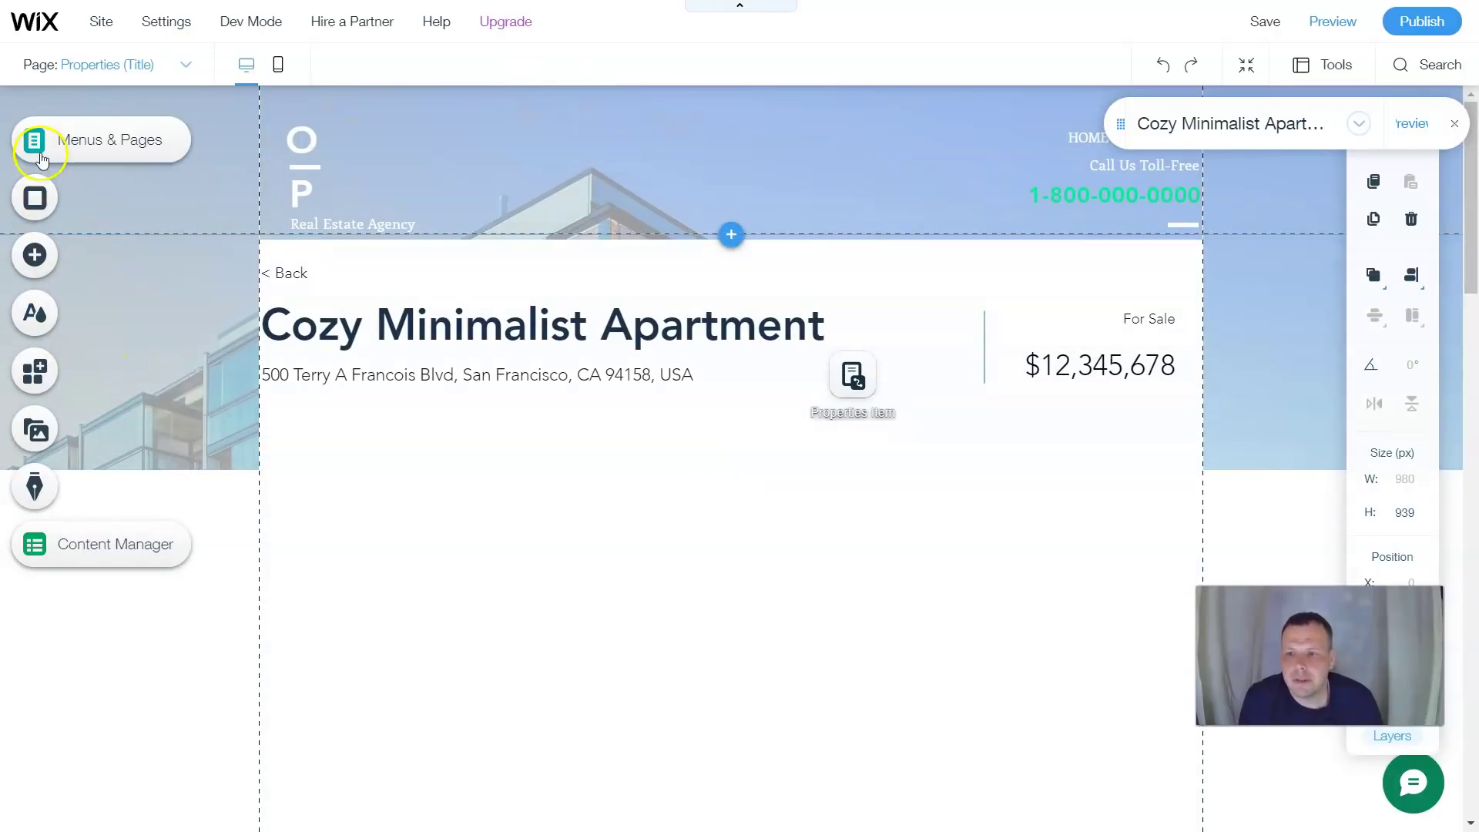
Switch to the HOME page from the Site Menu in Menus & Pages
{"action": "left_click", "coordinate": [88, 147]}
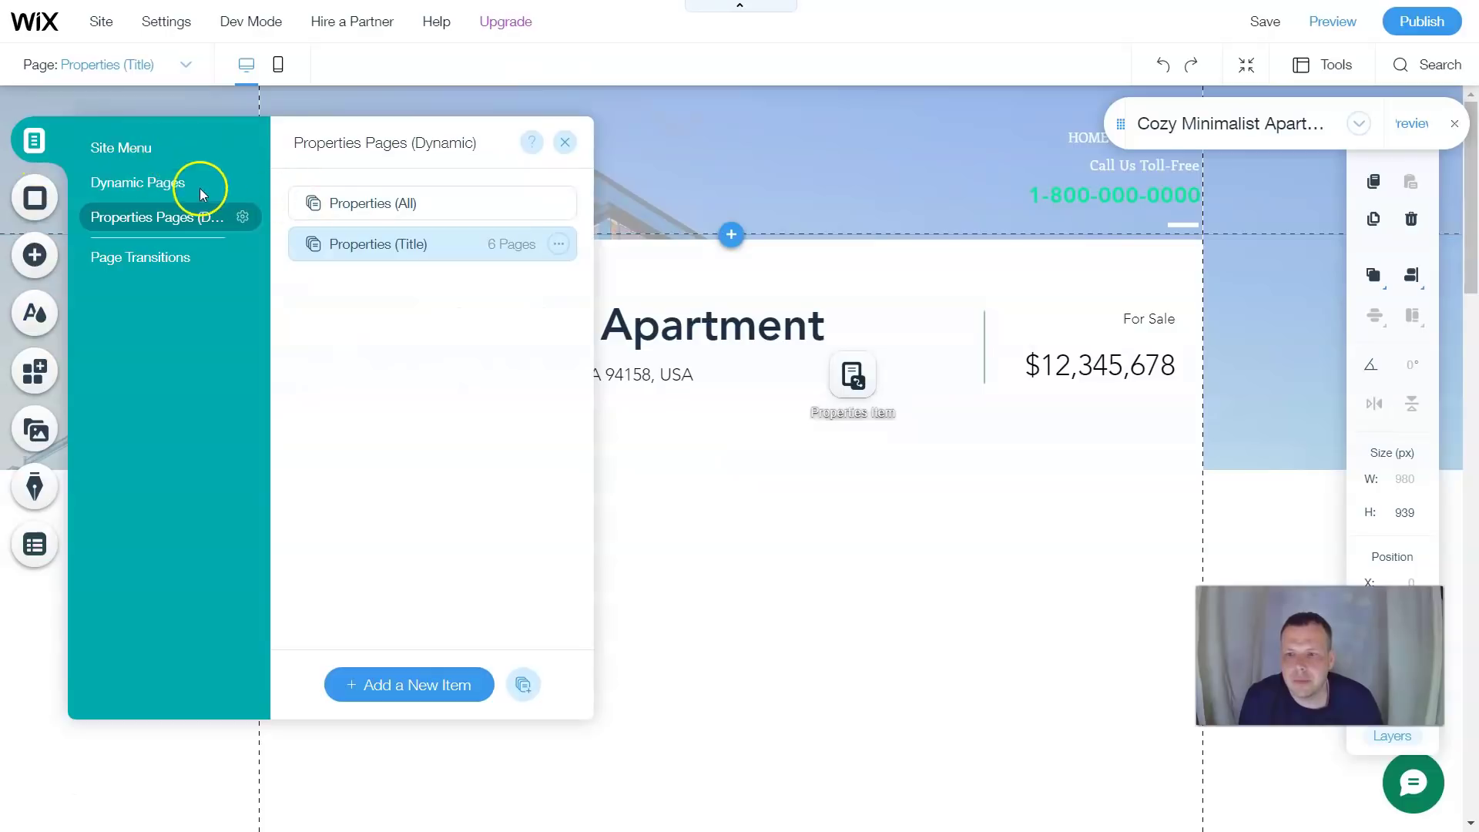
{"action": "left_click", "coordinate": [135, 150]}
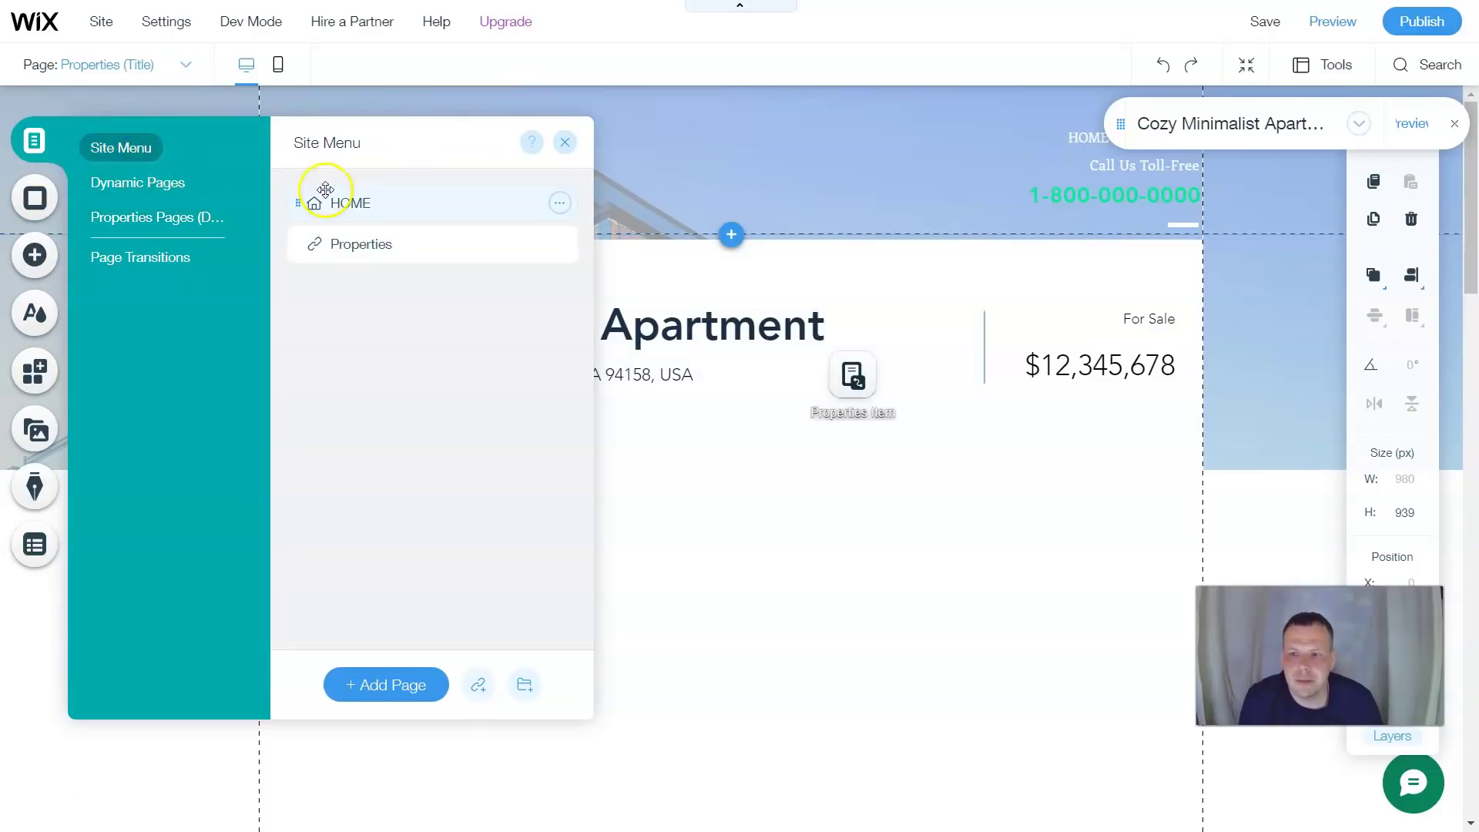
{"action": "left_click", "coordinate": [350, 205]}
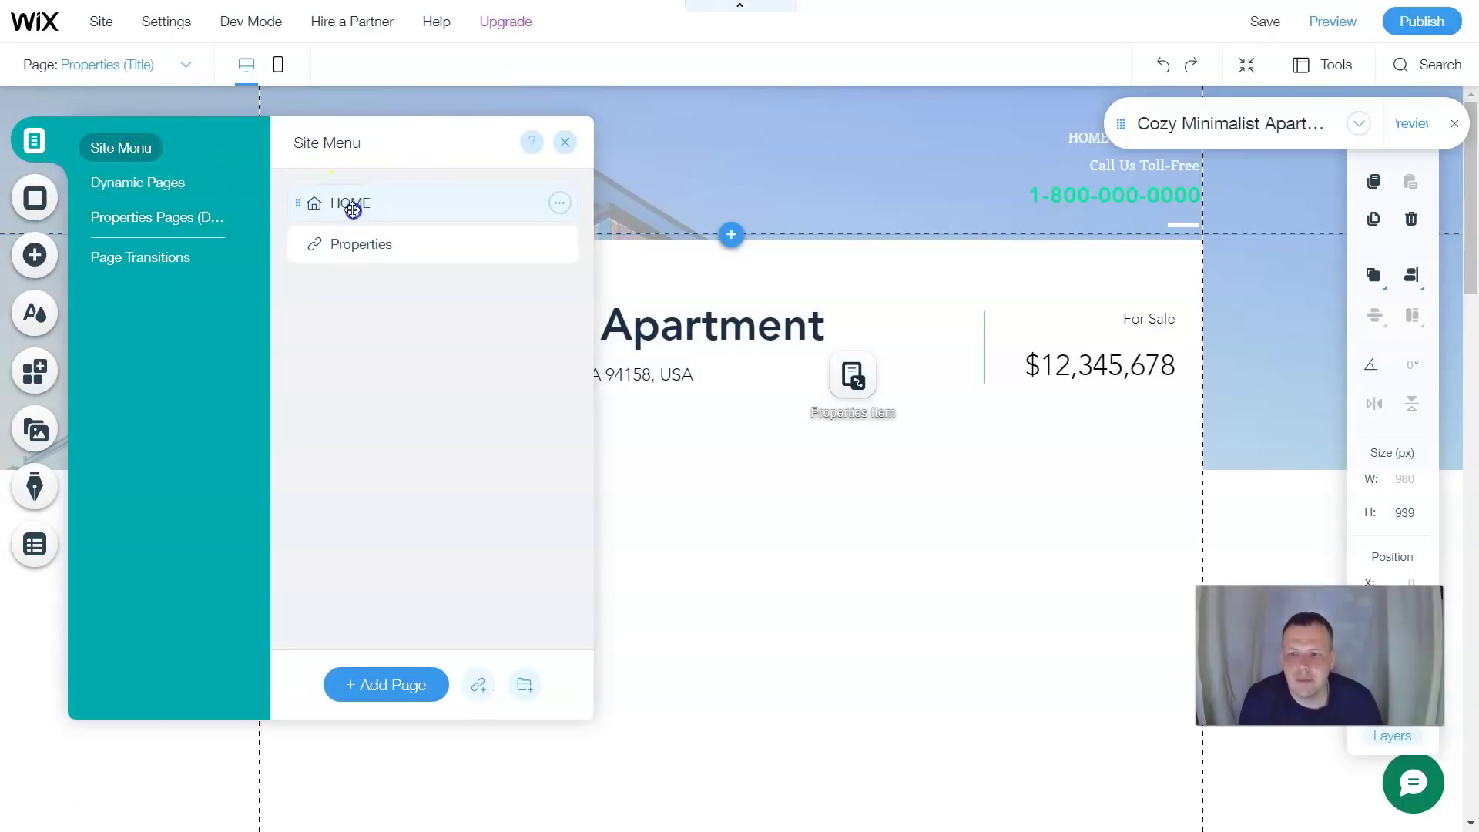
{"action": "left_click", "coordinate": [566, 145]}
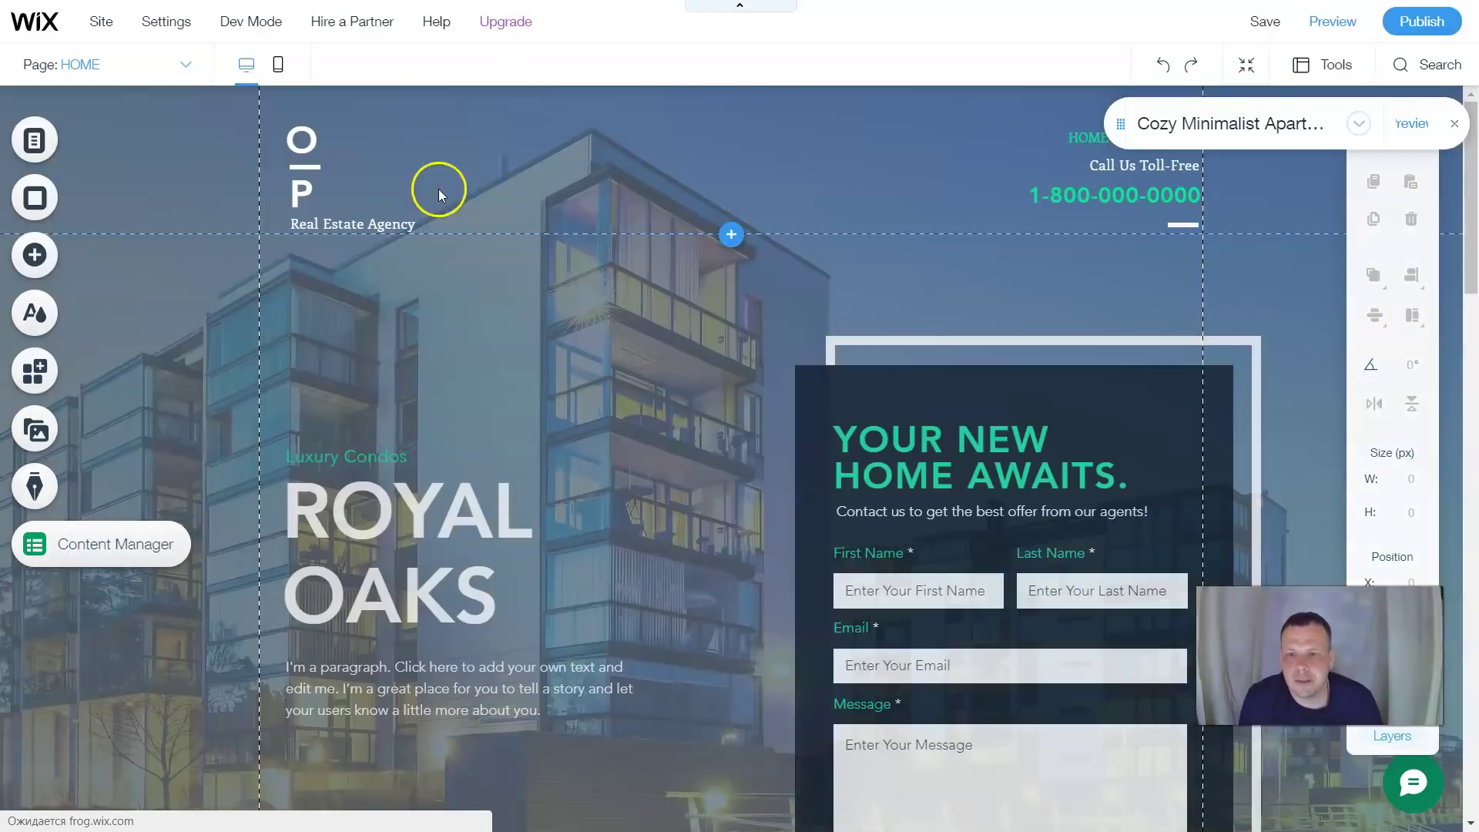
Scroll the home page from the Royal Oaks hero to the contact form, selecting the Property Info strip
{"action": "scroll", "coordinate": [832, 325], "scroll_direction": "down", "scroll_amount": 5}
{"action": "scroll", "coordinate": [831, 331], "scroll_direction": "down", "scroll_amount": 10}
{"action": "scroll", "coordinate": [829, 322], "scroll_direction": "up", "scroll_amount": 6}
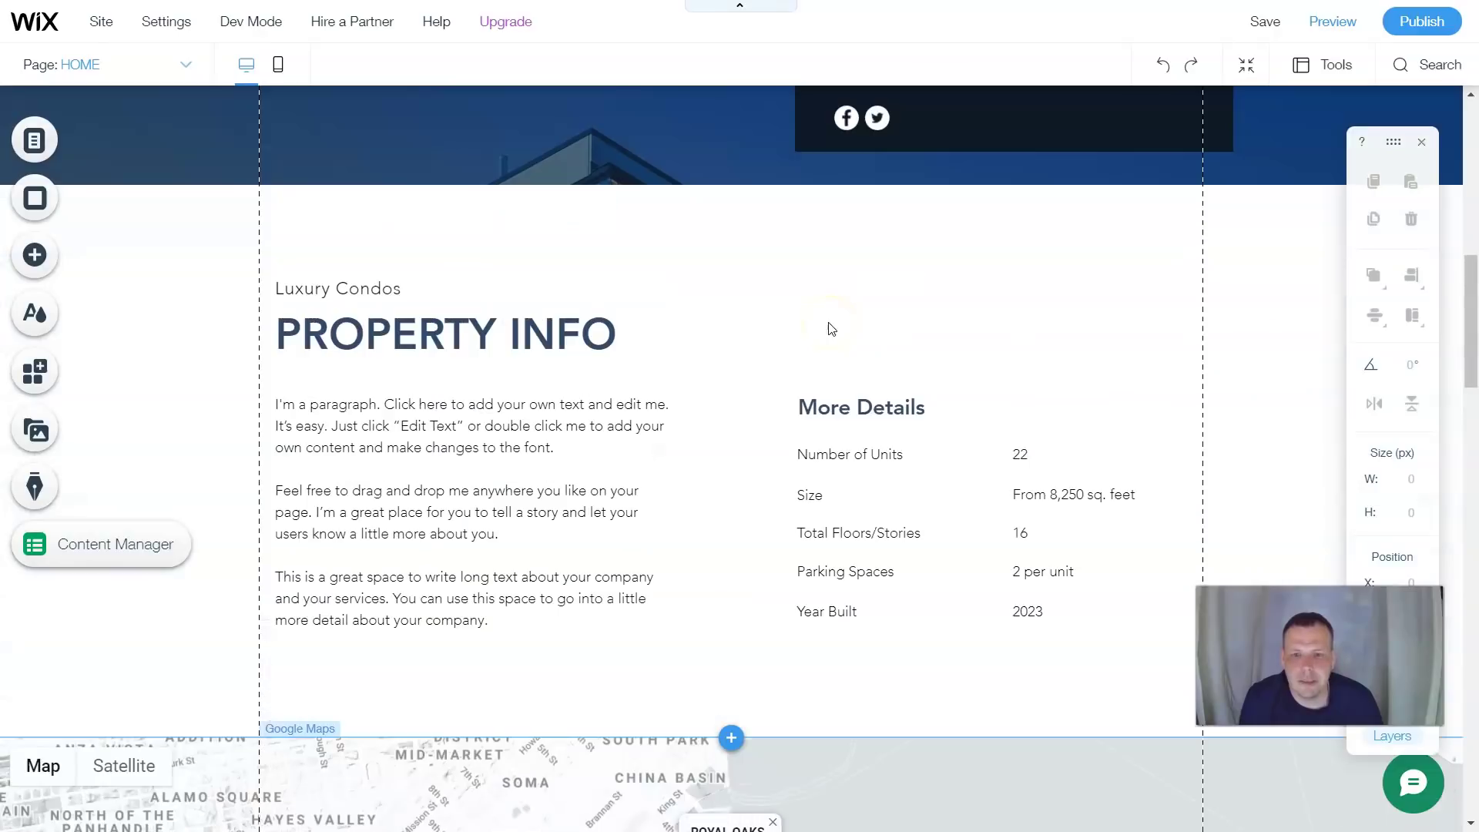
{"action": "left_click", "coordinate": [759, 325]}
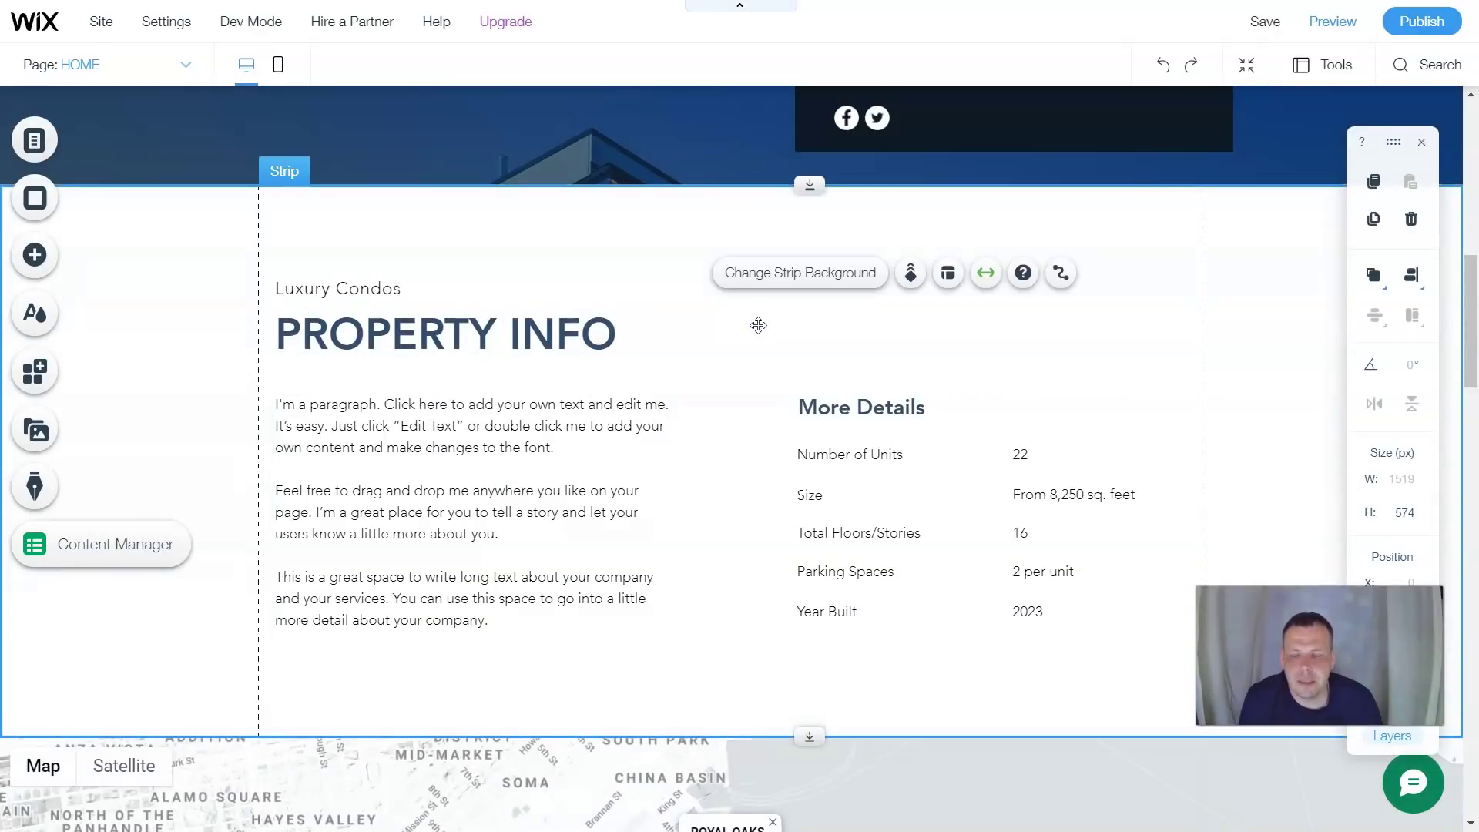
{"action": "scroll", "coordinate": [667, 386], "scroll_direction": "down", "scroll_amount": 4}
{"action": "scroll", "coordinate": [668, 389], "scroll_direction": "up", "scroll_amount": 4}
{"action": "scroll", "coordinate": [654, 390], "scroll_direction": "up", "scroll_amount": 1}
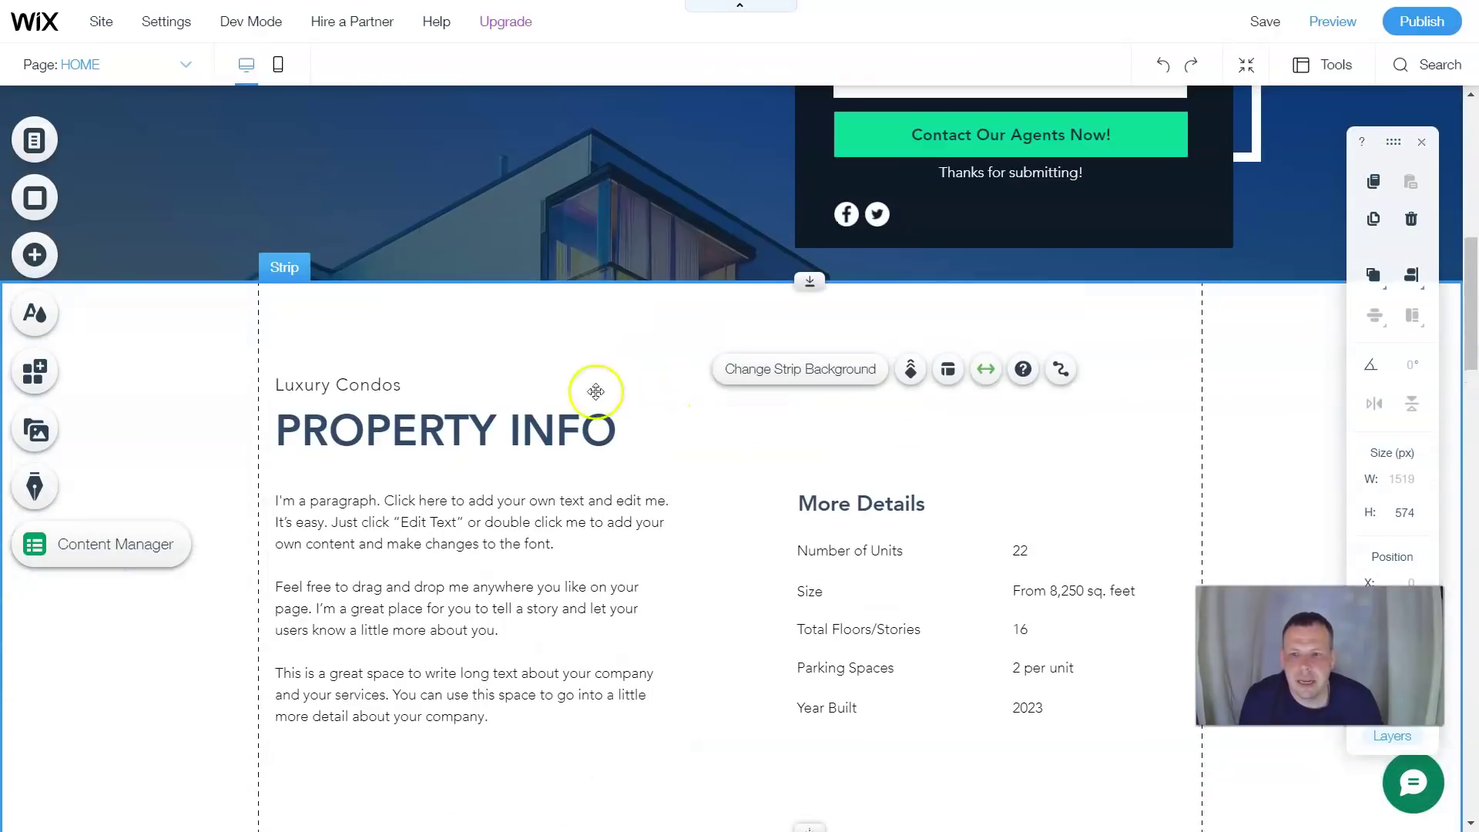
{"action": "scroll", "coordinate": [914, 355], "scroll_direction": "down", "scroll_amount": 10}
{"action": "scroll", "coordinate": [924, 353], "scroll_direction": "down", "scroll_amount": 12}
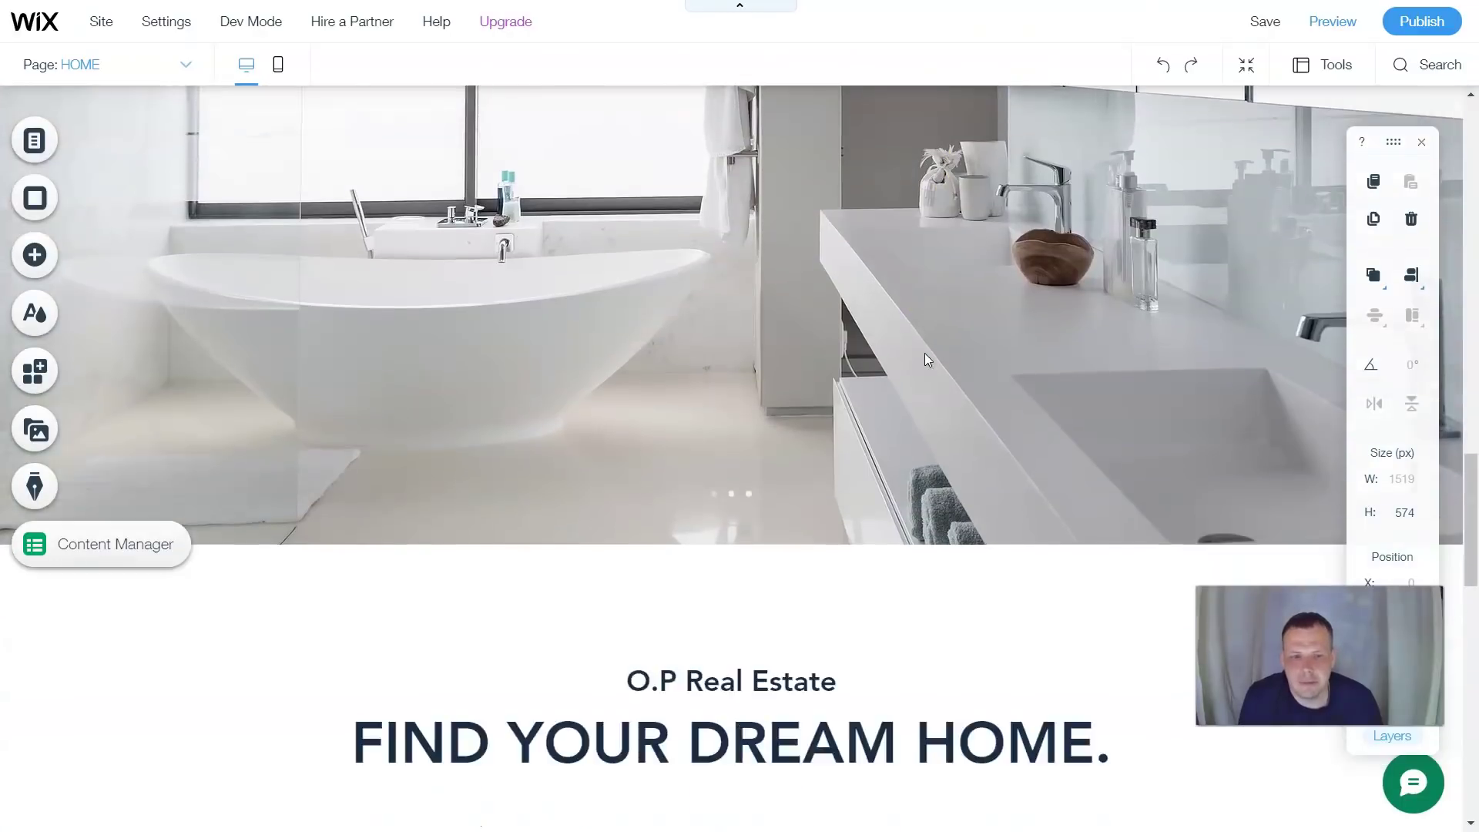
{"action": "scroll", "coordinate": [926, 352], "scroll_direction": "down", "scroll_amount": 3}
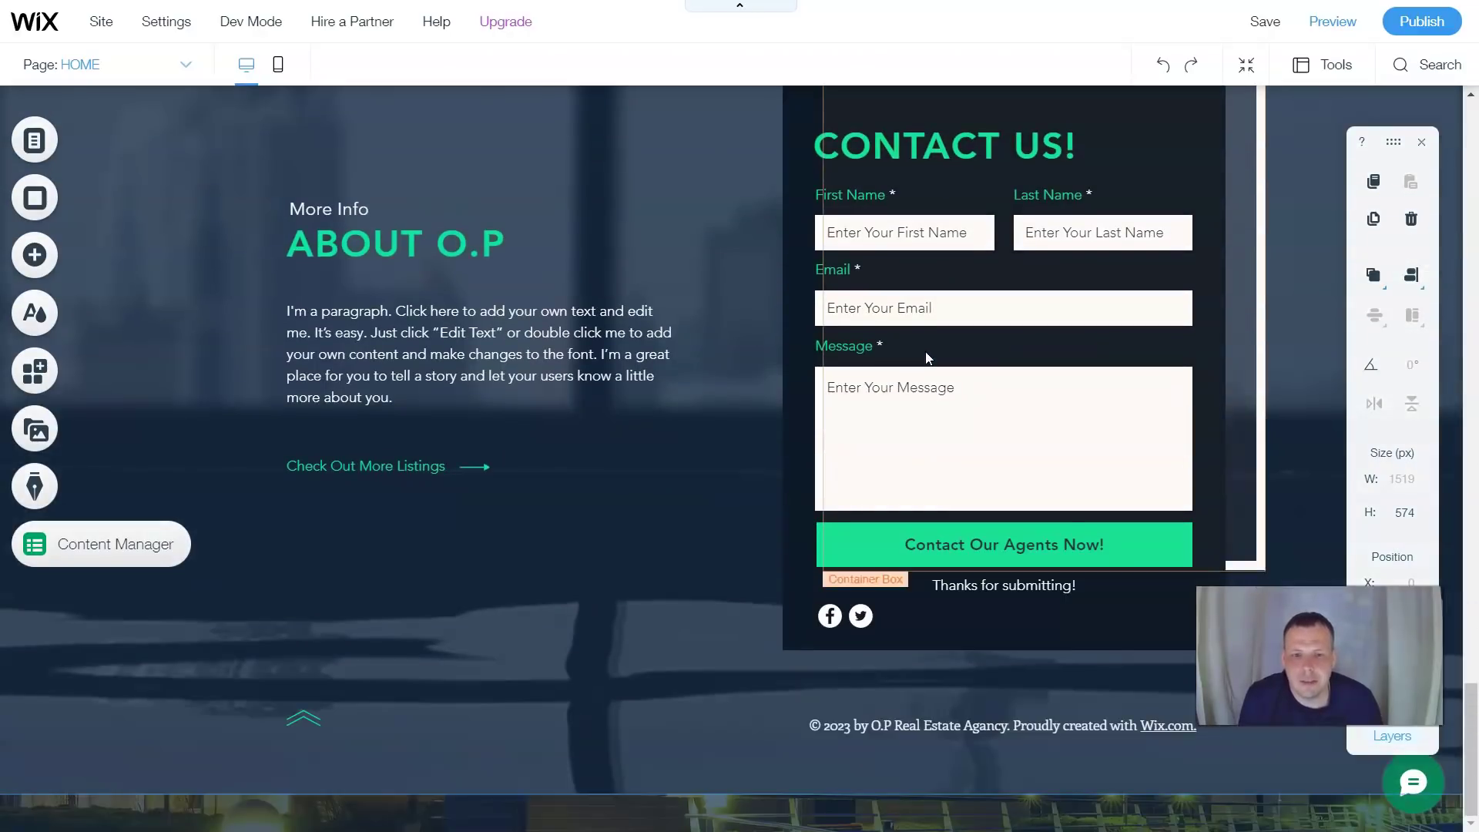
{"action": "scroll", "coordinate": [920, 353], "scroll_direction": "up", "scroll_amount": 14}
{"action": "scroll", "coordinate": [743, 419], "scroll_direction": "up", "scroll_amount": 8}
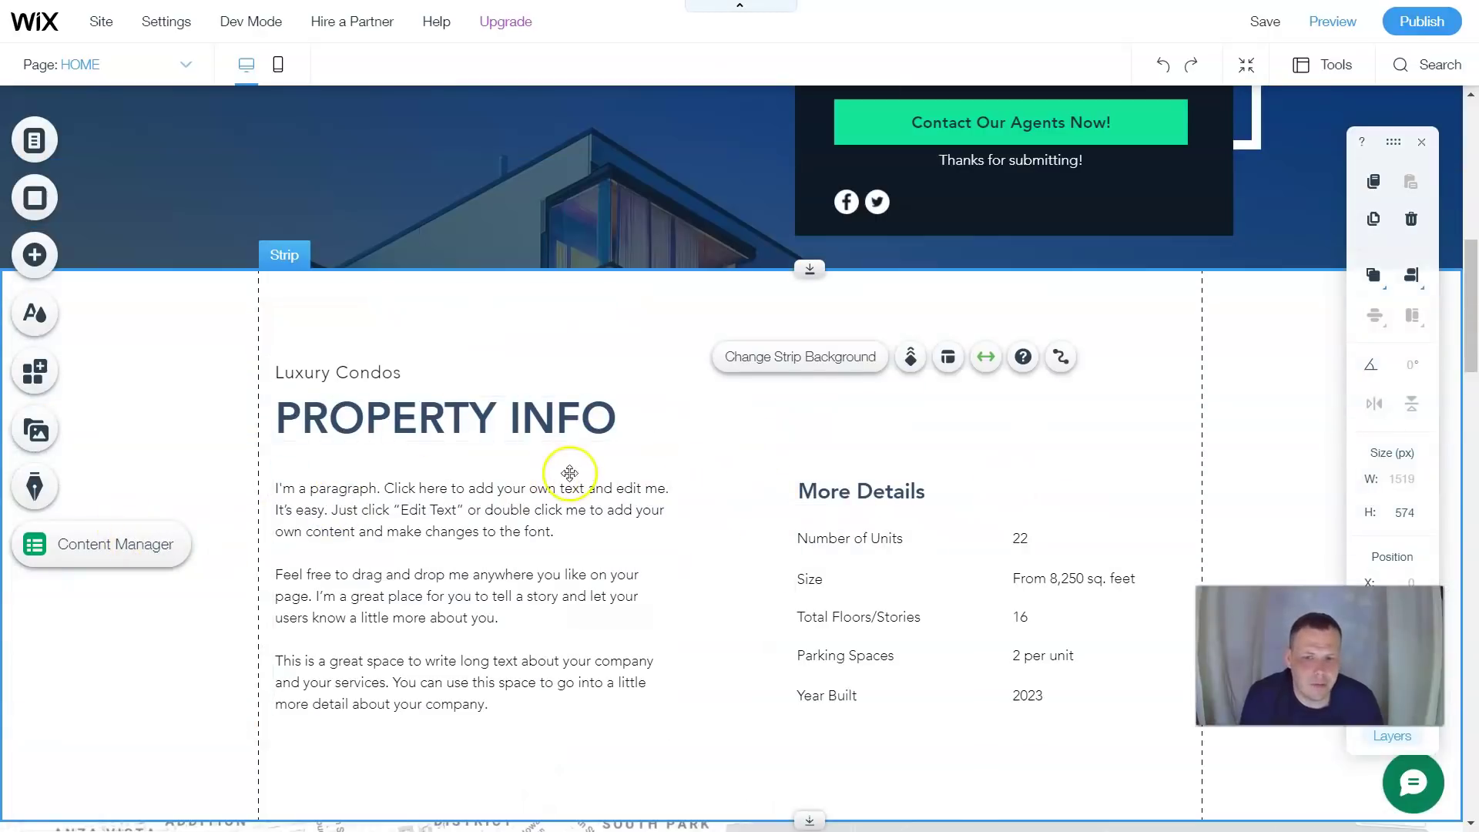
{"action": "scroll", "coordinate": [955, 502], "scroll_direction": "up", "scroll_amount": 3}
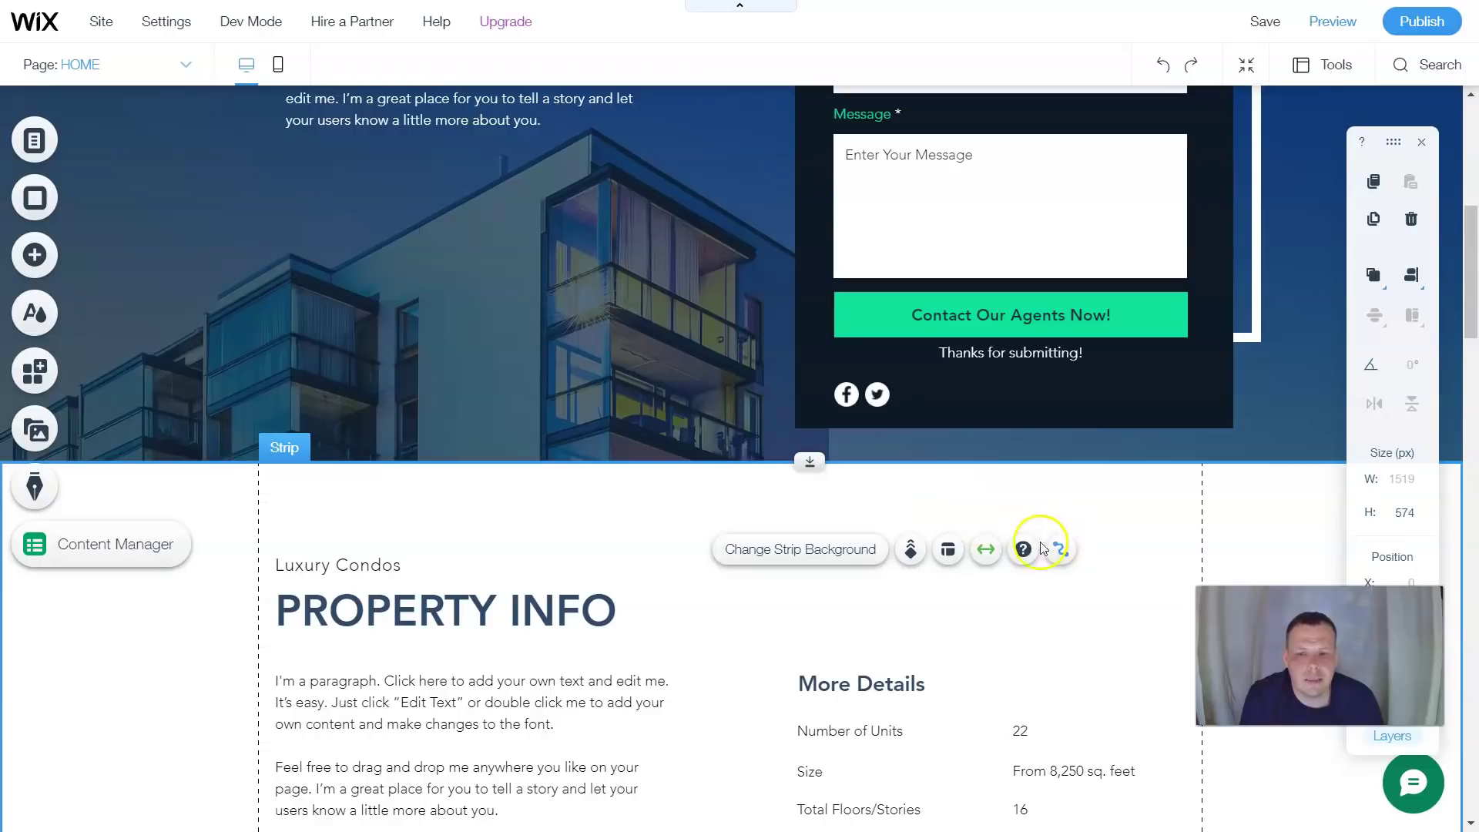
{"action": "scroll", "coordinate": [1016, 554], "scroll_direction": "up", "scroll_amount": 3}
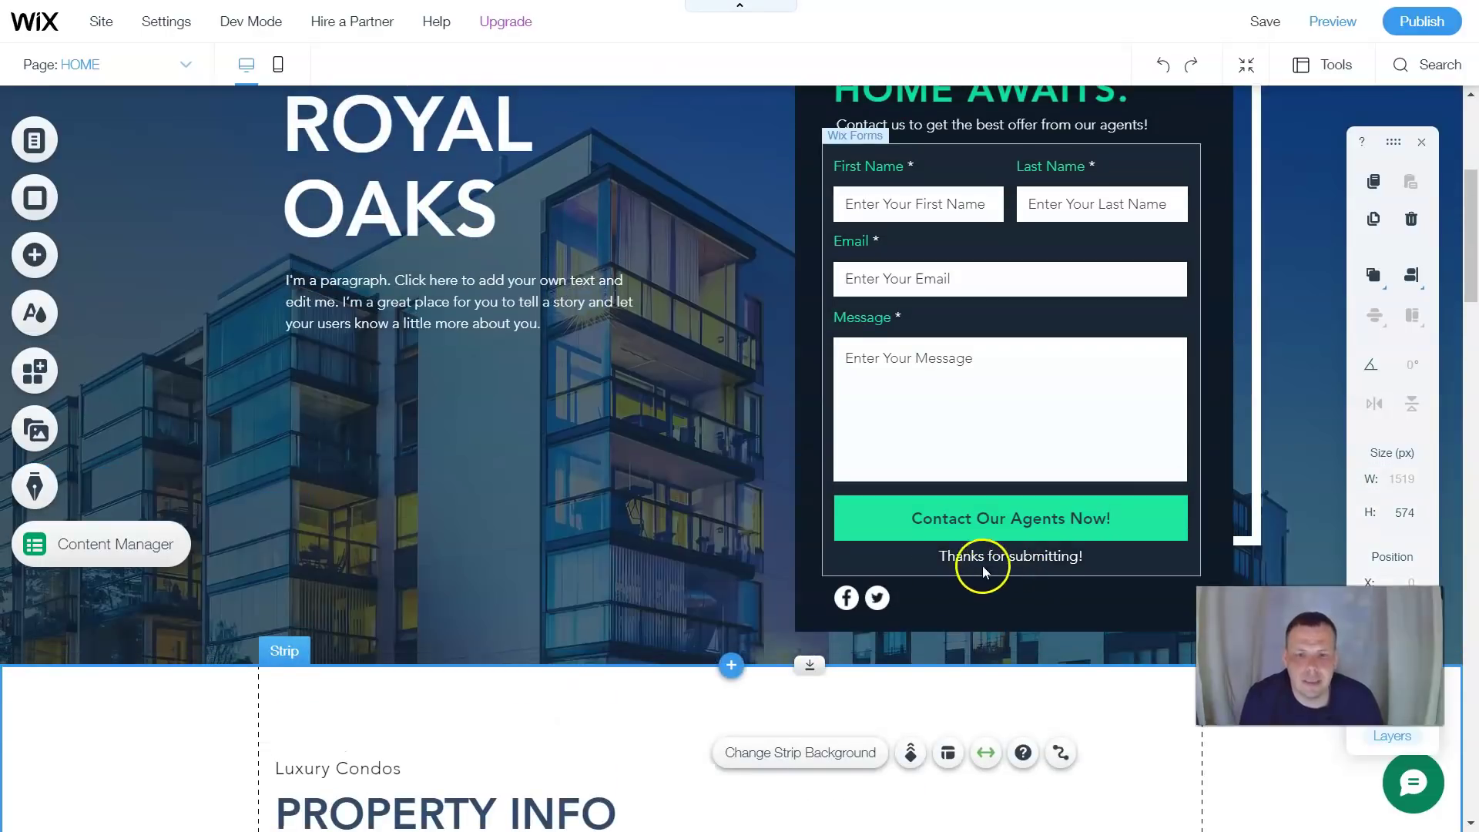
{"action": "scroll", "coordinate": [958, 556], "scroll_direction": "up", "scroll_amount": 5}
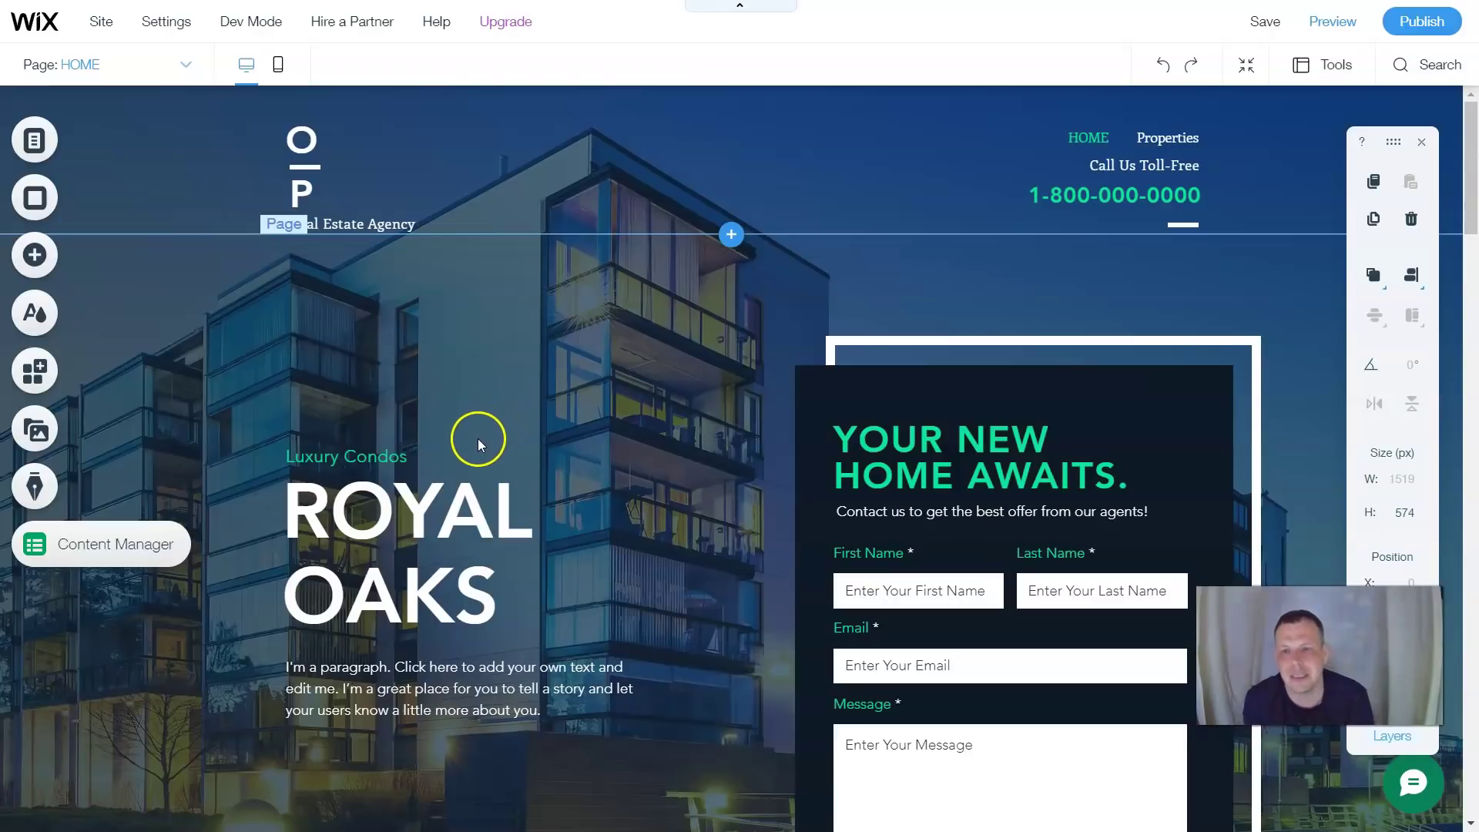
{"action": "left_click_drag", "start_coordinate": [663, 137], "coordinate": [627, 358]}
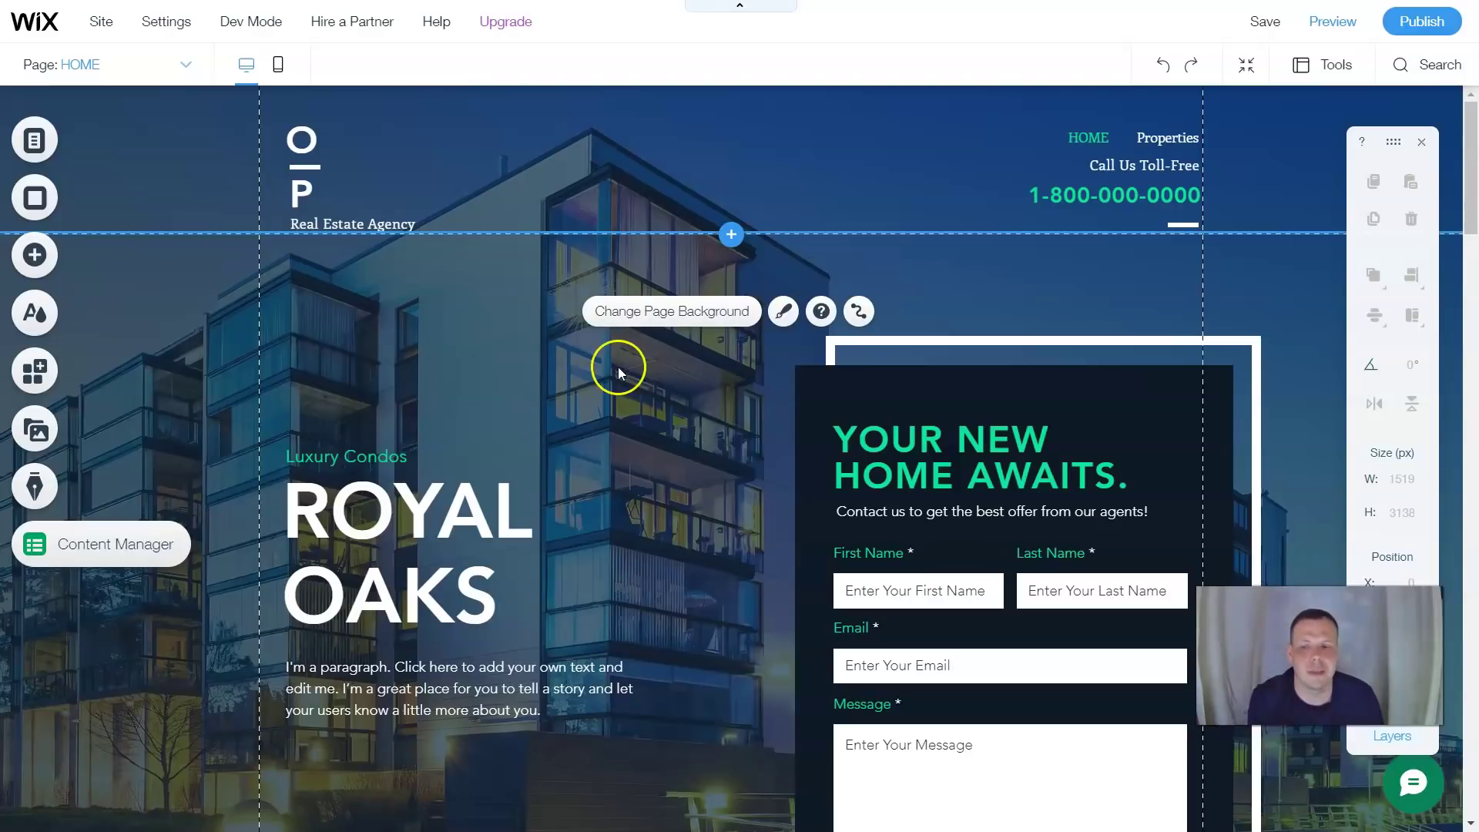
{"action": "scroll", "coordinate": [727, 345], "scroll_direction": "down", "scroll_amount": 5}
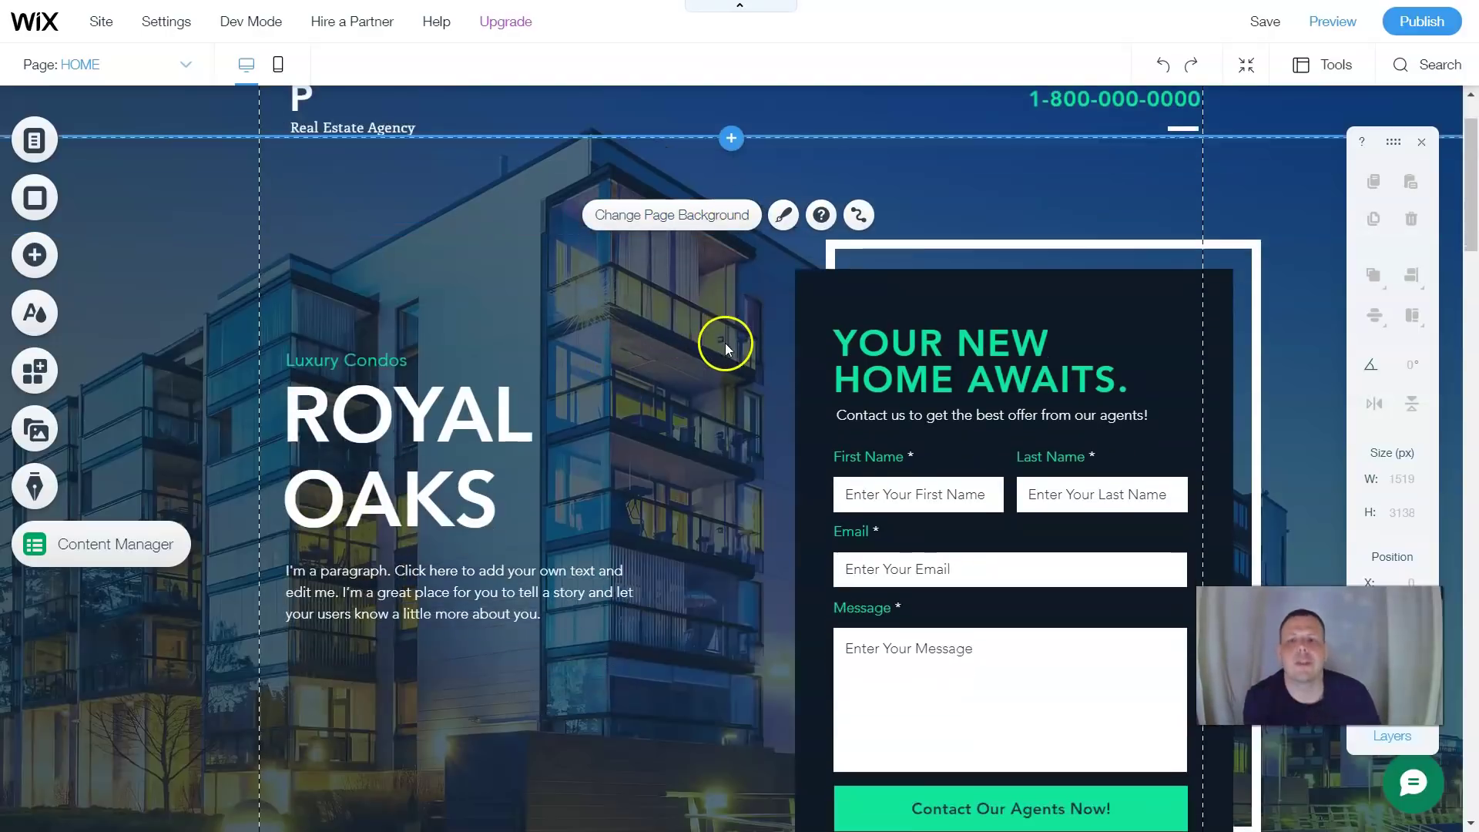
{"action": "scroll", "coordinate": [733, 348], "scroll_direction": "down", "scroll_amount": 20}
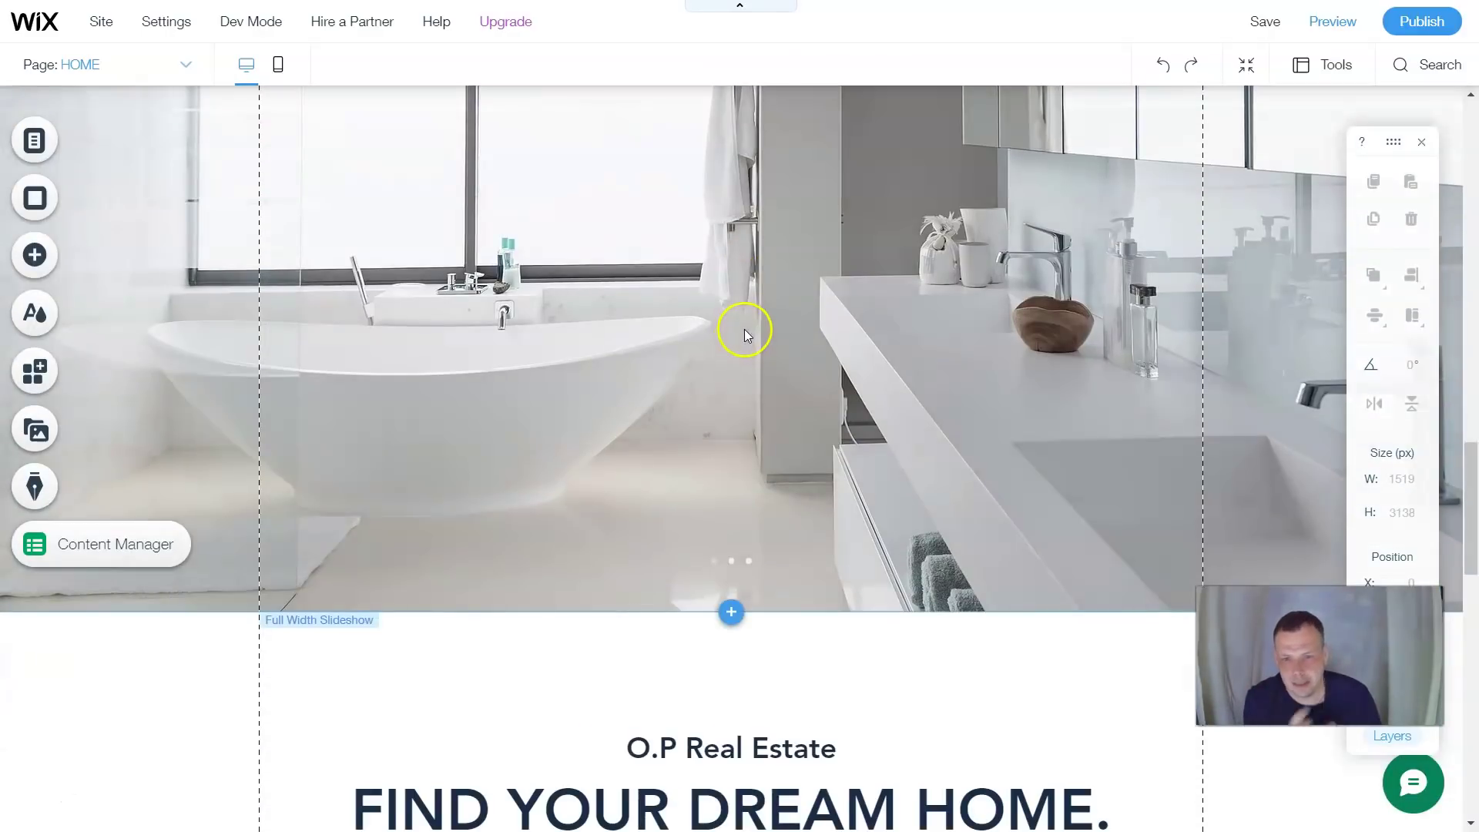
{"action": "scroll", "coordinate": [747, 328], "scroll_direction": "down", "scroll_amount": 7}
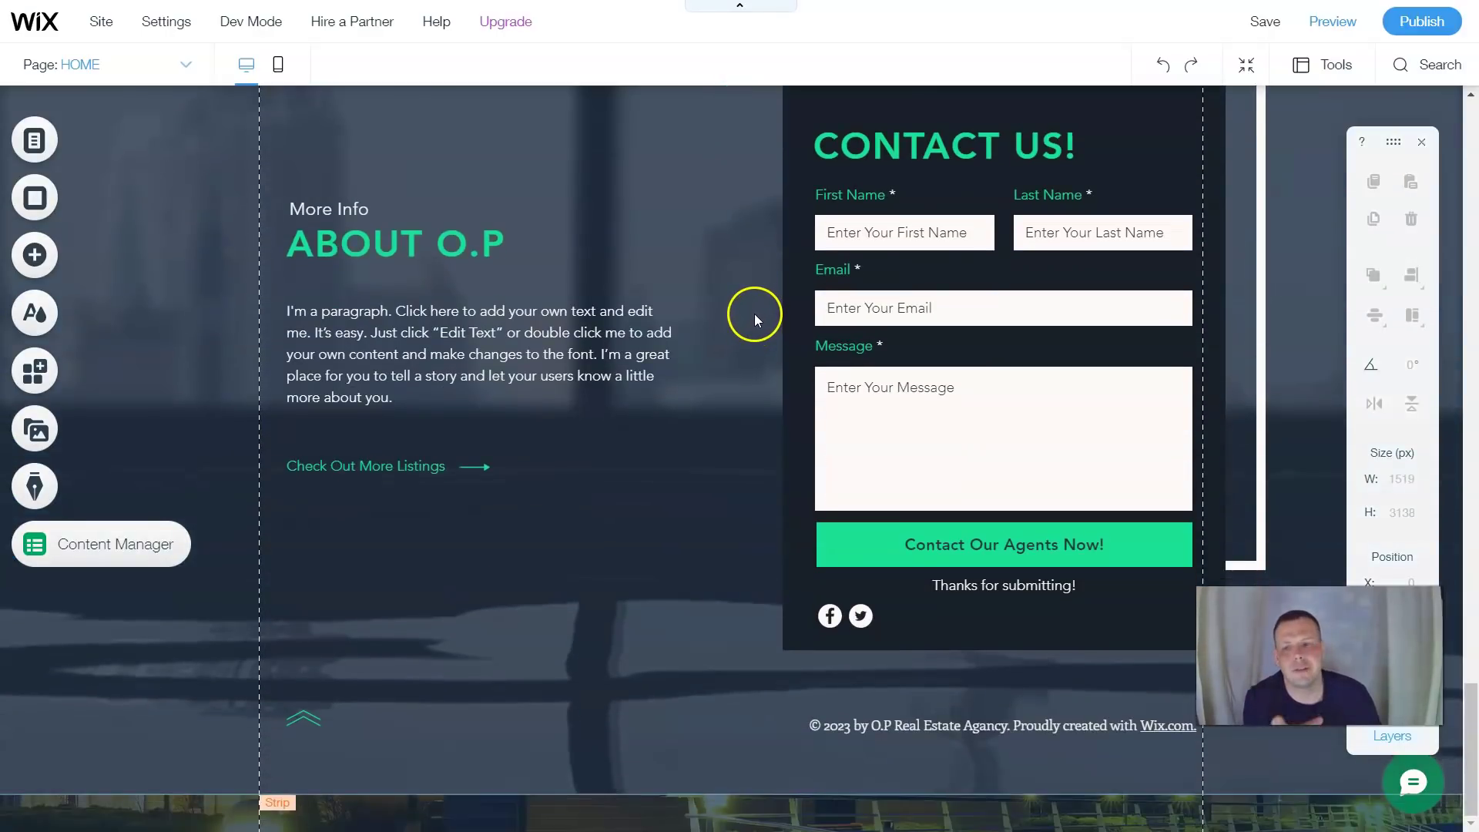
{"action": "scroll", "coordinate": [753, 315], "scroll_direction": "up", "scroll_amount": 15}
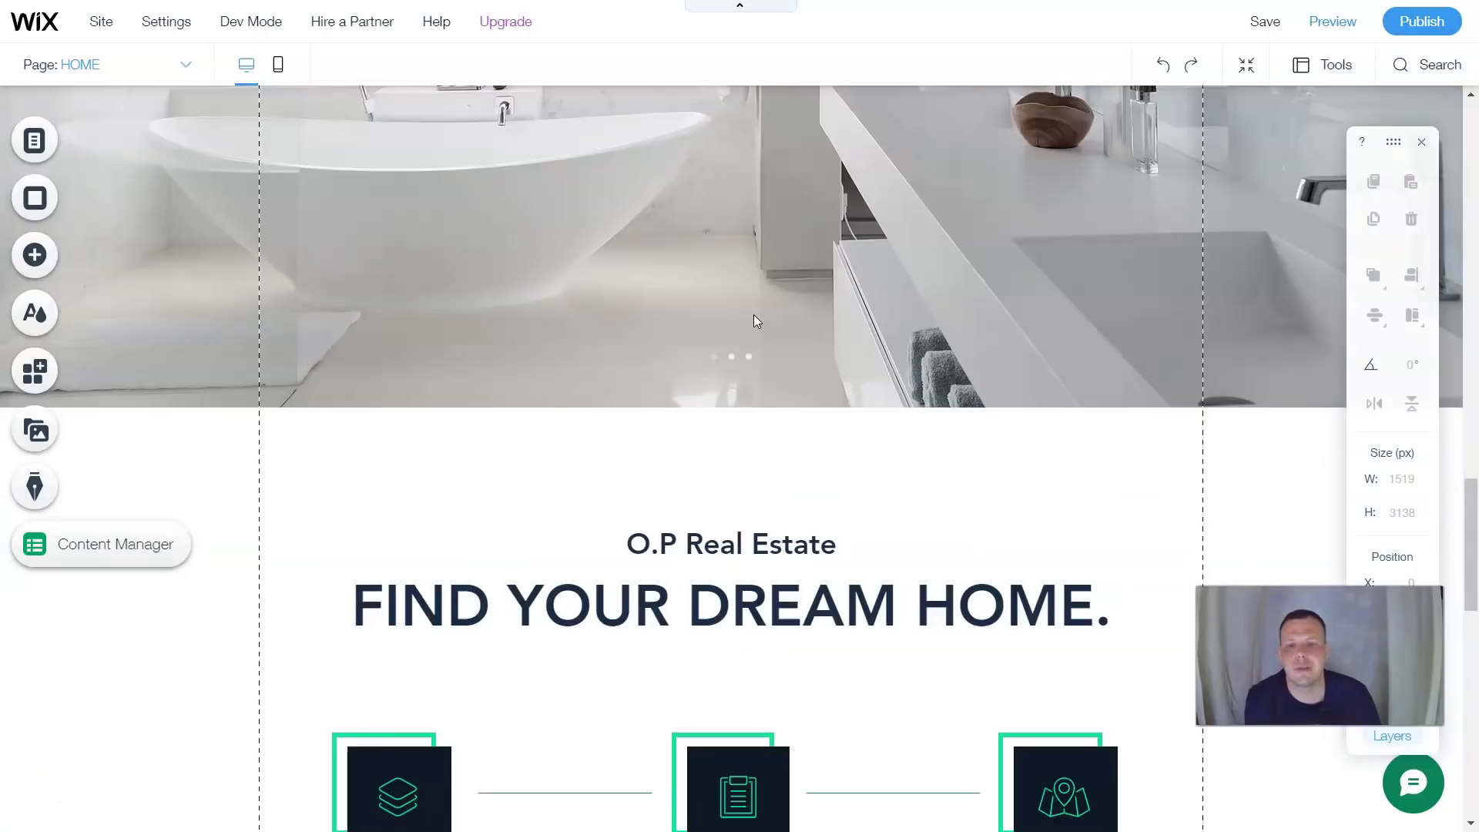
{"action": "scroll", "coordinate": [754, 311], "scroll_direction": "up", "scroll_amount": 8}
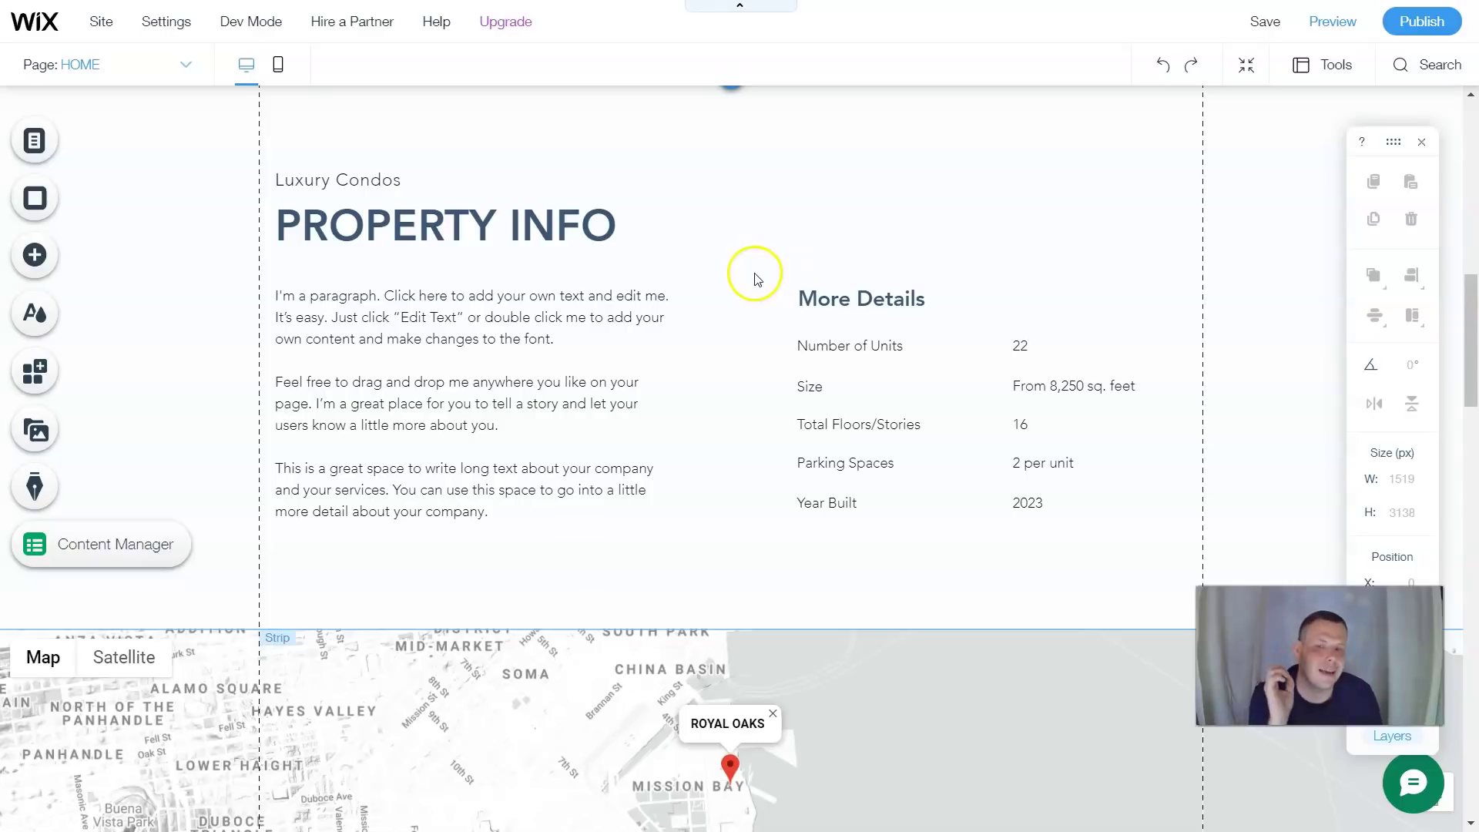
{"action": "scroll", "coordinate": [885, 206], "scroll_direction": "up", "scroll_amount": 8}
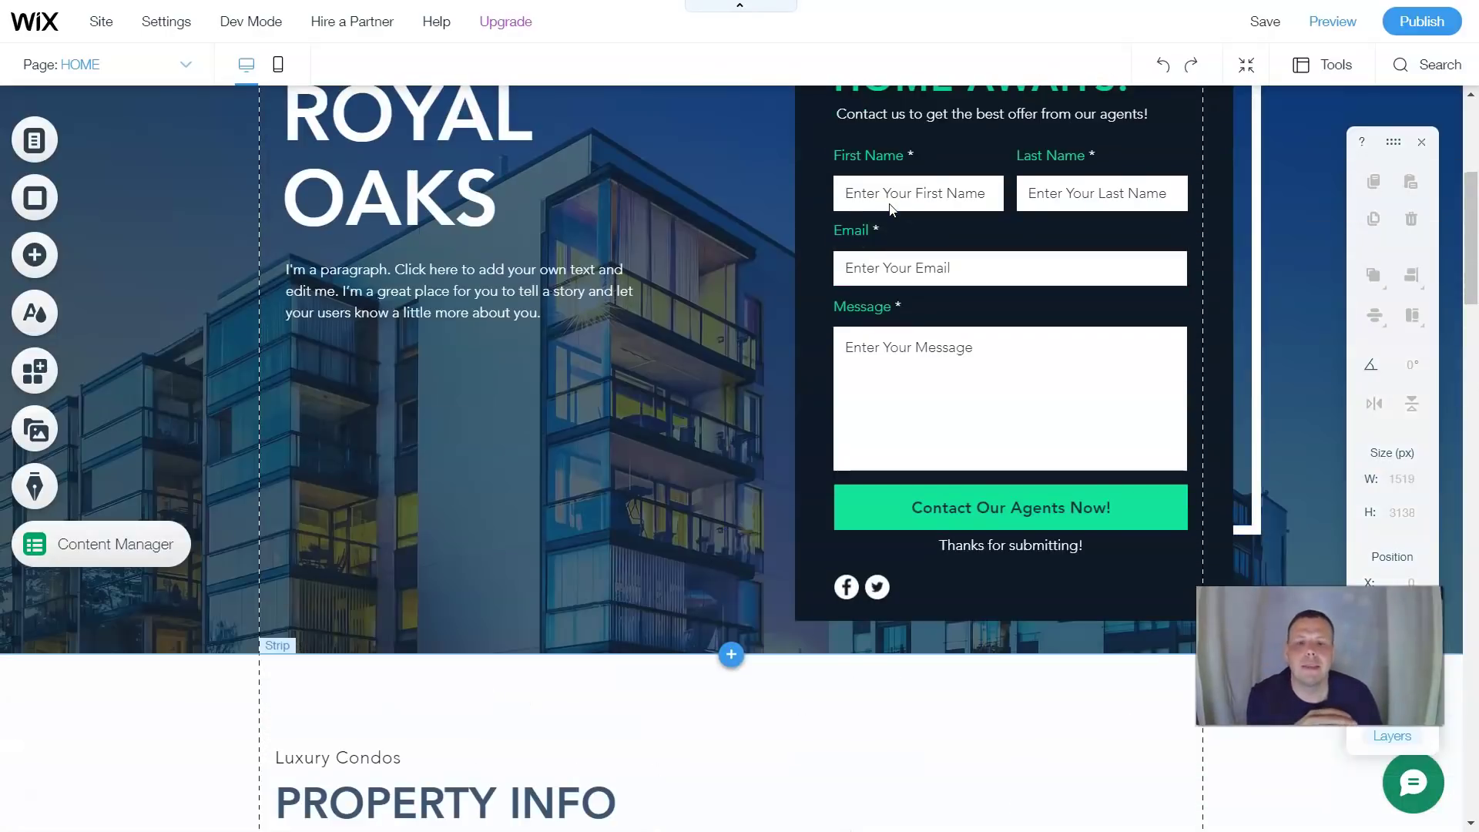
{"action": "scroll", "coordinate": [891, 210], "scroll_direction": "up", "scroll_amount": 5}
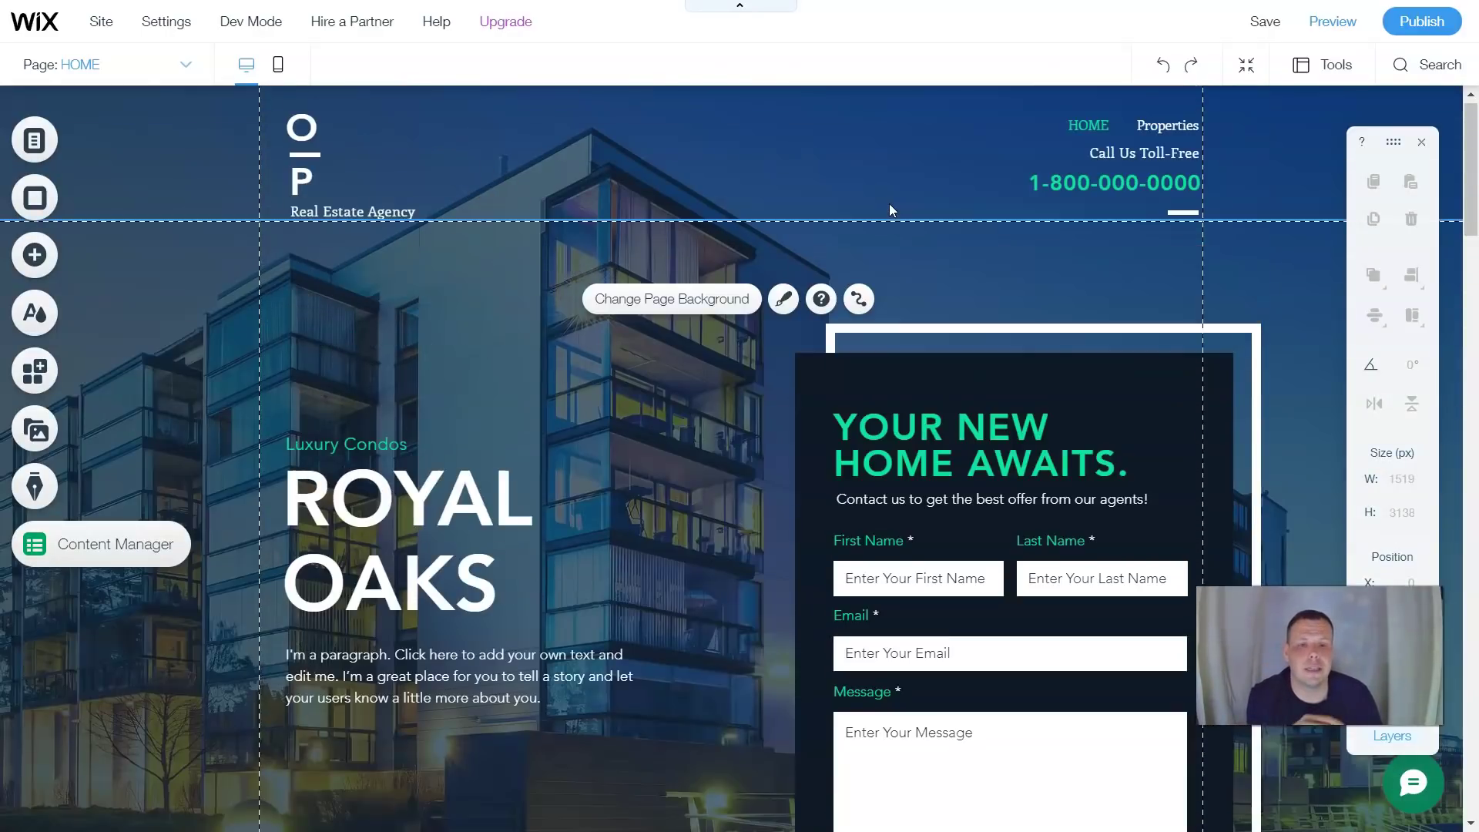
{"action": "scroll", "coordinate": [889, 204], "scroll_direction": "up", "scroll_amount": 1}
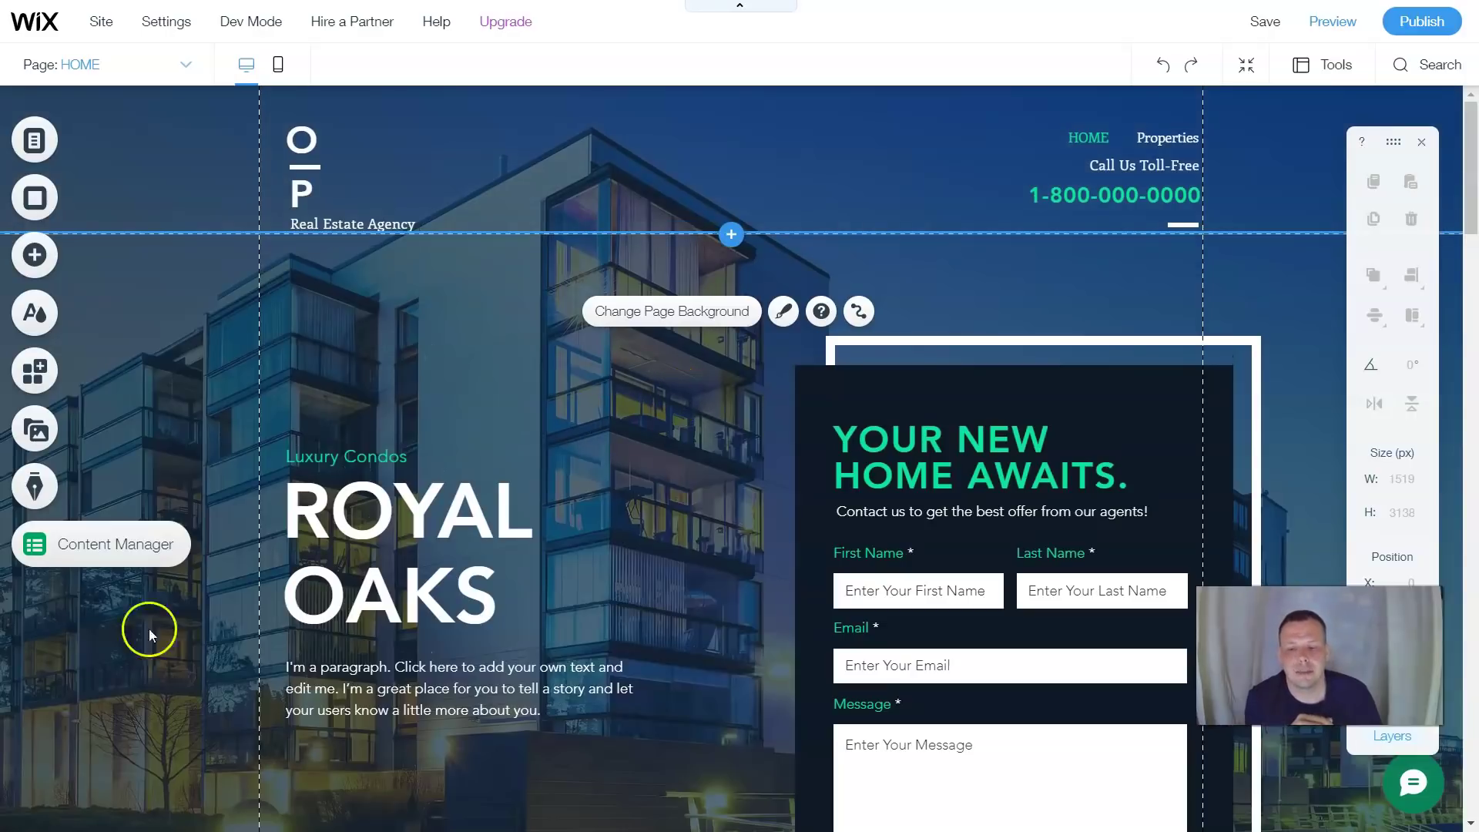